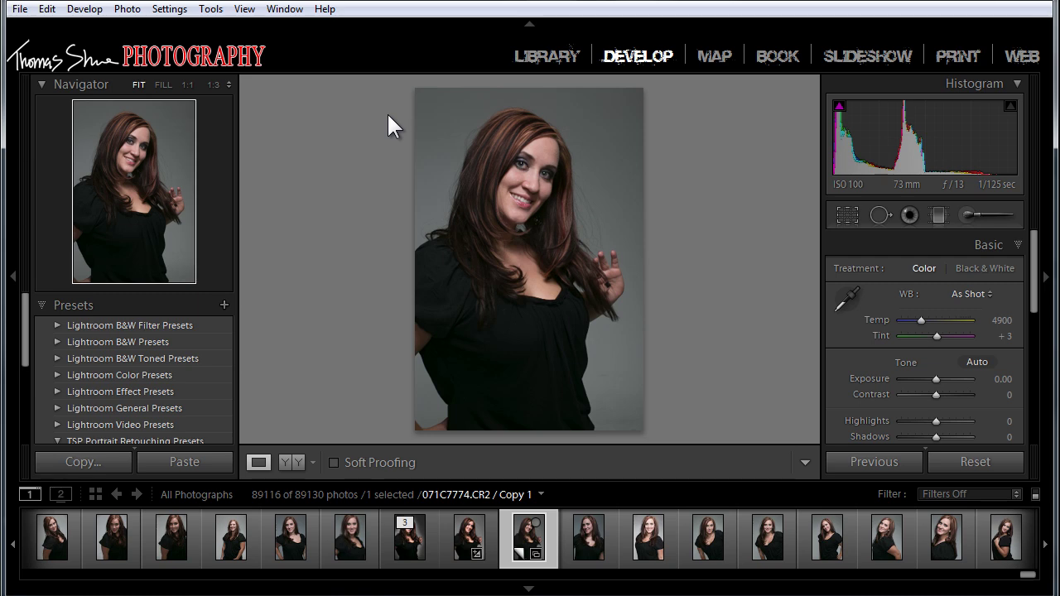
Examine the unedited portrait up close, checking the face, hair, neck and chest, and return to the full view.
left_click(528, 200)
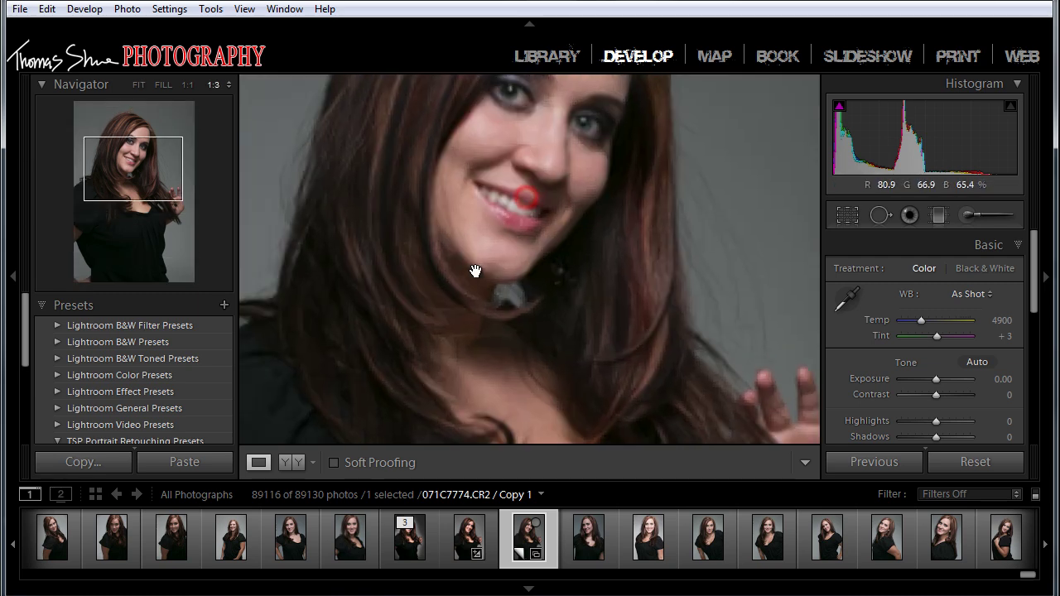
left_click_drag(468, 250, 511, 194)
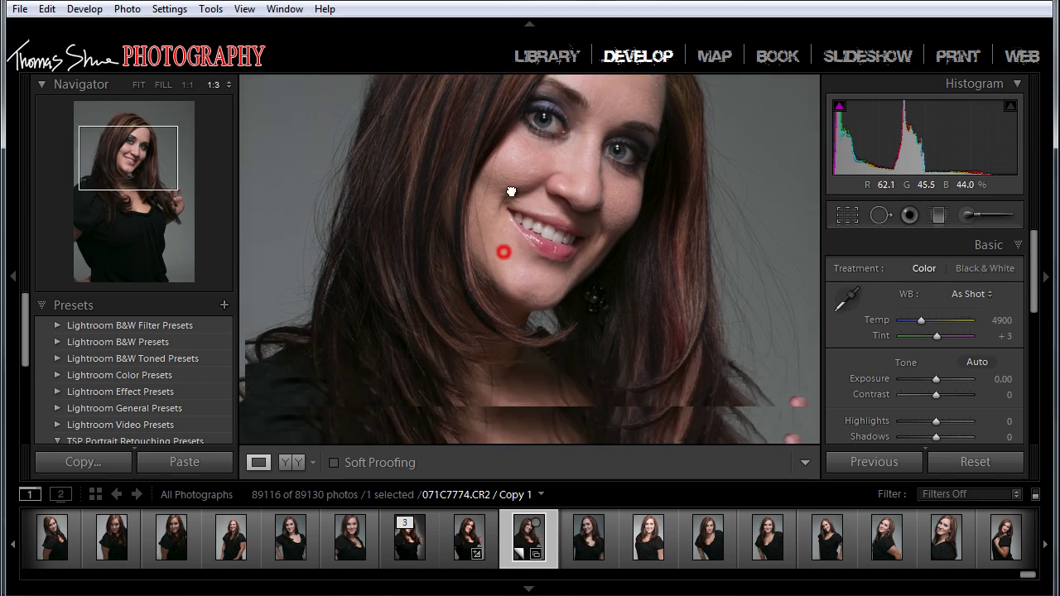
left_click_drag(502, 318, 509, 186)
left_click_drag(504, 369, 499, 374)
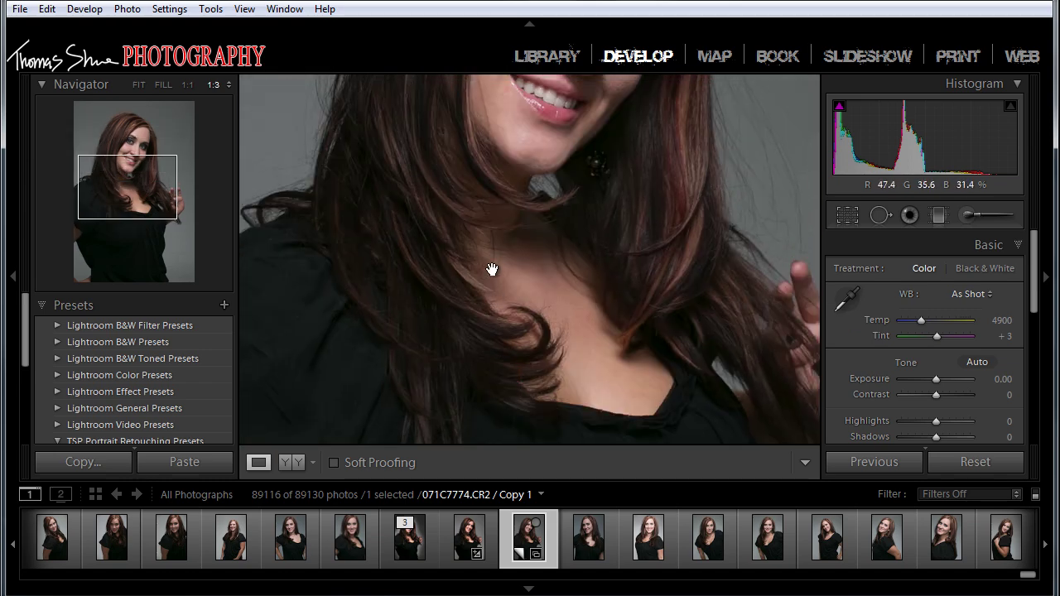
left_click_drag(492, 270, 499, 334)
left_click_drag(422, 261, 520, 380)
left_click_drag(610, 289, 532, 206)
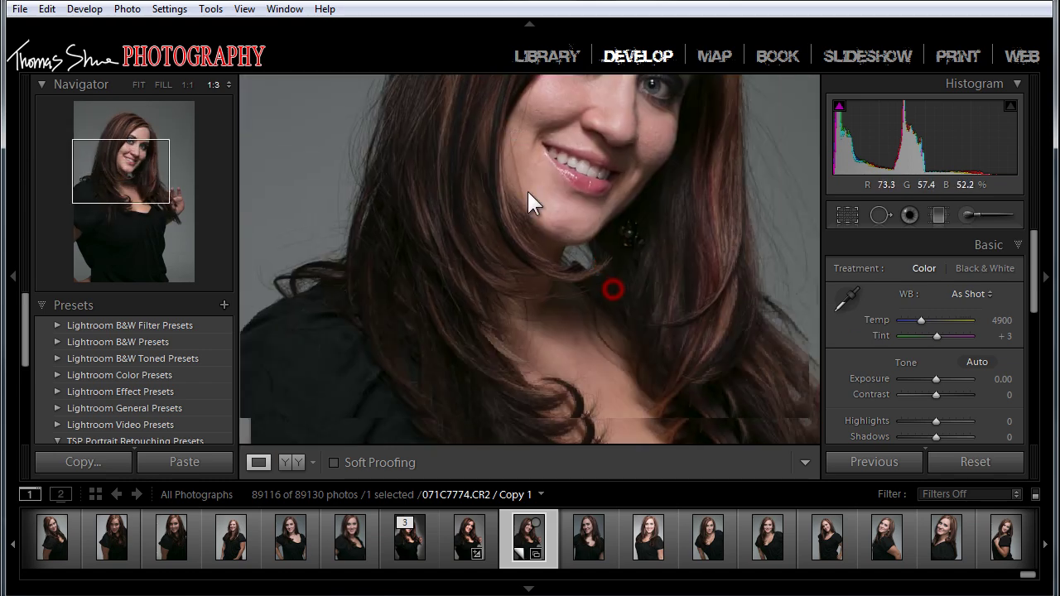
left_click_drag(532, 246, 575, 422)
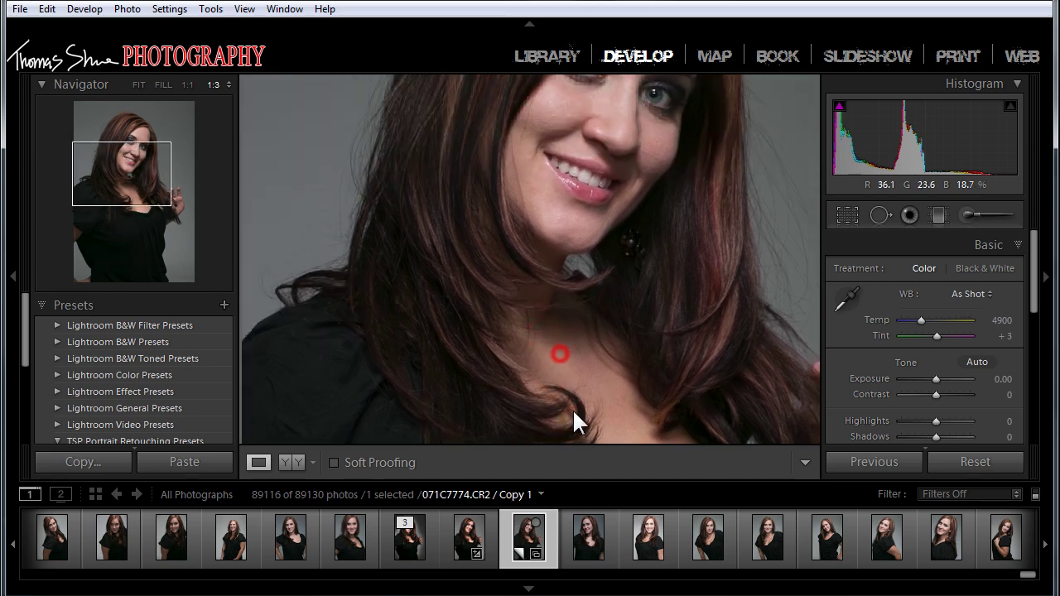
left_click_drag(529, 154, 529, 194)
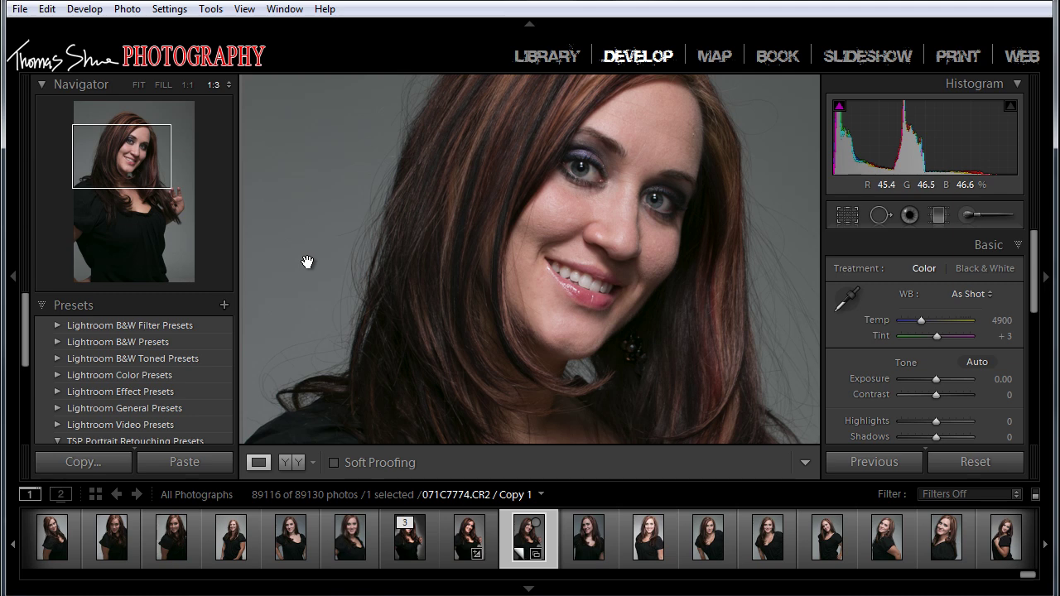
left_click(409, 294)
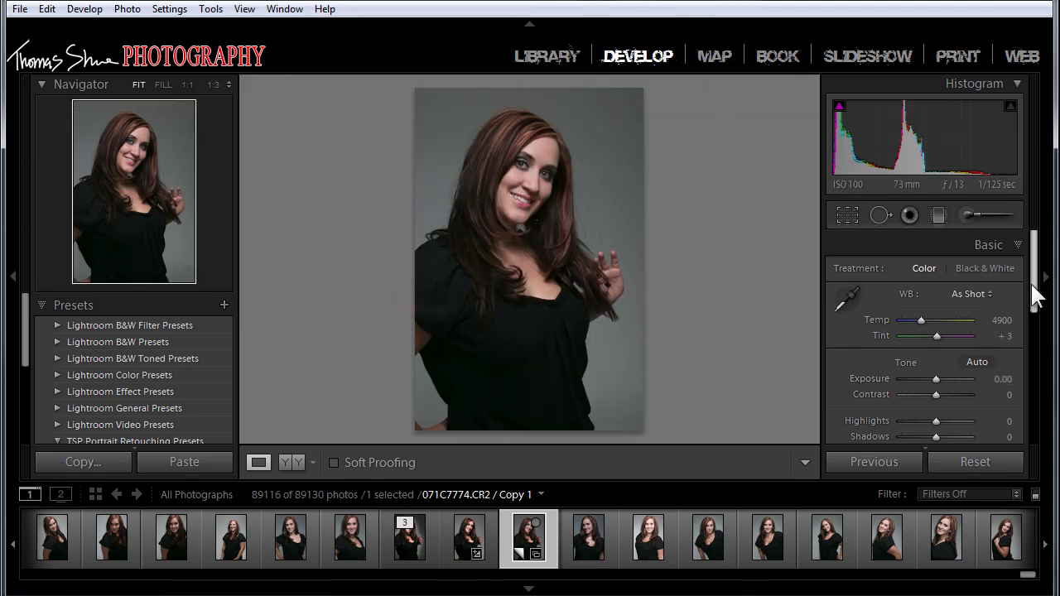
Raise the portrait's Whites to +52 while checking the highlight clipping preview.
left_click_drag(1034, 287, 1034, 264)
left_click_drag(1034, 247, 1035, 287)
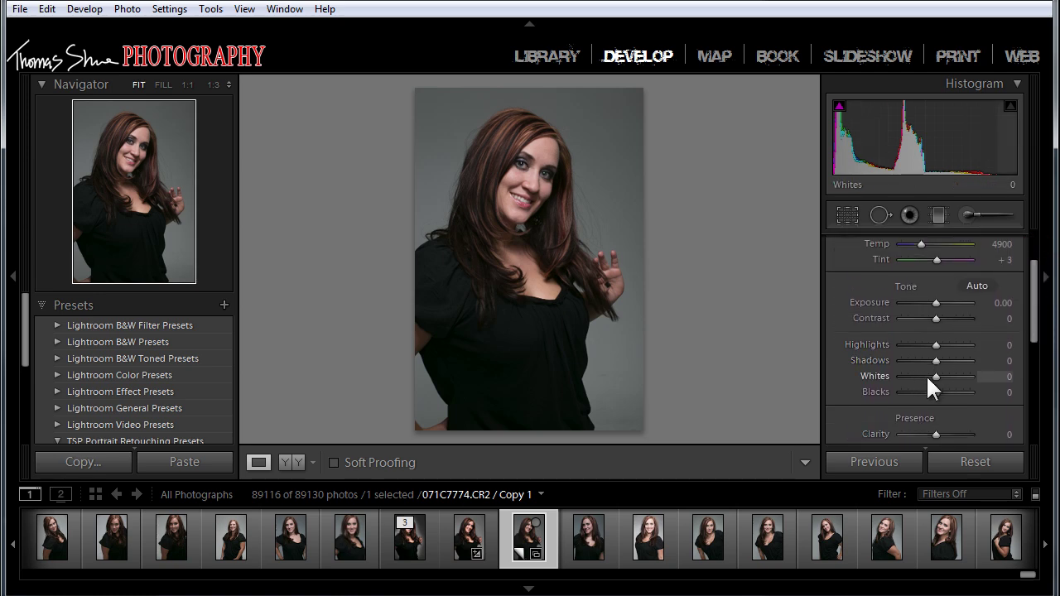
key("alt")
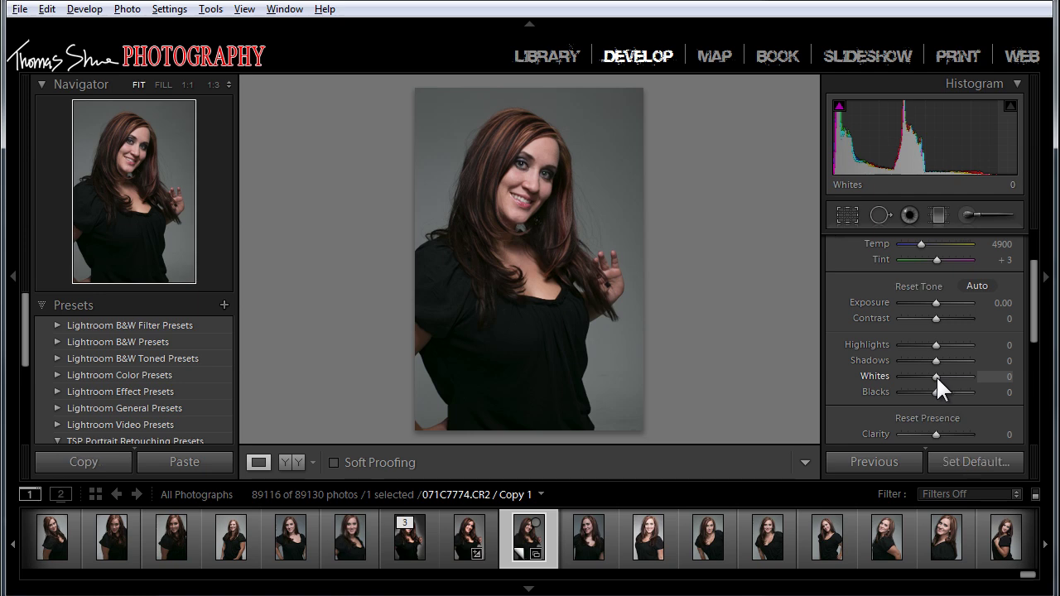
left_click(936, 377, "alt")
left_click_drag(936, 376, 955, 372)
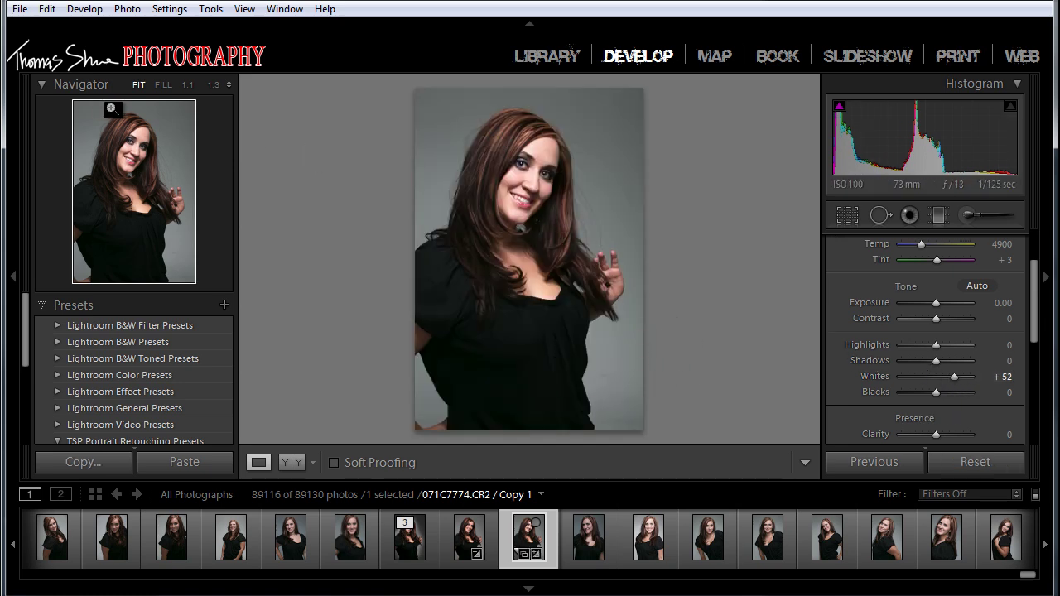
Inspect the face, mouth, eye and forehead at fill and 1:1 magnification, and return to the whole photo.
left_click(525, 161)
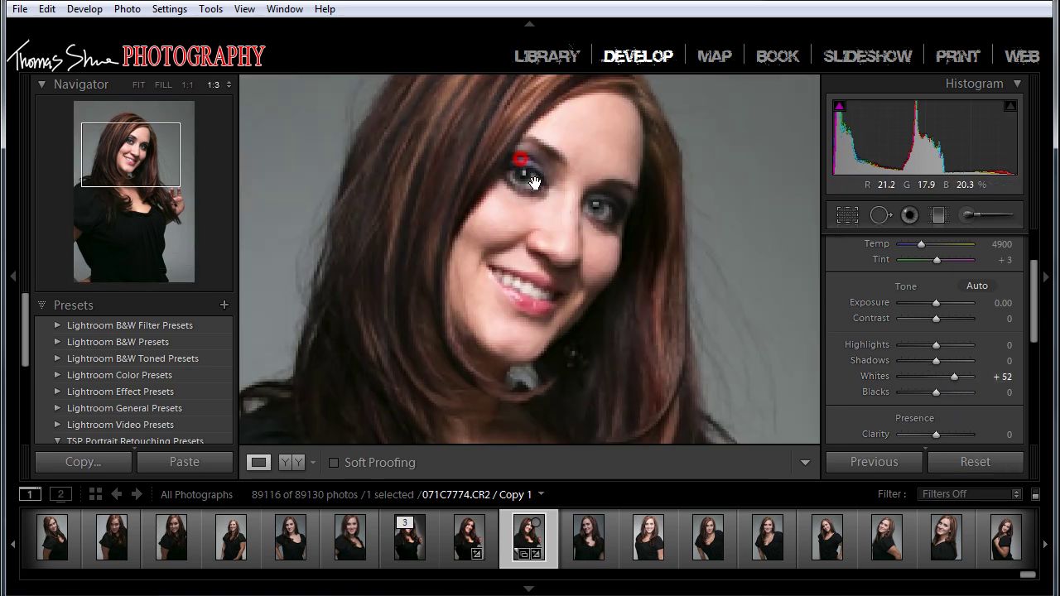
left_click(552, 254)
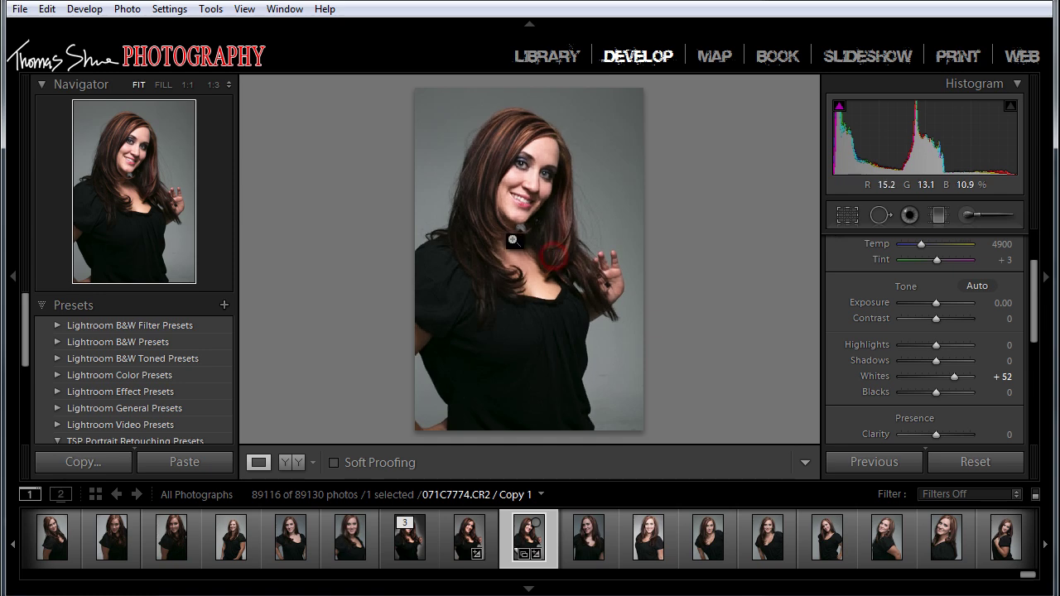
left_click(162, 84)
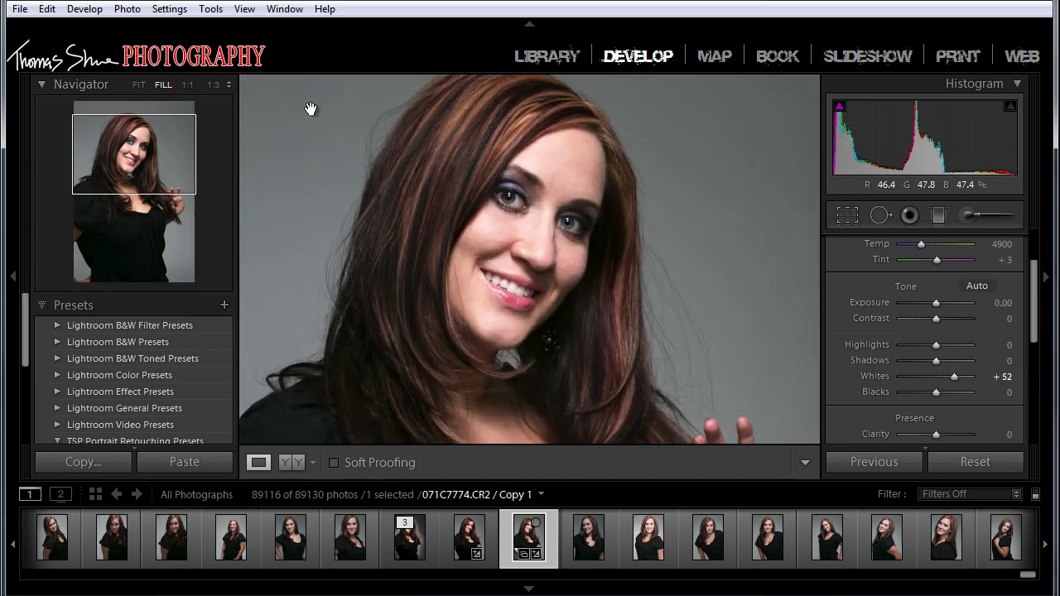
left_click(187, 85)
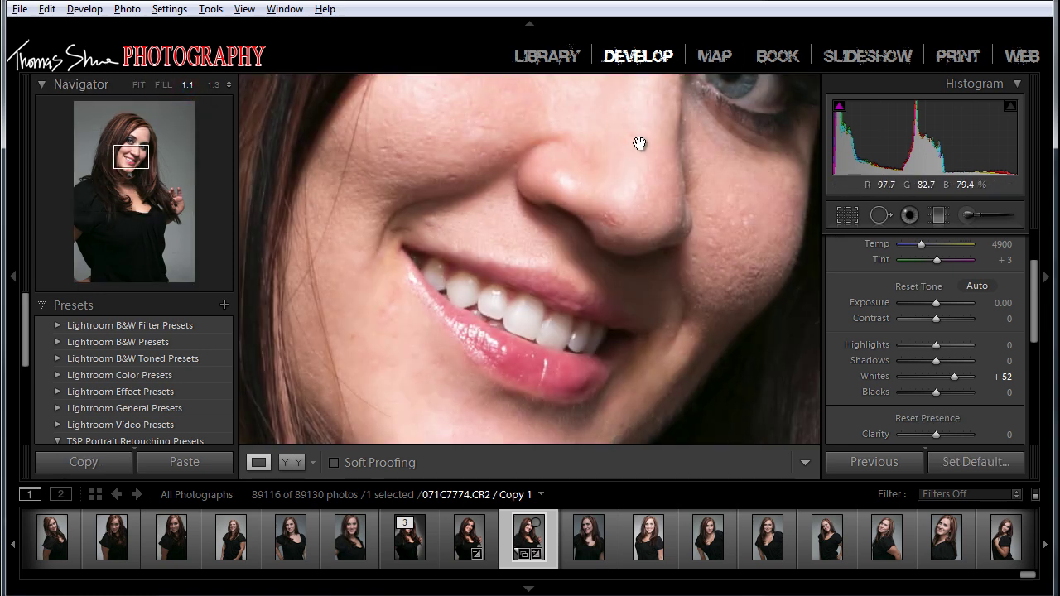
left_click_drag(640, 143, 613, 322)
left_click_drag(627, 270, 479, 495)
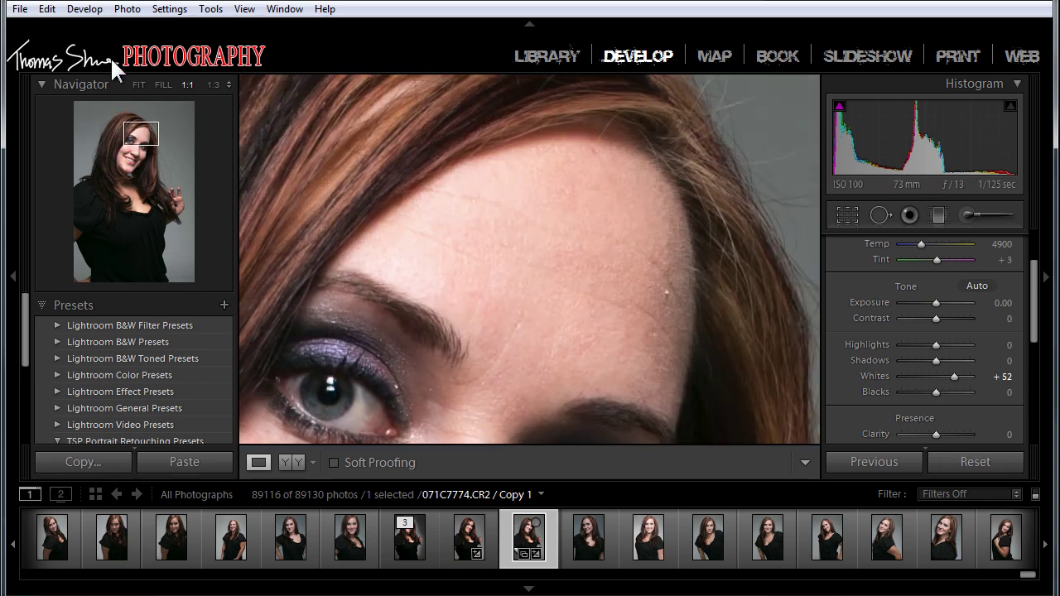
left_click(162, 84)
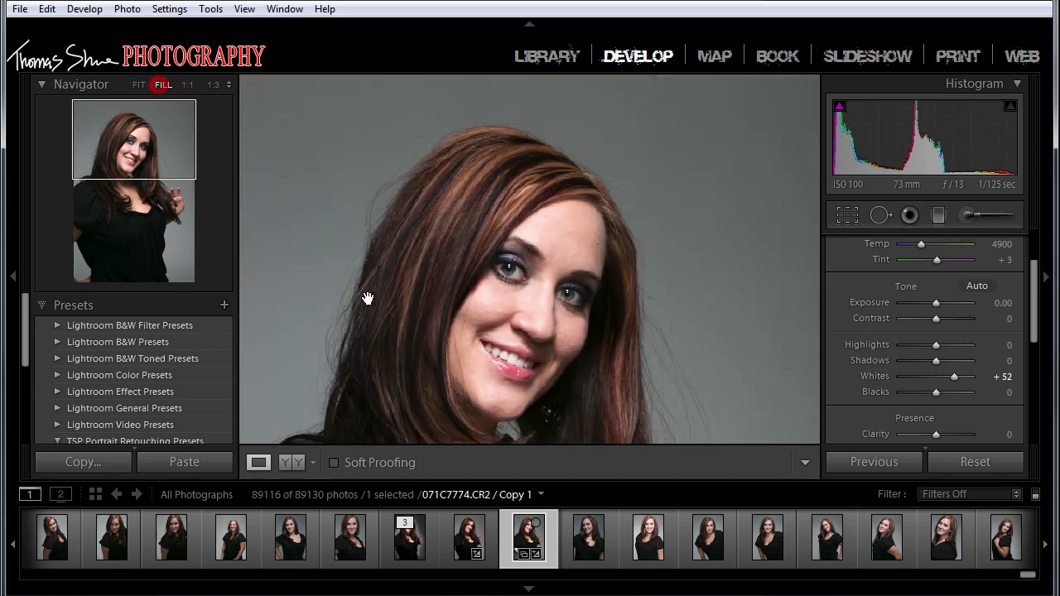
left_click(131, 80)
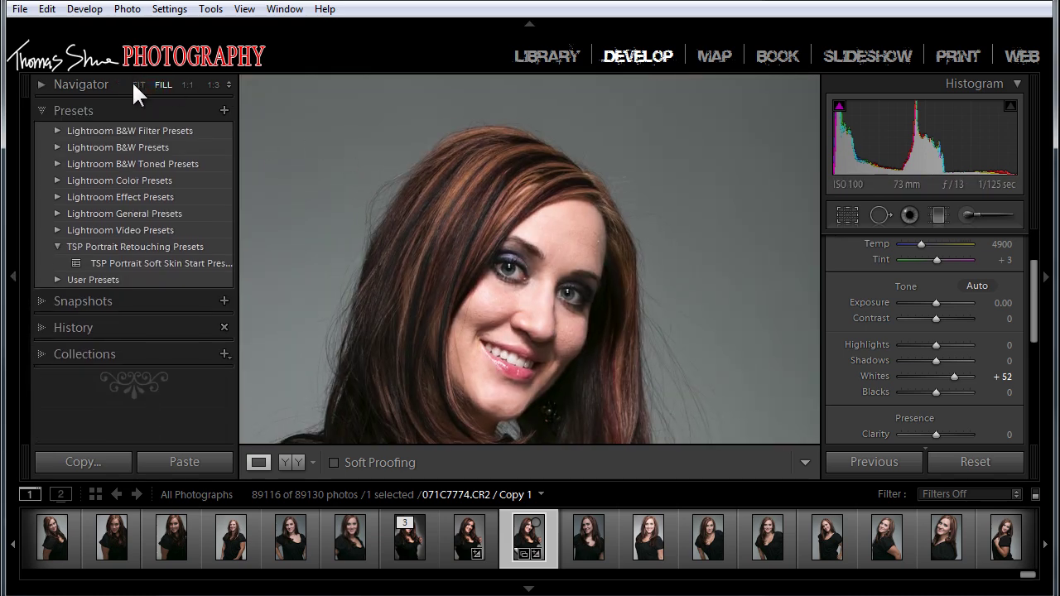
left_click(135, 83)
left_click(39, 83)
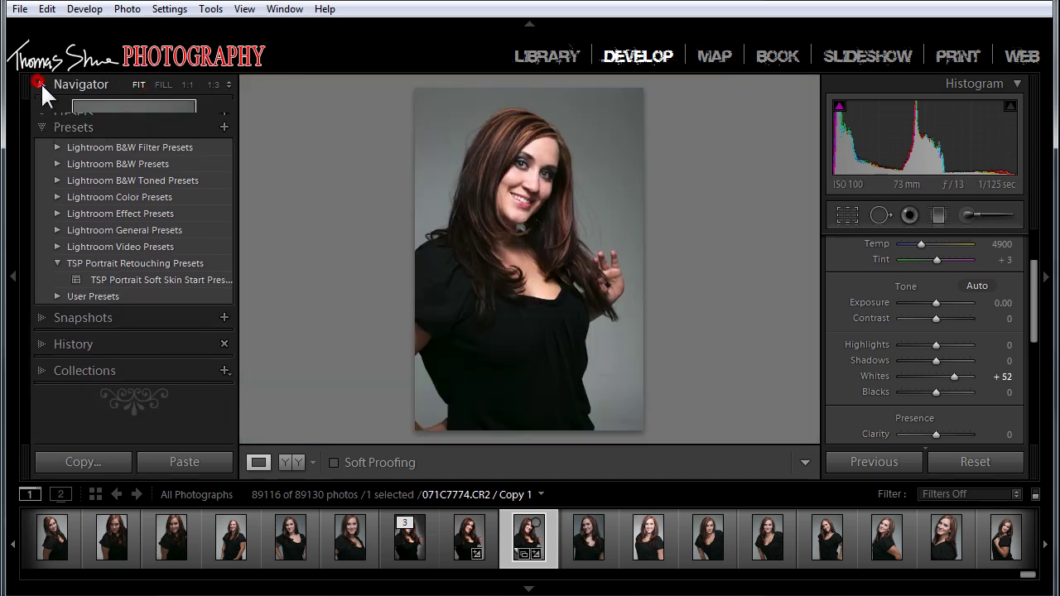
Lower the portrait's Blacks to -12 while checking the shadow clipping preview.
key("alt")
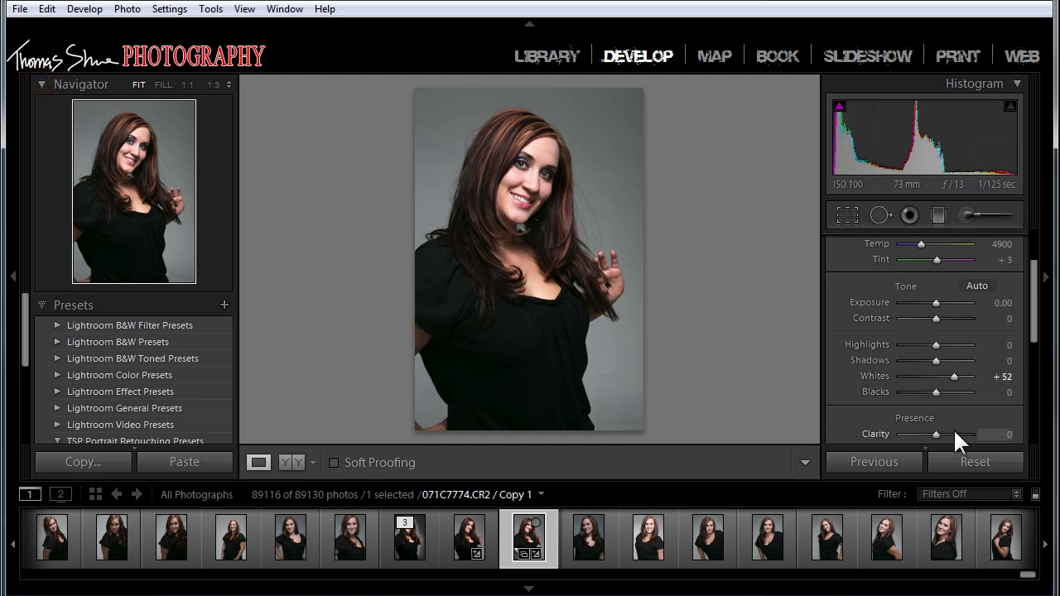
left_click(937, 392, "alt")
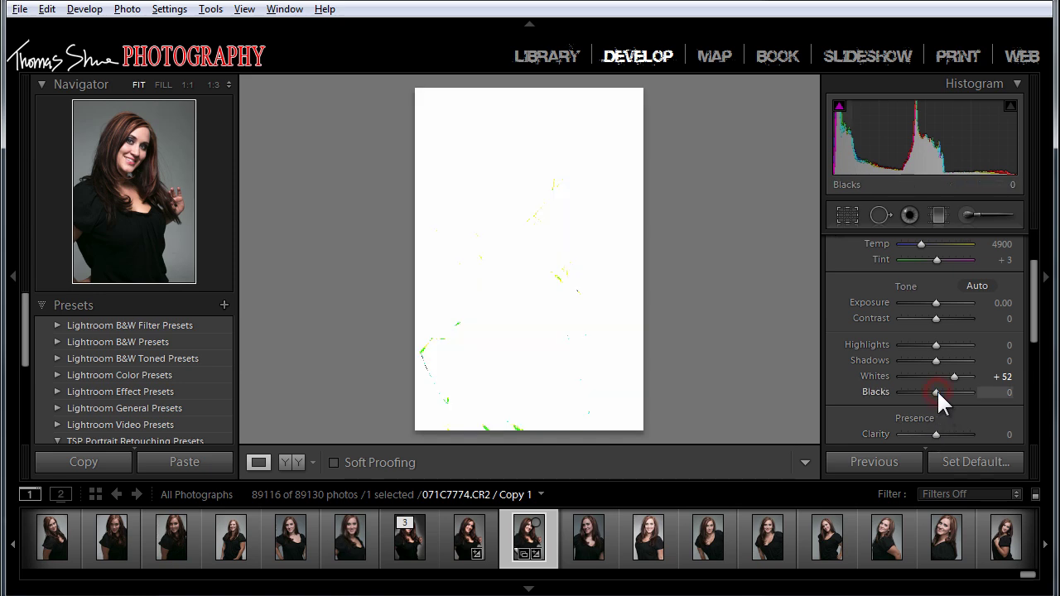
left_click_drag(938, 392, 935, 388)
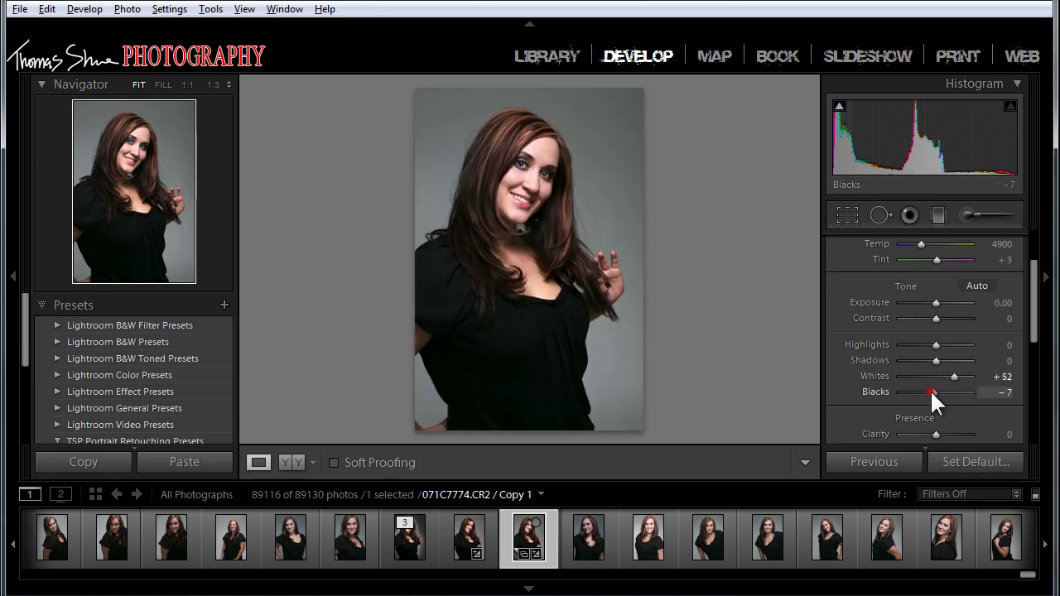
left_click_drag(933, 391, 928, 390)
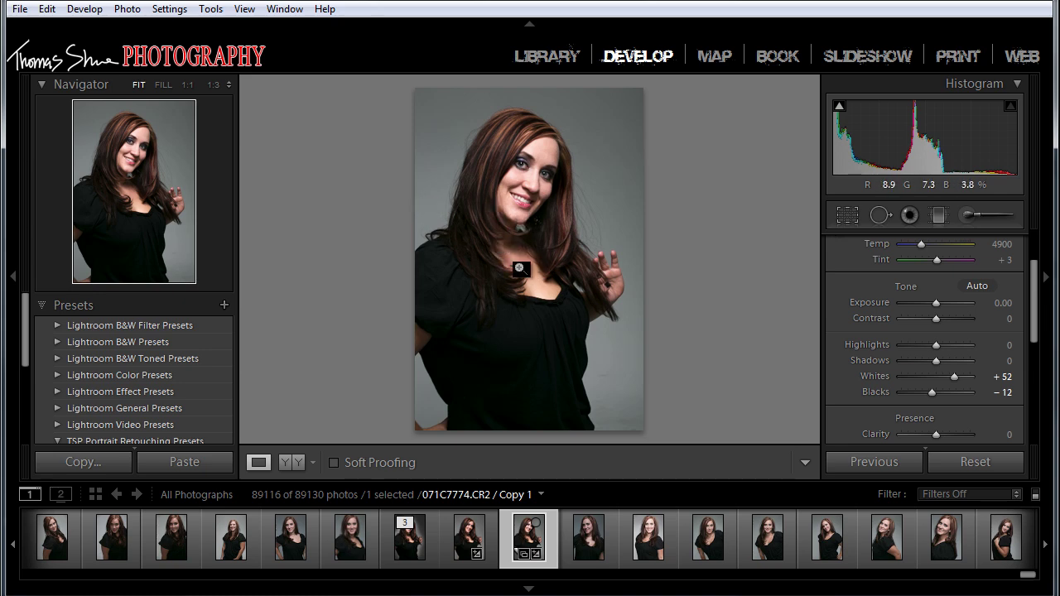
Set Shadows to +40 to open up the dark areas around the neck and hair.
mouse_move(495, 230)
left_mouse_down()
mouse_move(537, 202)
mouse_move(423, 138)
mouse_move(426, 147)
left_mouse_up()
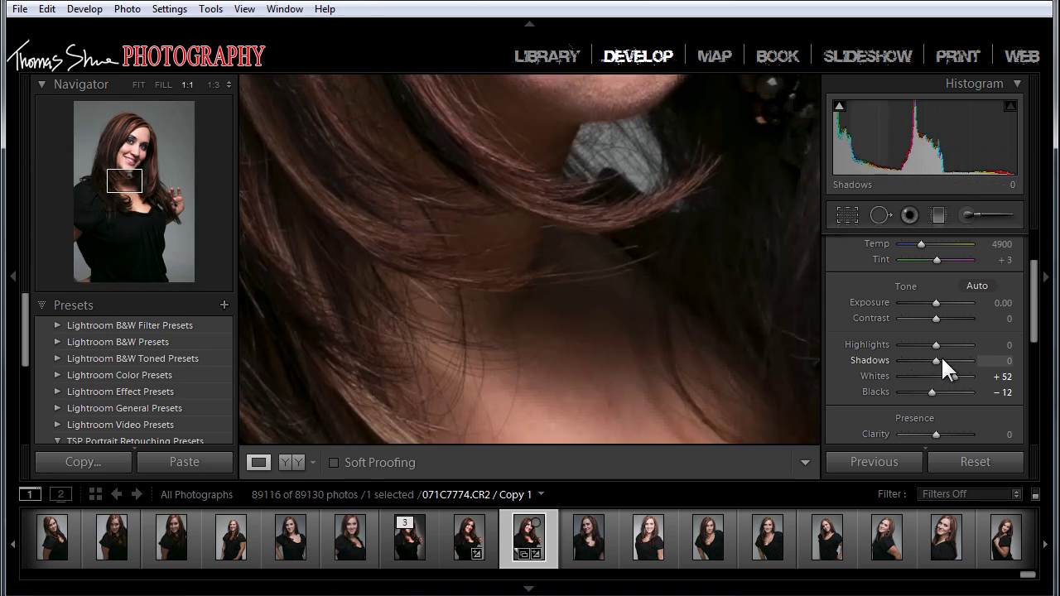
left_click_drag(937, 362, 950, 357)
left_click(580, 246)
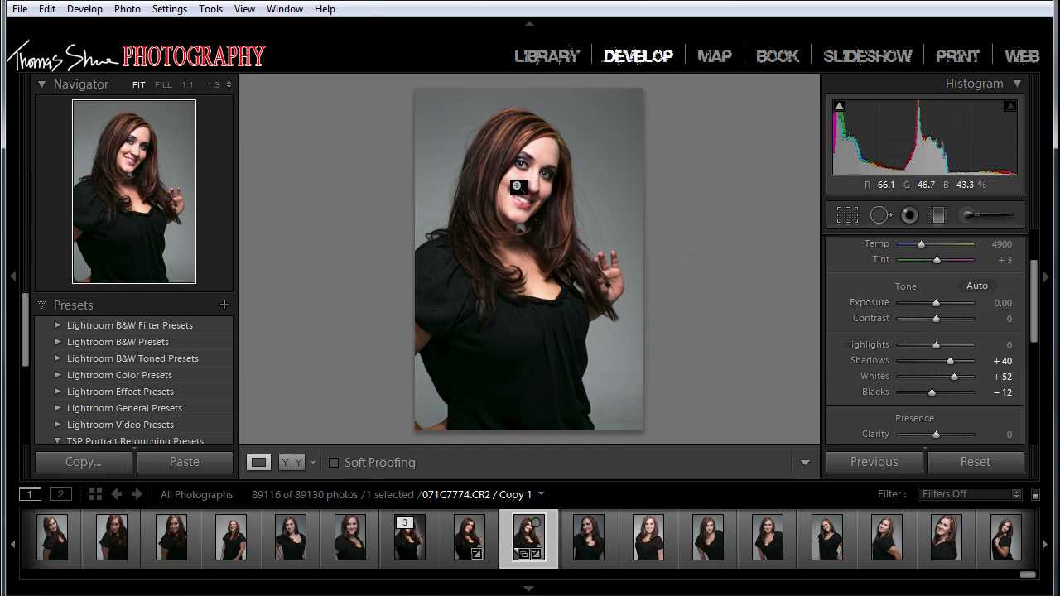
Reduce Highlights to -24 while judging the bright skin on the forehead at 1:1.
left_click(517, 187)
left_click_drag(535, 137, 489, 295)
left_click_drag(578, 187, 529, 254)
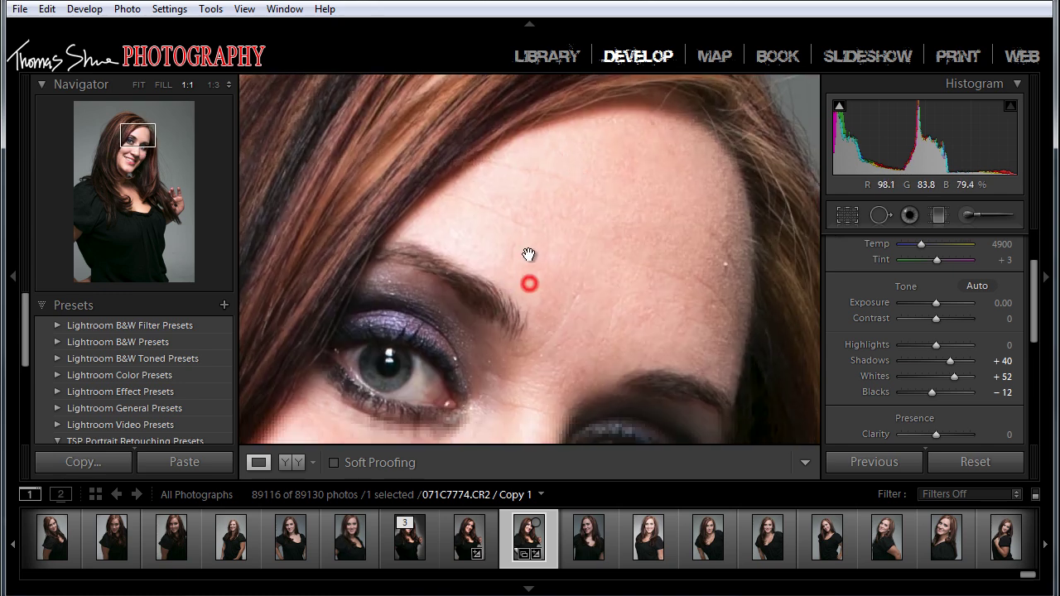
left_click_drag(937, 344, 930, 344)
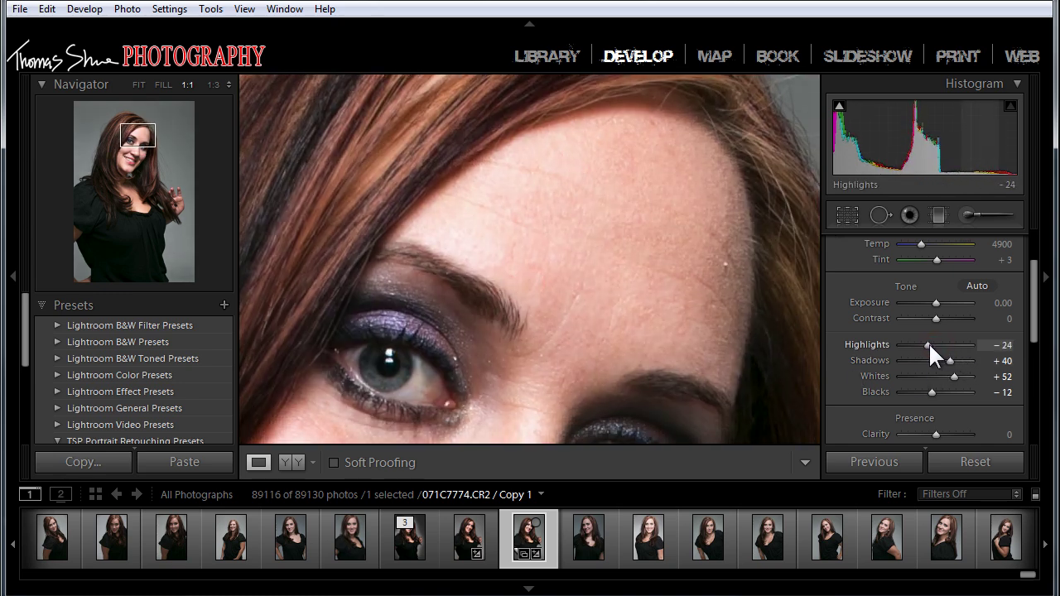
left_click(573, 336)
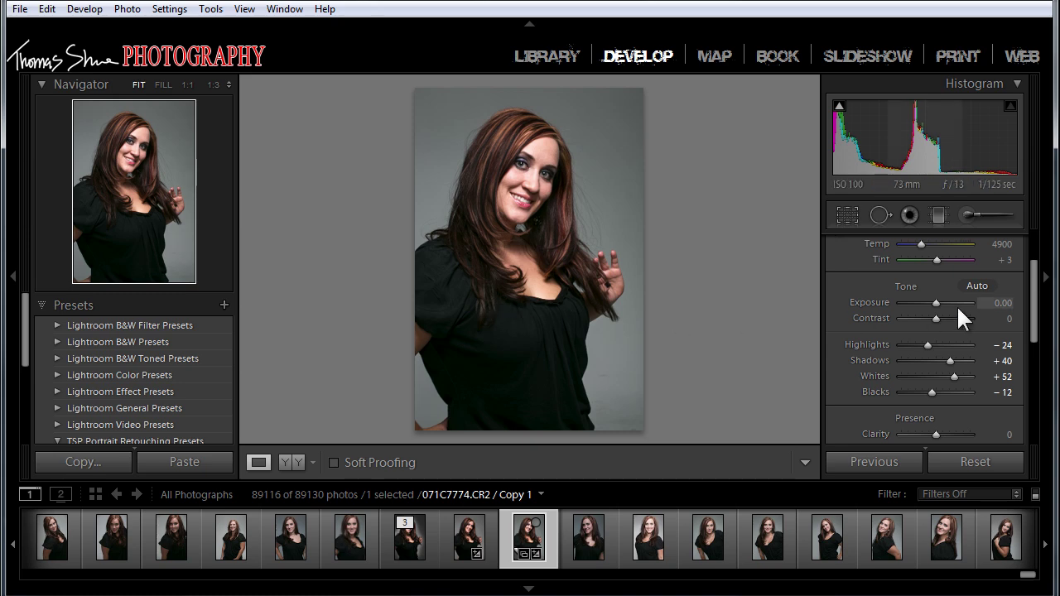
Set Vibrance to +10 and Clarity to +7, judging the clarity on the eyes at 1:1.
scroll(1035, 294, "down", 3)
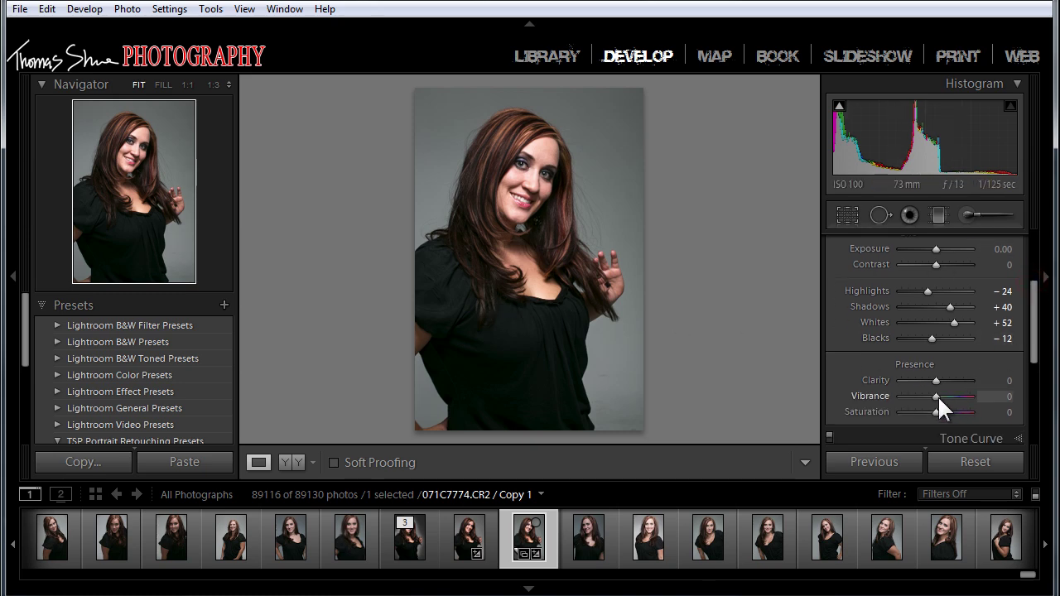
left_click_drag(937, 395, 940, 395)
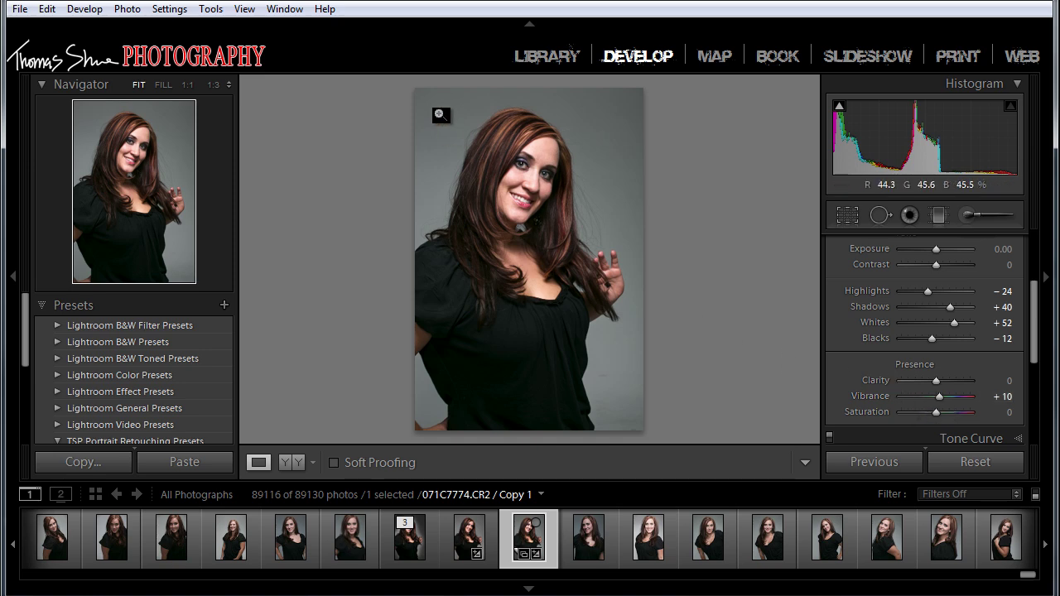
left_click(517, 171)
left_click_drag(536, 138, 504, 292)
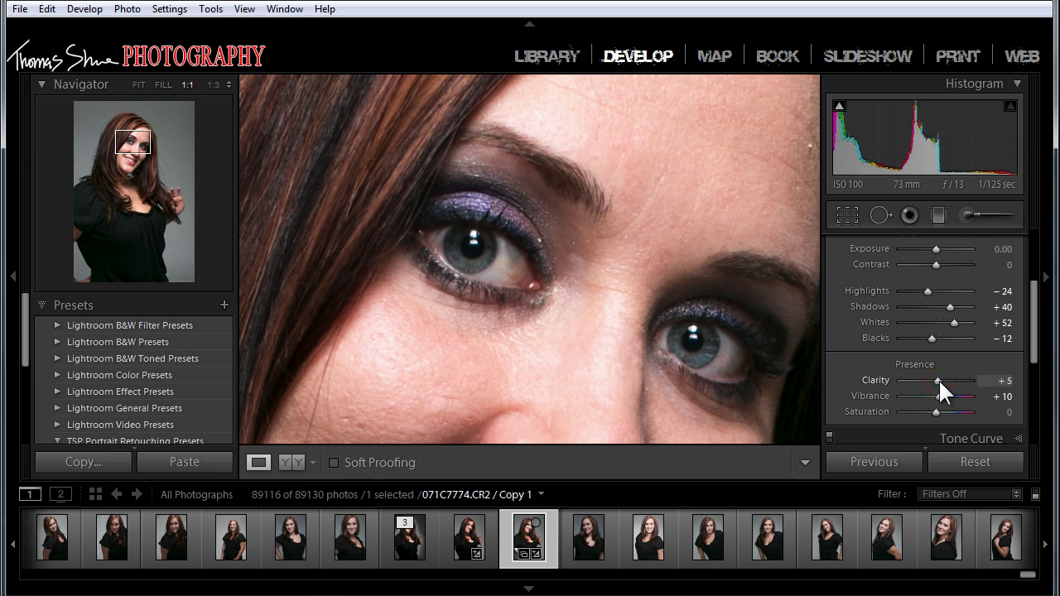
left_click_drag(938, 378, 939, 379)
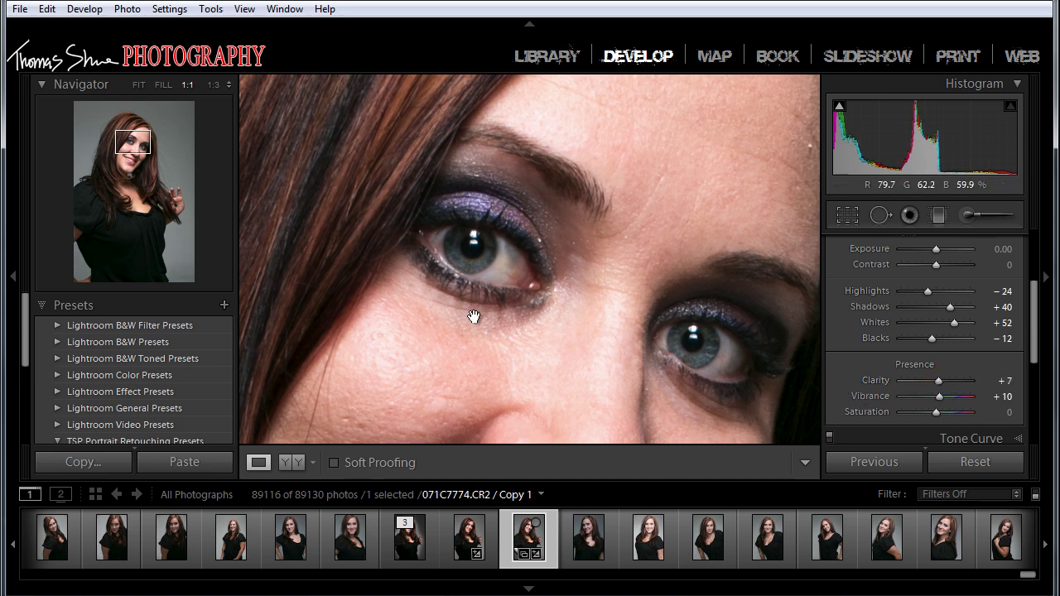
left_click(646, 382)
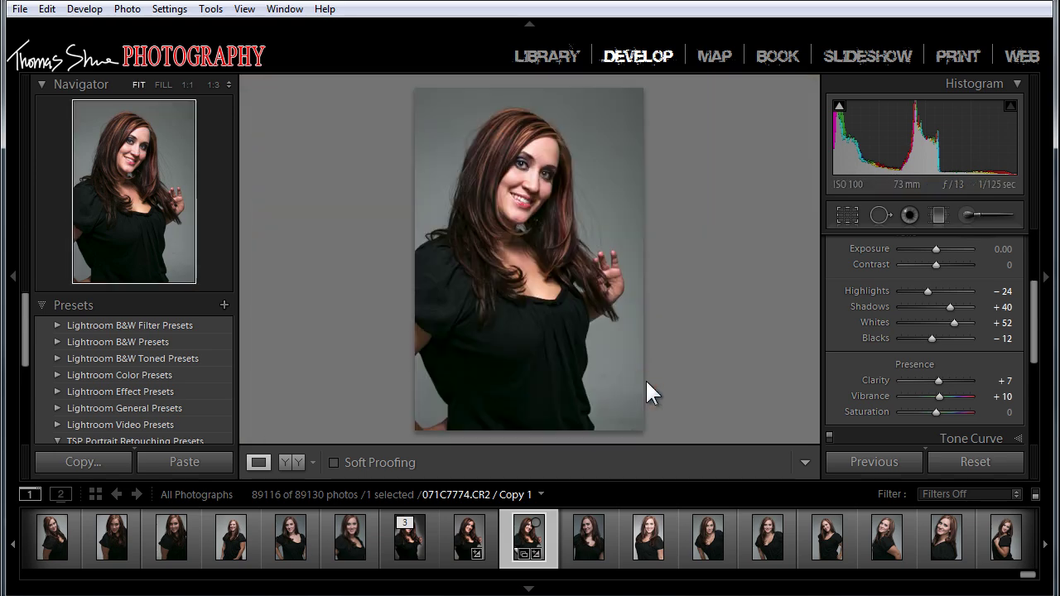
Compare the before and after versions of the whole portrait.
key("backslash")
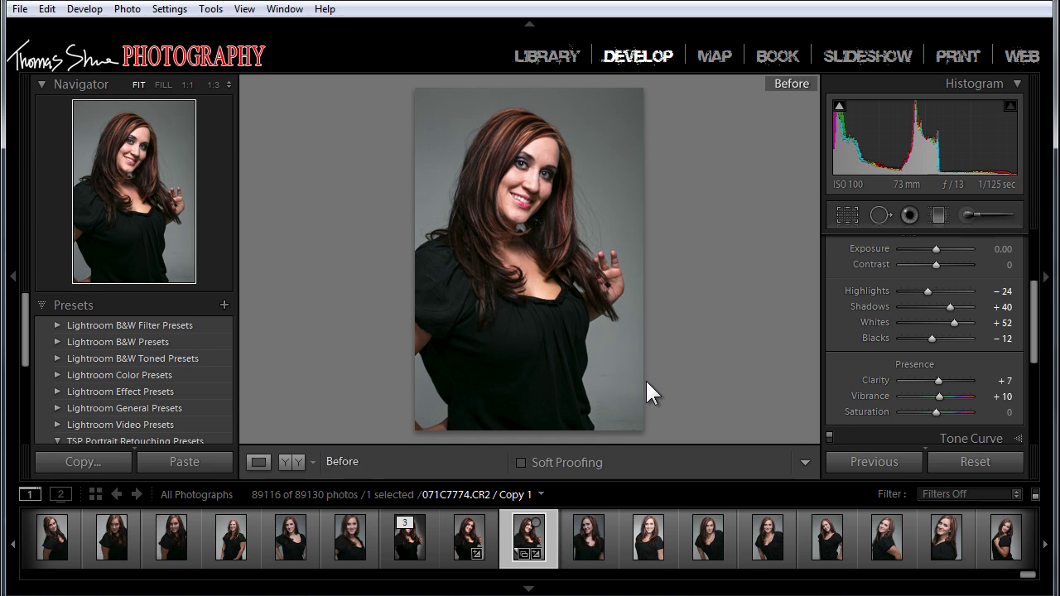
key("backslash")
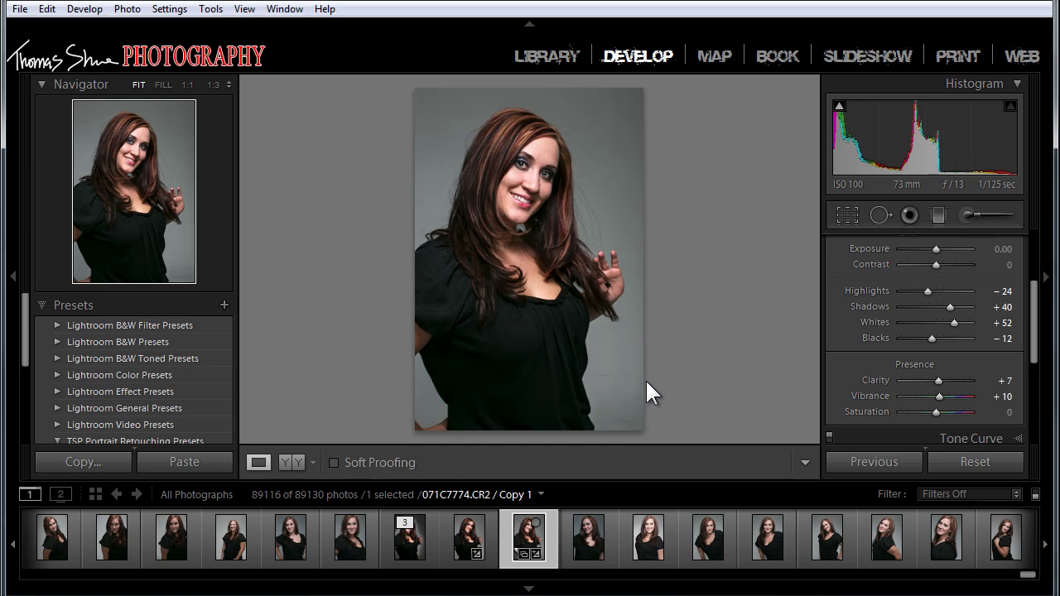
key("backslash")
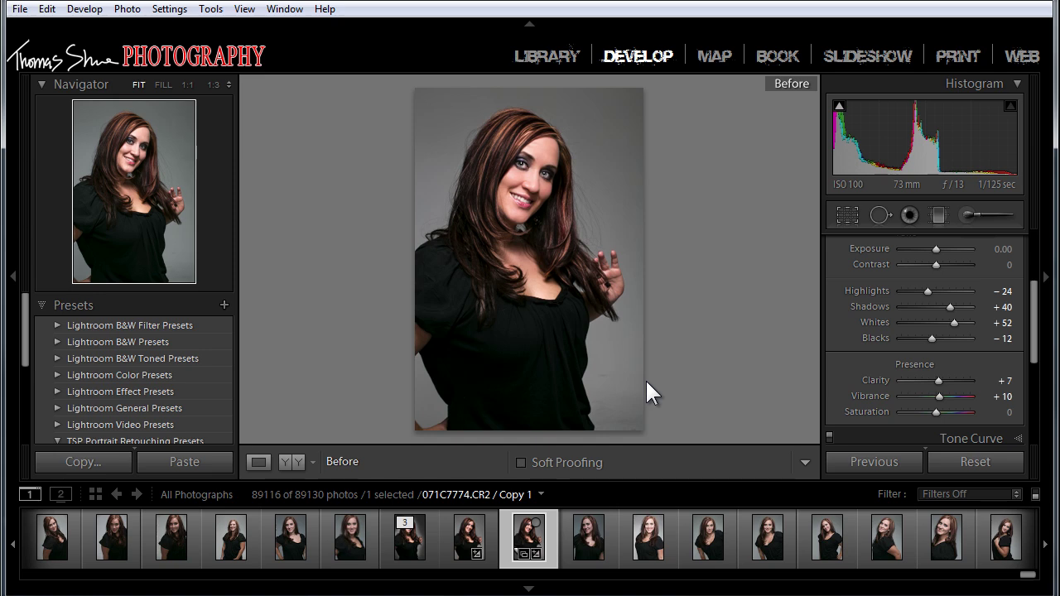
Return to the edited version and heal the bright blemish on the forehead near the hairline with Spot Removal at 1:1.
key("backslash")
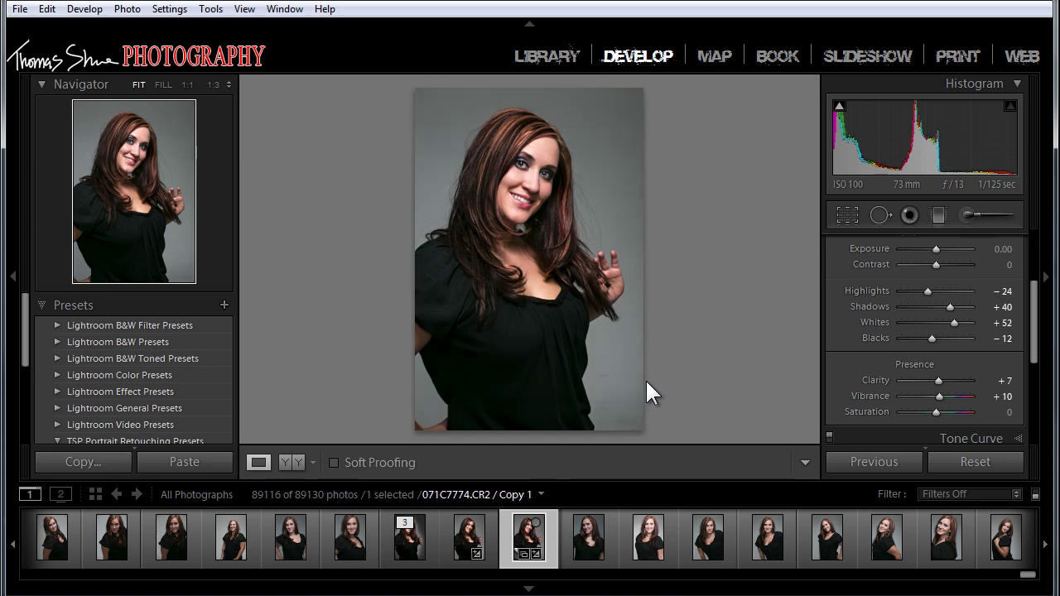
left_click(517, 195)
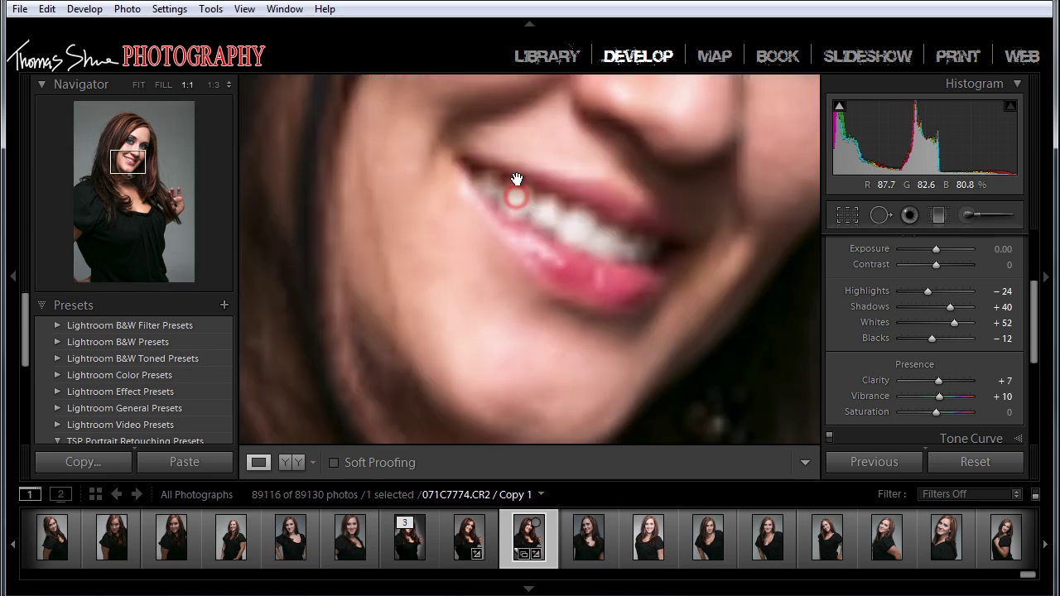
left_click_drag(517, 180, 417, 376)
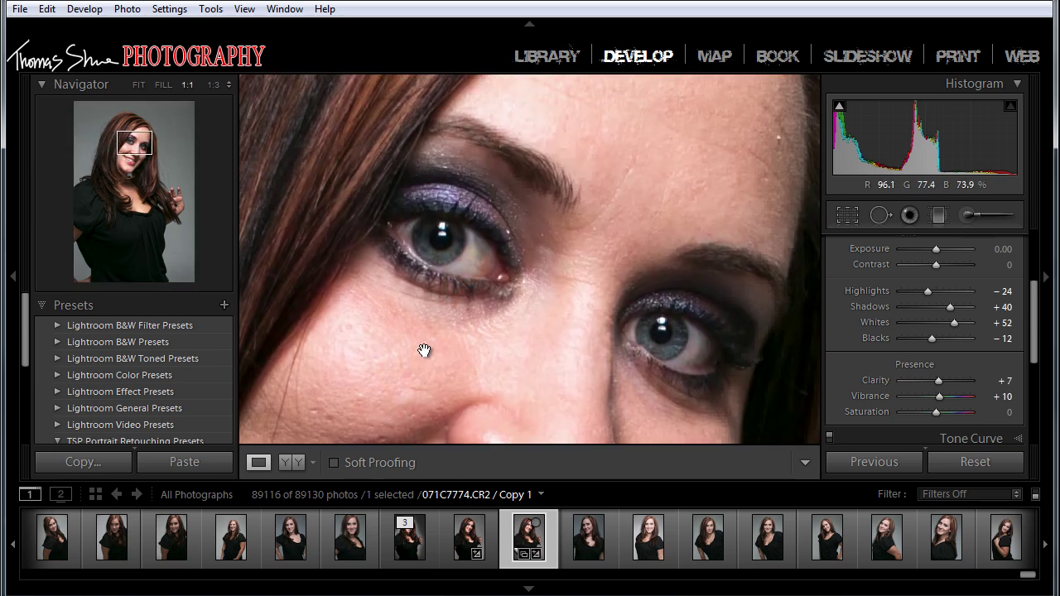
left_click(874, 215)
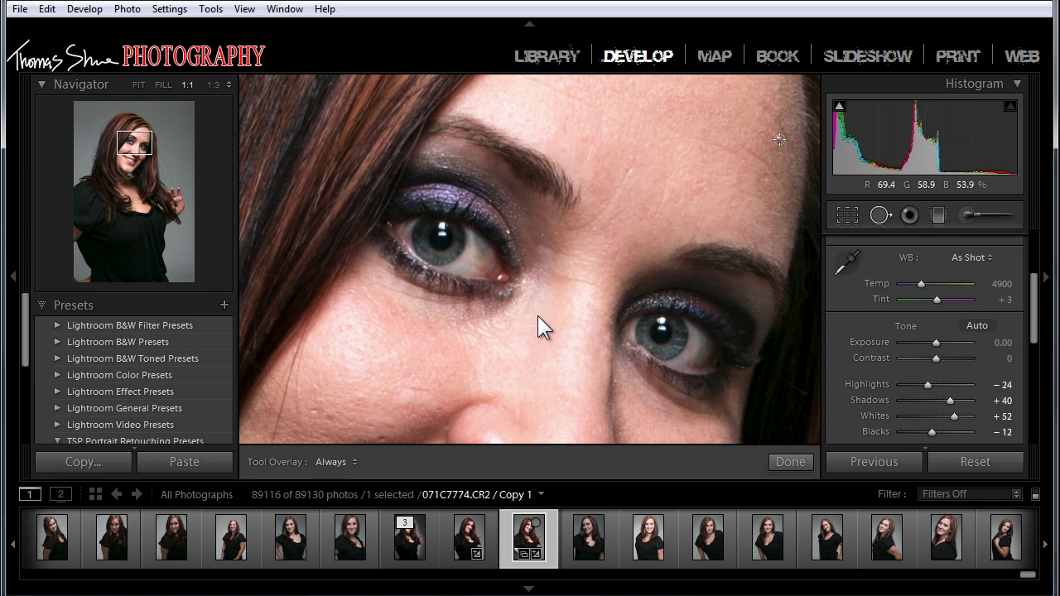
left_click(541, 374)
left_click_drag(556, 295, 561, 269)
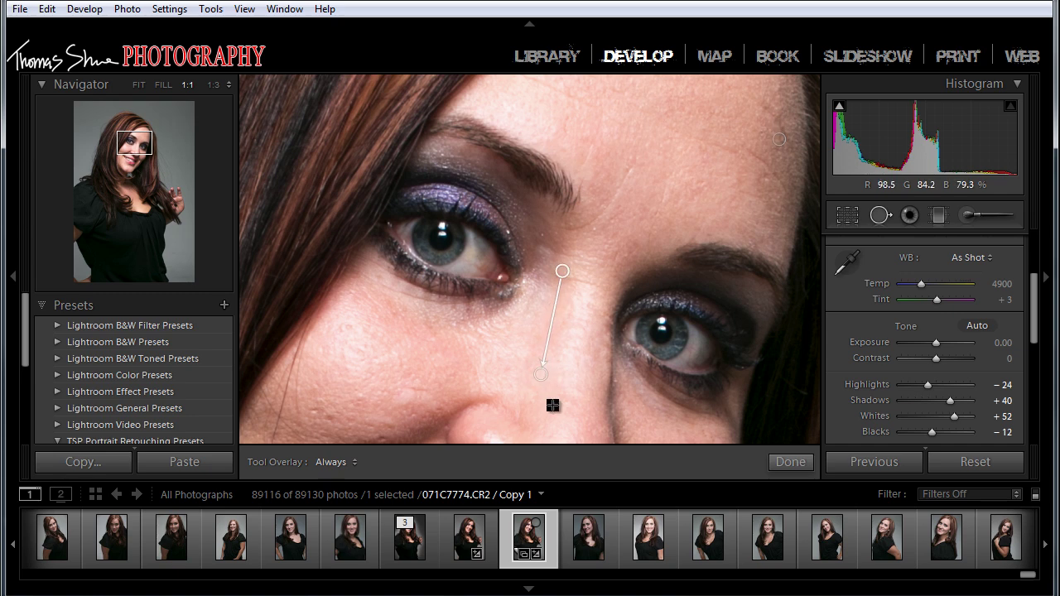
key("ctrl+z")
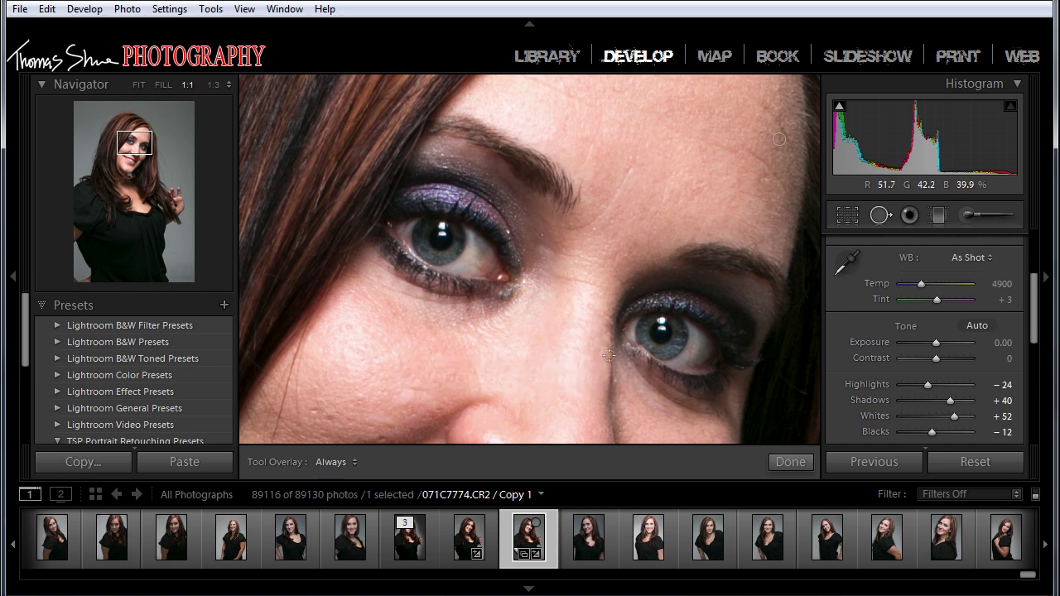
Heal the red spot near the tip of the nose, sampling clean skin just beside it on the nose.
left_click_drag(563, 358, 587, 146)
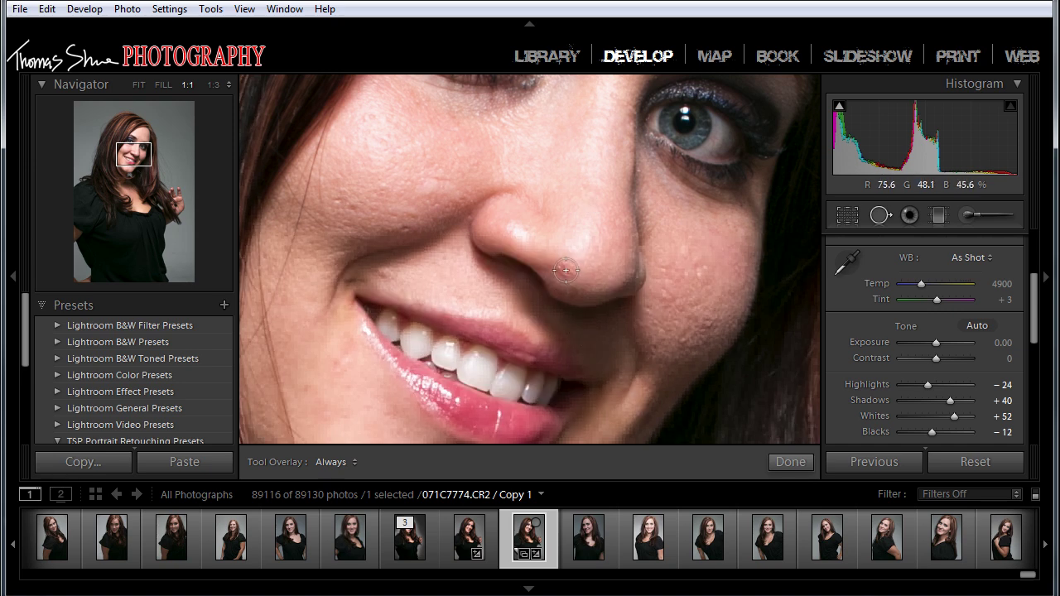
left_click(566, 270)
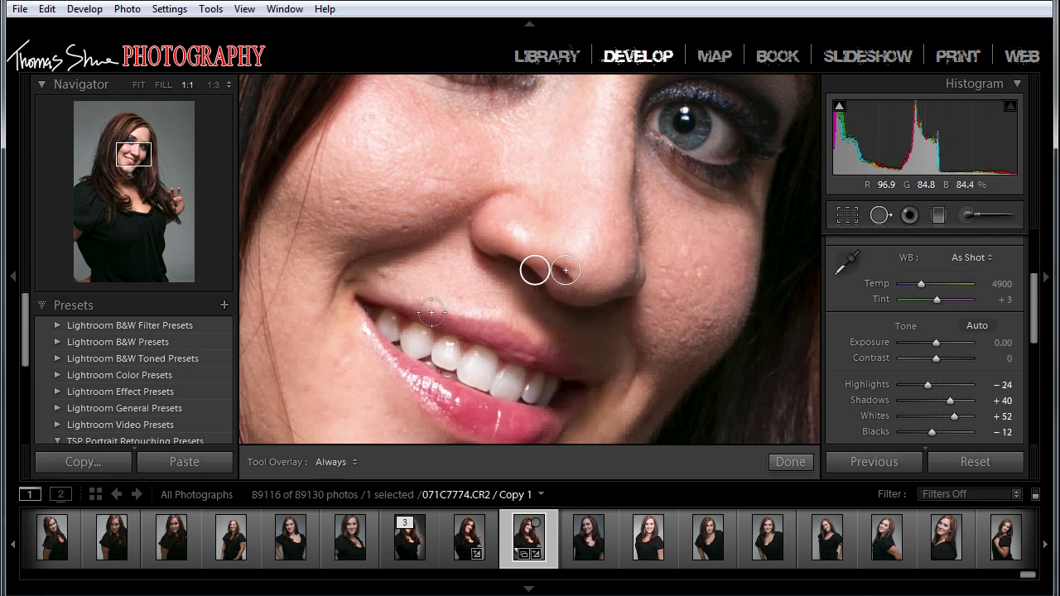
left_click_drag(536, 271, 544, 255)
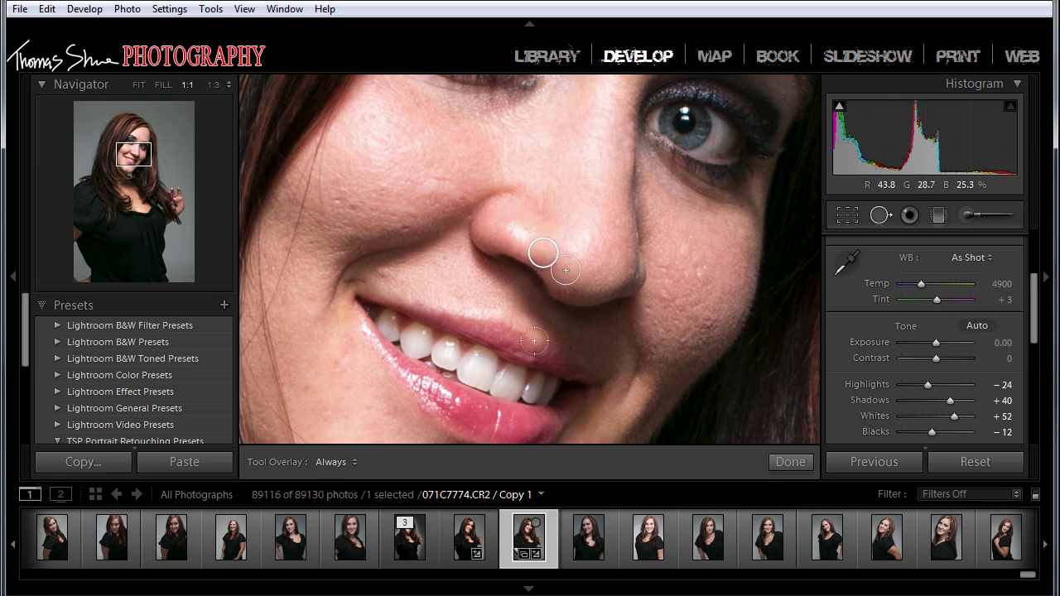
Heal the blemishes on the cheek above the smile line and the one above the mouth corner, sampling nearby clean skin.
left_click(409, 228)
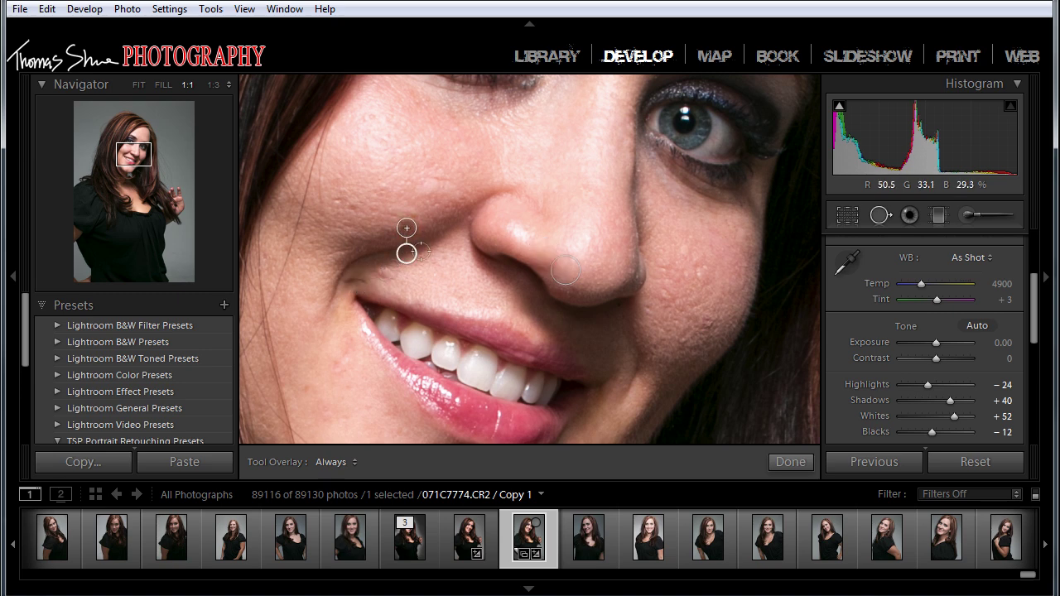
left_click_drag(410, 258, 392, 220)
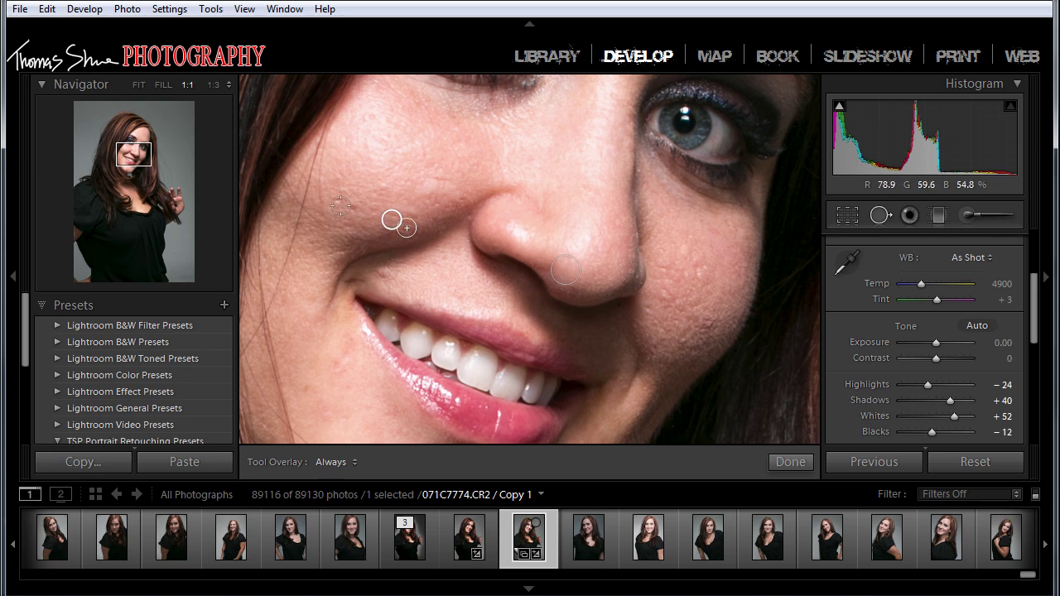
left_click(341, 200)
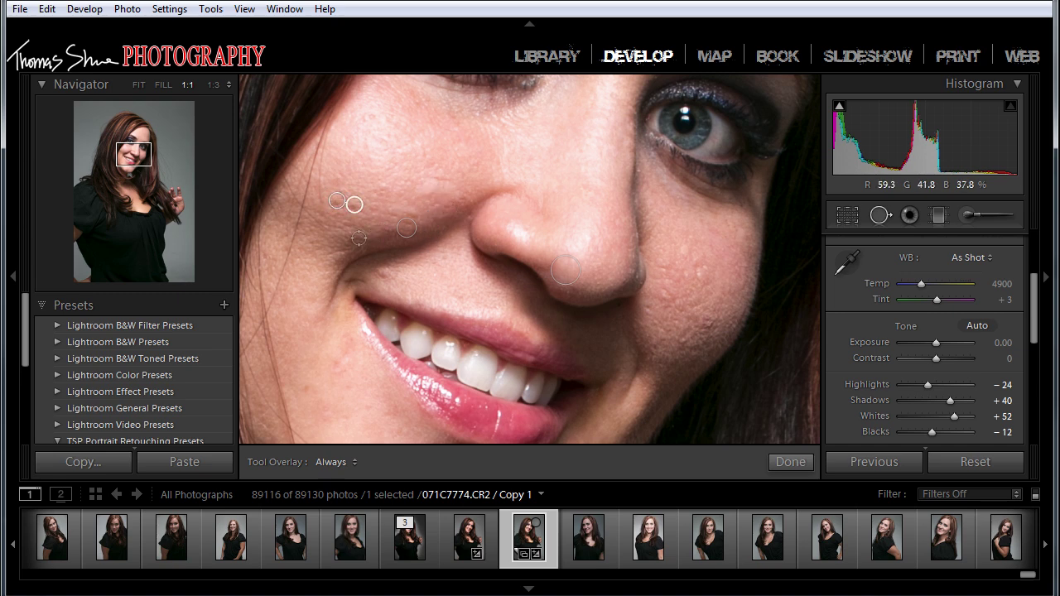
left_click_drag(357, 207, 354, 192)
left_click(352, 192)
left_click(353, 208)
left_click_drag(374, 216, 367, 198)
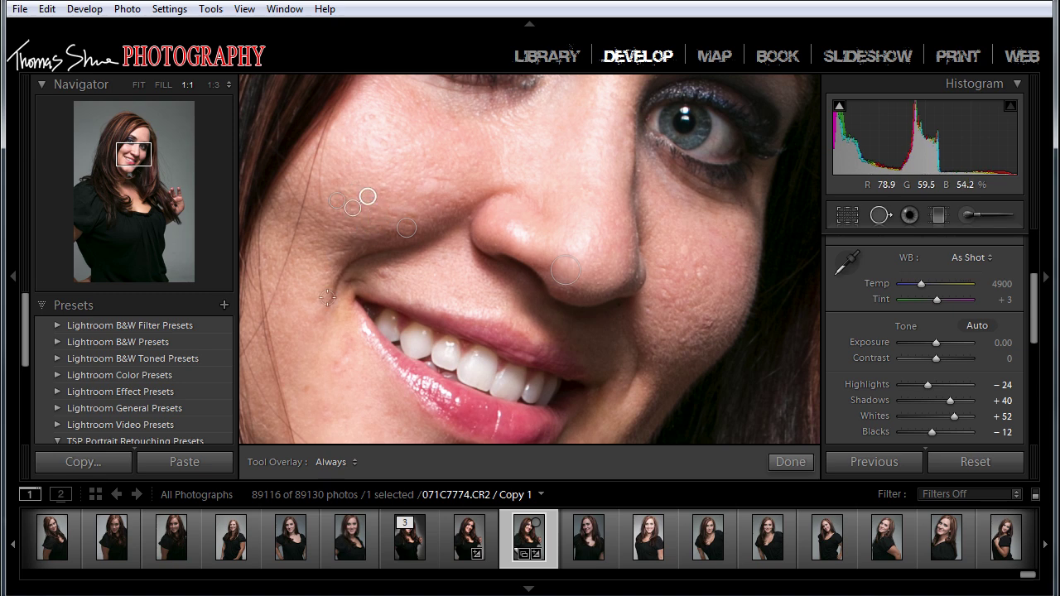
left_click(384, 275)
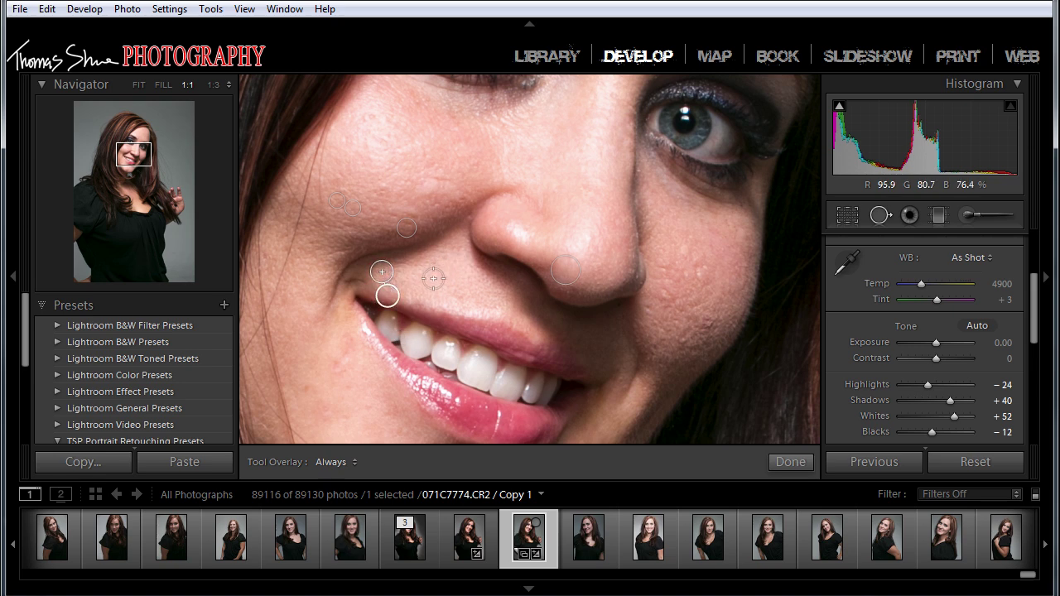
left_click_drag(391, 303, 413, 280)
Heal the bumps on the shaded cheek and in the crease beside the nose, sampling clean skin below the crease.
left_click_drag(350, 395, 307, 362)
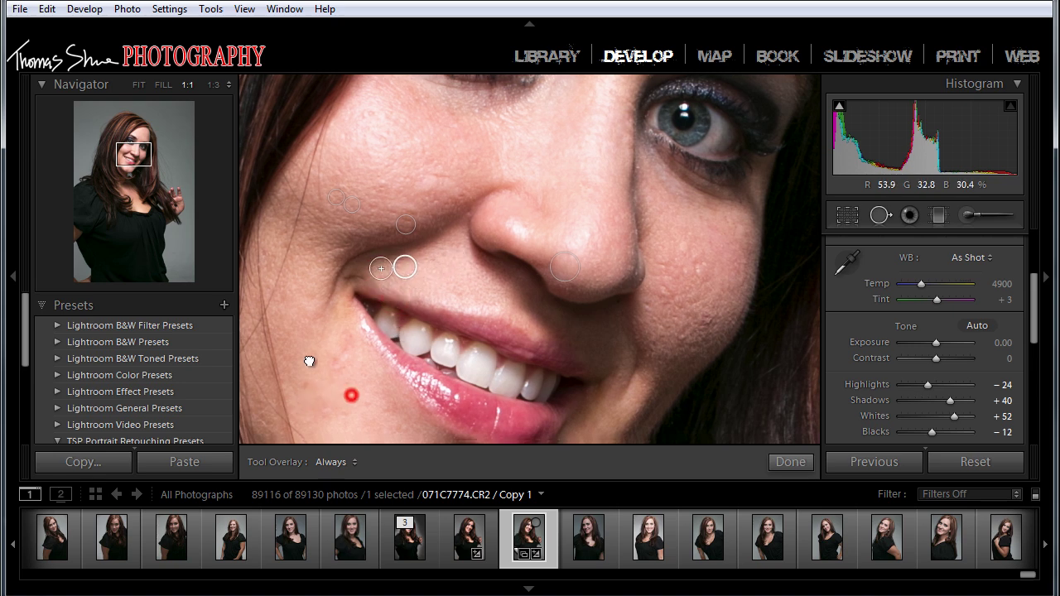
left_click_drag(622, 251, 548, 323)
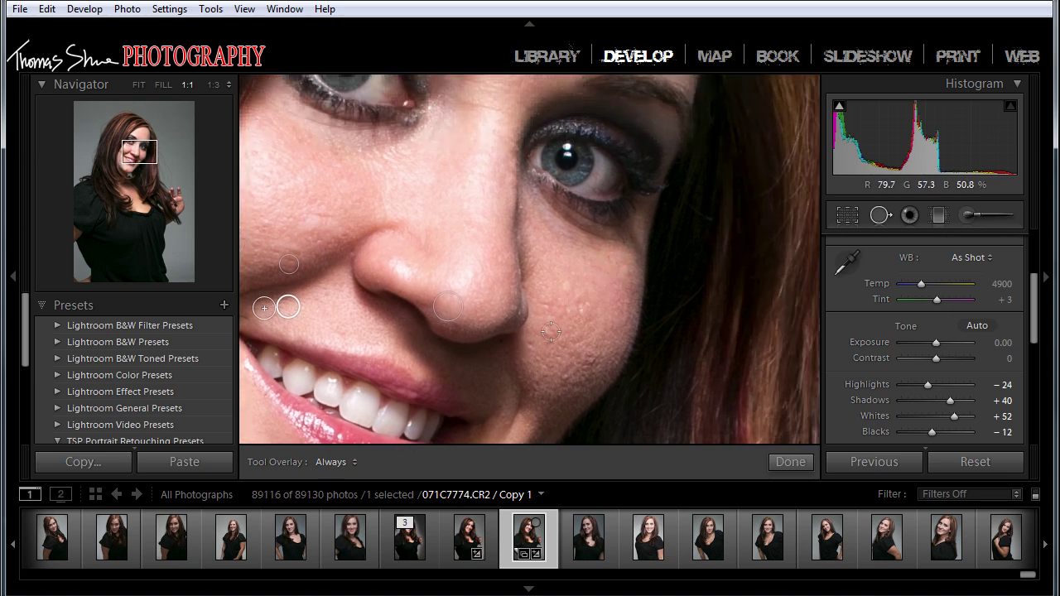
left_click(546, 302)
left_click(549, 332)
left_click(580, 307)
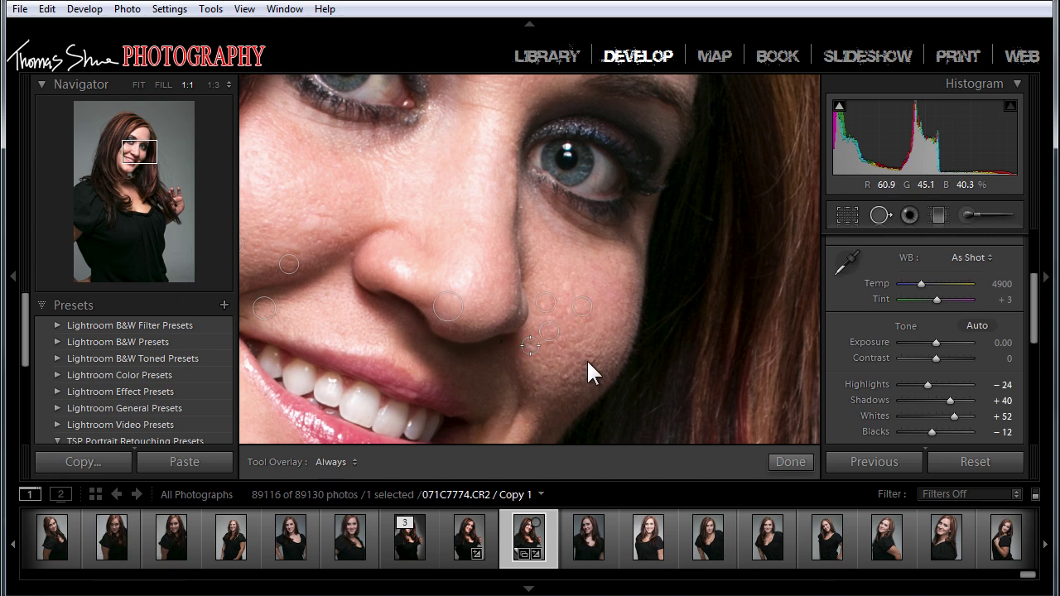
left_click(530, 346)
left_click(590, 360)
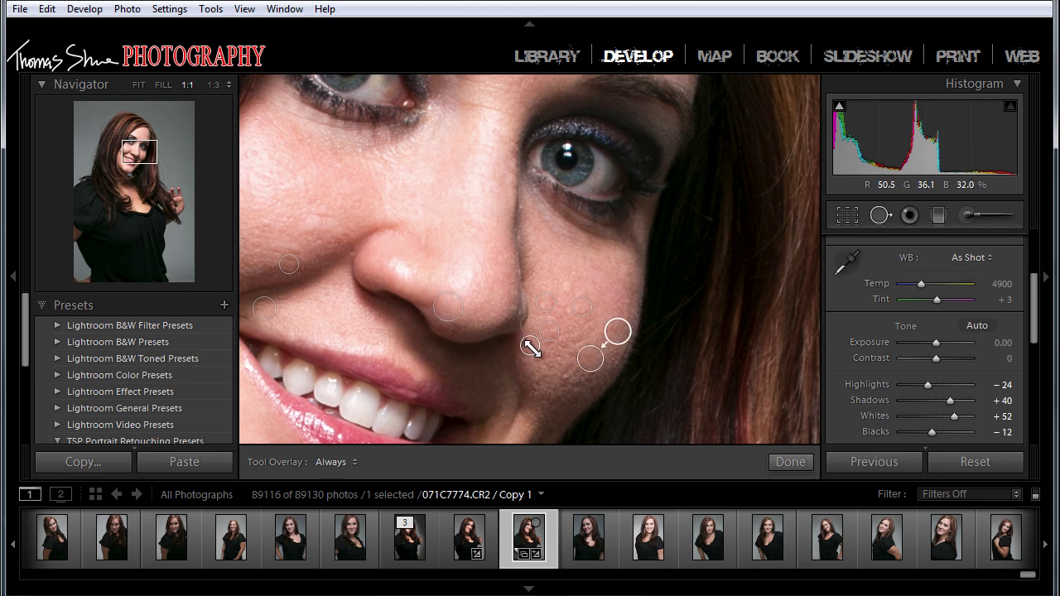
left_click(529, 346)
left_click_drag(528, 327, 525, 364)
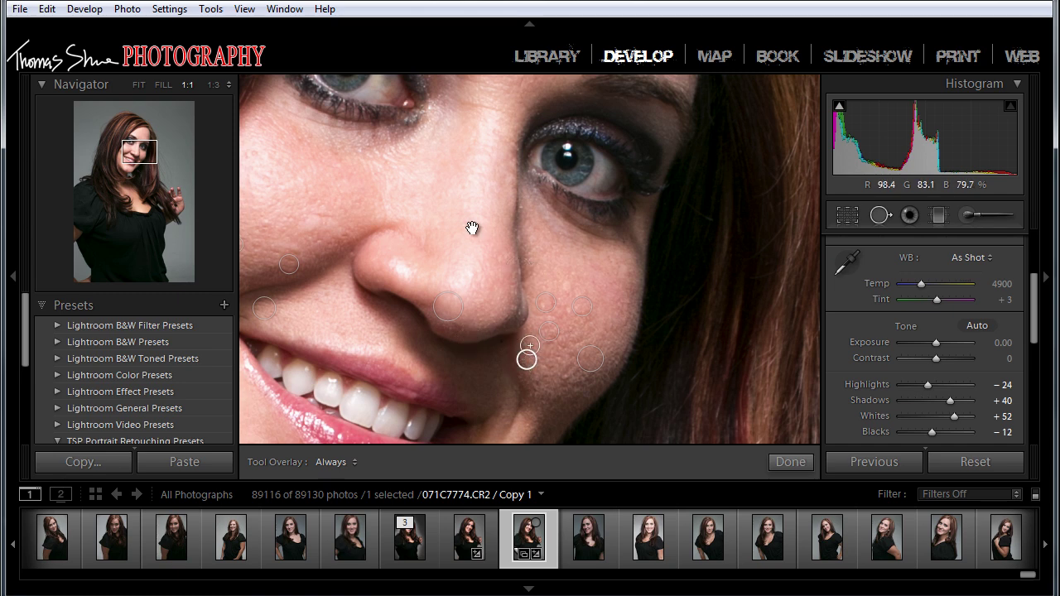
Heal the remaining spots on the brighter cheek, one beside the nose and one below the outer corner of the eye.
left_click_drag(472, 228, 486, 386)
left_click_drag(472, 316, 431, 491)
left_click_drag(532, 300, 535, 199)
left_click_drag(488, 304, 502, 234)
left_click_drag(455, 329, 466, 238)
left_click_drag(440, 289, 522, 306)
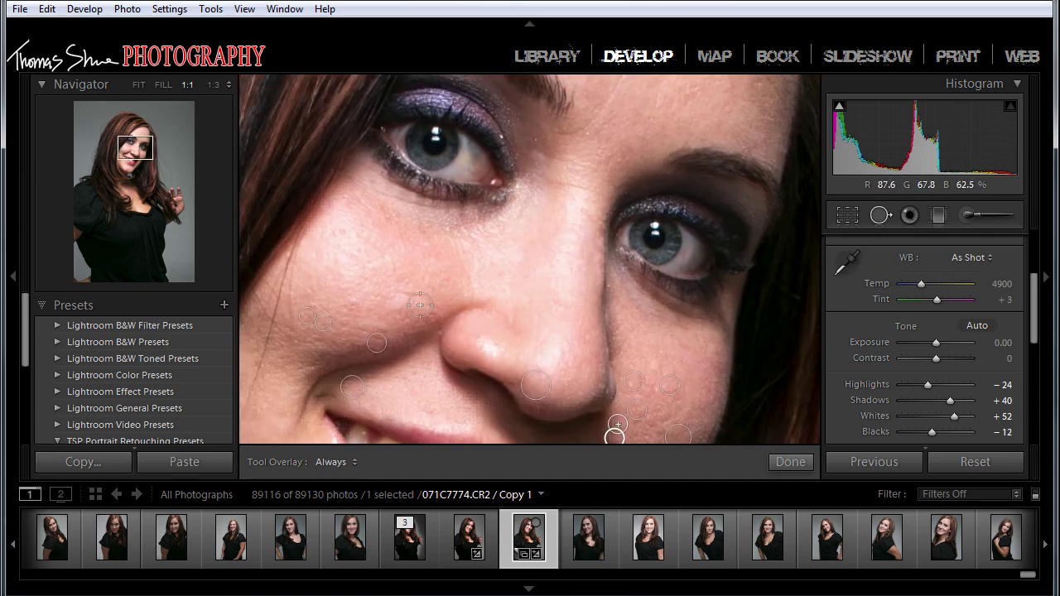
left_click(411, 296)
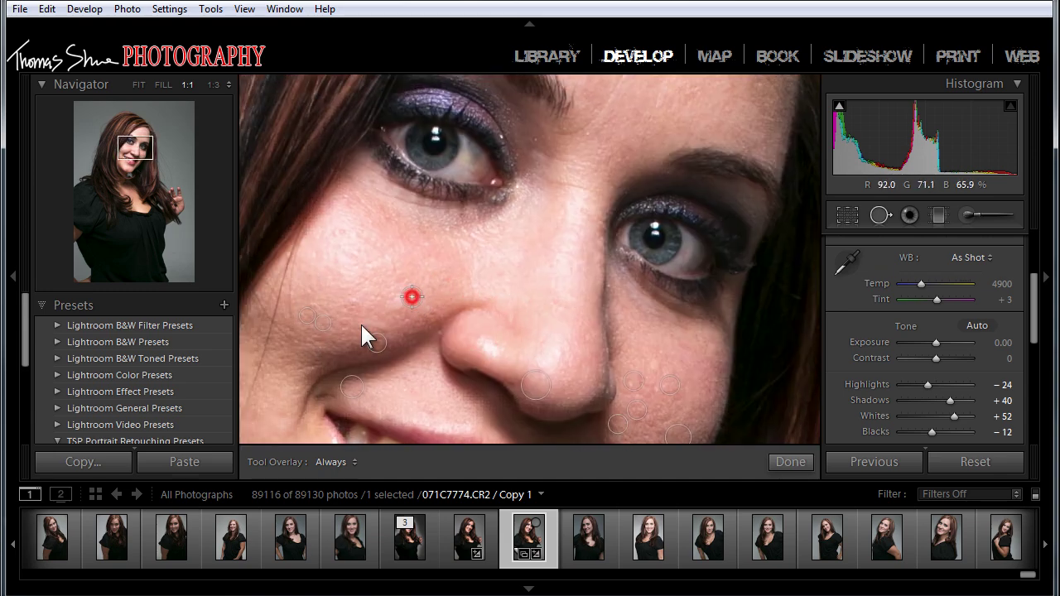
left_click(343, 231)
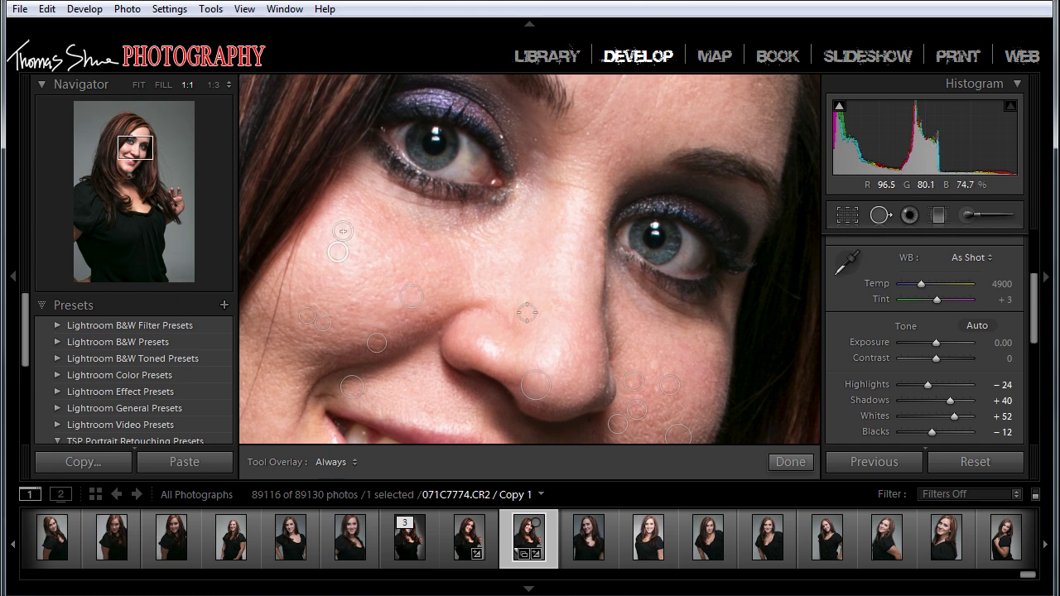
Heal the blemishes on the chin and along the jaw, and finish Spot Removal.
left_click_drag(643, 359, 661, 242)
scroll(621, 264, "down", 6)
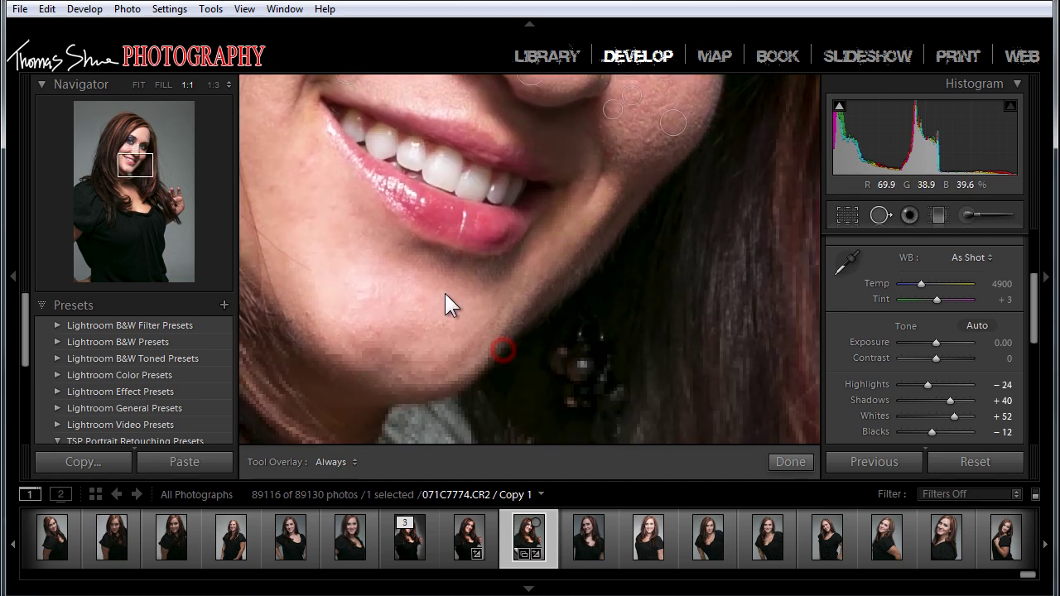
left_click(441, 294)
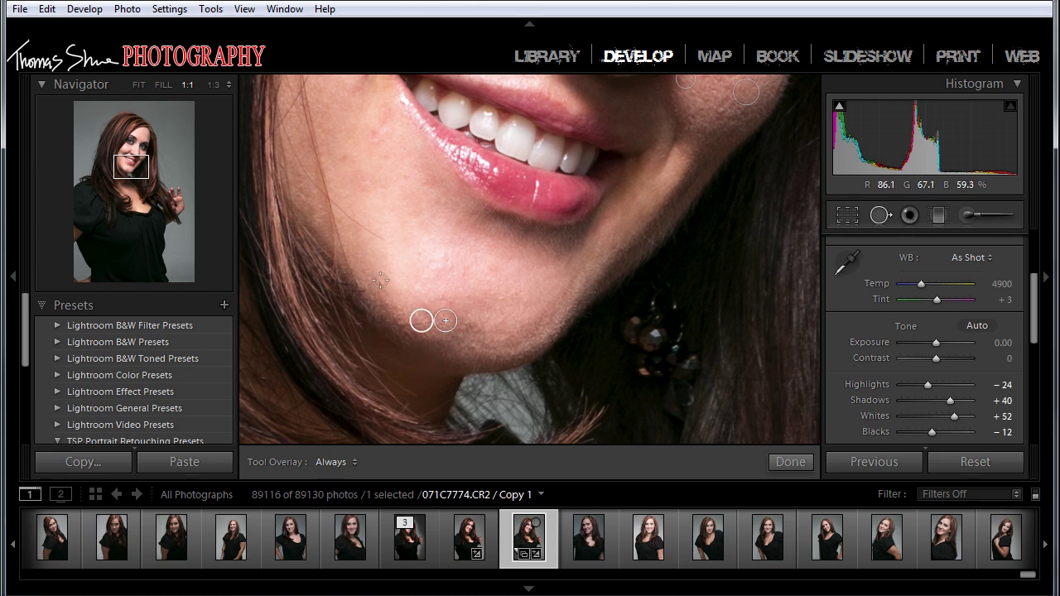
left_click(380, 282)
key("space")
left_click_drag(454, 216, 414, 328)
left_click_drag(399, 271, 464, 286)
left_click_drag(538, 272, 444, 348)
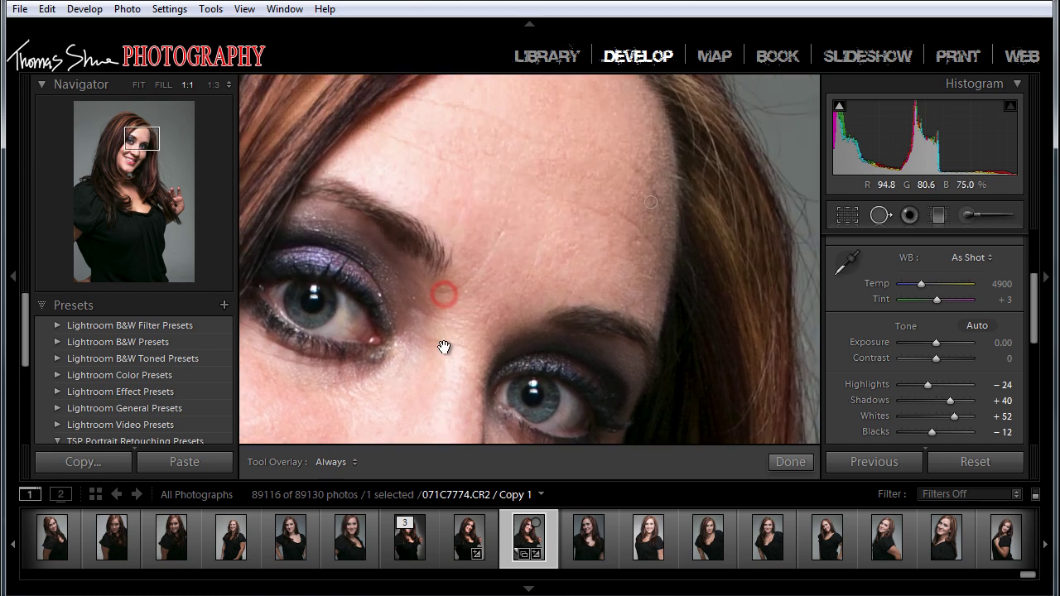
left_click(880, 214)
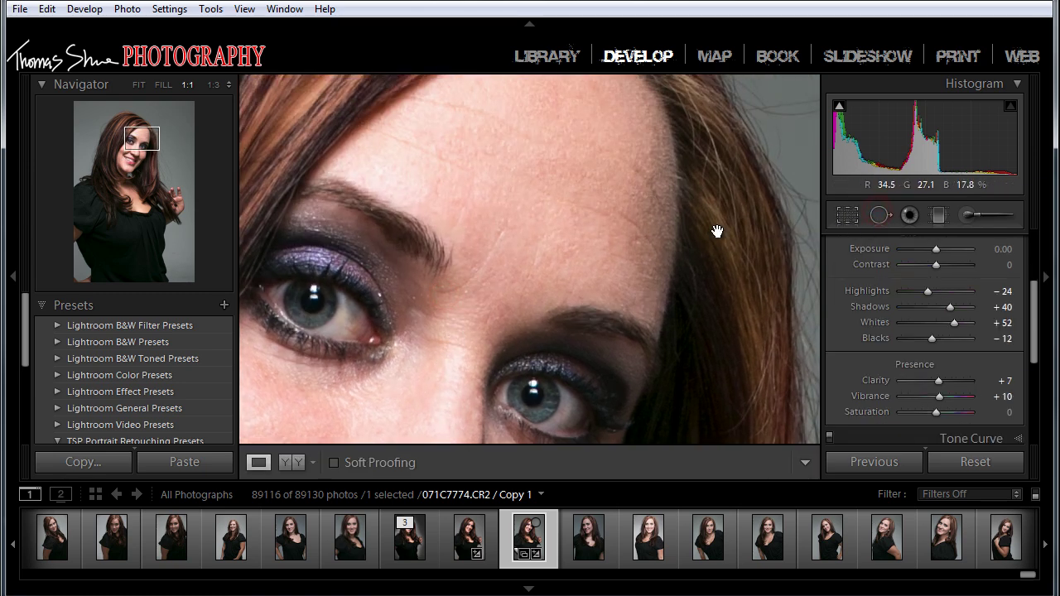
Start an Adjustment Brush mask on the forehead with the 1 TSP Fine Line Soften Brush effect and hide its edit pin.
left_click(963, 214)
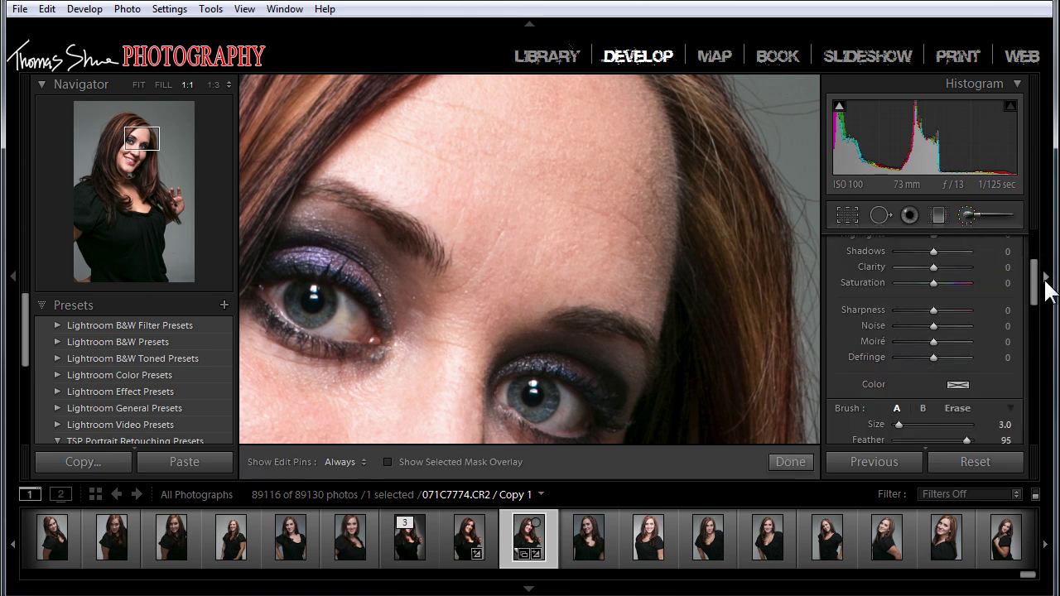
left_click_drag(1034, 279, 1035, 248)
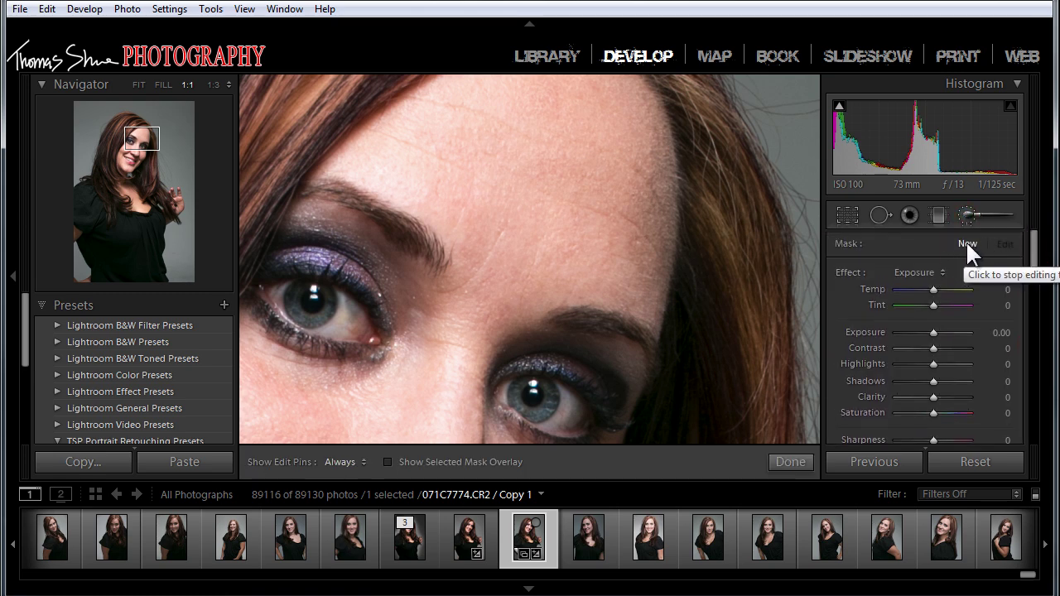
left_click(967, 214)
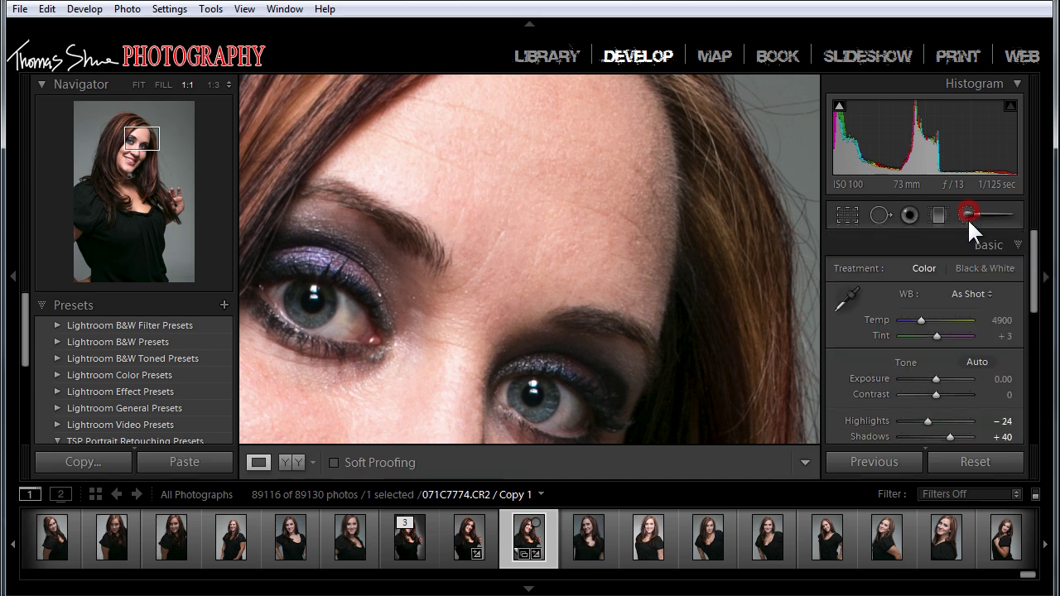
left_click(967, 215)
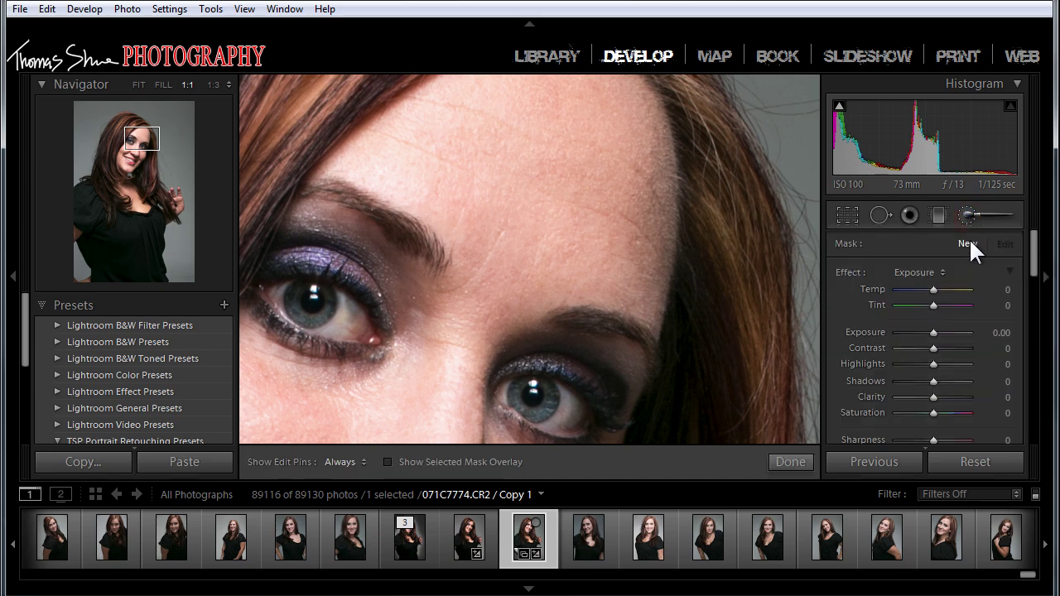
left_click(942, 273)
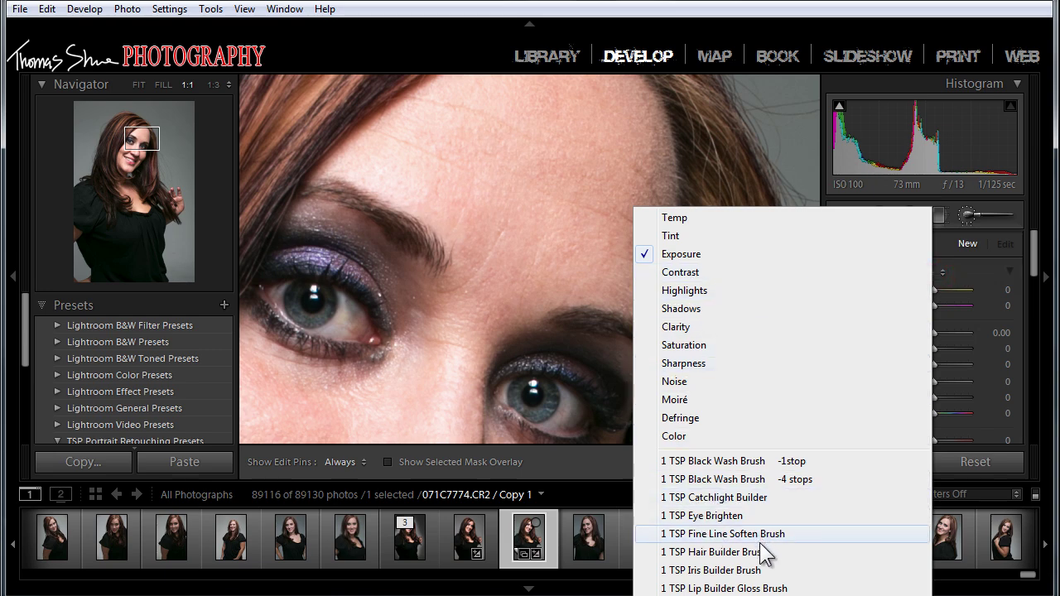
left_click(1034, 258)
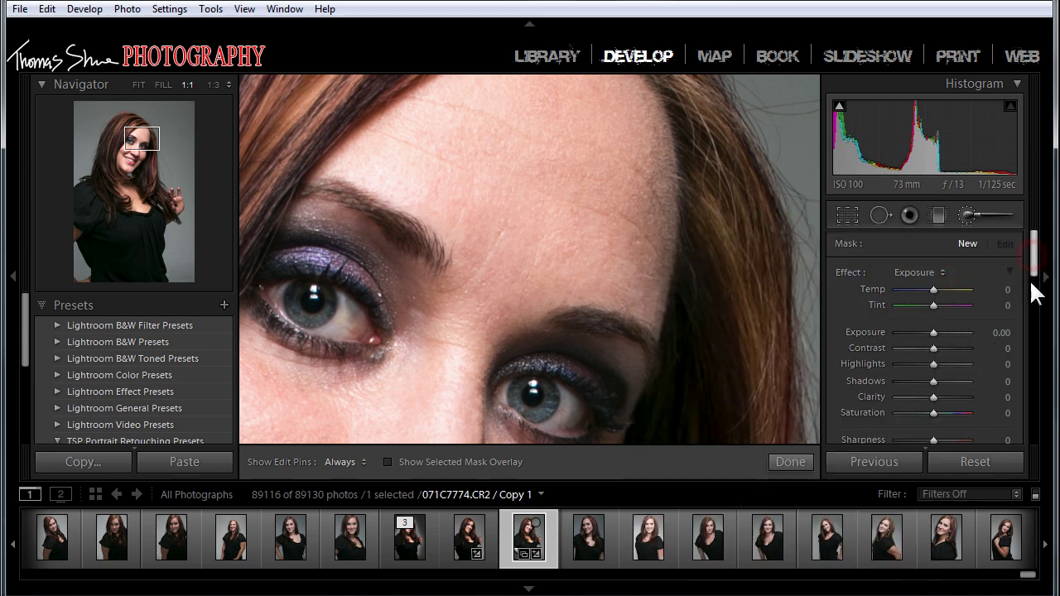
left_click(943, 274)
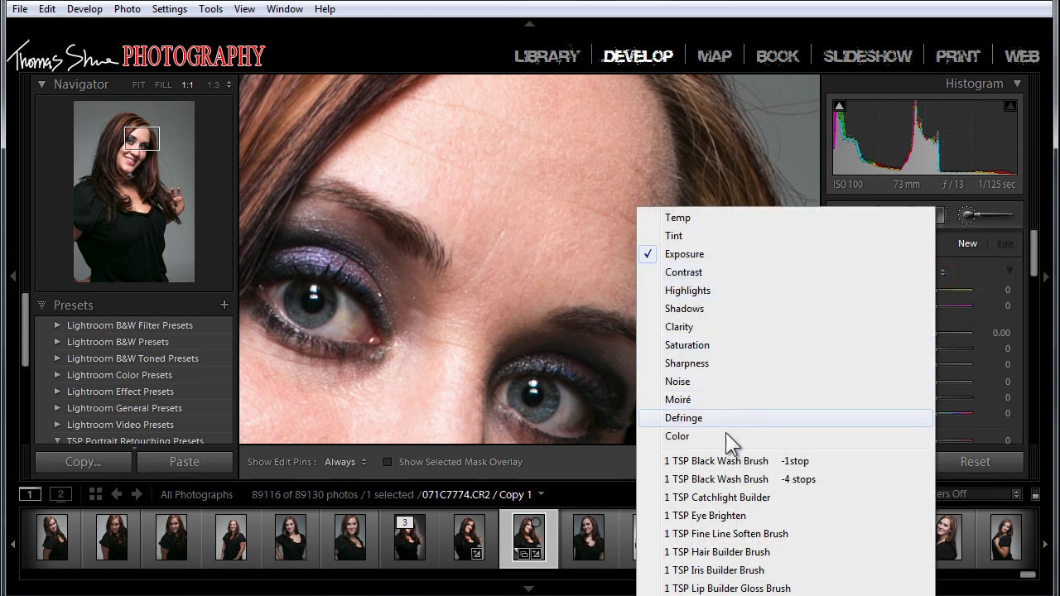
left_click(721, 536)
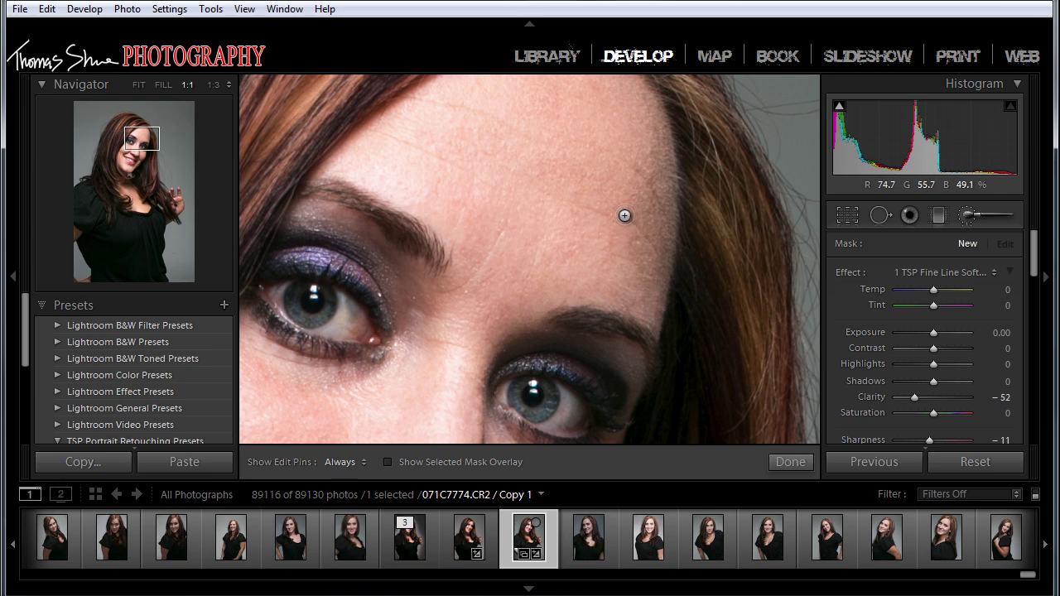
key("h")
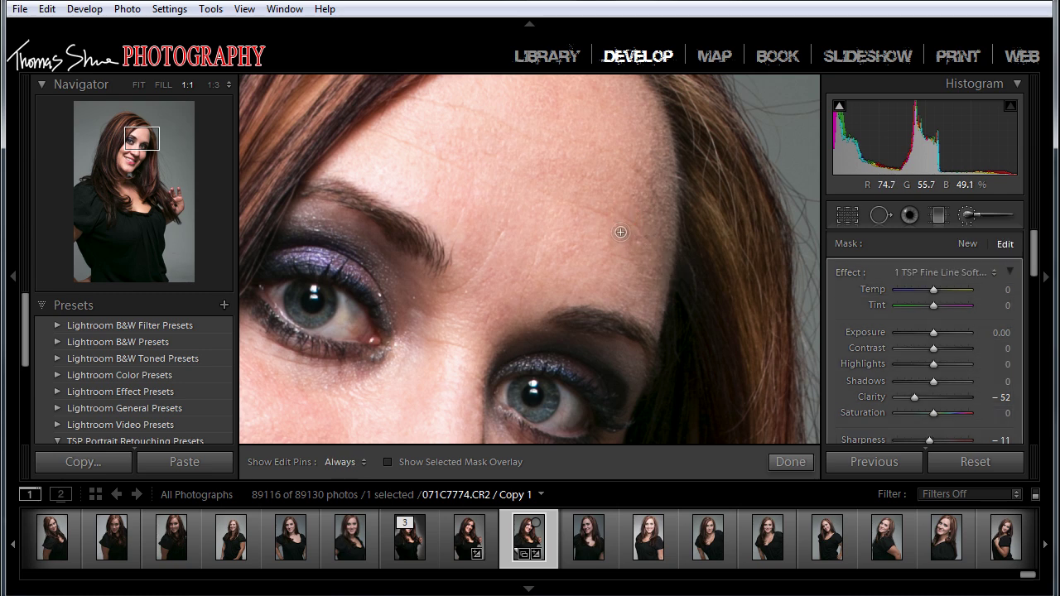
Brush the fine-line softening effect over the forehead creases from the shaded side to the opposite hairline and above the brows.
left_click_drag(603, 224, 383, 148)
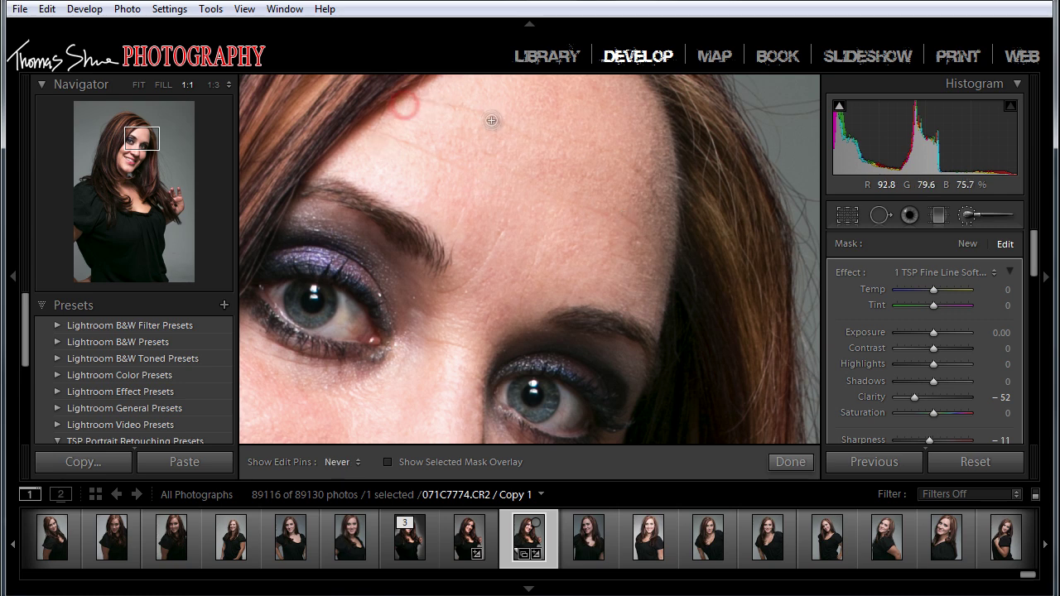
key("h")
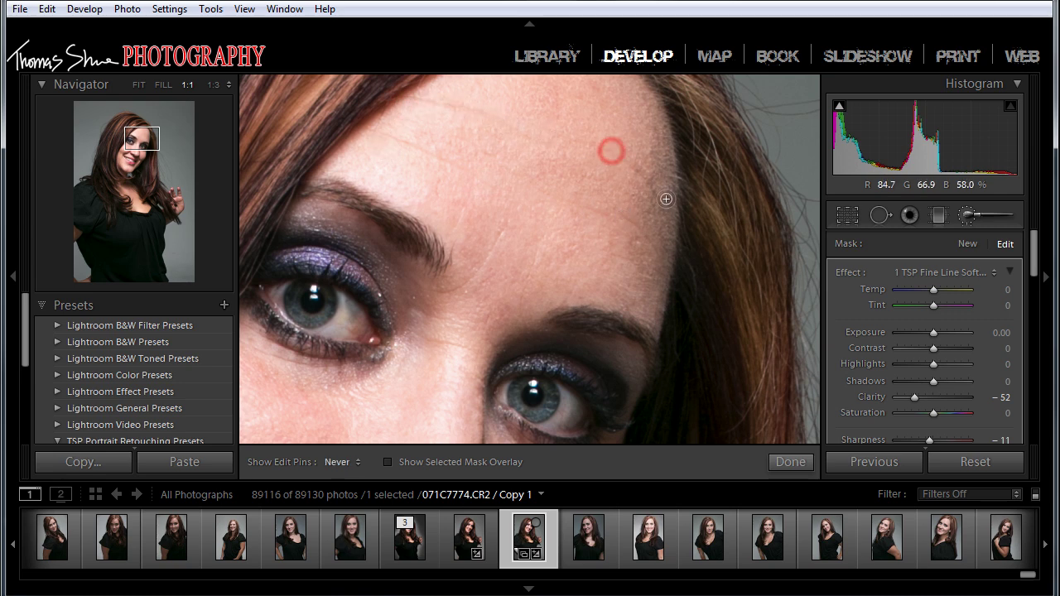
key("h")
key("h")
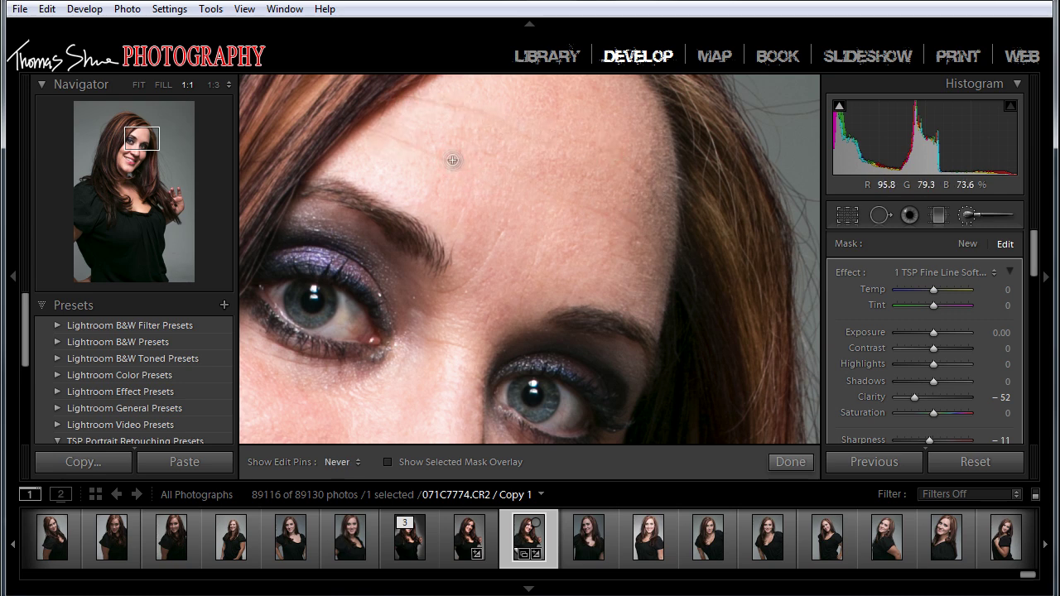
key("h")
key("h")
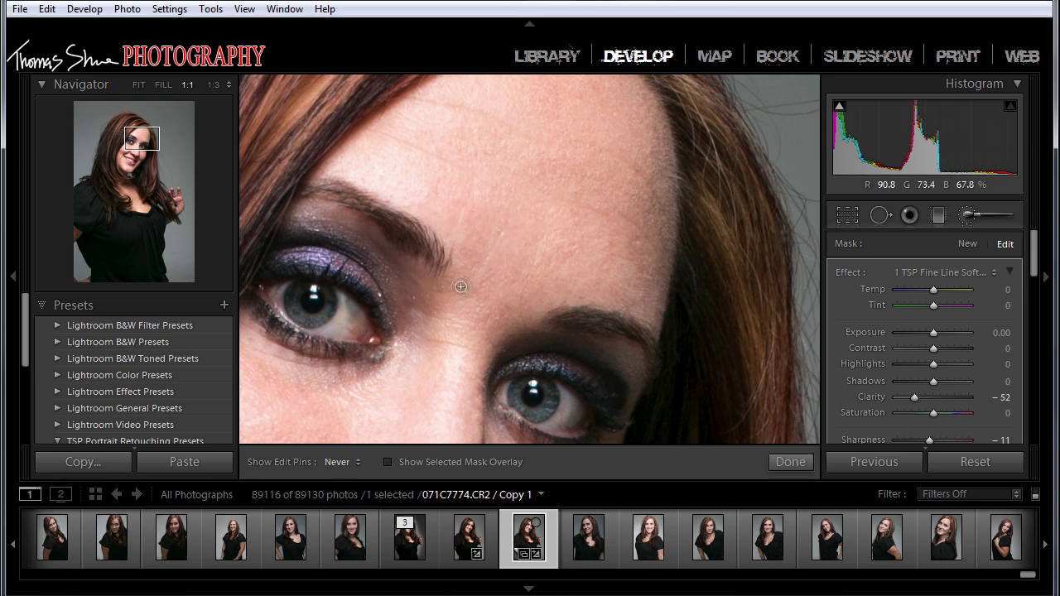
key("h")
key("h")
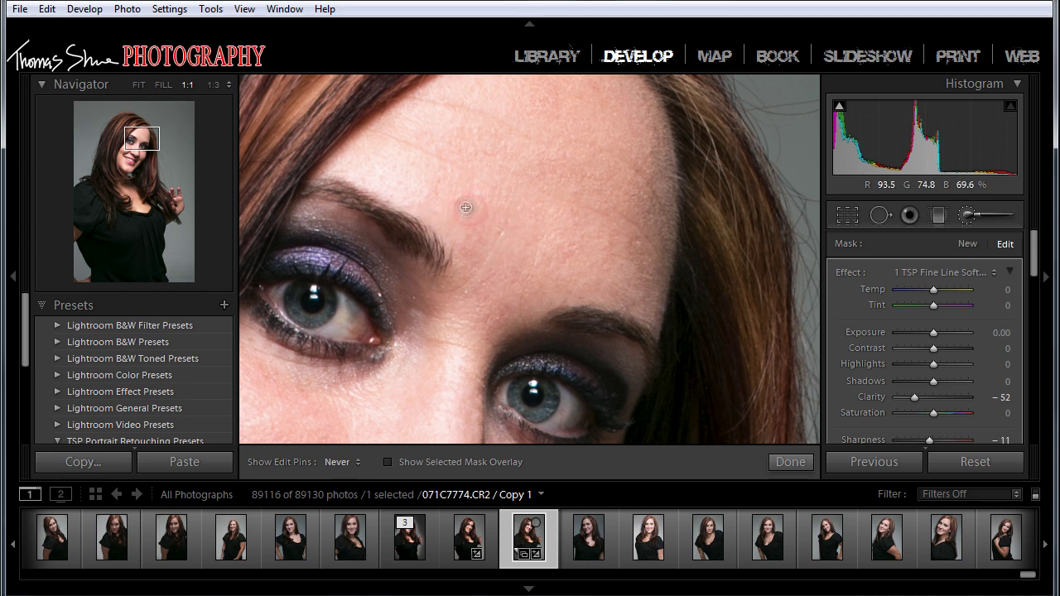
key("h")
key("h")
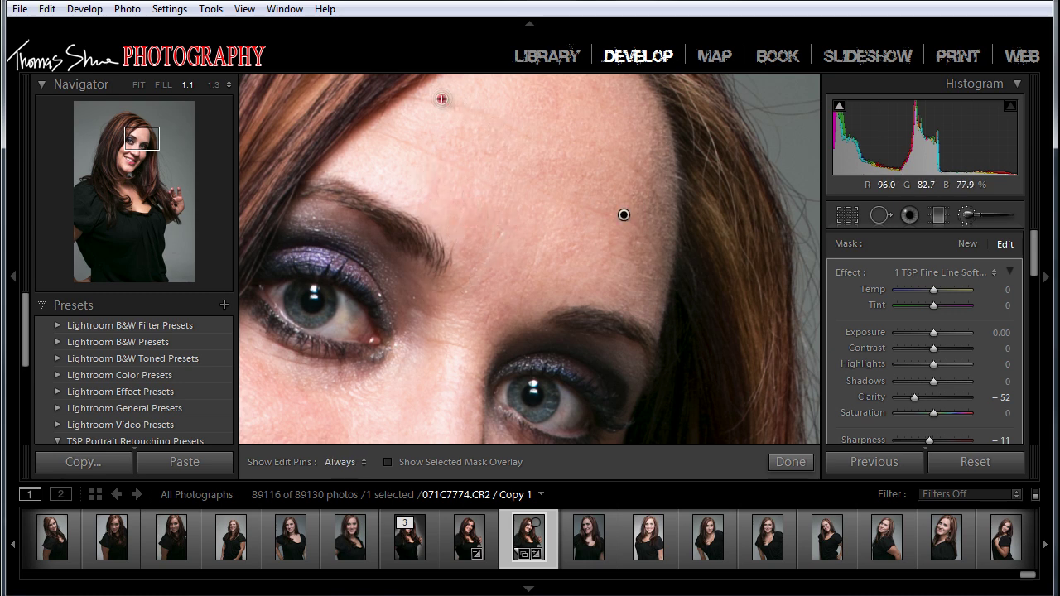
Soften the lines between the brows and the skin beside the inner corner of the eye in the same mask.
key("h")
key("h")
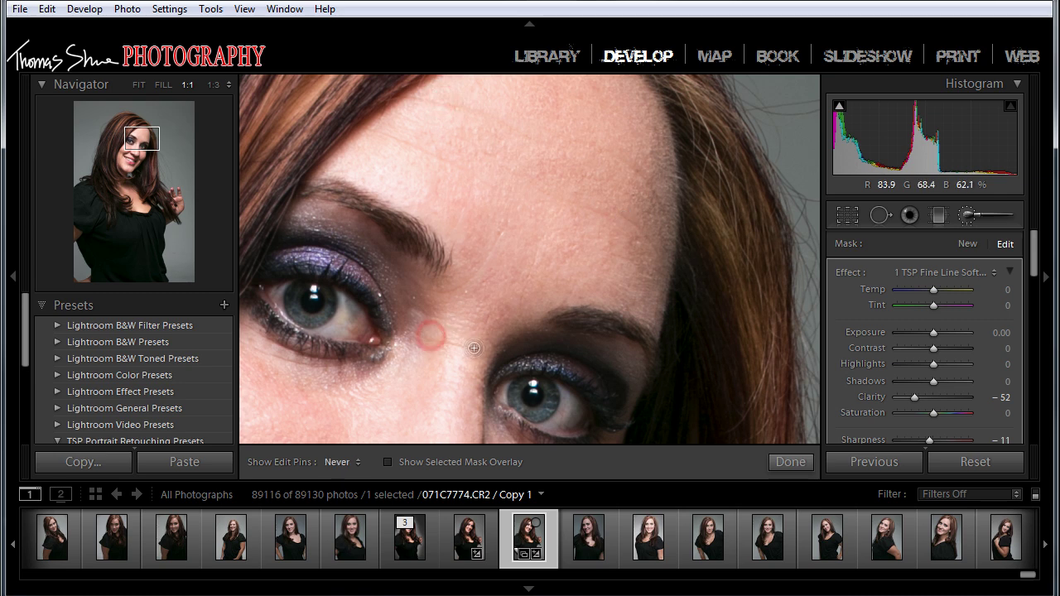
key("h")
key("h")
key("h")
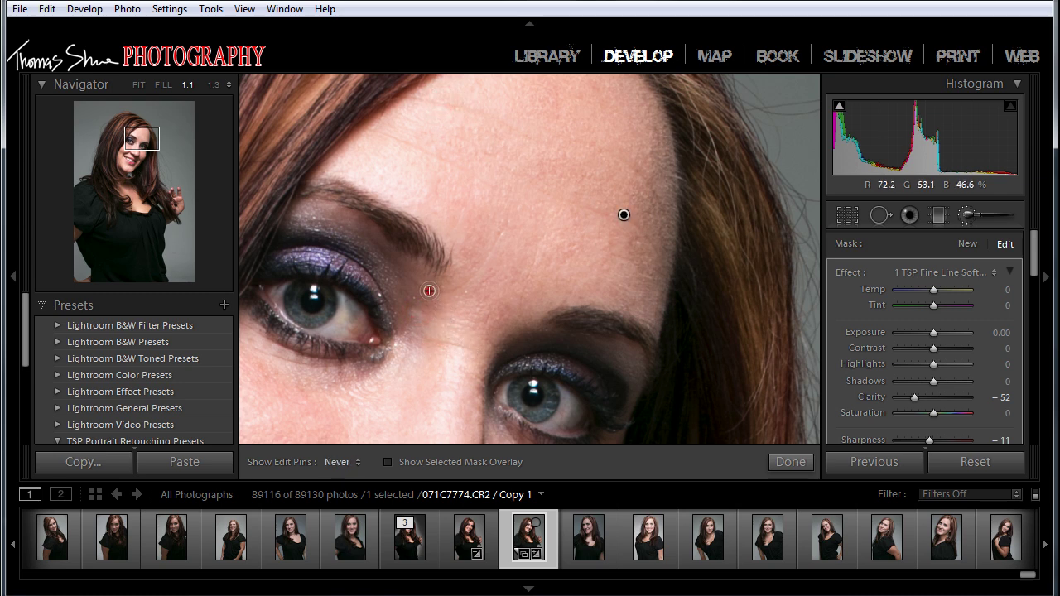
key("h")
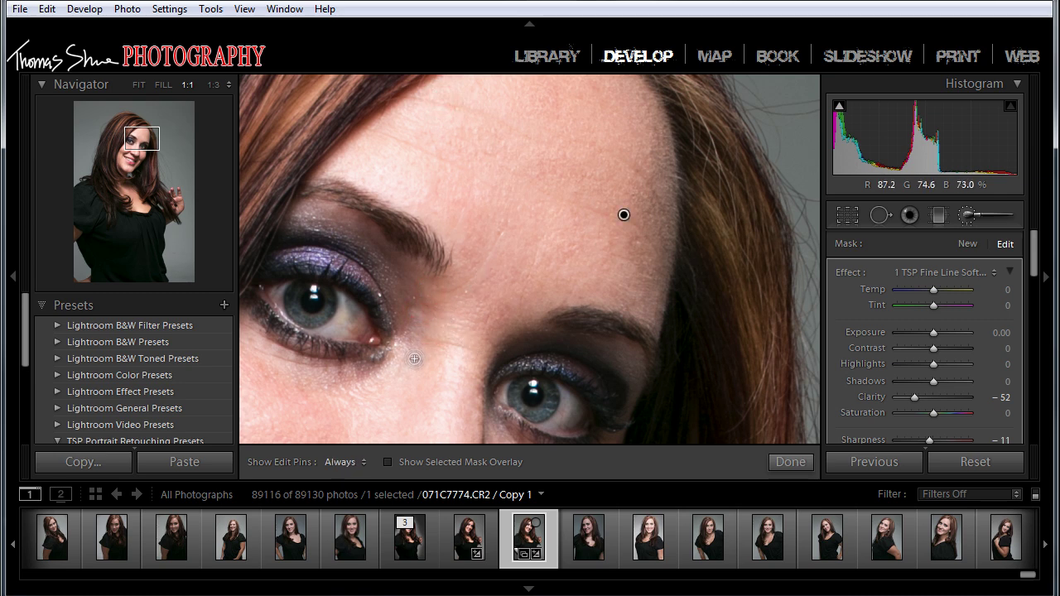
Erase the softening from the area between the inner eye corner and the brow on the brighter side.
key("alt")
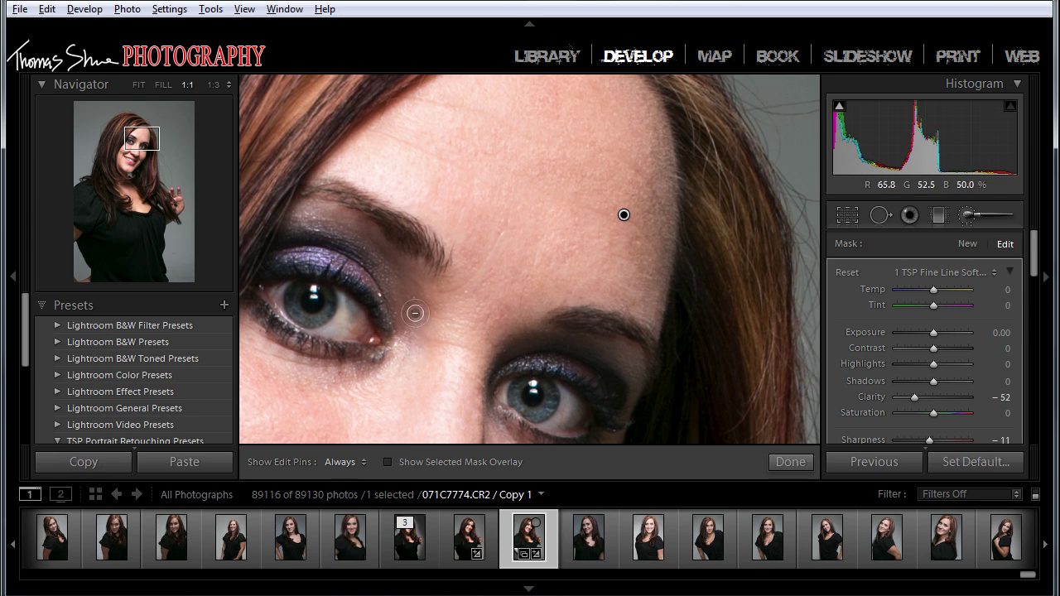
key("h")
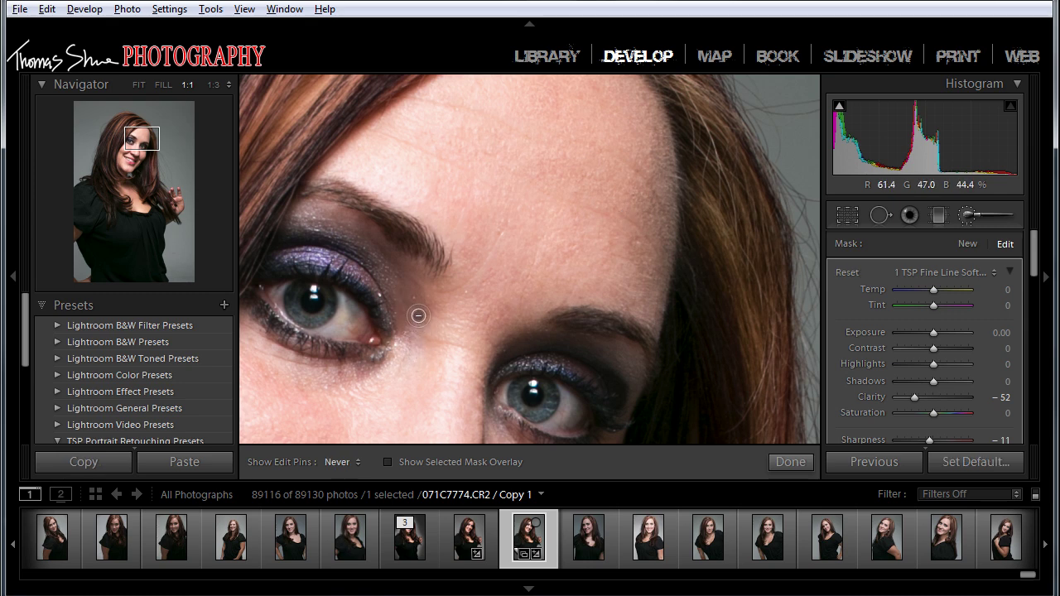
key("h")
left_click_drag(405, 392, 466, 319)
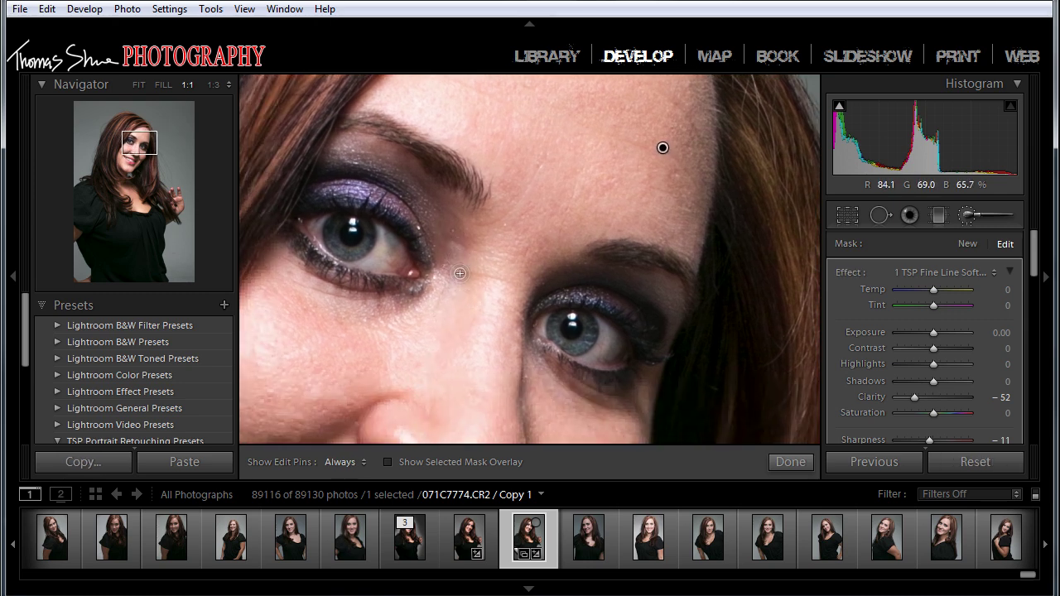
key("alt")
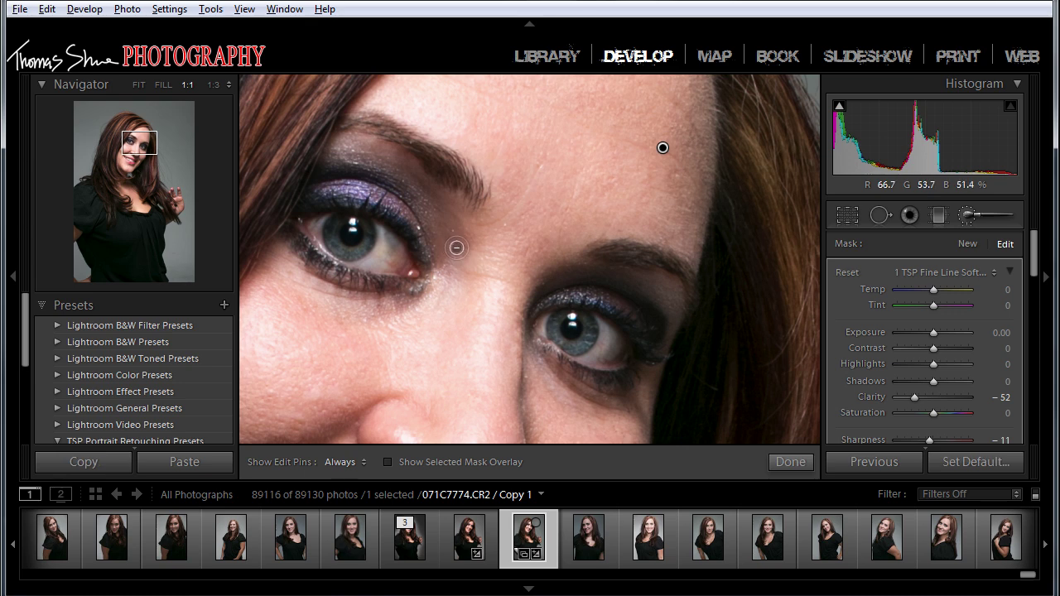
key("h")
key("h")
Soften the skin across the bridge and down the nose, reducing the brush size to 6.
left_click_drag(1037, 260, 1034, 283)
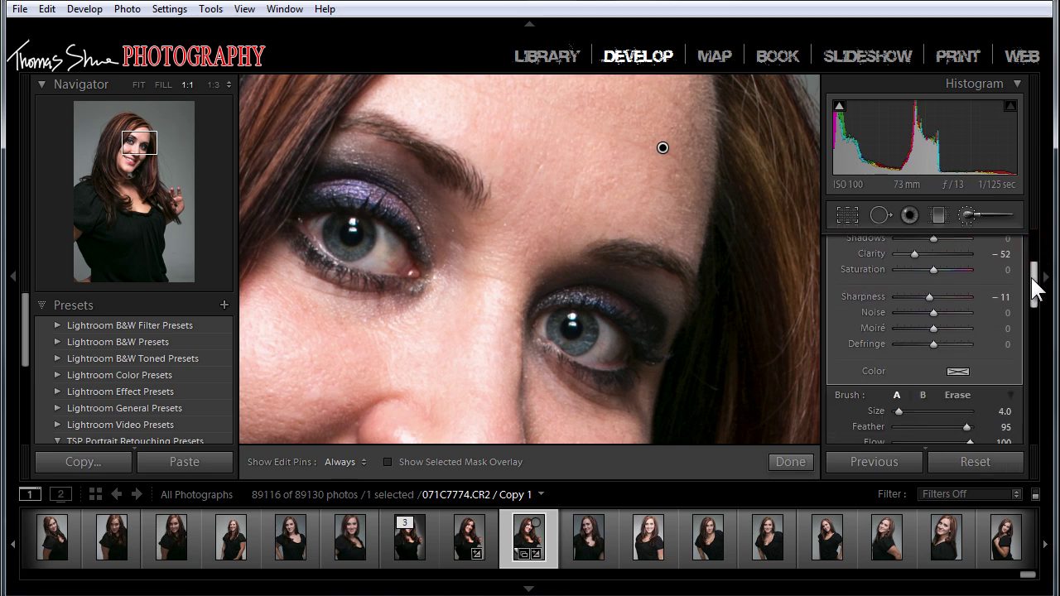
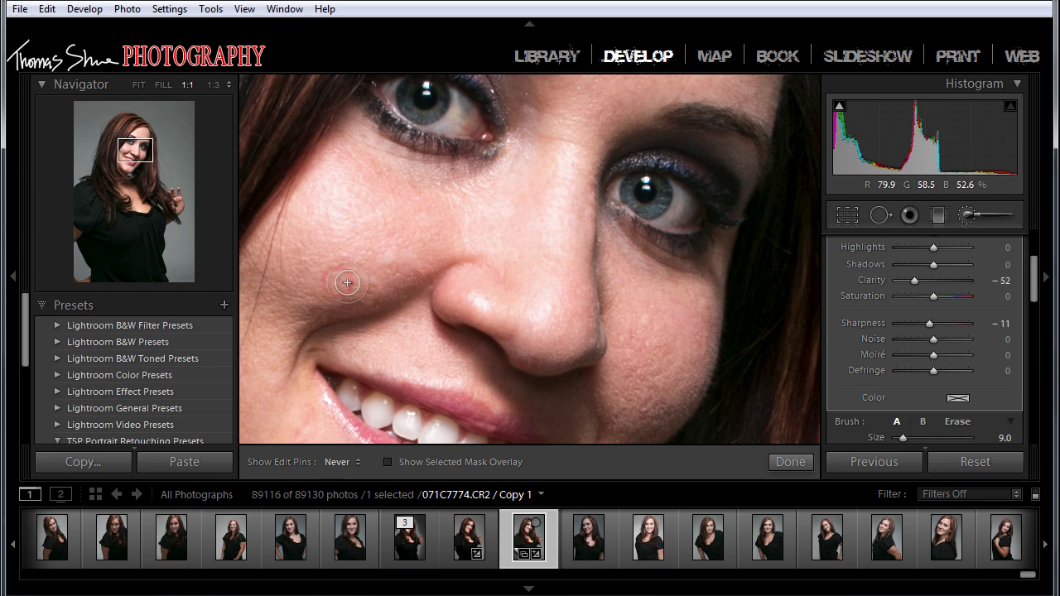
left_click_drag(373, 251, 275, 324)
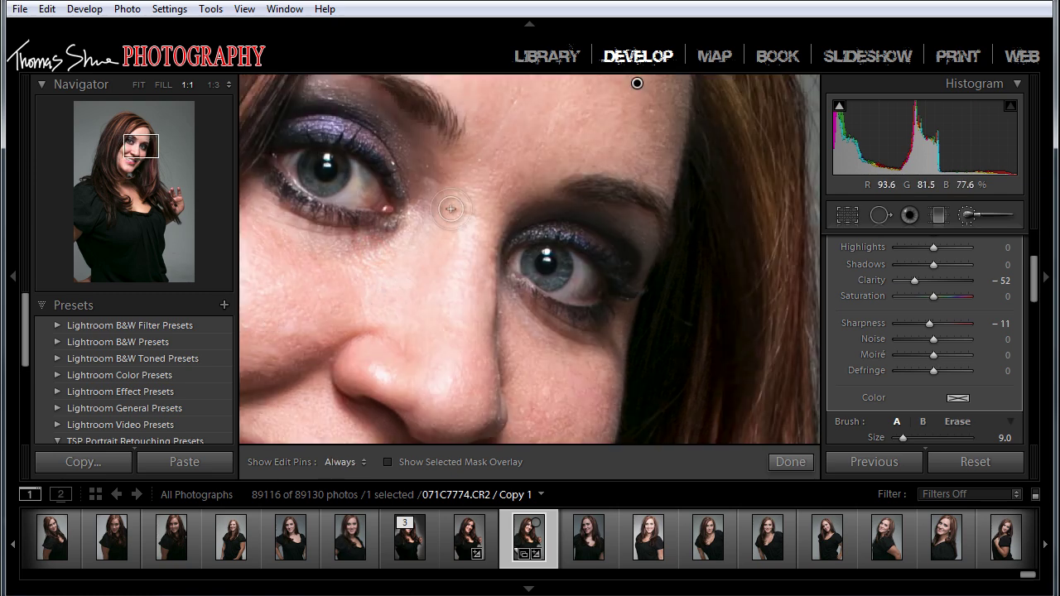
left_click_drag(450, 208, 478, 218)
scroll(472, 216, "down", 3)
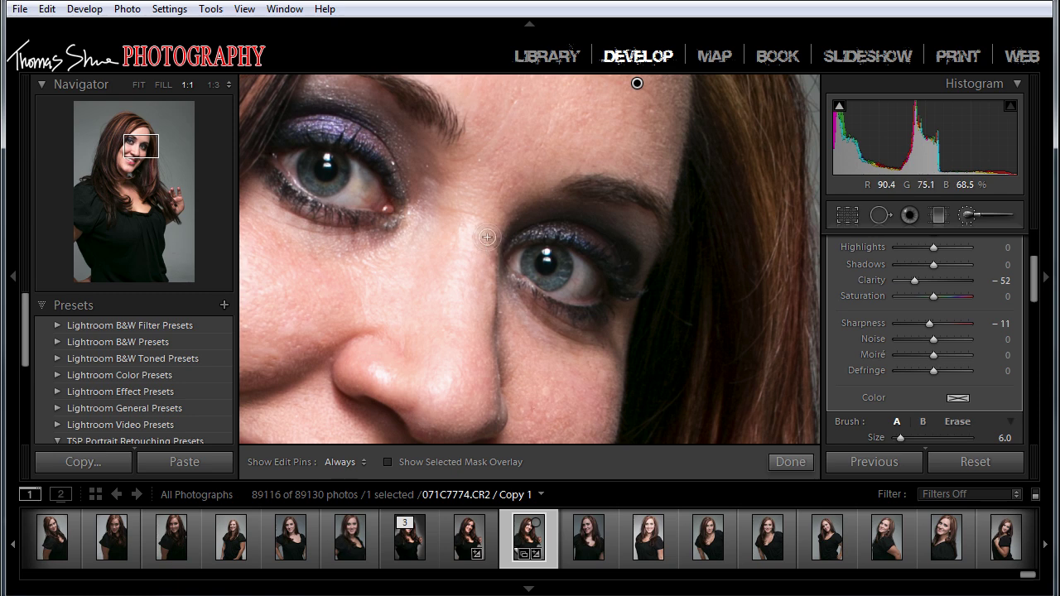
key("h")
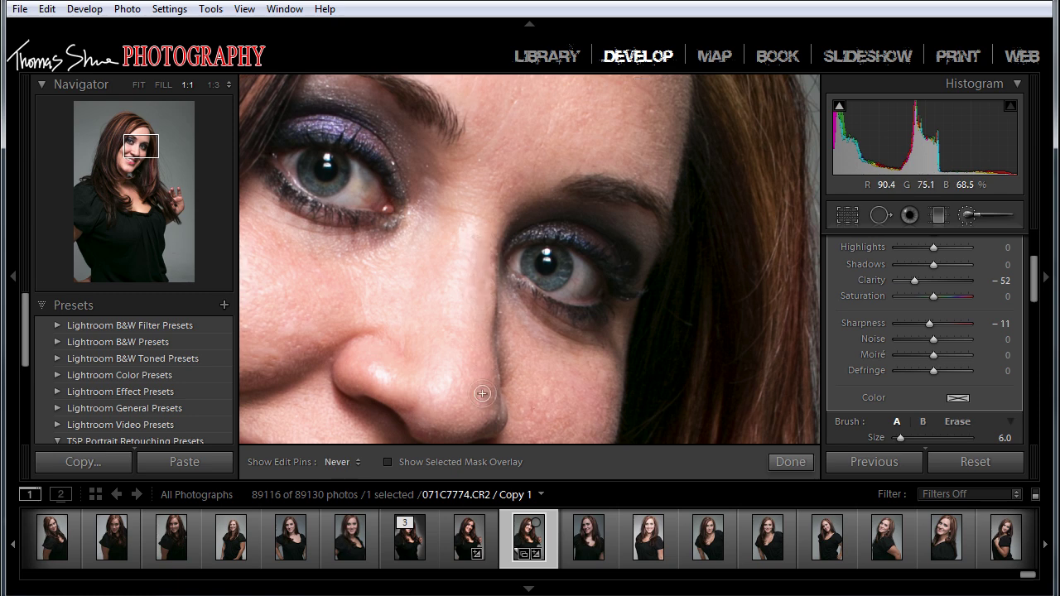
left_click_drag(466, 381, 465, 243)
Set the brush size to 10 and soften the skin on the brighter cheek beside the nose.
mouse_move(380, 192)
left_mouse_down()
mouse_move(347, 197)
mouse_move(532, 185)
left_mouse_up()
scroll(472, 194, "up", 4)
left_click_drag(423, 191, 416, 195)
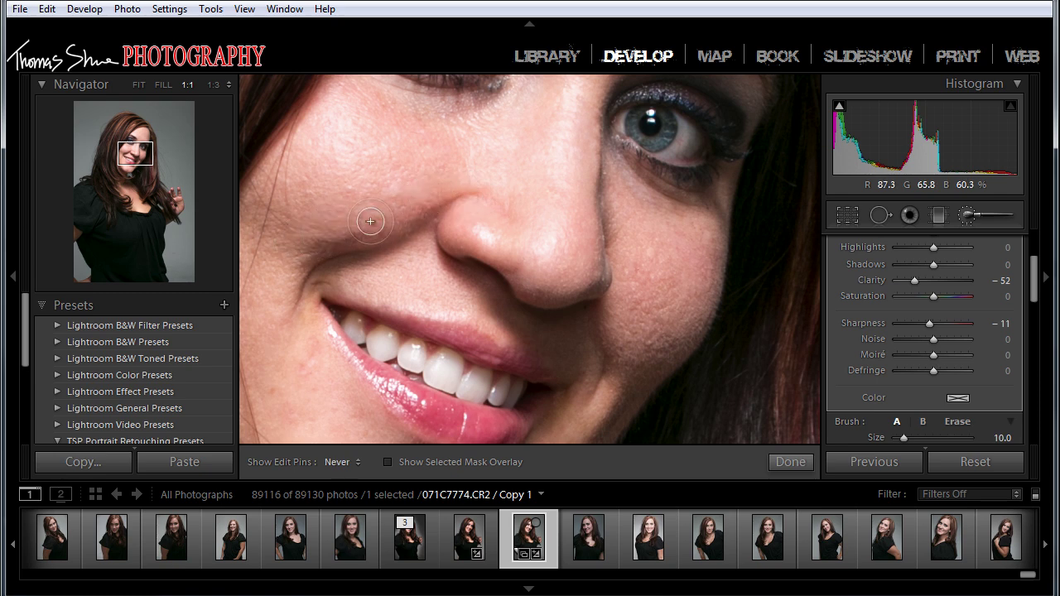
key("h")
Soften the skin beside the mouth and across the chin with the same brush.
left_click_drag(296, 240, 425, 196)
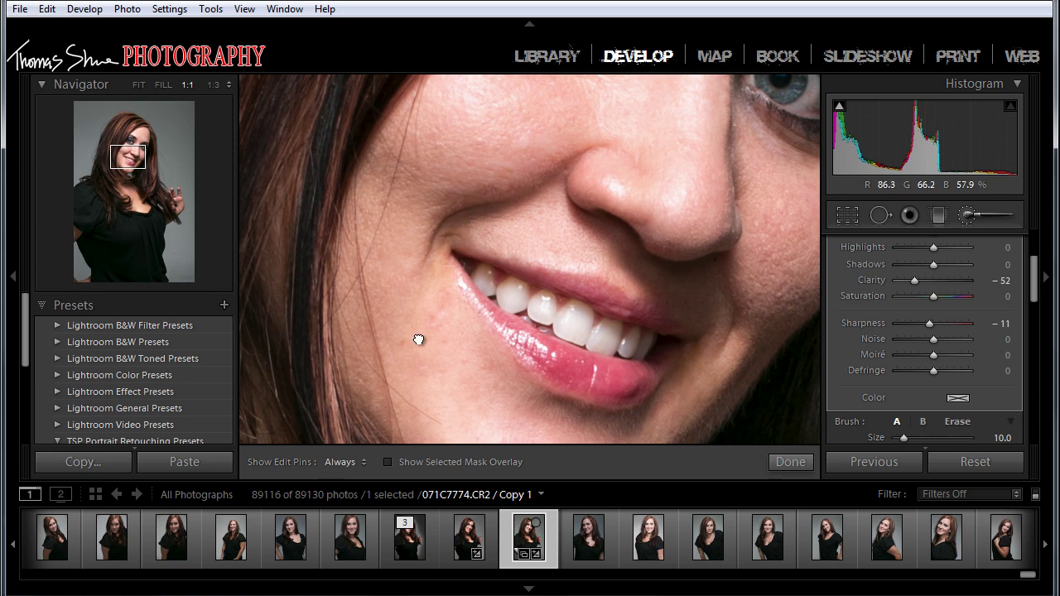
left_click_drag(418, 340, 399, 256)
mouse_move(450, 307)
left_mouse_down()
mouse_move(422, 257)
mouse_move(421, 224)
left_mouse_up()
mouse_move(416, 291)
left_mouse_down()
mouse_move(432, 331)
mouse_move(473, 356)
left_mouse_up()
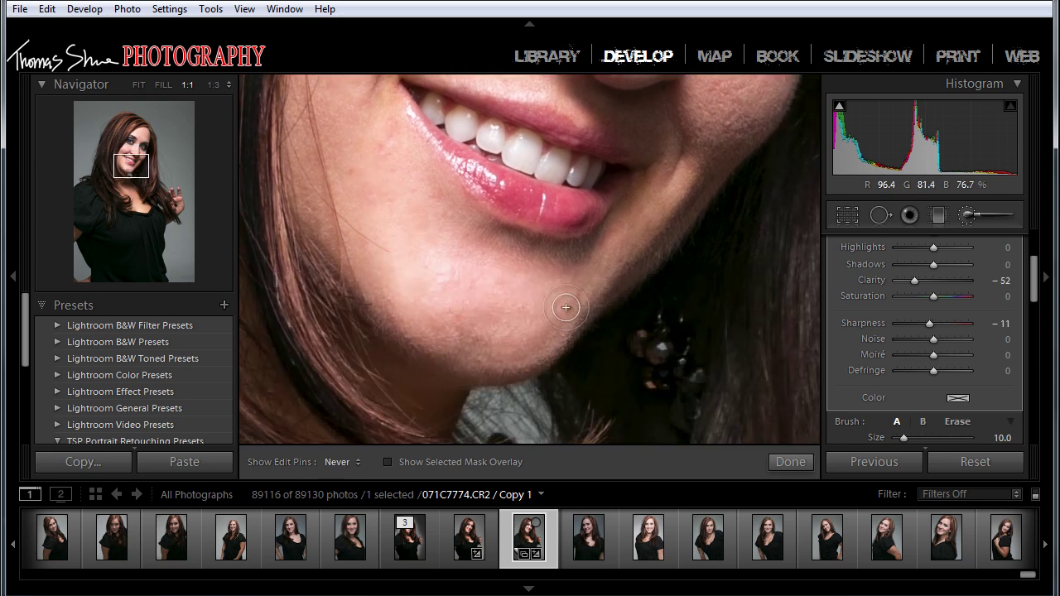
left_click_drag(566, 290, 431, 378)
Soften the skin texture on the shaded cheek below the eye.
mouse_move(604, 167)
left_mouse_down()
mouse_move(574, 217)
mouse_move(499, 234)
left_mouse_up()
key("h")
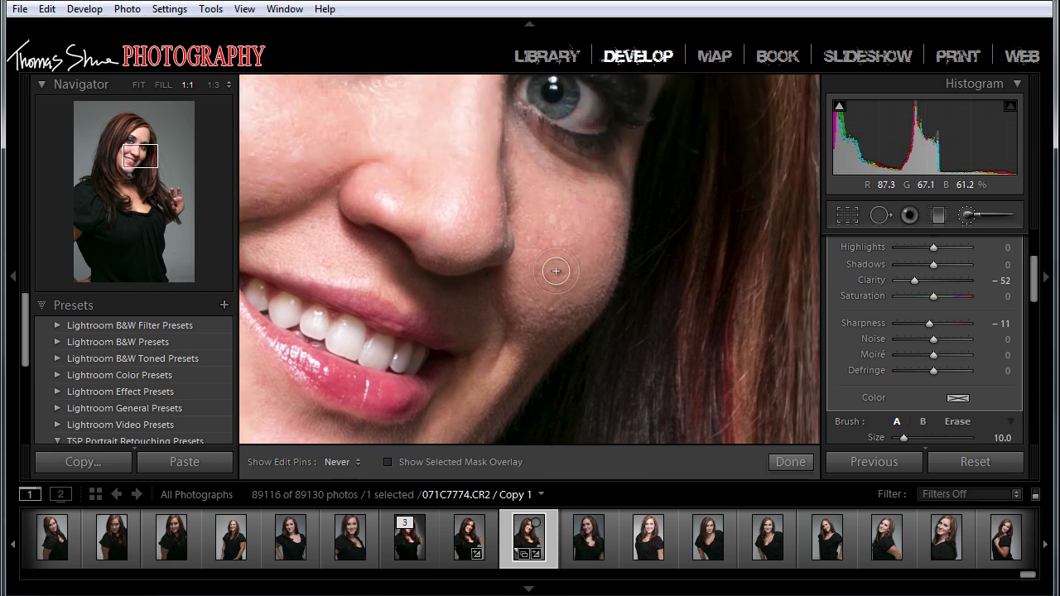
left_click_drag(572, 198, 539, 351)
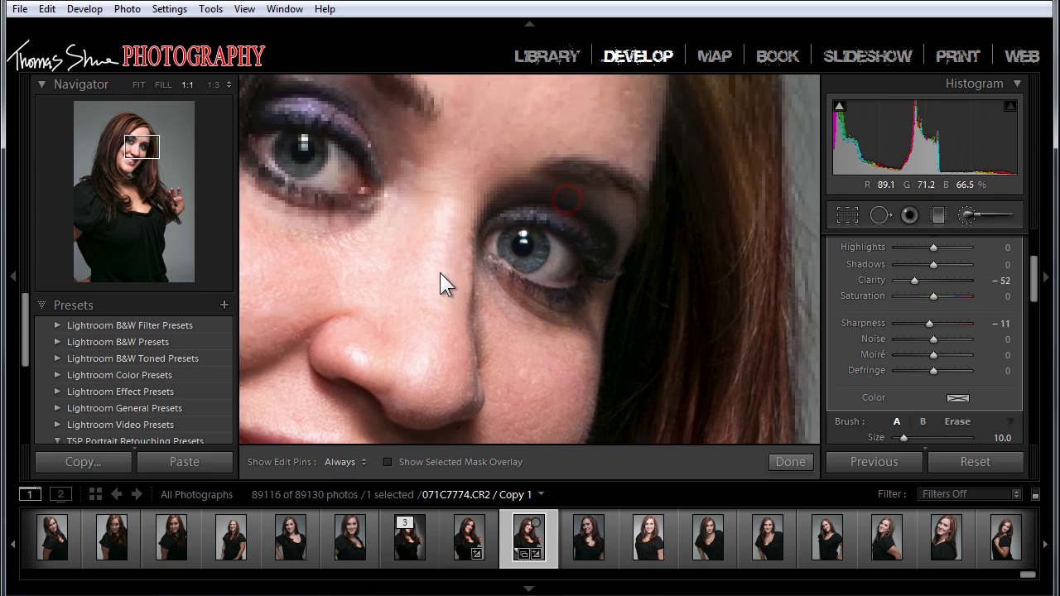
Create a new Adjustment Brush mask with the same fine-line effect and dab it over the forehead just above the brows.
left_click_drag(426, 267, 424, 353)
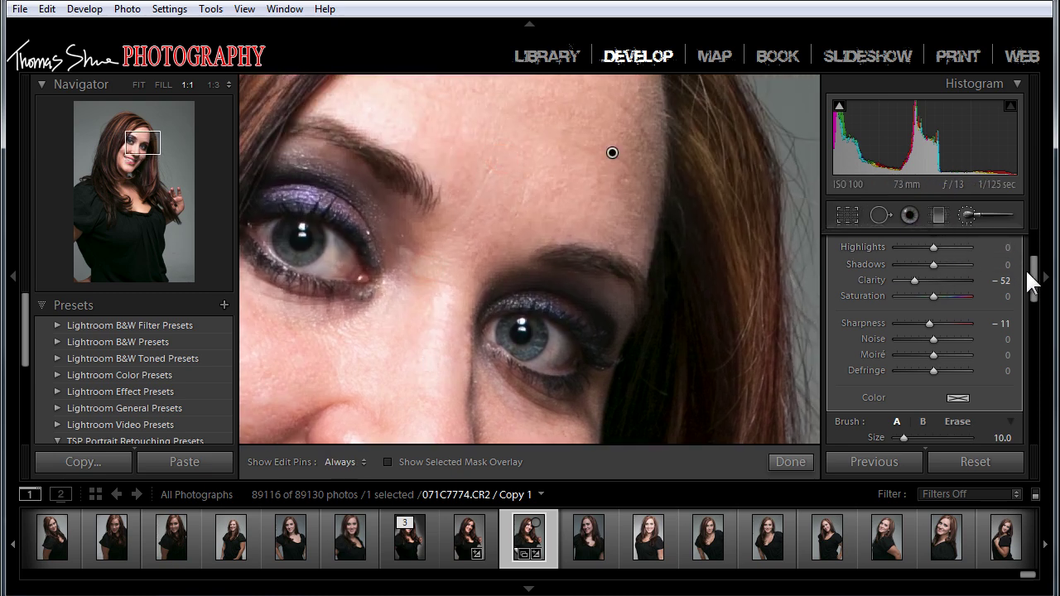
scroll(1031, 282, "up", 3)
left_click(968, 243)
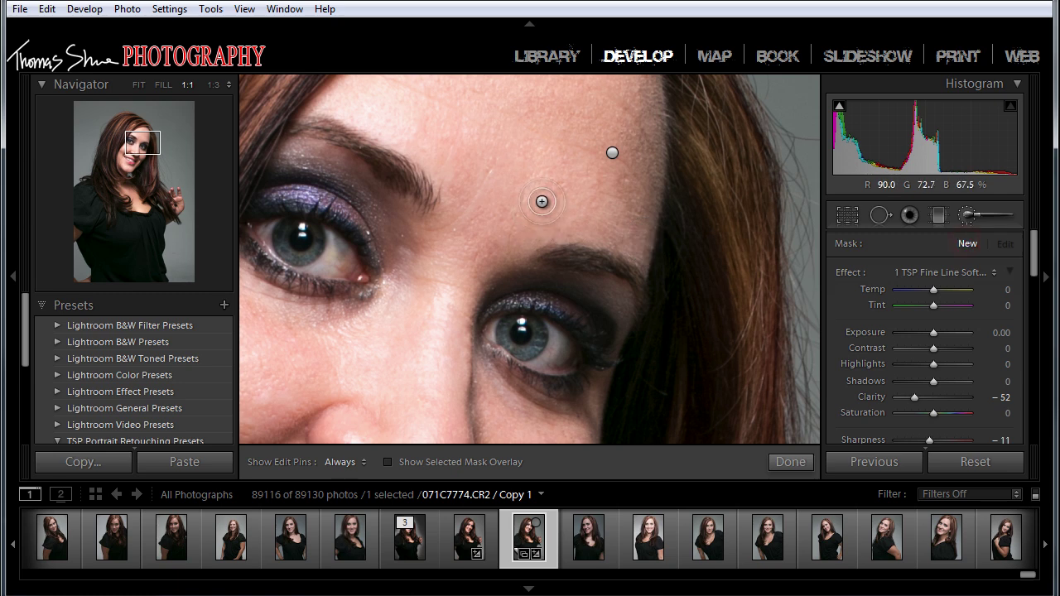
left_click(491, 170)
key("h")
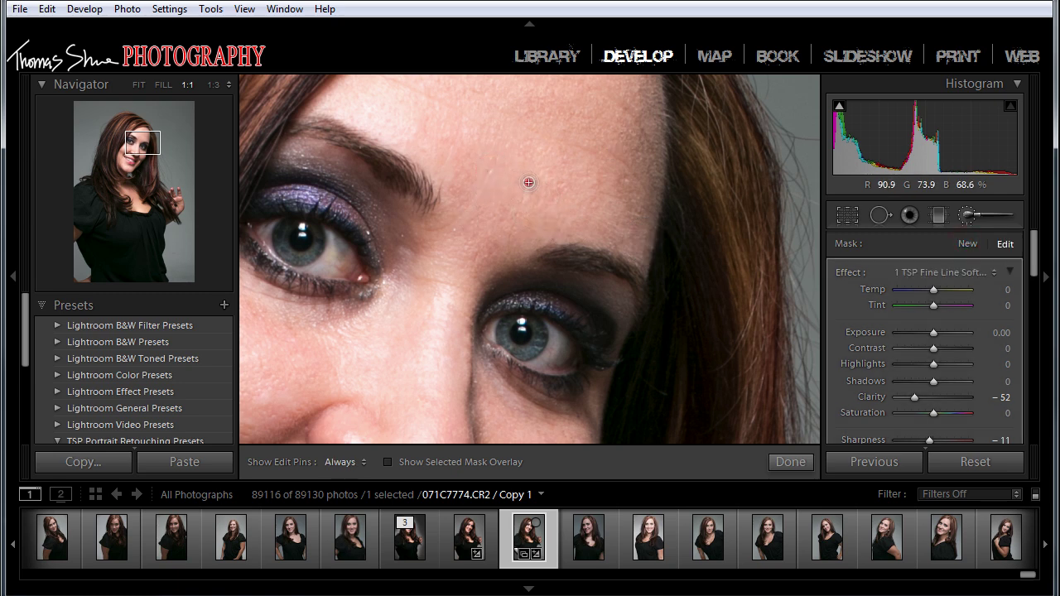
left_click(532, 182)
key("h")
left_click(486, 151)
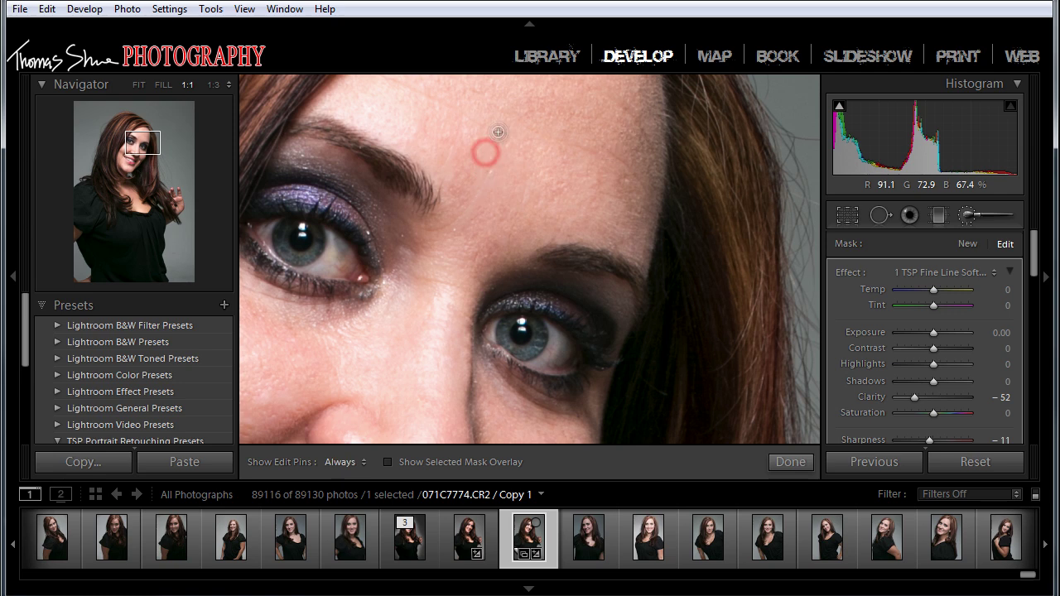
Apply the second softening pass to the forehead creases on the brighter side, up to the hairline.
left_click_drag(498, 133, 558, 217)
left_click(514, 186)
key("h")
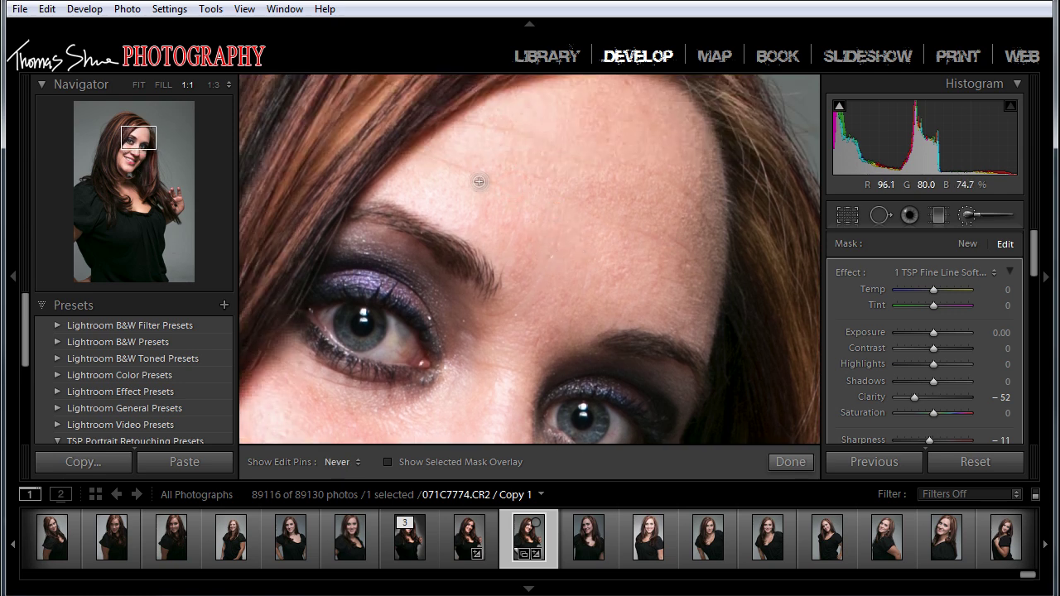
key("h")
left_click(467, 128)
key("h")
key("h")
Dab the second softening pass along the shaded side of the forehead and down the temple.
left_click(661, 182)
key("h")
key("h")
key("h")
left_click(696, 207)
left_click(707, 265)
key("h")
Soften the fine lines under the eye and on the upper part of the brighter cheek.
left_click_drag(637, 272, 711, 161)
left_click_drag(627, 216, 678, 117)
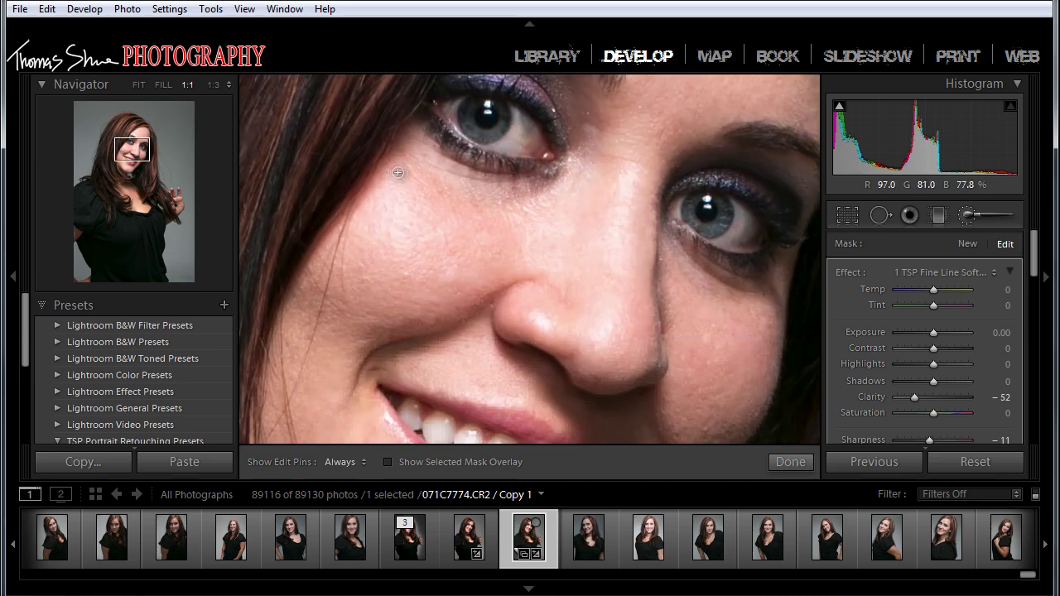
key("h")
left_click_drag(519, 224, 432, 177)
key("h")
left_click(395, 159)
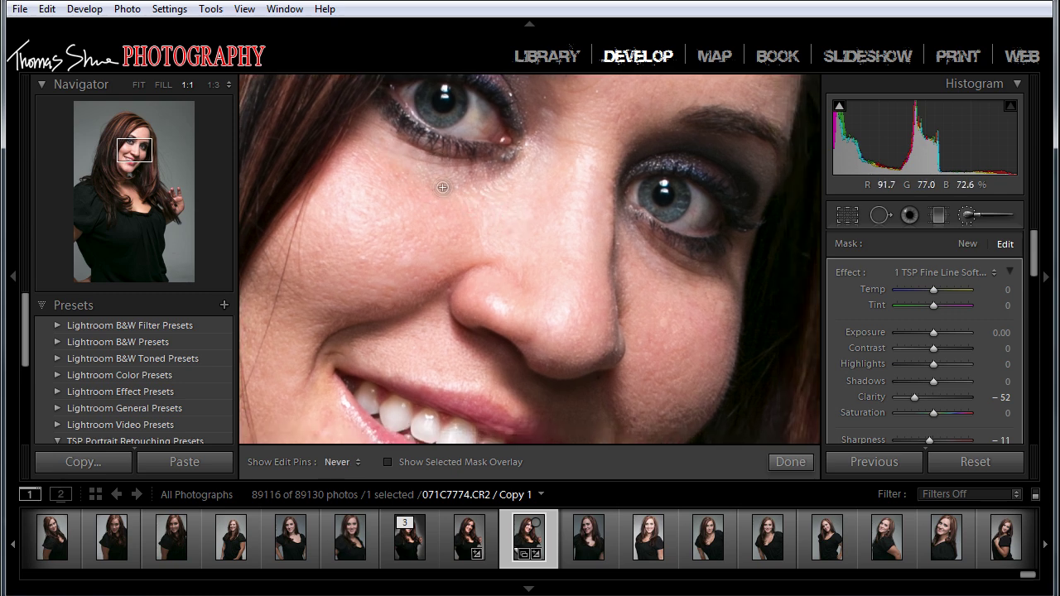
key("h")
Add softening dabs over the bridge of the nose, between the brows and above the brow on the shaded side.
left_click_drag(486, 226, 383, 241)
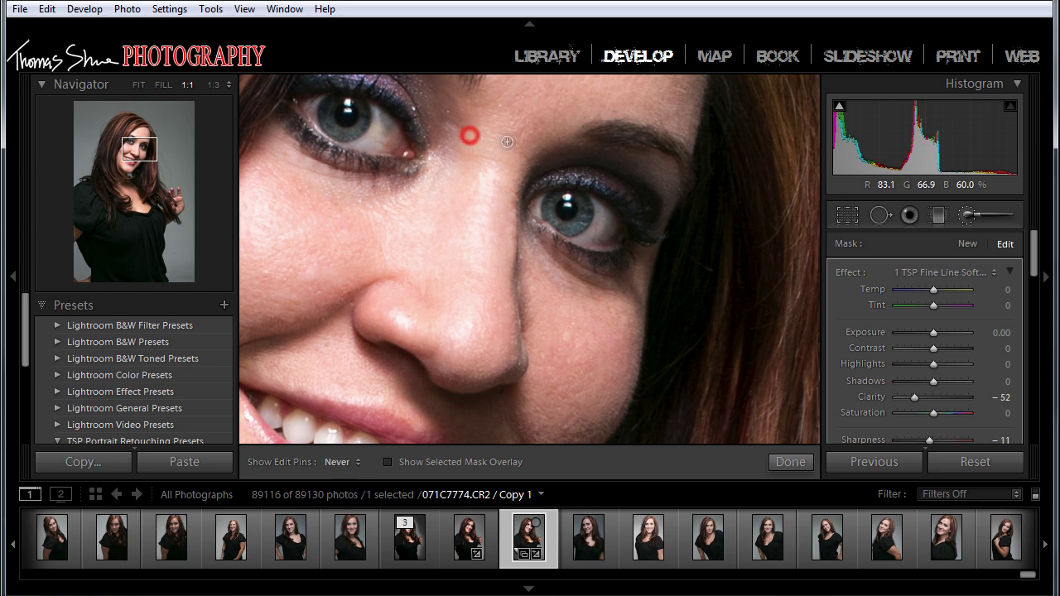
key("h")
left_click_drag(500, 124, 503, 199)
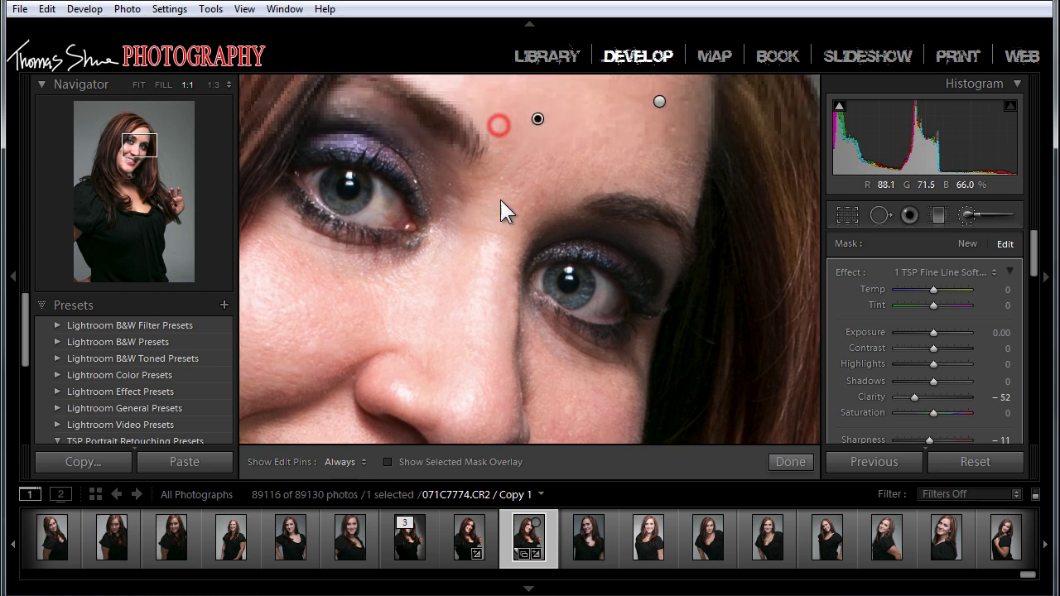
left_click(468, 176)
left_click(504, 179)
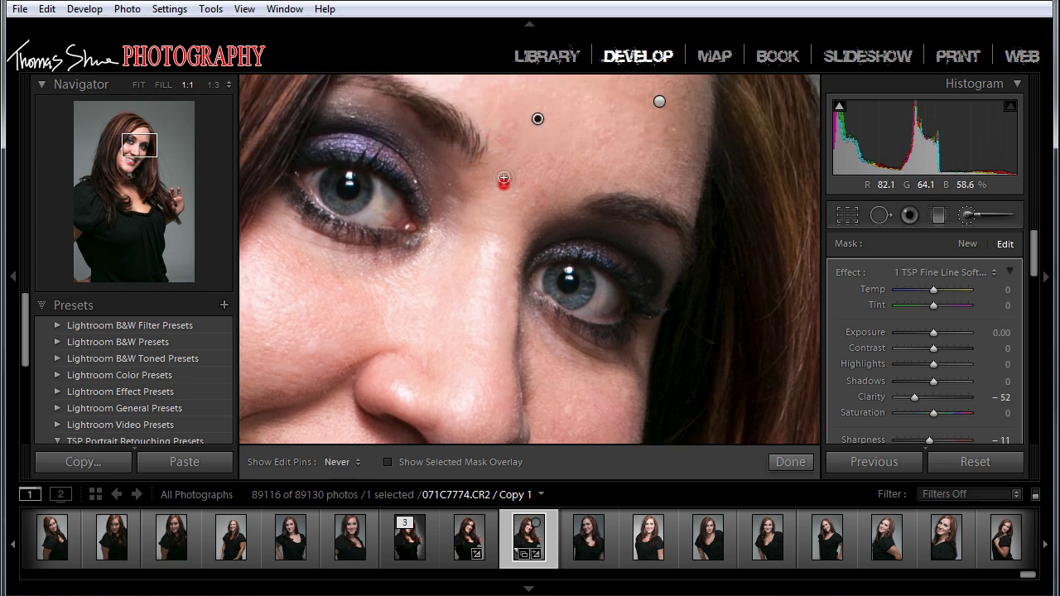
left_click(579, 138)
key("h")
key("h")
Soften the fine lines beside the nose under the shaded eye and dab the softening effect over the chin.
left_click_drag(488, 284, 477, 160)
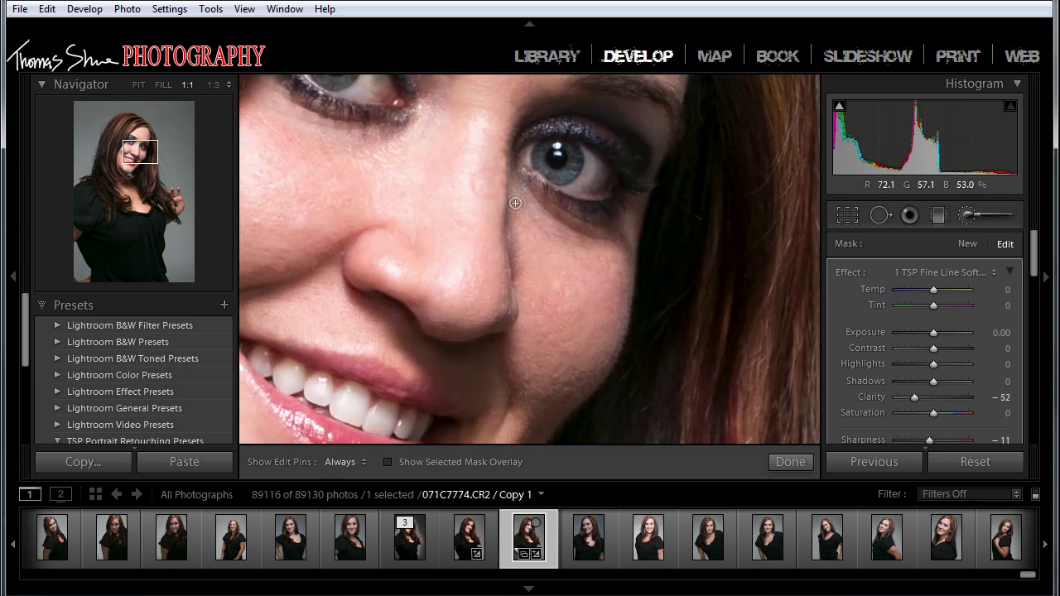
mouse_move(526, 209)
left_mouse_down()
mouse_move(567, 239)
mouse_move(529, 216)
left_mouse_up()
left_click_drag(607, 285, 593, 225)
left_click_drag(504, 351, 525, 254)
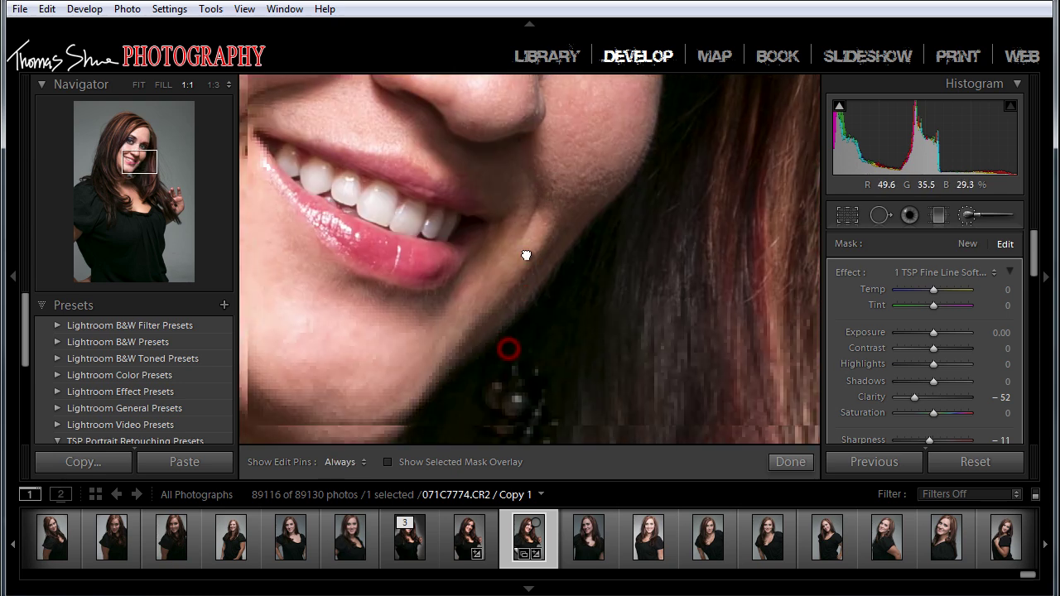
left_click_drag(436, 313, 539, 257)
mouse_move(462, 297)
left_mouse_down()
mouse_move(490, 300)
mouse_move(461, 321)
mouse_move(486, 343)
left_mouse_up()
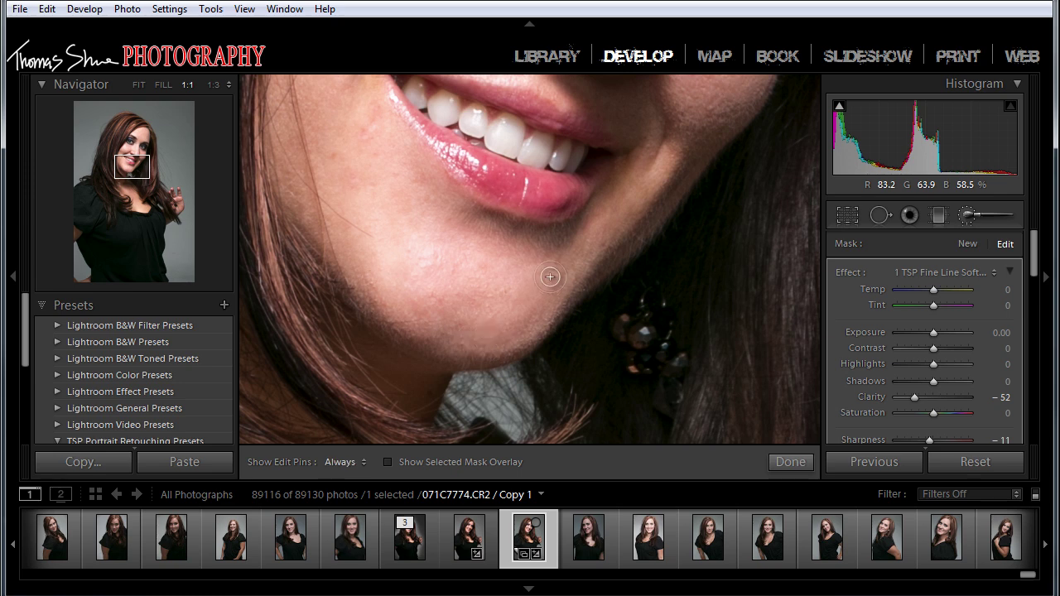
mouse_move(551, 277)
left_mouse_down()
mouse_move(553, 300)
mouse_move(524, 331)
left_mouse_up()
left_click_drag(579, 261, 447, 359)
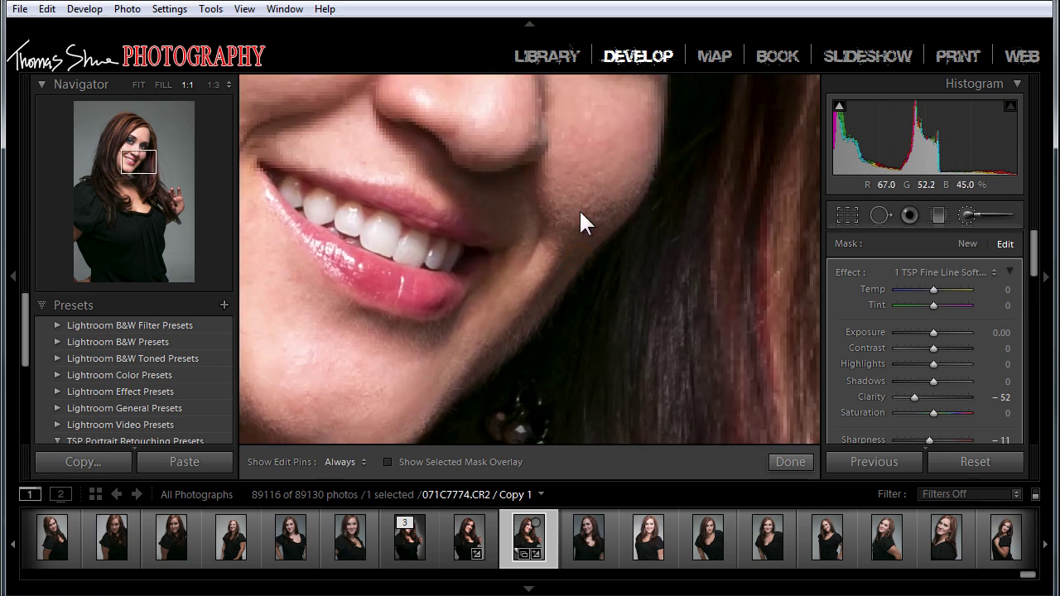
Soften the smile line on the shaded cheek and the edge along the shaded side of the nose.
left_click(540, 234)
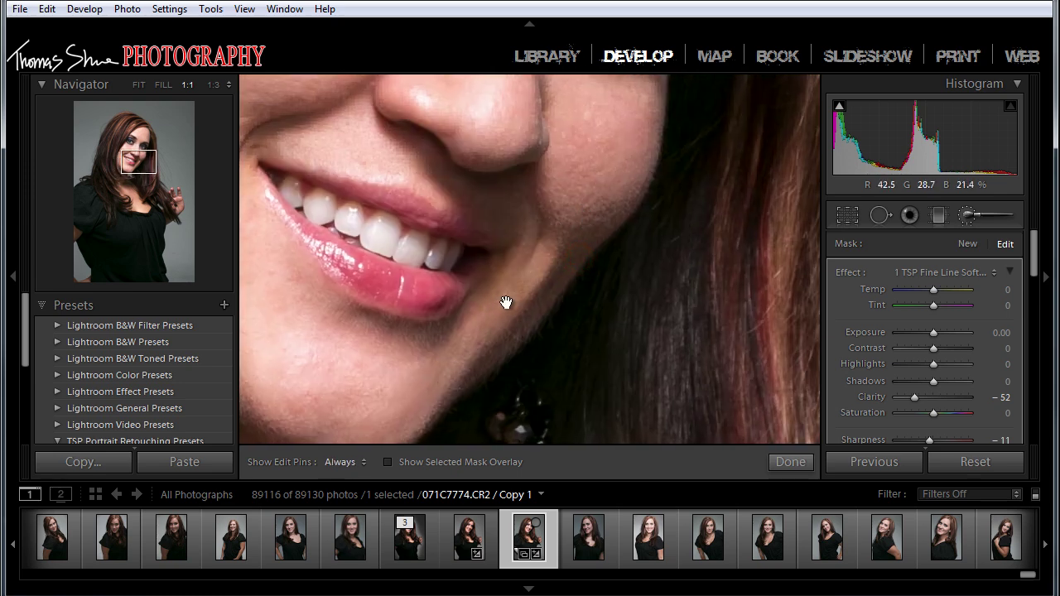
left_click_drag(527, 265, 478, 354)
left_click_drag(495, 241, 509, 270)
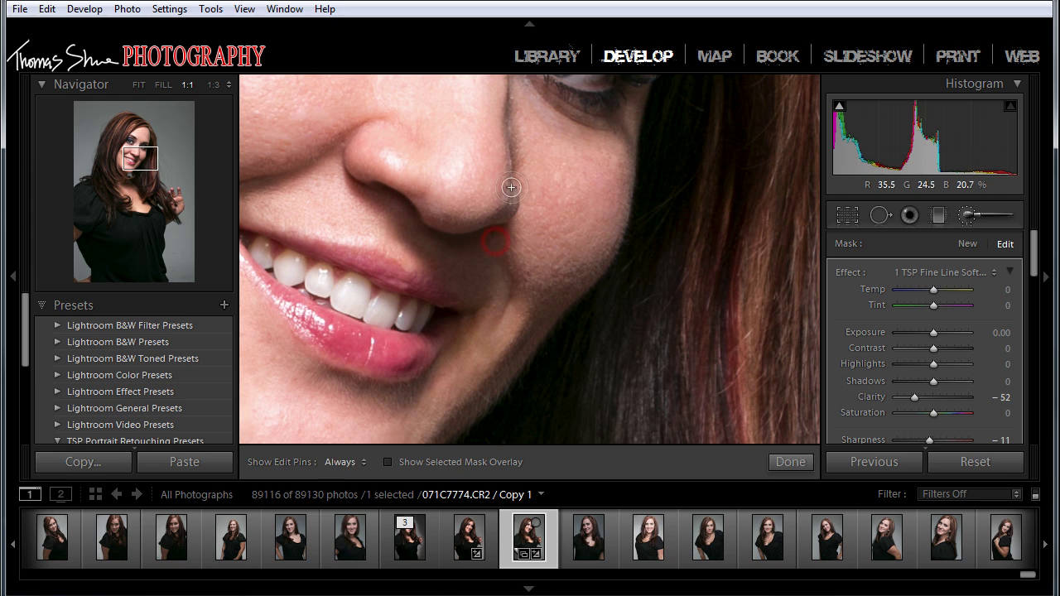
mouse_move(511, 187)
left_mouse_down()
mouse_move(506, 213)
mouse_move(511, 189)
left_mouse_up()
left_click_drag(509, 149, 455, 283)
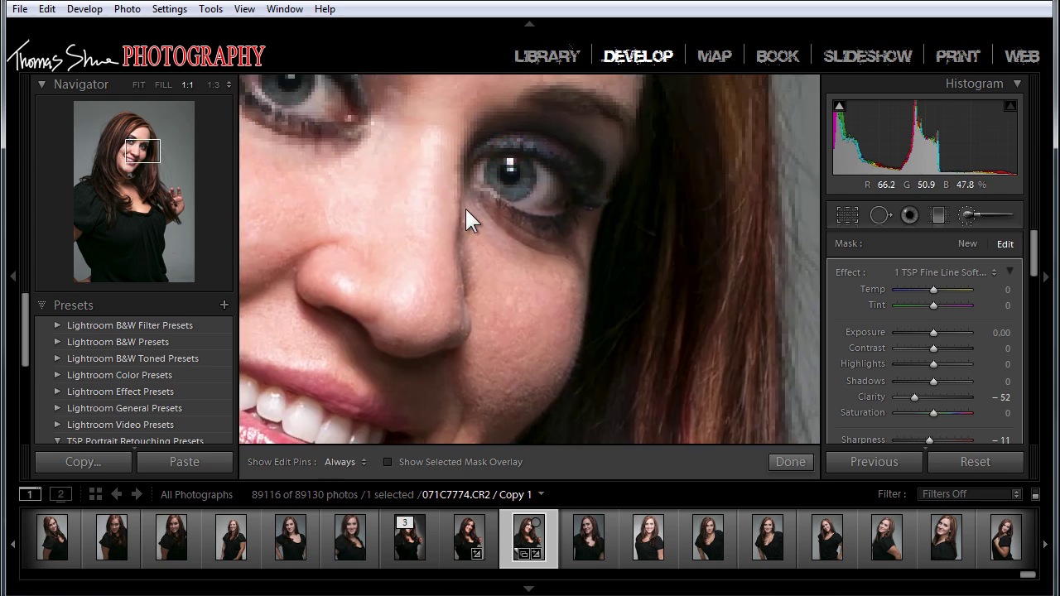
key("h")
left_click_drag(459, 213, 463, 282)
key("h")
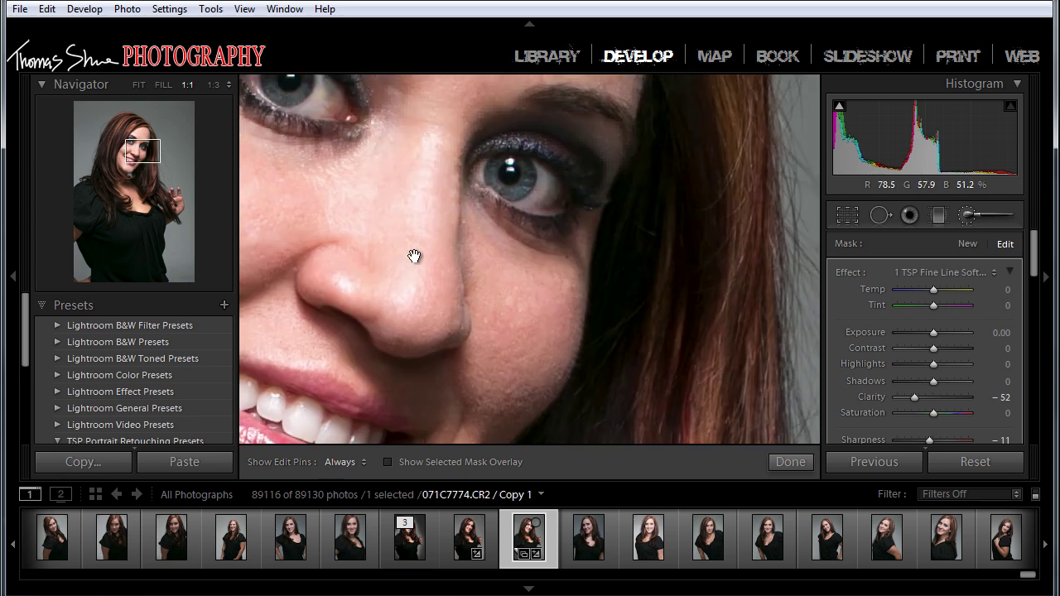
Add a fine-line softening stroke across the upper forehead below the hairline.
left_click_drag(413, 251, 412, 283)
scroll(472, 295, "down", 2)
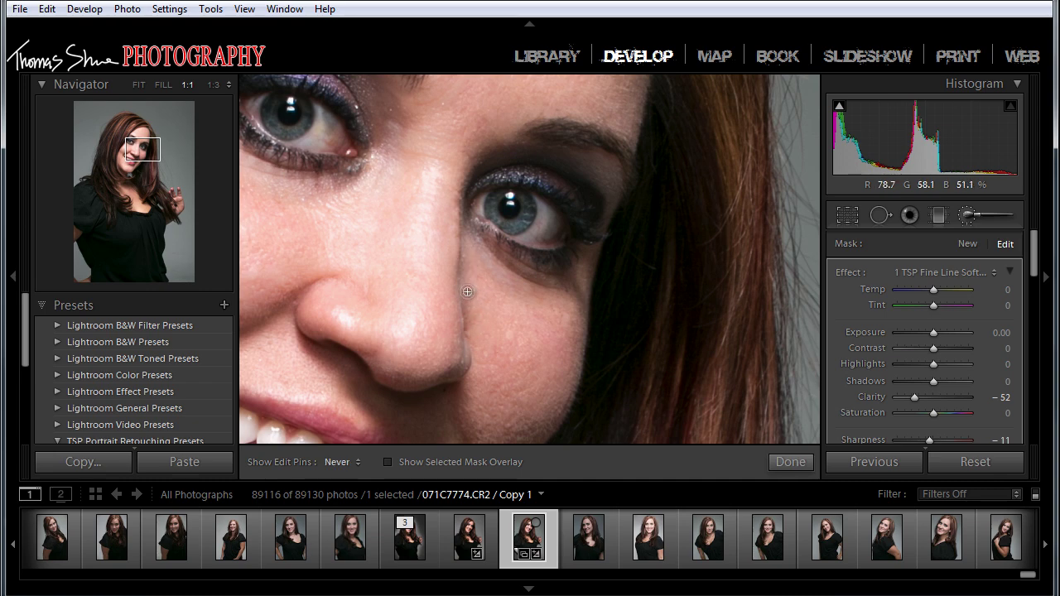
left_click_drag(457, 272, 477, 381)
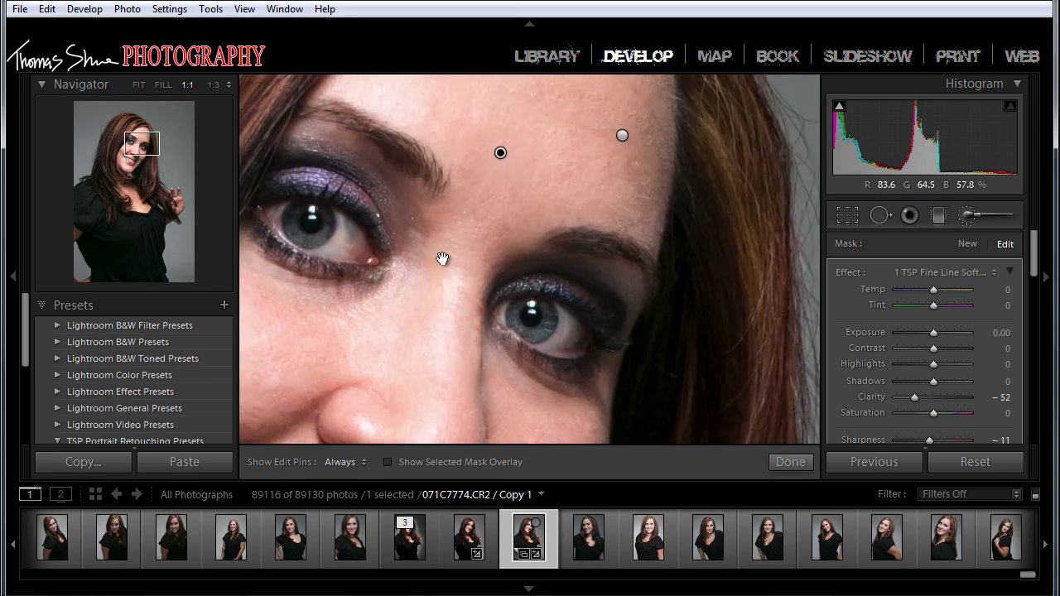
left_click_drag(472, 216, 415, 352)
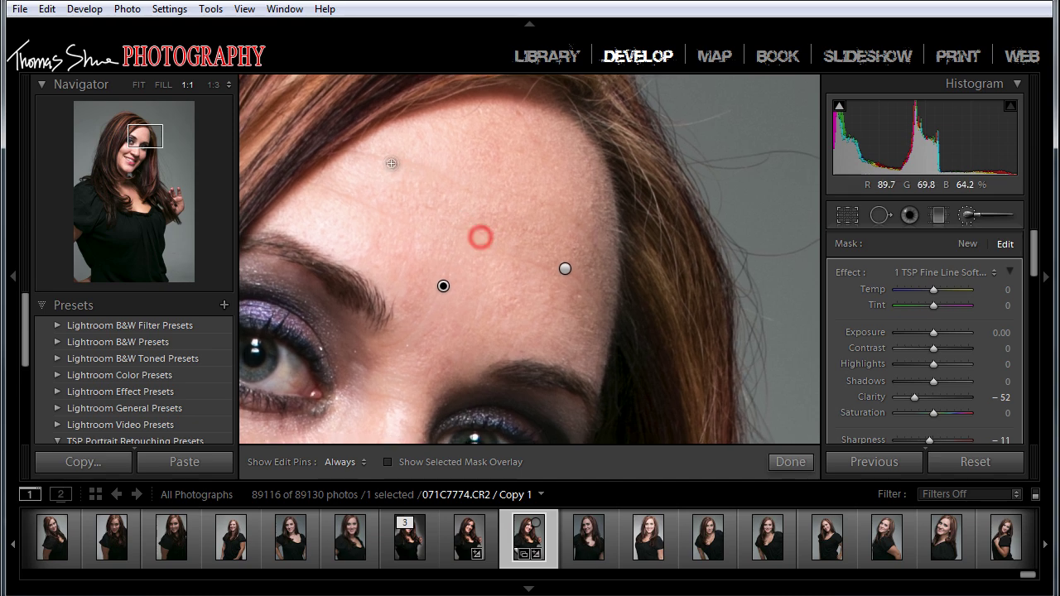
mouse_move(358, 151)
left_mouse_down()
mouse_move(523, 194)
mouse_move(548, 236)
mouse_move(521, 145)
left_mouse_up()
Start a new brush mask with the 1 TSP Soft Skin Brush effect.
left_click(967, 244)
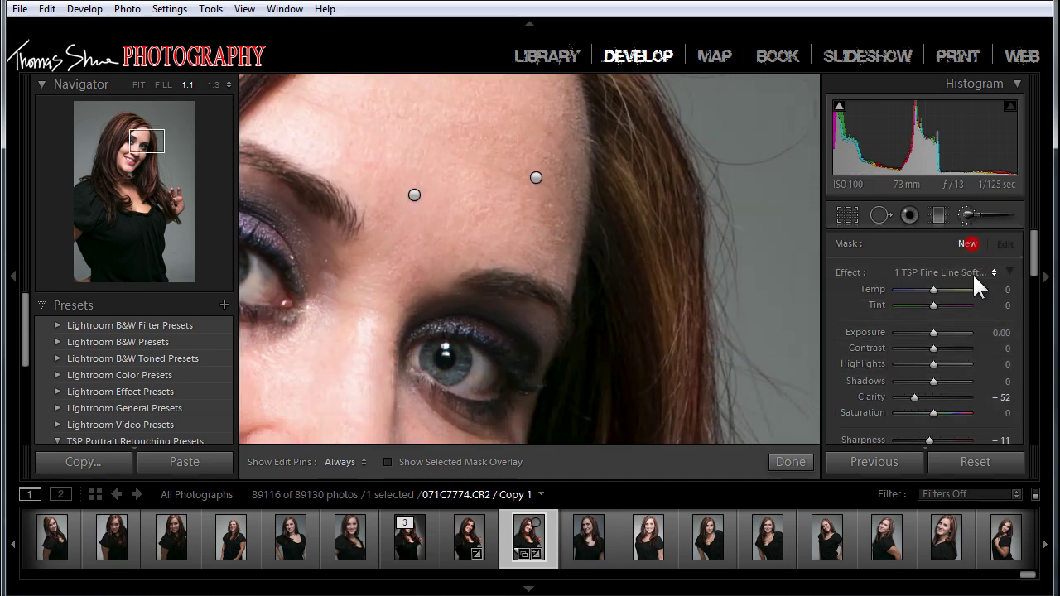
left_click(994, 274)
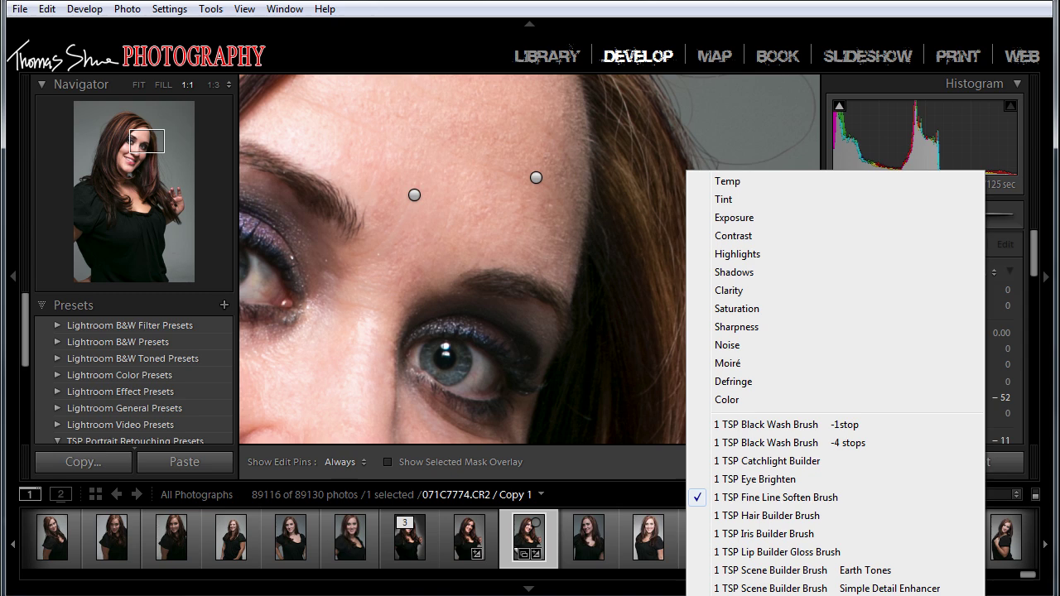
left_click(769, 595)
Paint the soft skin effect over the forehead with an enlarged brush, from above the brows to the hairline.
left_click_drag(440, 164, 561, 210)
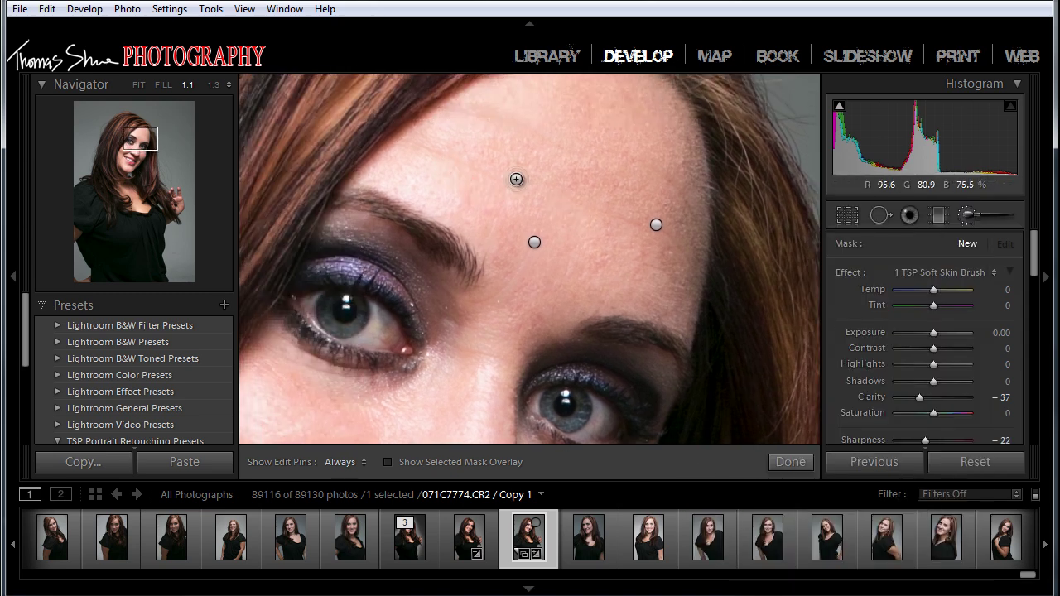
scroll(516, 179, "up", 5)
left_click_drag(438, 163, 384, 169)
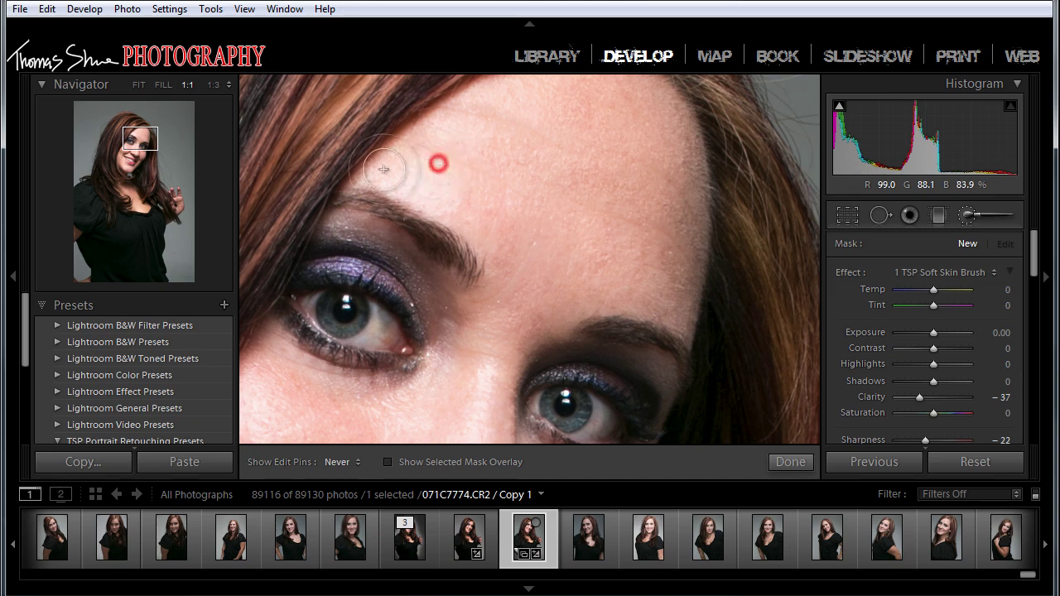
key("h")
Turn on the overlay for the soft skin mask and reduce the brush size to 7.0.
left_click(138, 84)
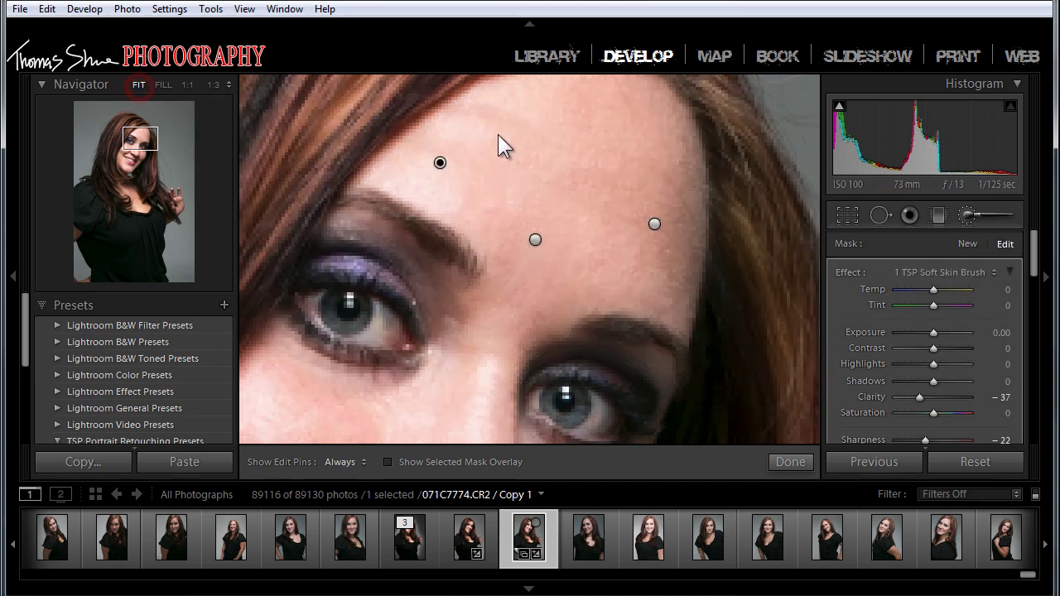
left_click(157, 85)
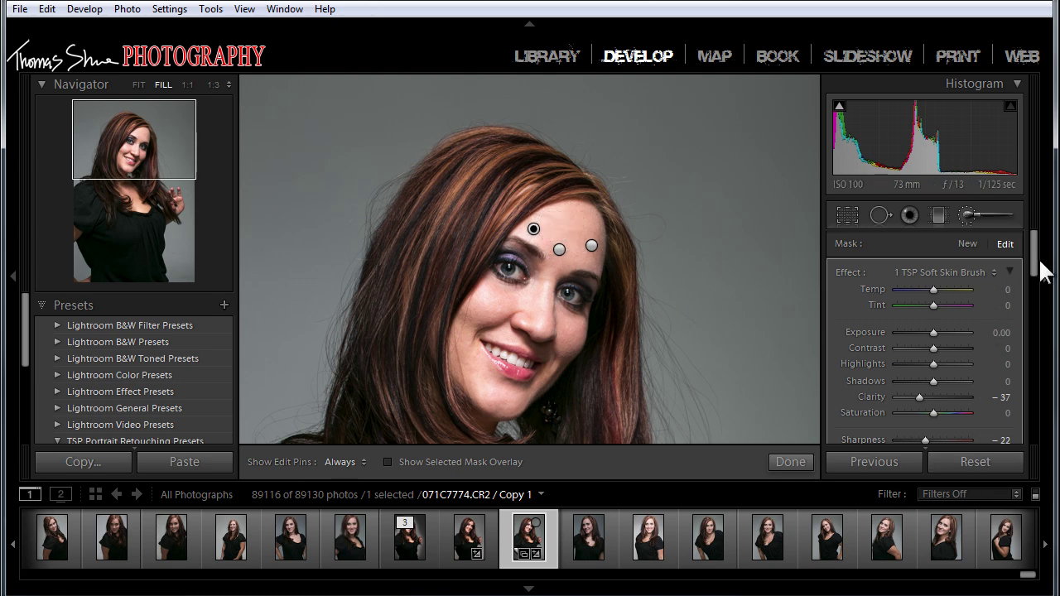
mouse_move(1036, 263)
left_mouse_down()
mouse_move(1032, 307)
mouse_move(1031, 289)
left_mouse_up()
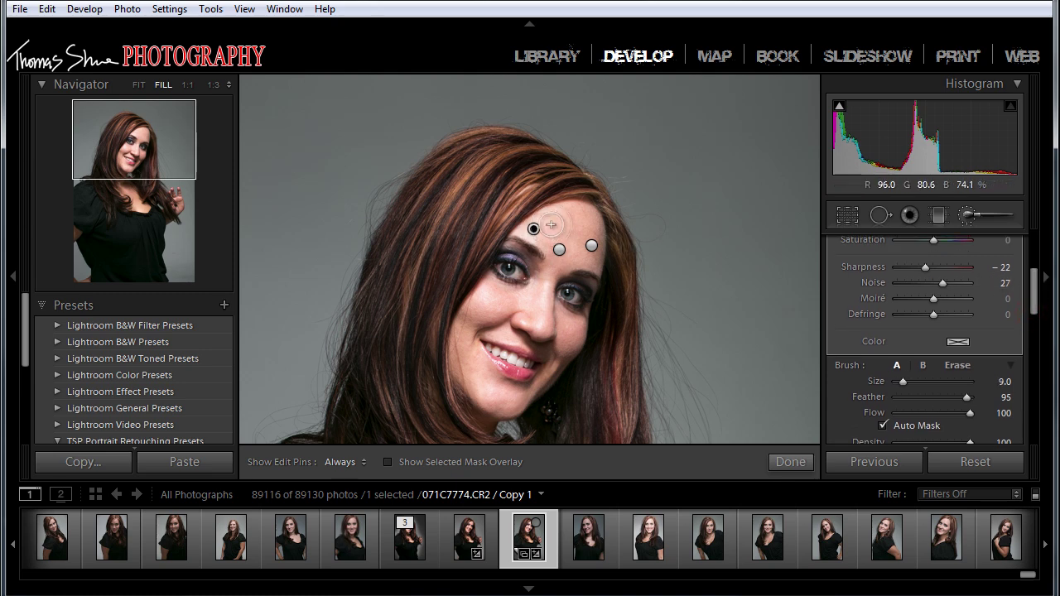
key("h")
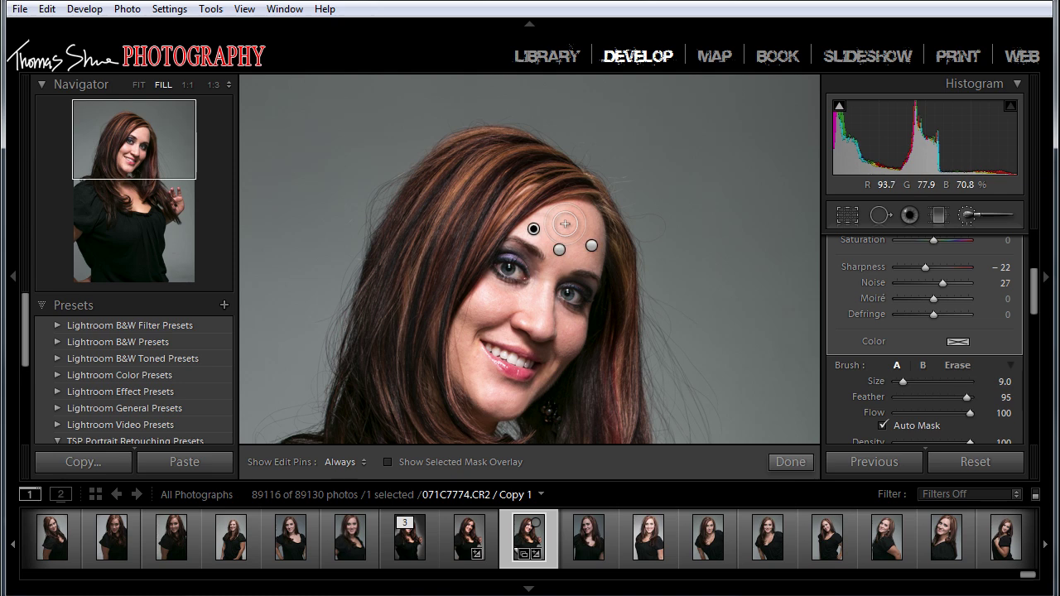
key("o")
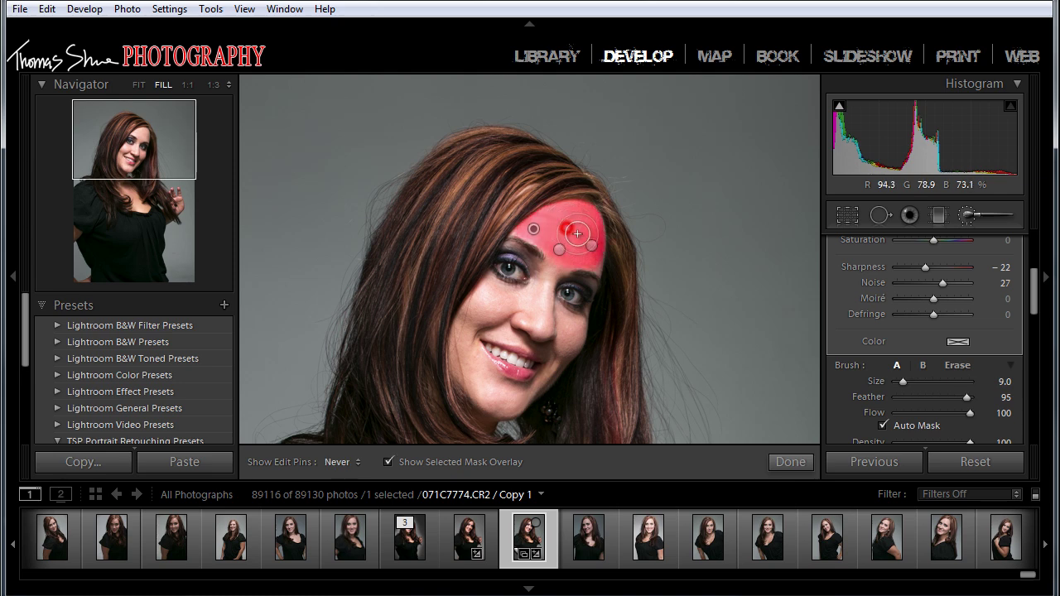
key("h")
key("h")
key("bracketleft")
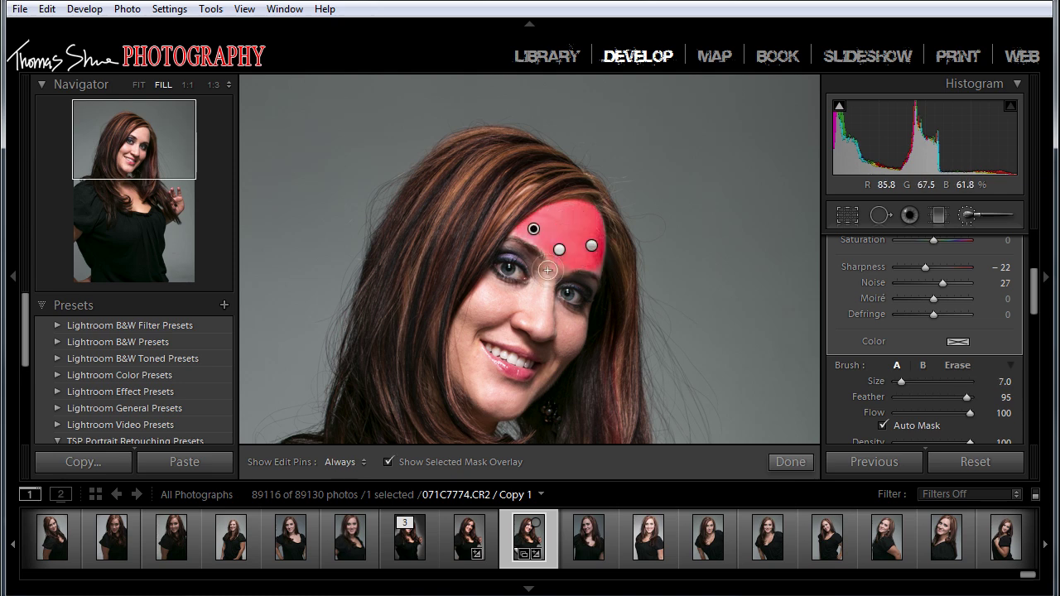
Inspect the coverage of the two fine-line softening masks on the forehead pins and reselect the soft skin mask.
left_click(560, 249)
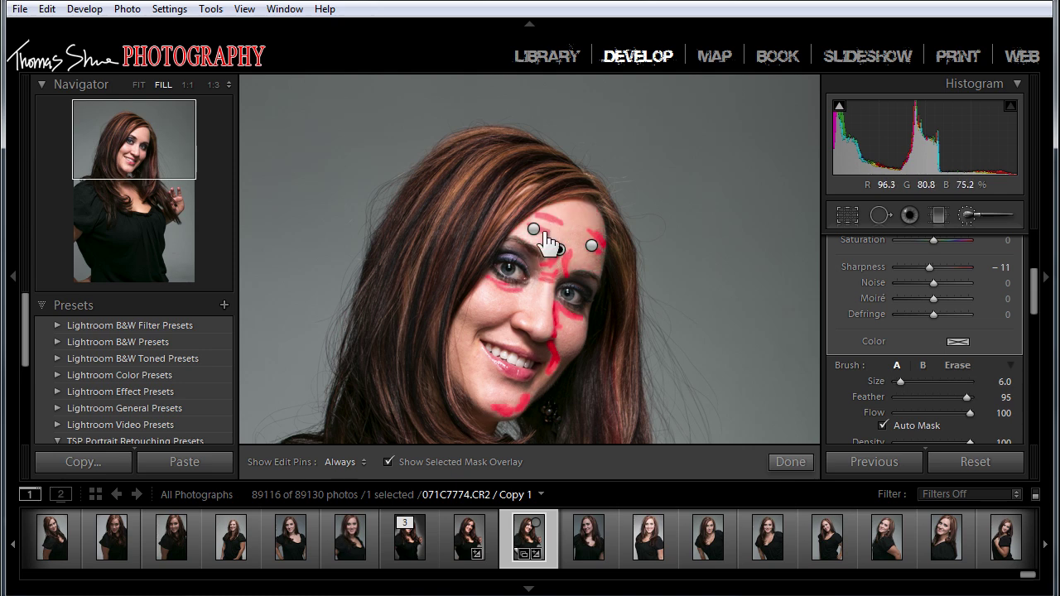
left_click(591, 247)
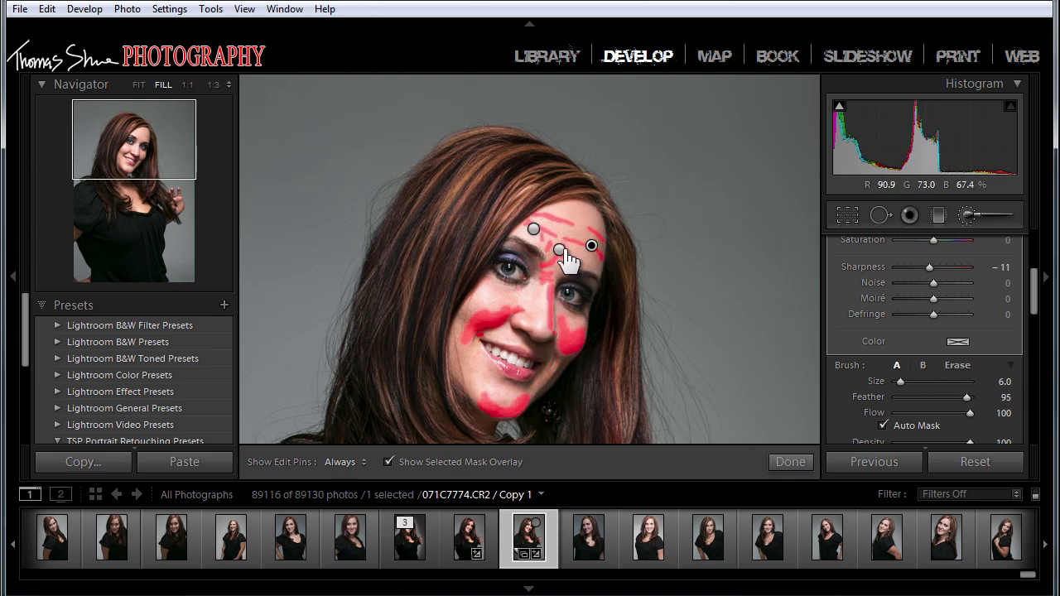
left_click(534, 230)
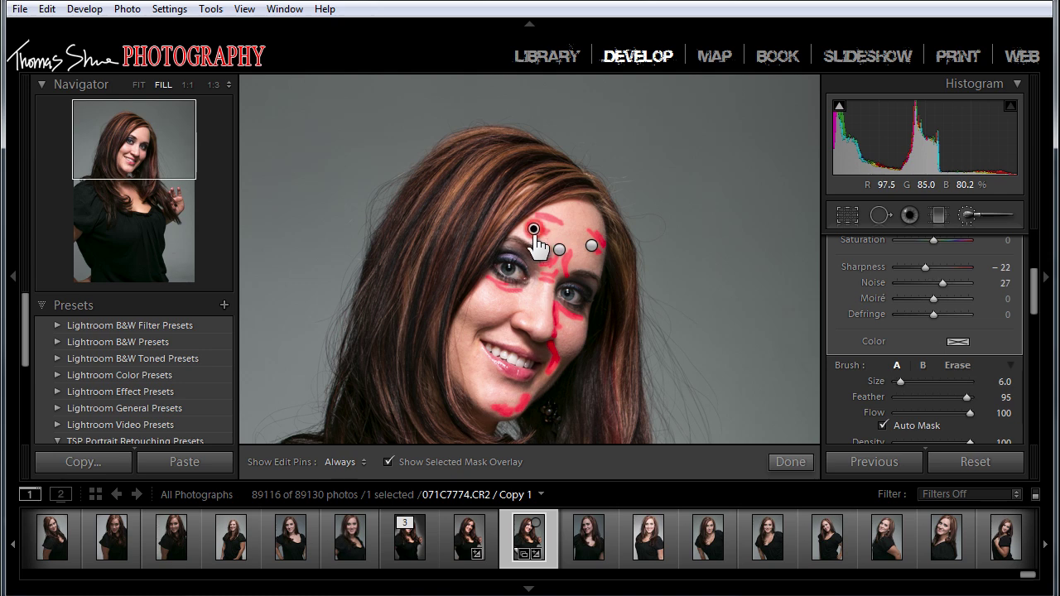
Paint the soft skin mask over the nose, both cheeks, upper lip area, chin and shaded temple with the size 6.0 brush.
key("h")
mouse_move(551, 272)
left_mouse_down()
mouse_move(536, 309)
mouse_move(542, 284)
mouse_move(487, 293)
mouse_move(500, 289)
mouse_move(489, 283)
mouse_move(514, 301)
mouse_move(489, 322)
mouse_move(496, 337)
mouse_move(552, 350)
mouse_move(529, 321)
mouse_move(546, 328)
mouse_move(542, 312)
mouse_move(580, 333)
left_mouse_up()
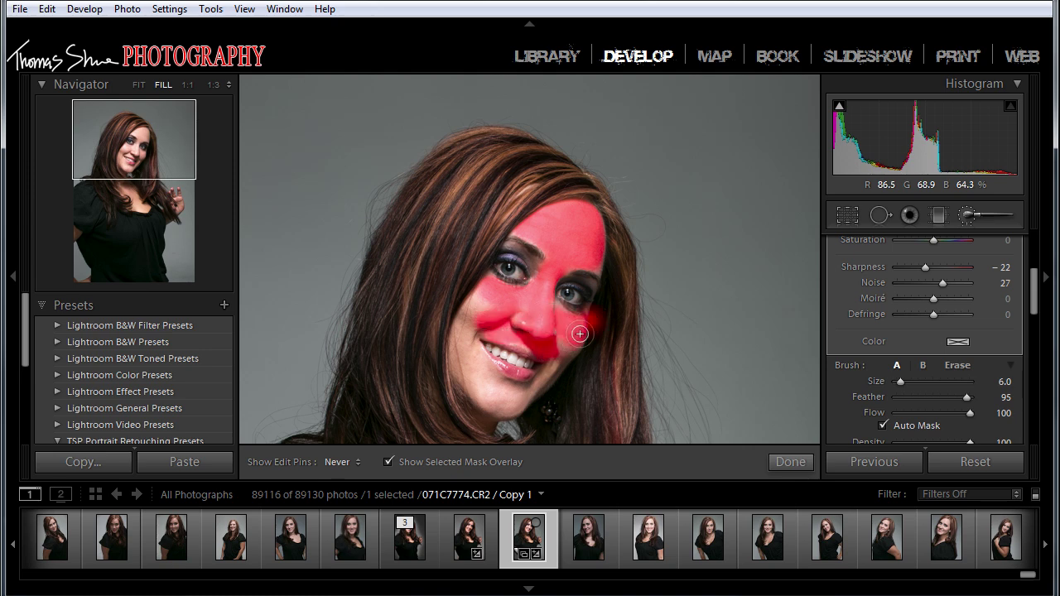
mouse_move(542, 389)
left_mouse_down()
mouse_move(520, 406)
mouse_move(494, 400)
mouse_move(507, 406)
left_mouse_up()
mouse_move(462, 374)
left_mouse_down()
mouse_move(461, 332)
mouse_move(480, 298)
mouse_move(464, 324)
mouse_move(465, 357)
mouse_move(476, 380)
mouse_move(468, 347)
mouse_move(520, 397)
left_mouse_up()
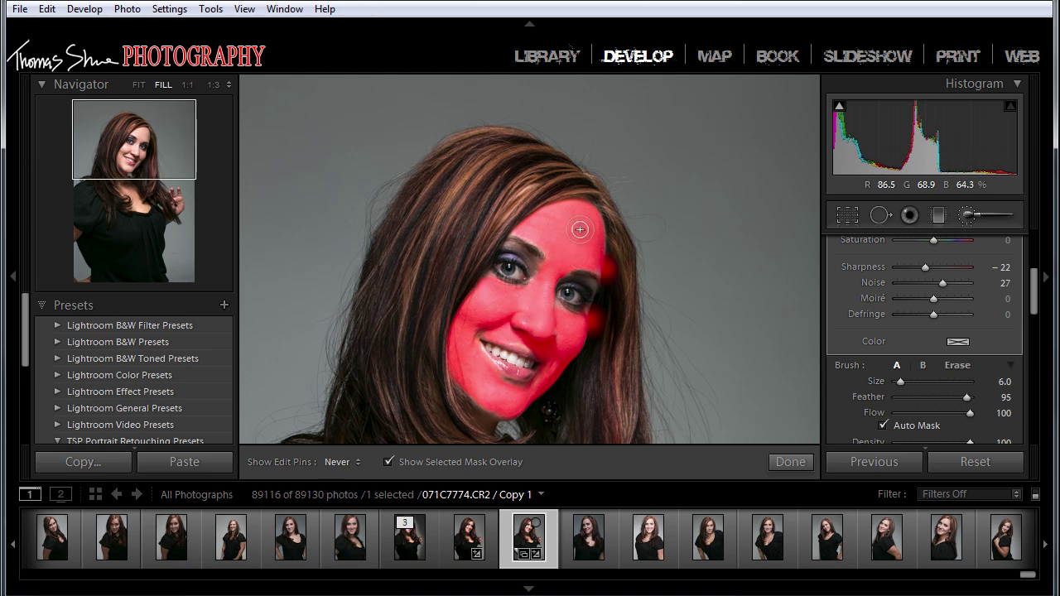
key("h")
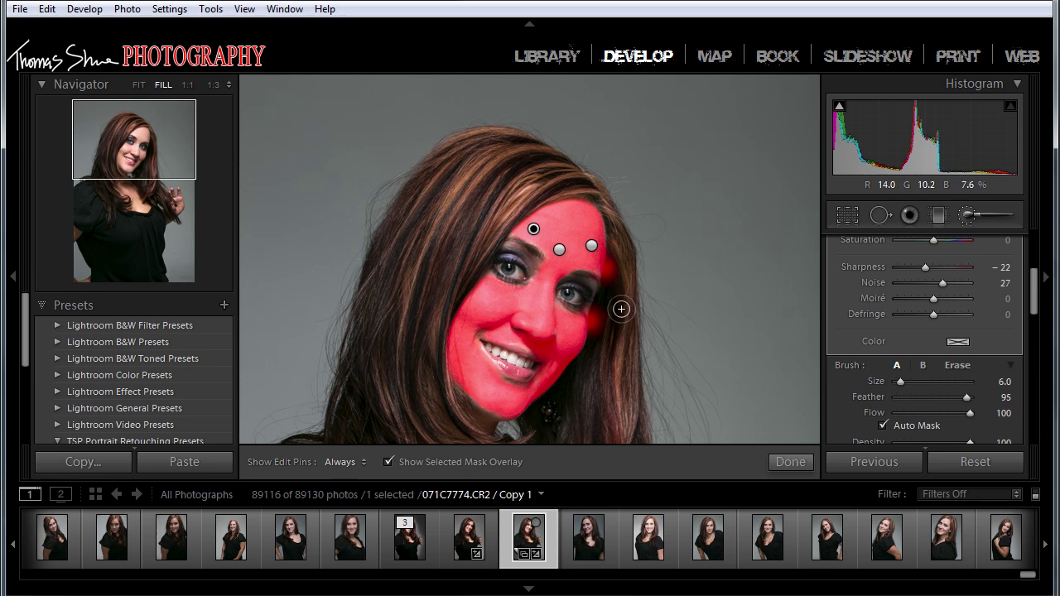
Erase the soft skin mask where it spills into the hair beside the shaded eye, using the size 4.0 eraser.
key("alt")
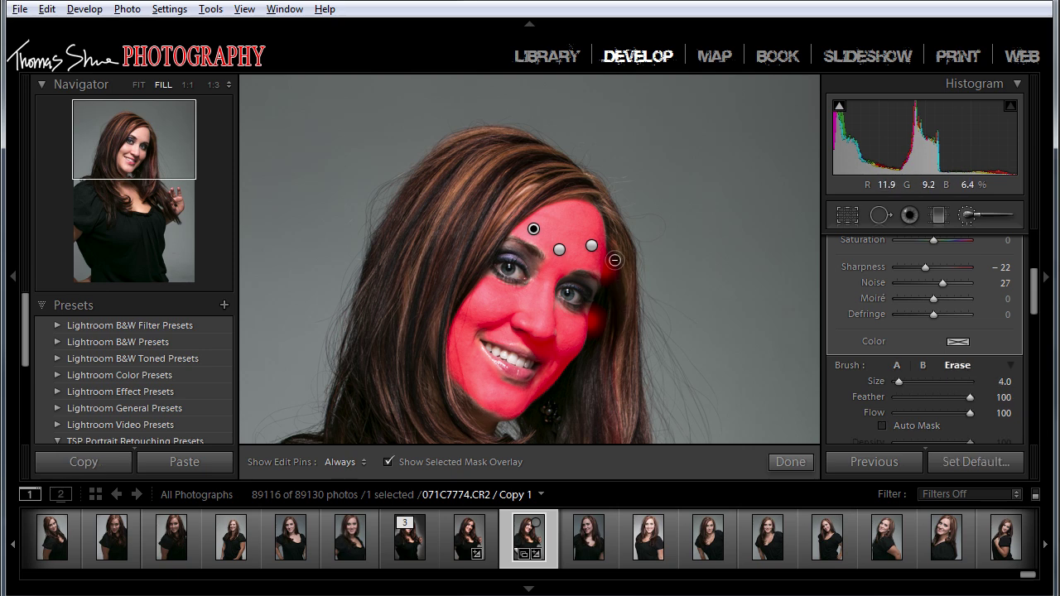
key("h")
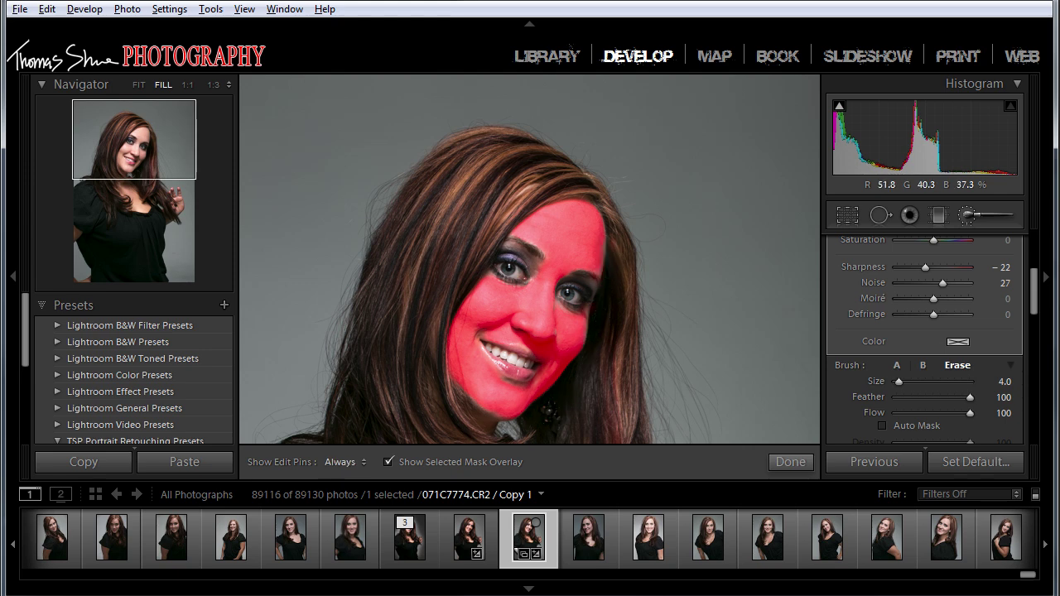
key("alt")
Fill the gaps in the soft skin mask beside the nostril and below the inner corner of the shaded eye.
left_click(507, 348)
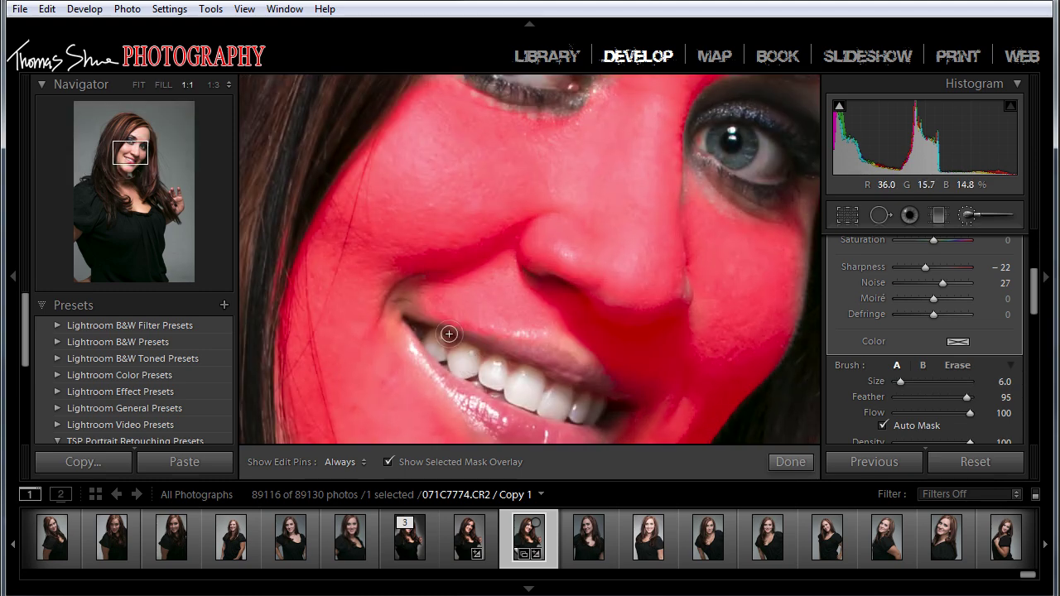
key("alt")
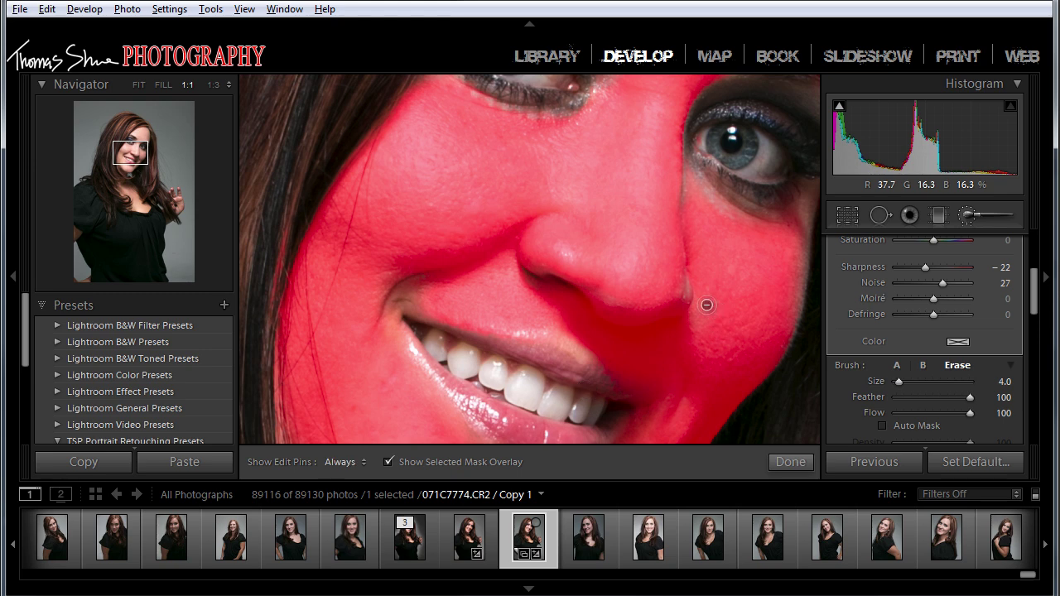
mouse_move(688, 284)
left_mouse_down()
mouse_move(688, 308)
mouse_move(689, 282)
left_mouse_up()
left_click_drag(691, 179, 700, 201)
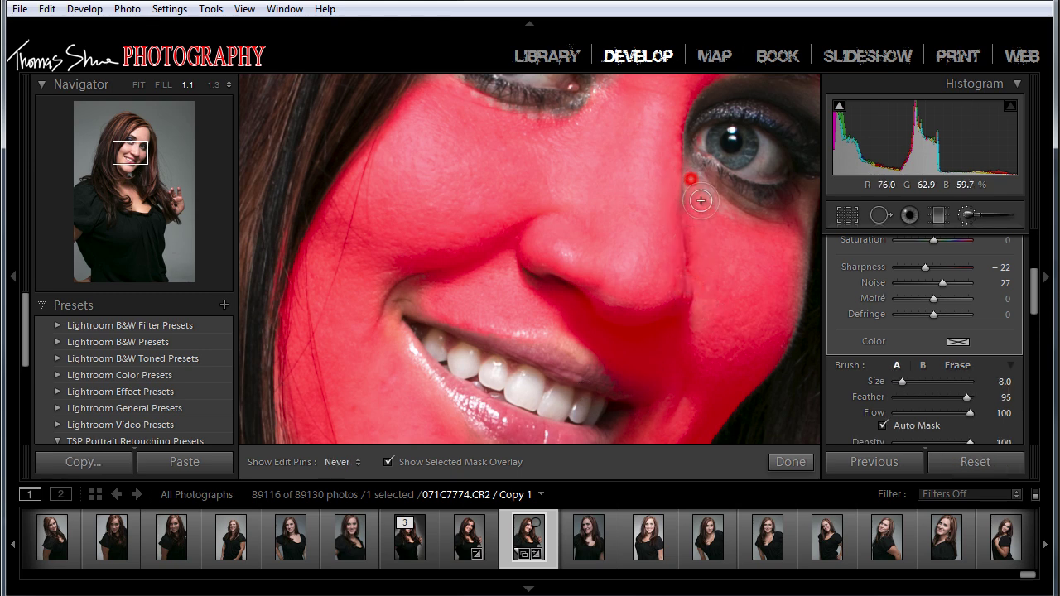
key("alt")
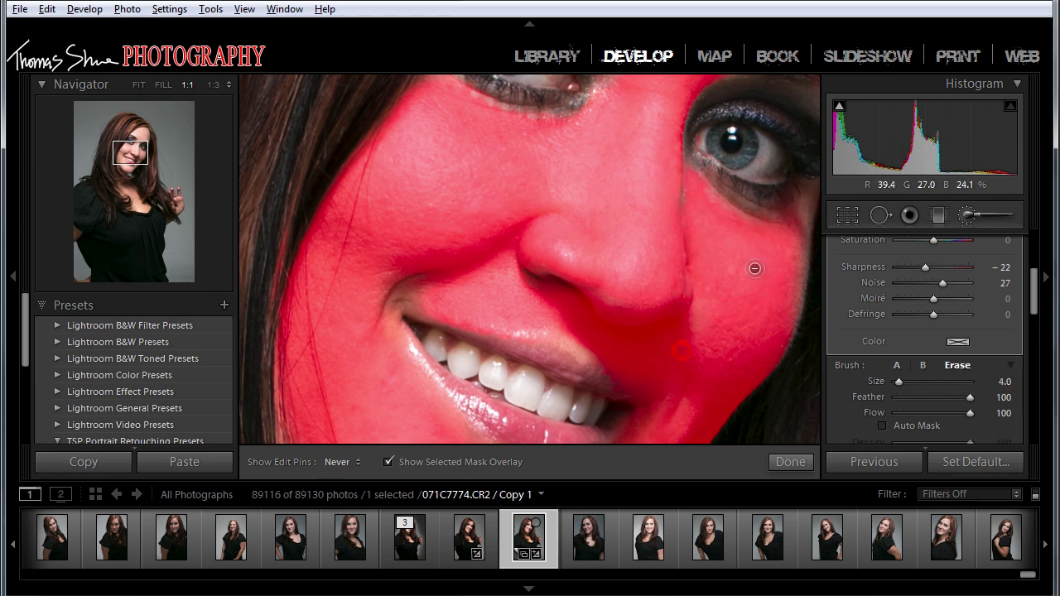
mouse_move(753, 268)
left_mouse_down()
mouse_move(684, 348)
mouse_move(727, 324)
mouse_move(741, 277)
mouse_move(678, 358)
mouse_move(691, 343)
mouse_move(666, 347)
mouse_move(676, 303)
left_mouse_up()
Erase the soft skin mask from the lips and the edges of the mouth with the size 4.0 eraser.
key("space")
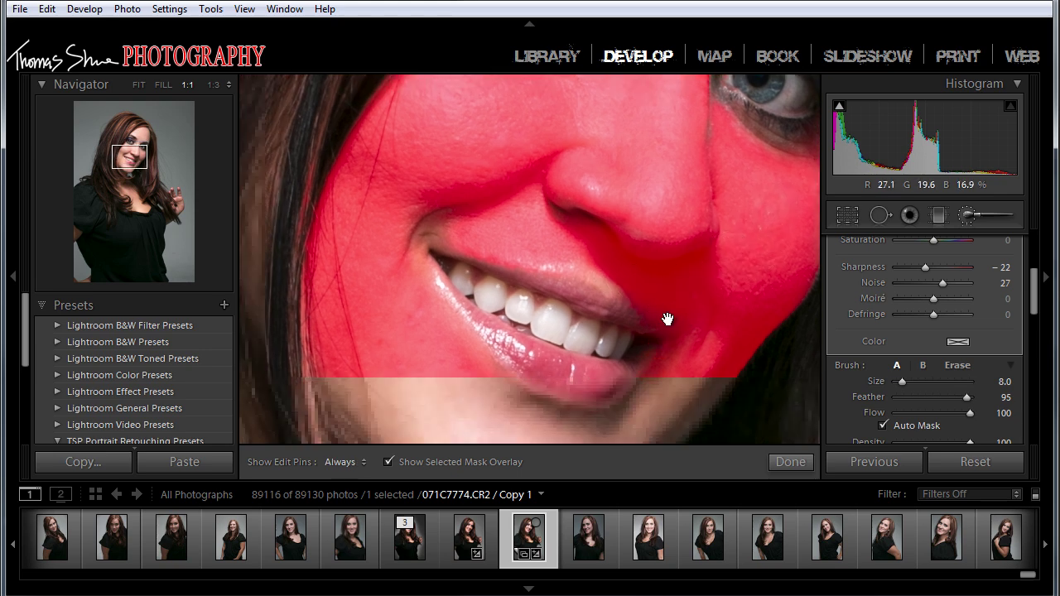
key("alt")
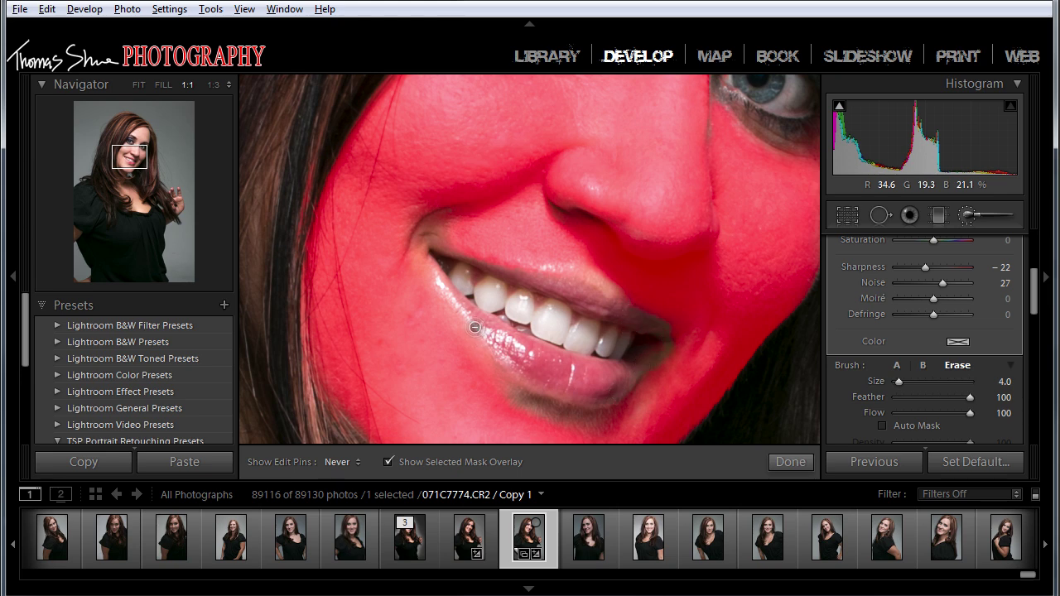
mouse_move(477, 258)
left_mouse_down()
mouse_move(575, 278)
mouse_move(669, 327)
left_mouse_up()
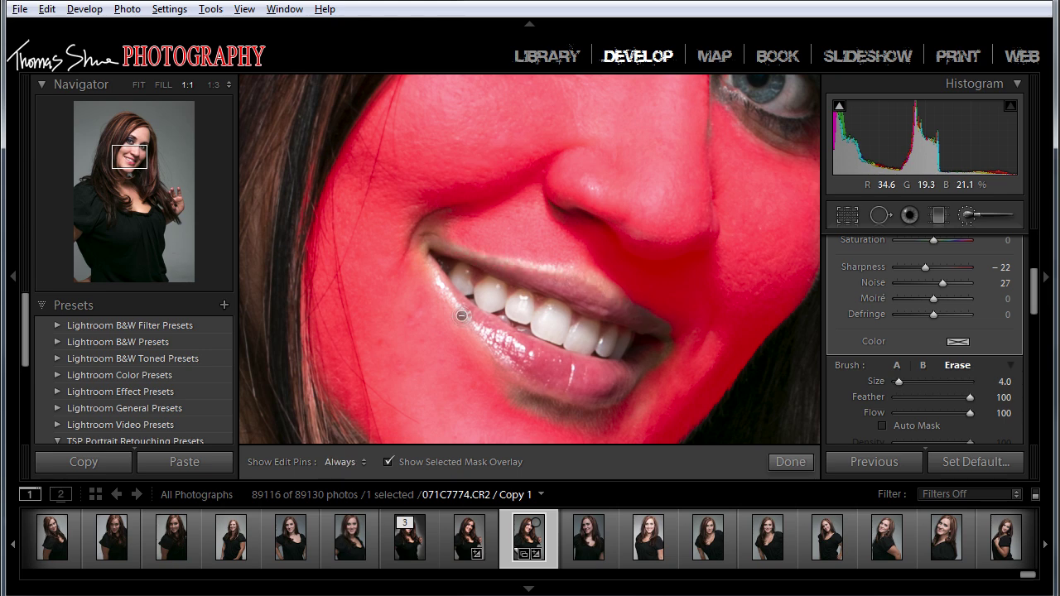
key("h")
mouse_move(454, 216)
left_mouse_down()
mouse_move(399, 245)
mouse_move(450, 209)
mouse_move(412, 236)
mouse_move(400, 281)
mouse_move(410, 315)
left_mouse_up()
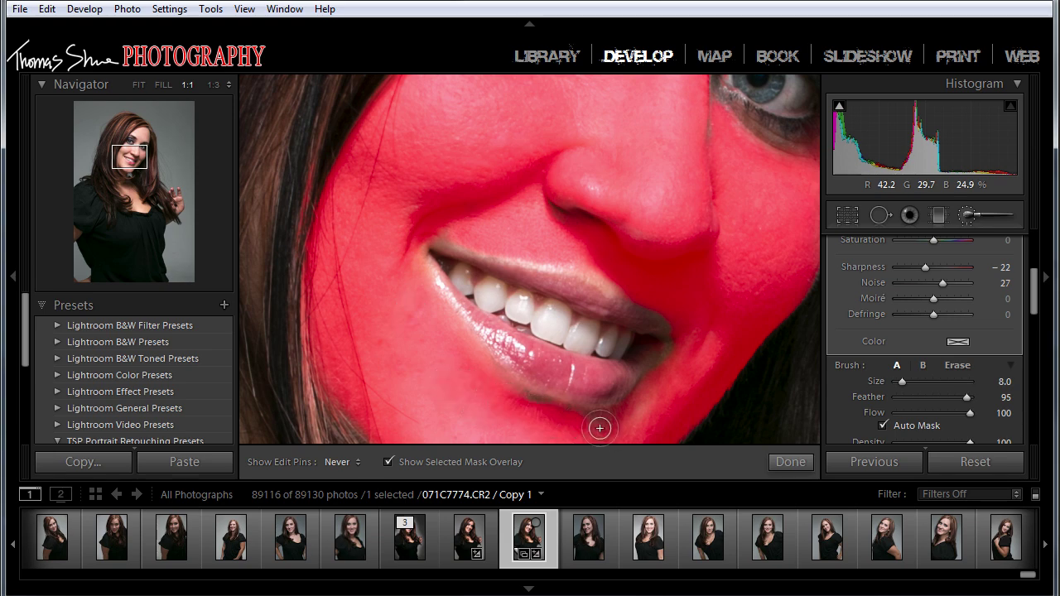
Fill the soft skin mask beside the nose, below the shaded eye and along the lit upper cheek with the size 5.0 brush.
key("h")
key("space")
left_click_drag(732, 331, 620, 443)
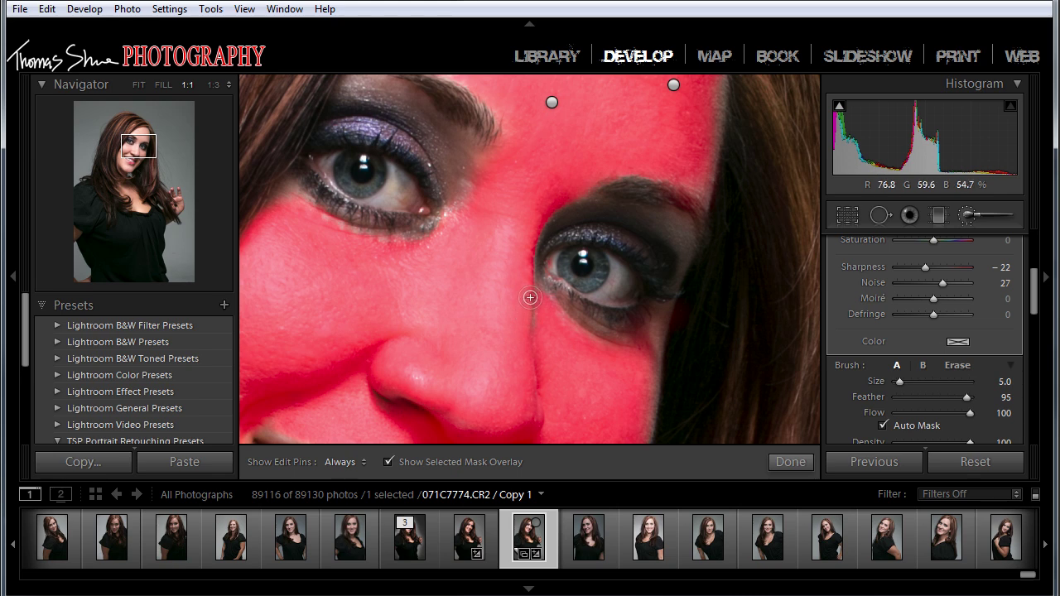
mouse_move(530, 298)
left_mouse_down()
mouse_move(535, 336)
mouse_move(630, 357)
mouse_move(651, 339)
mouse_move(646, 362)
mouse_move(655, 360)
left_mouse_up()
key("h")
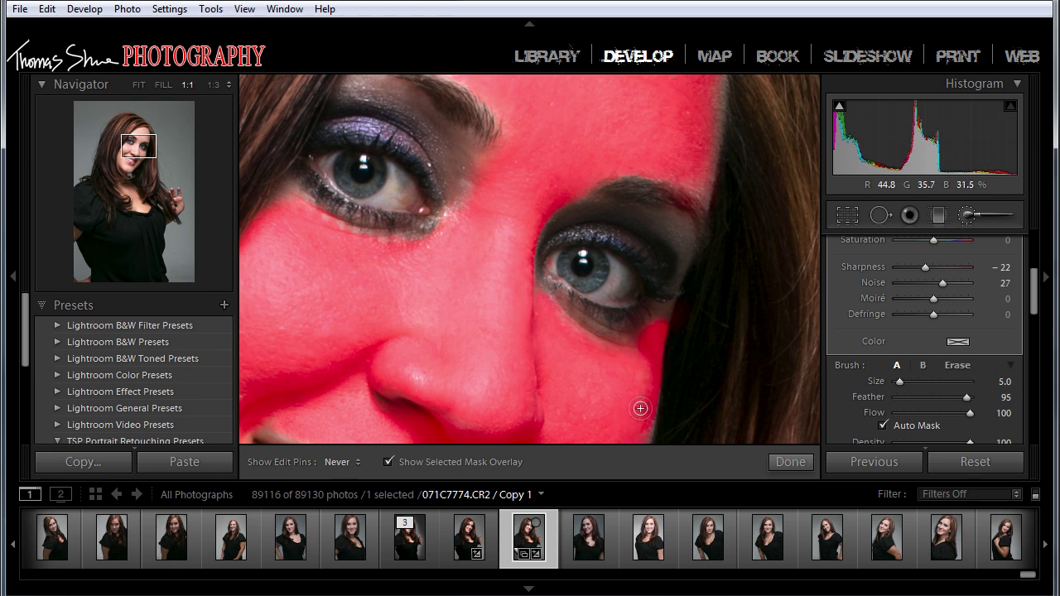
key("h")
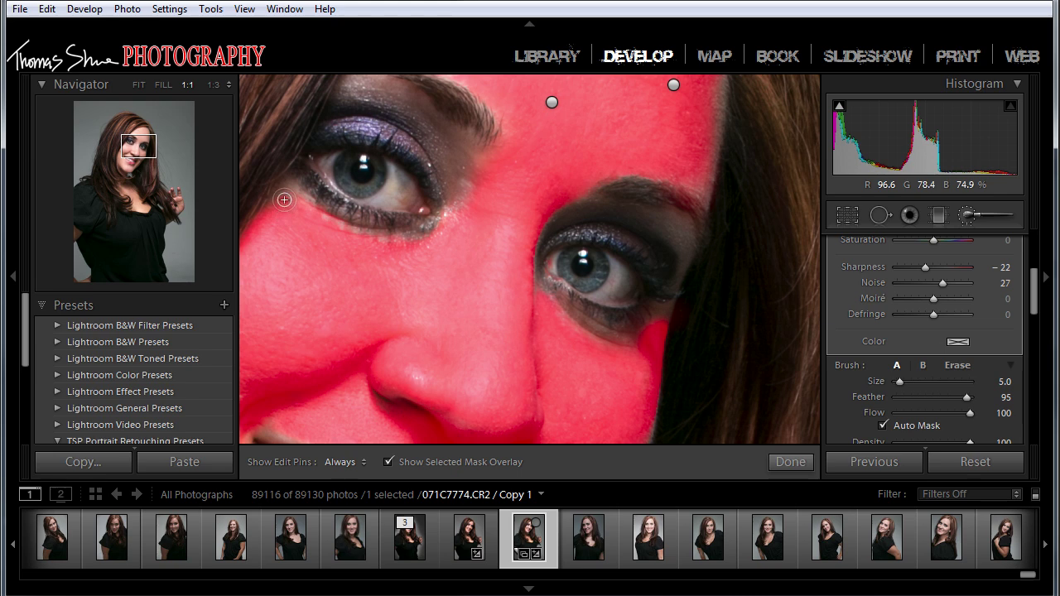
mouse_move(285, 199)
left_mouse_down()
mouse_move(403, 250)
mouse_move(468, 199)
mouse_move(499, 153)
mouse_move(482, 190)
mouse_move(481, 166)
mouse_move(453, 345)
left_mouse_up()
key("h")
key("h")
Extend the soft skin mask along the shaded edge of the forehead and between the eyebrows.
key("space")
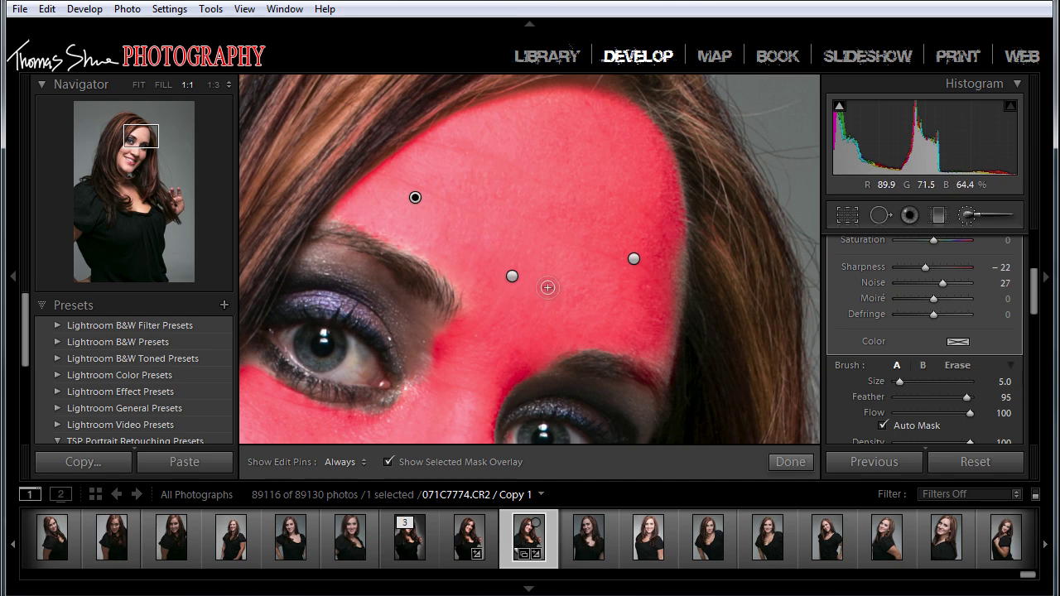
key("h")
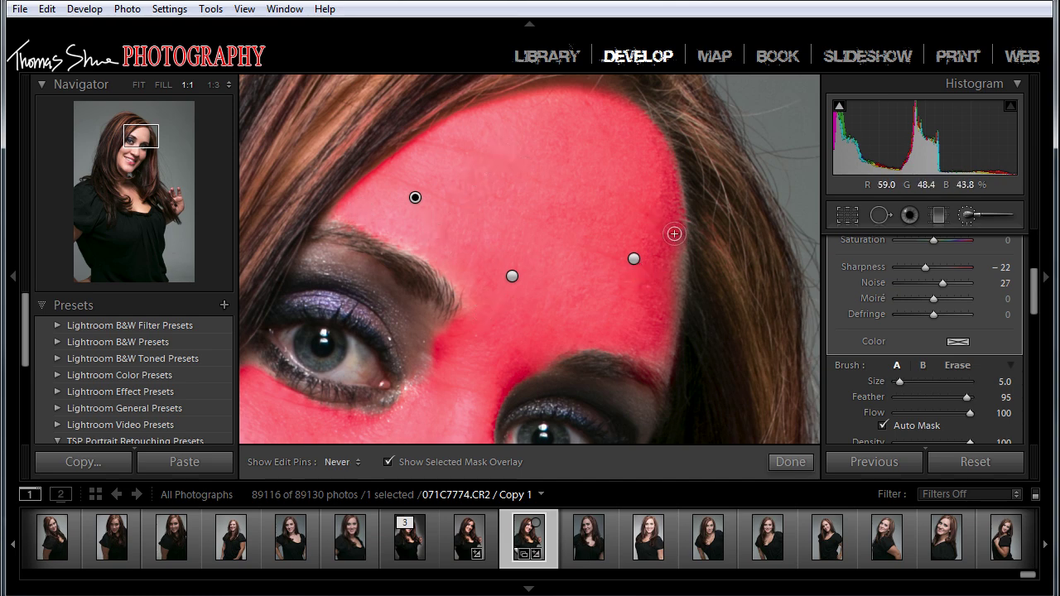
key("h")
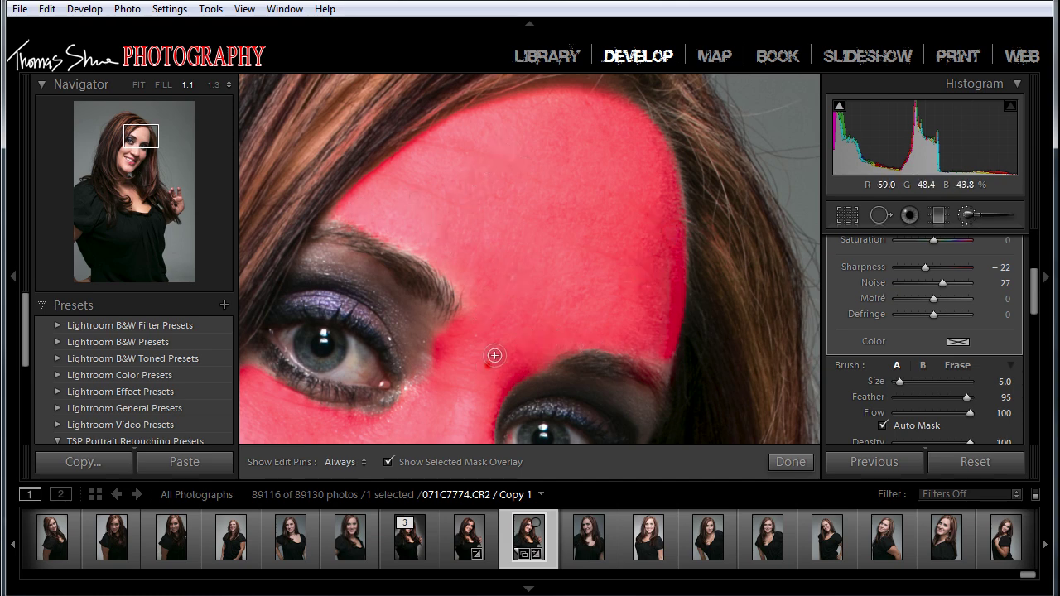
left_click_drag(495, 355, 579, 108)
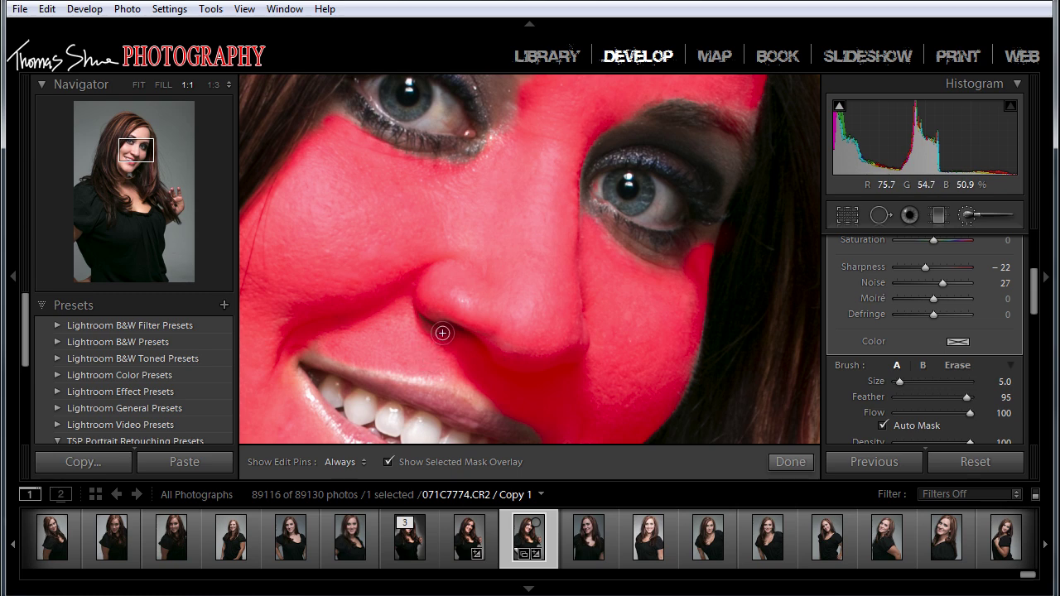
Erase the soft skin mask along the nostrils and the lower contour of the nose with the size 4.0 eraser.
key("alt")
key("h")
mouse_move(440, 326)
left_mouse_down()
mouse_move(480, 340)
mouse_move(497, 362)
left_mouse_up()
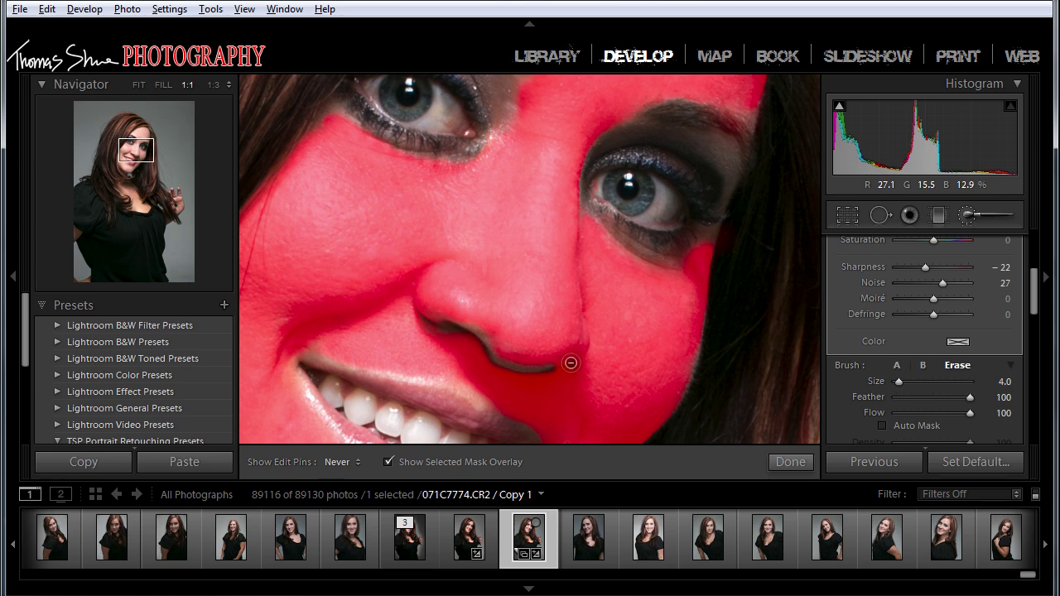
mouse_move(584, 363)
left_mouse_down()
mouse_move(487, 361)
mouse_move(428, 323)
left_mouse_up()
mouse_move(593, 351)
left_mouse_down()
mouse_move(591, 323)
mouse_move(583, 348)
left_mouse_up()
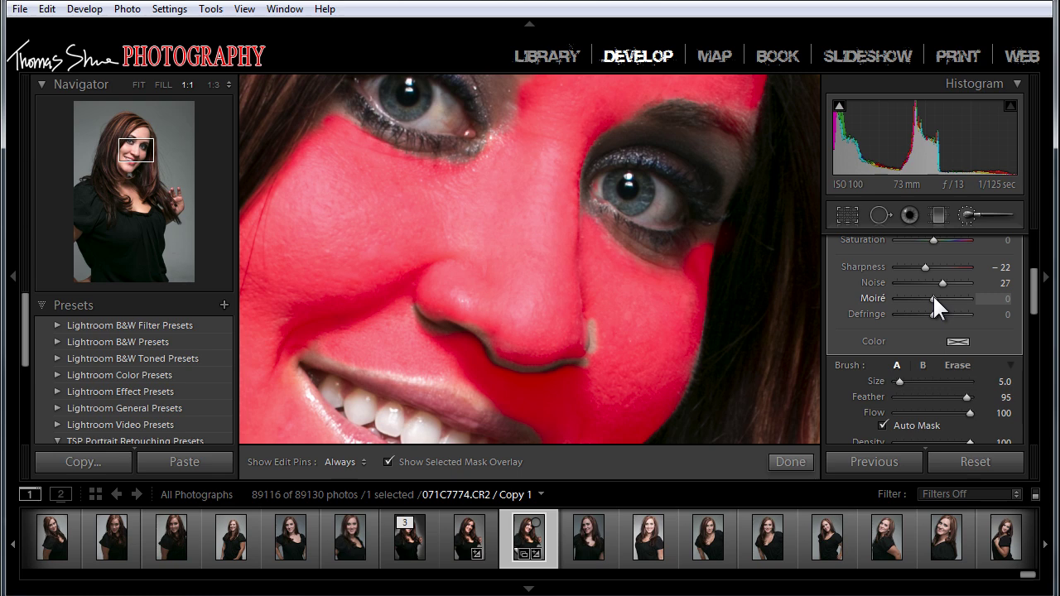
Hide the mask overlay, compare the before and after versions, and inspect the smoothed skin around the face.
key("o")
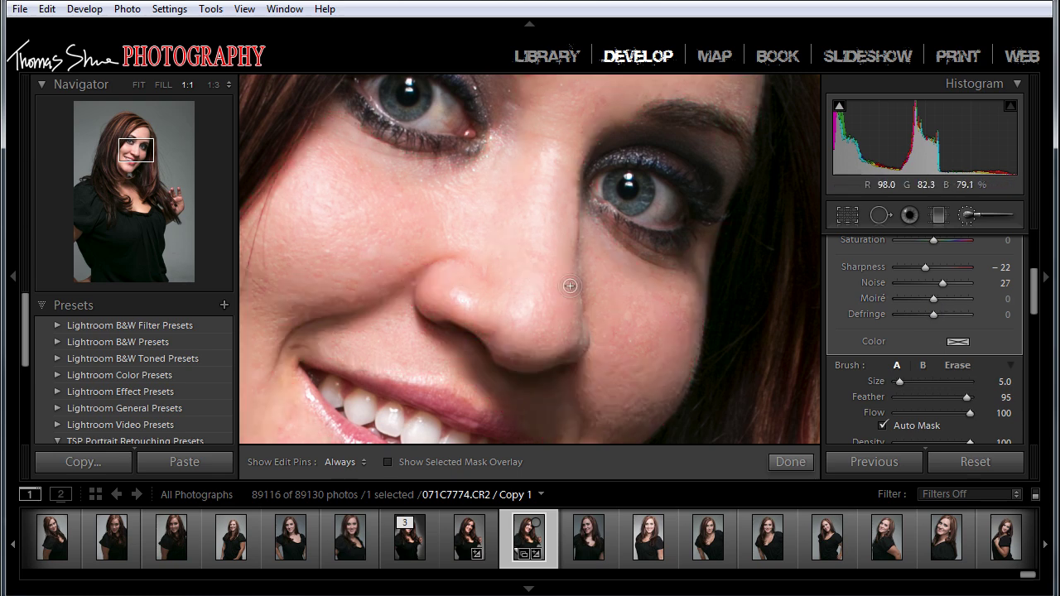
left_click_drag(529, 294, 588, 303)
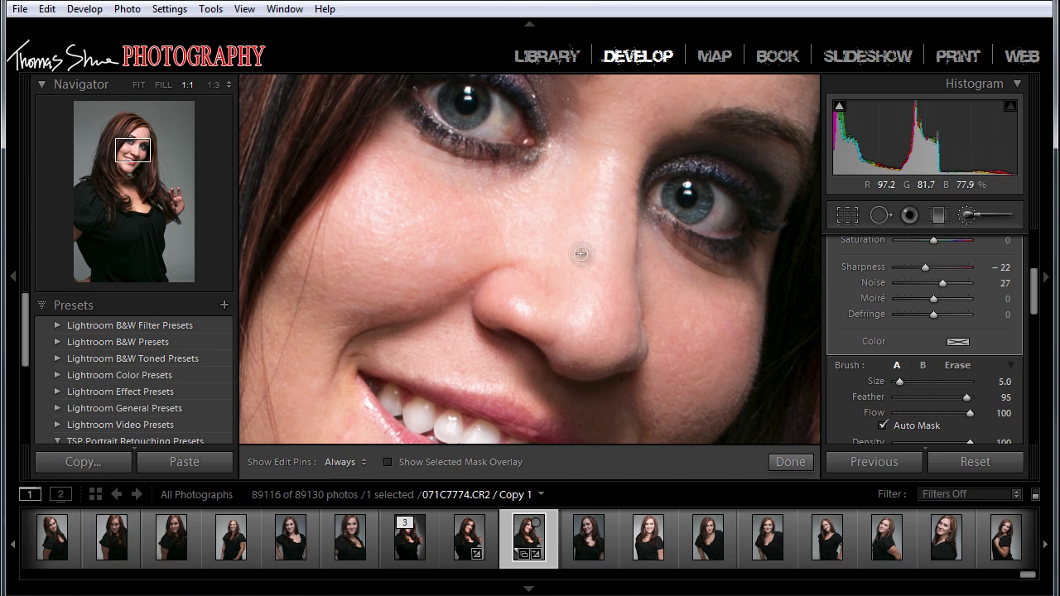
key("backslash")
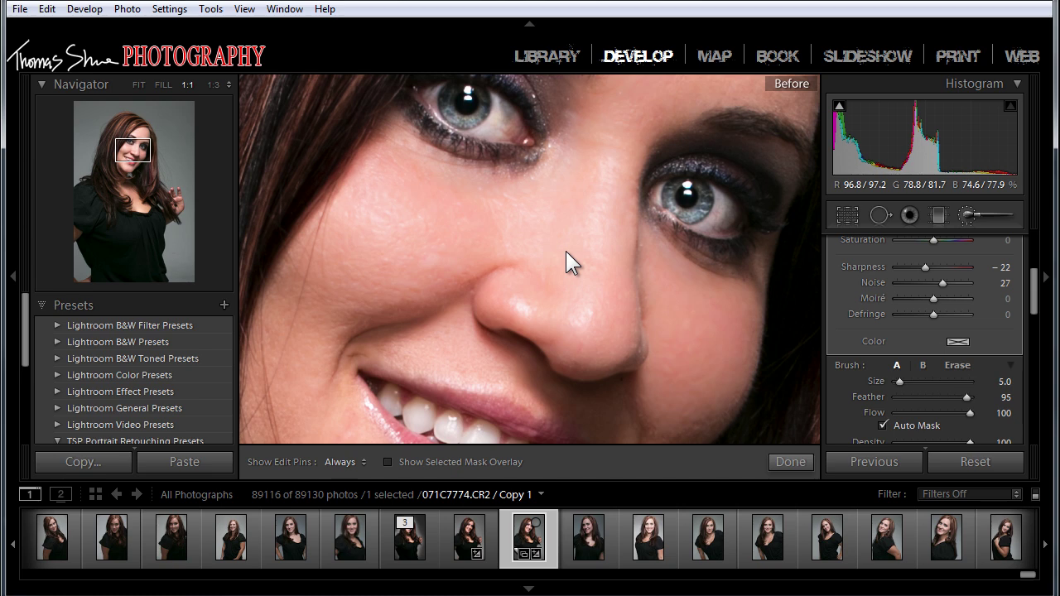
key("backslash")
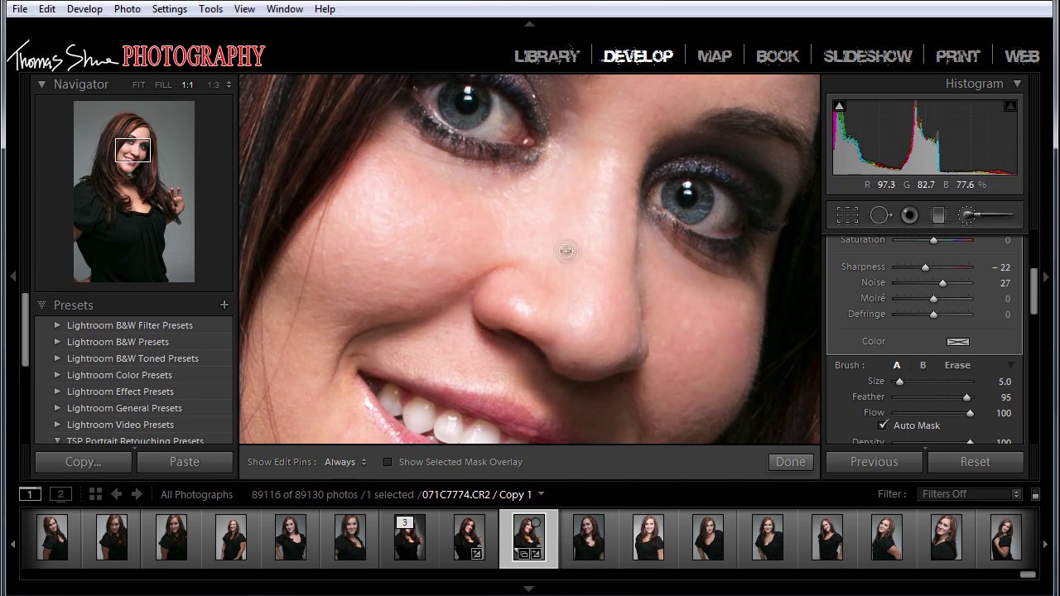
key("space")
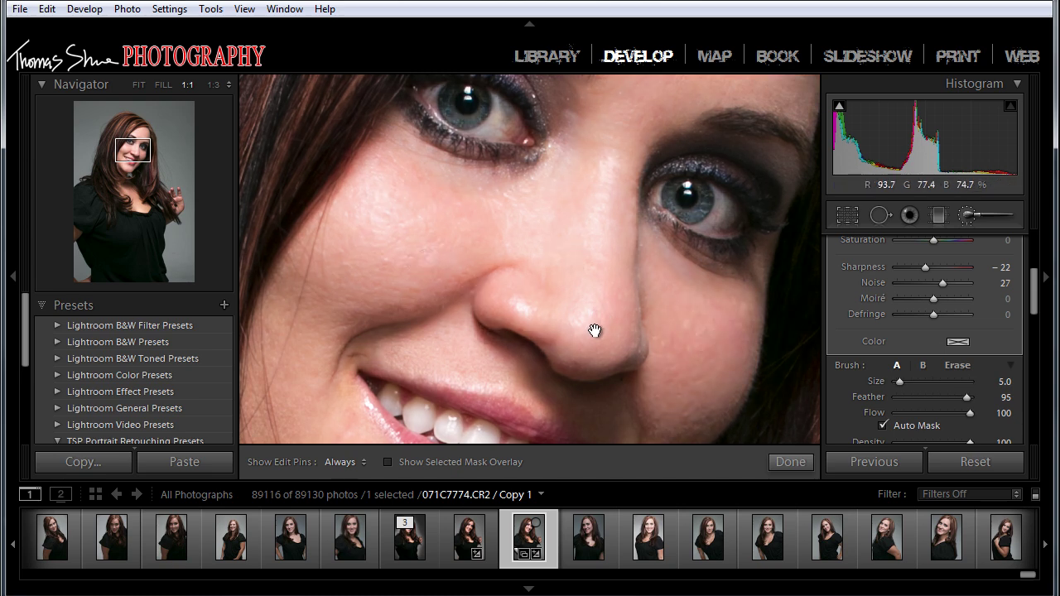
left_click_drag(593, 334, 569, 207)
left_click(540, 305)
left_click_drag(540, 305, 568, 206)
left_click_drag(344, 355, 487, 331)
left_click_drag(477, 296, 480, 424)
left_click_drag(482, 267, 483, 376)
left_click_drag(502, 293, 455, 339)
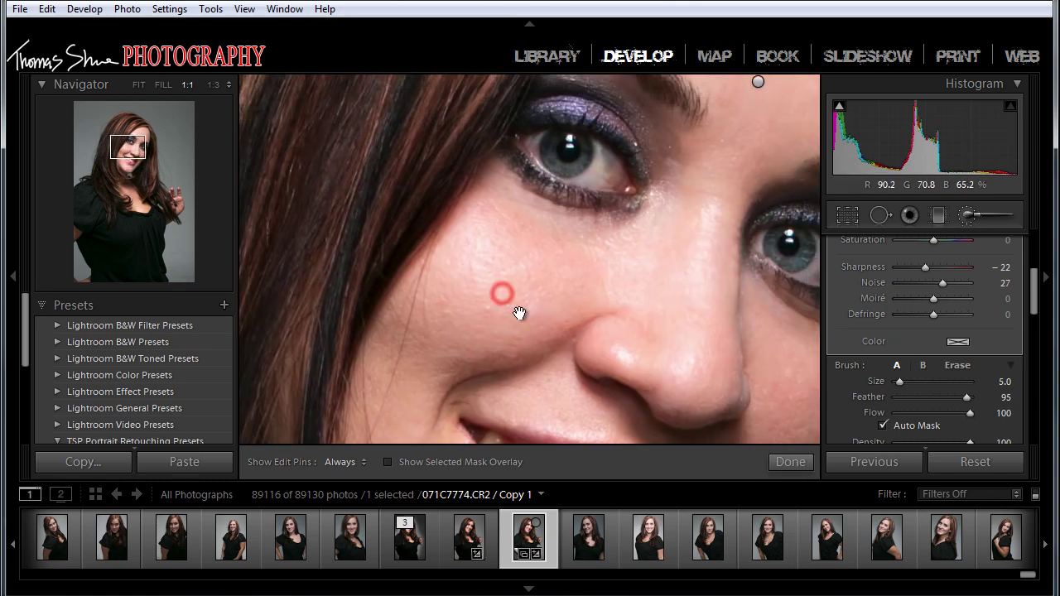
mouse_move(518, 312)
left_mouse_down()
mouse_move(476, 309)
mouse_move(428, 348)
left_mouse_up()
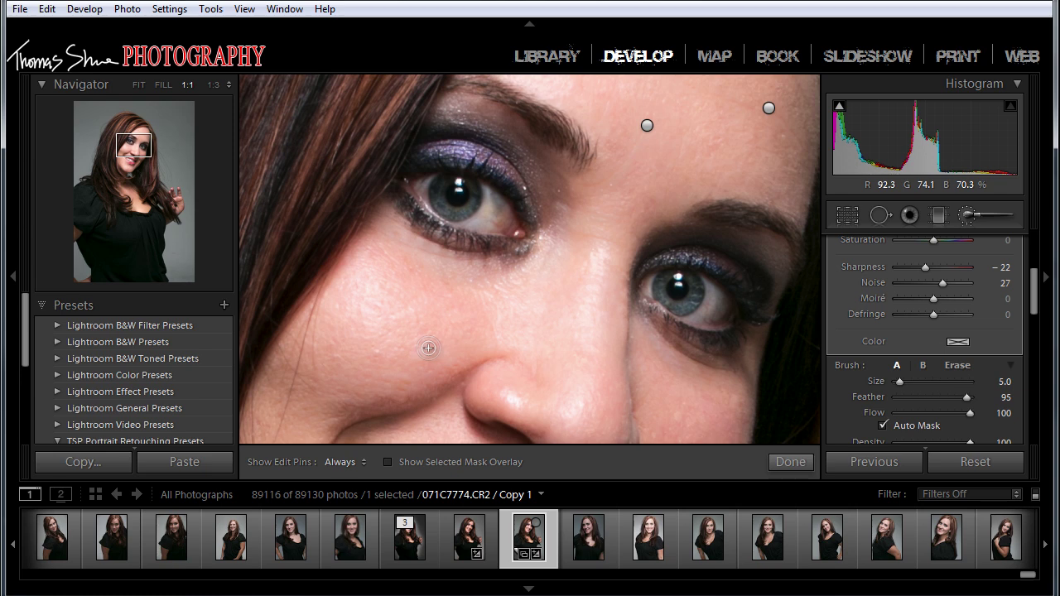
Compare the skin with the finished version 071C7774-Edit.tif, undo the stray brush stroke there, and return to 071C7774.CR2 / Copy 1.
left_click(409, 534)
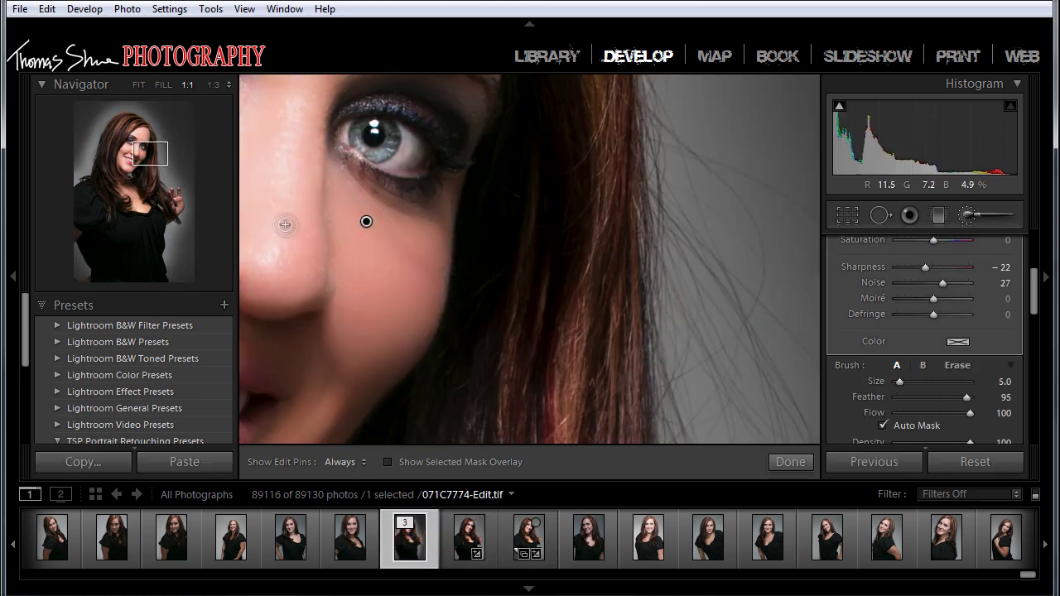
left_click_drag(285, 223, 550, 310)
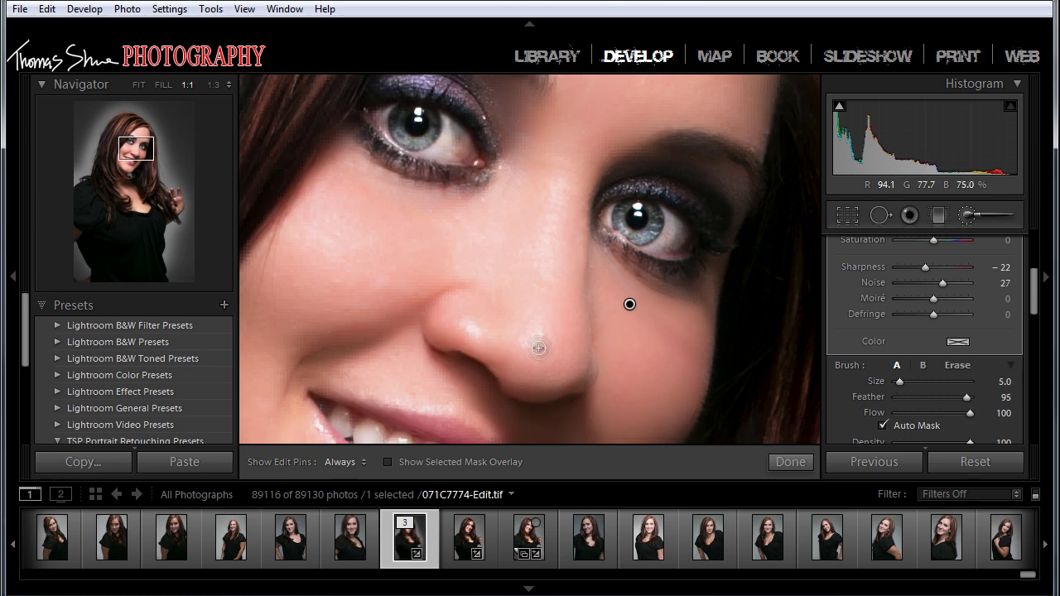
mouse_move(539, 348)
left_mouse_down()
mouse_move(549, 364)
mouse_move(530, 270)
mouse_move(531, 302)
left_mouse_up()
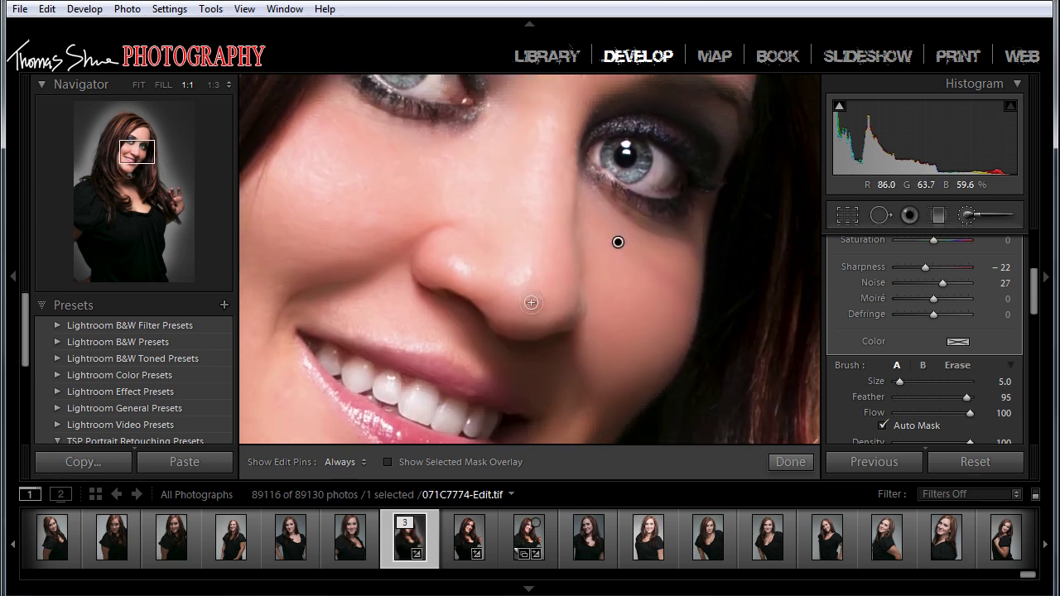
key("ctrl+z")
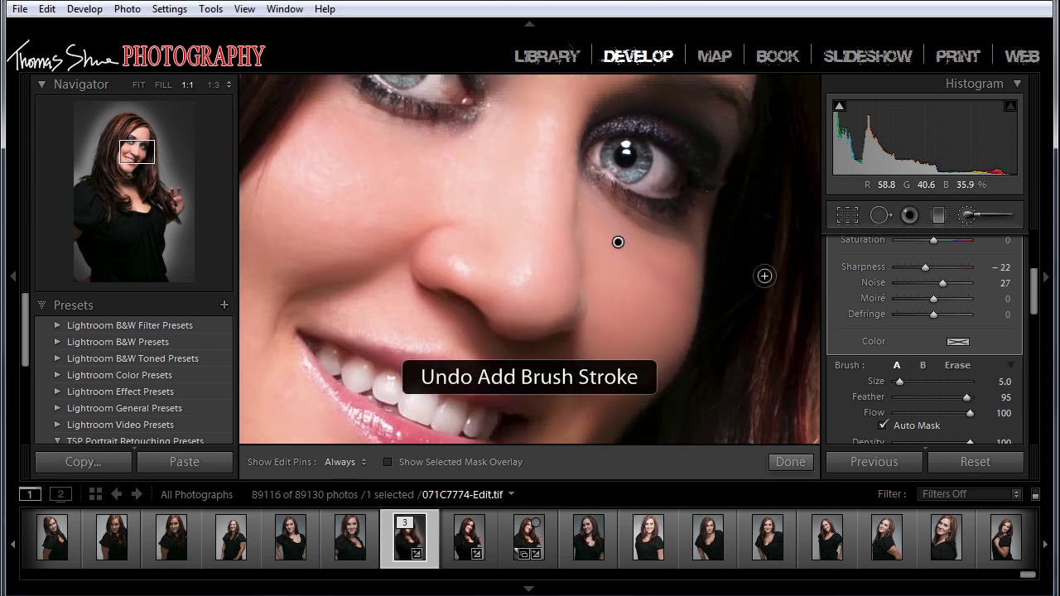
left_click(524, 535)
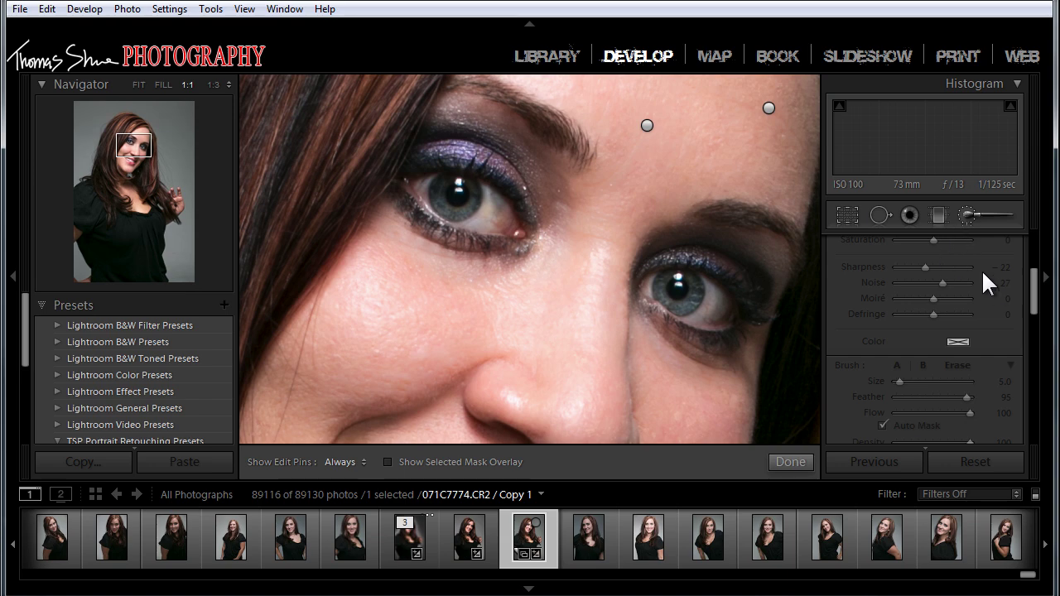
Create a new adjustment brush mask with the 1 TSP Eye Brighten effect and paint it over both eyes.
left_click_drag(1031, 295, 1035, 248)
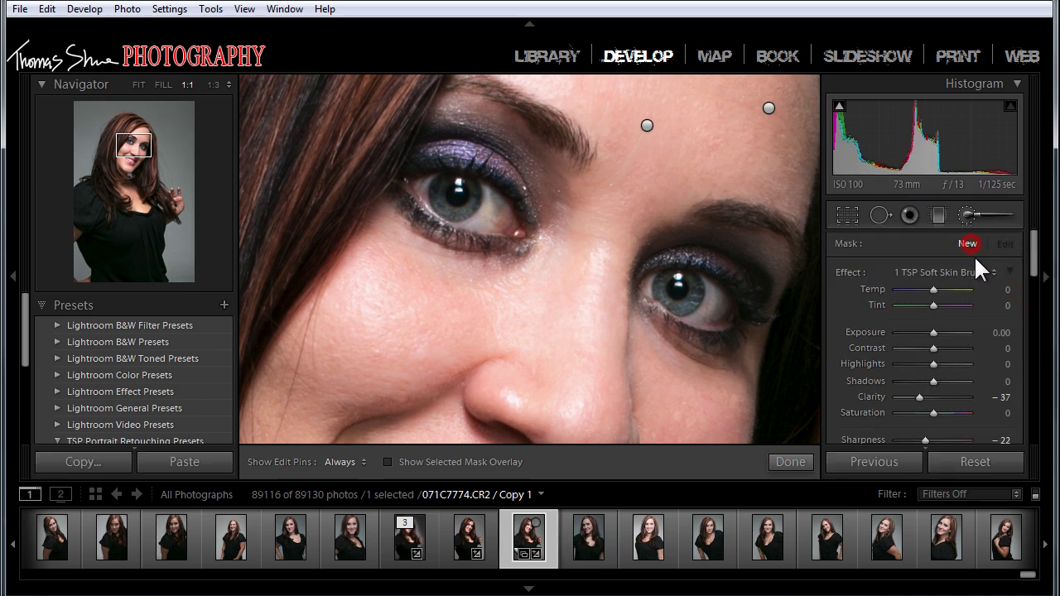
left_click(991, 275)
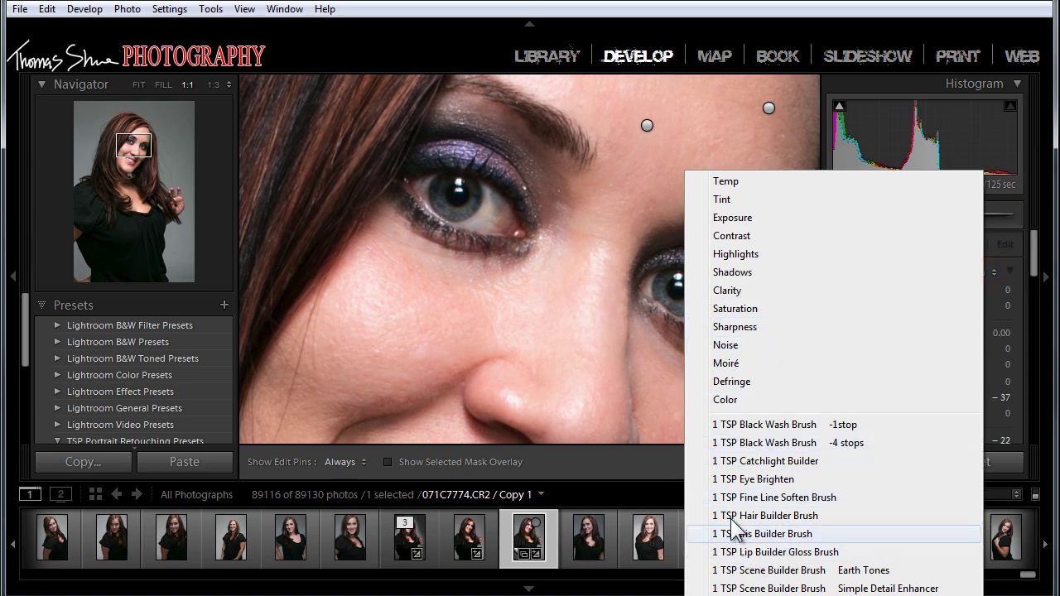
left_click(753, 485)
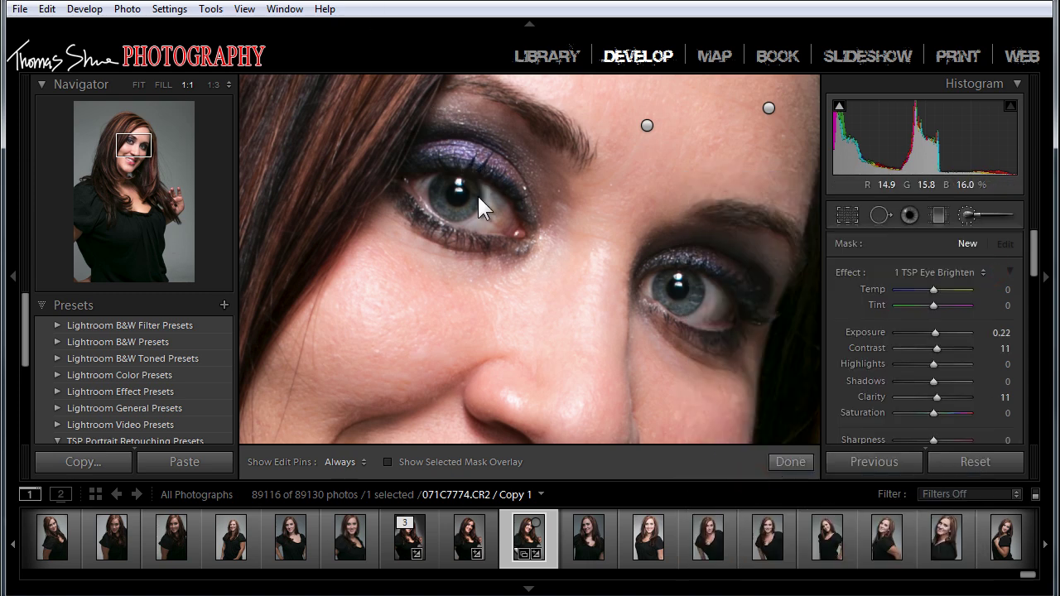
key("h")
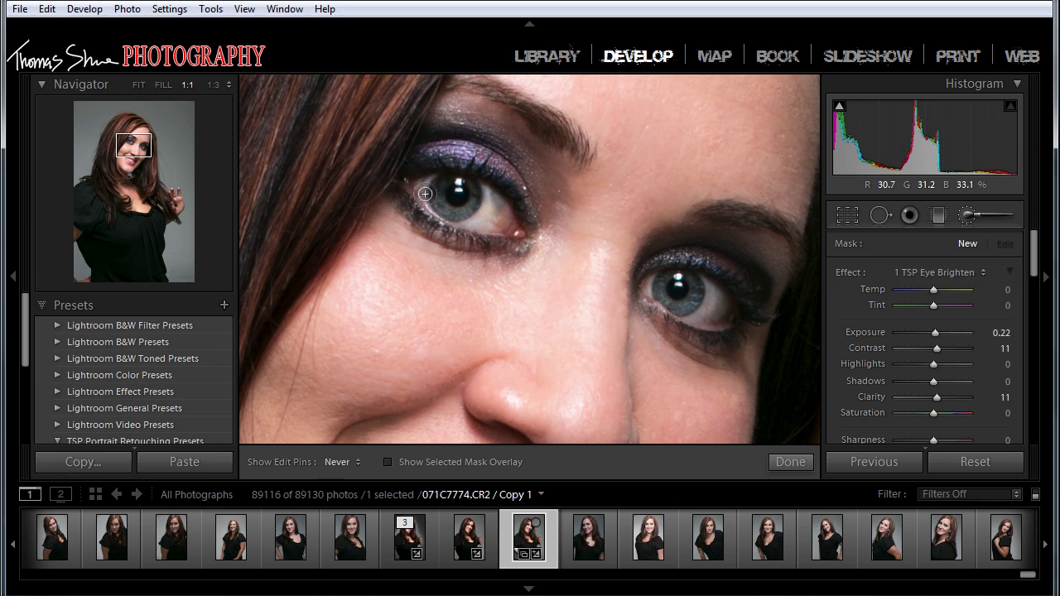
left_click_drag(498, 189, 536, 245)
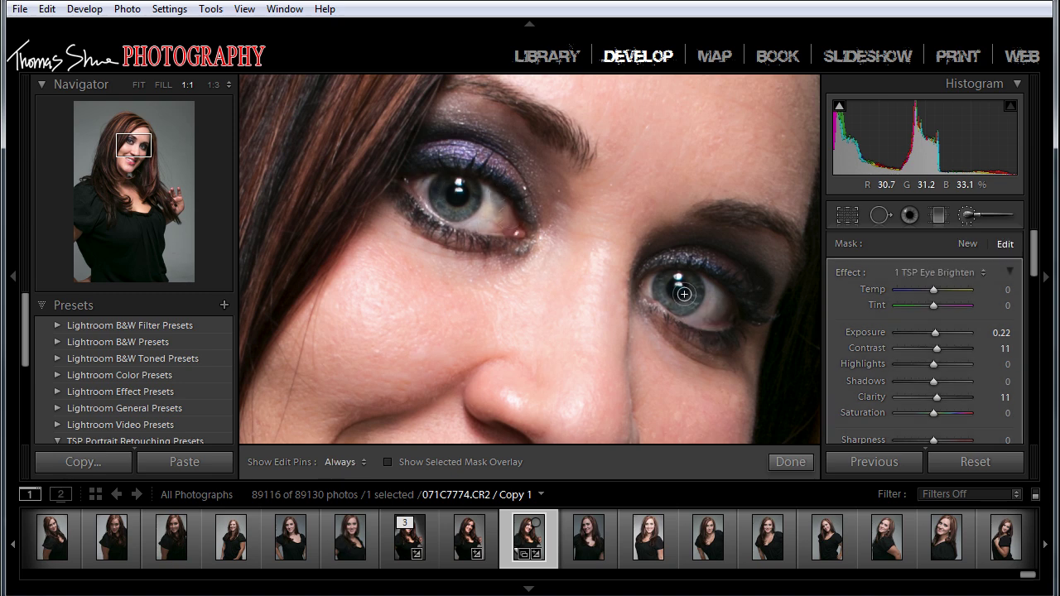
mouse_move(684, 294)
left_mouse_down()
mouse_move(658, 290)
mouse_move(696, 294)
mouse_move(677, 299)
left_mouse_up()
left_click_drag(655, 283, 701, 297)
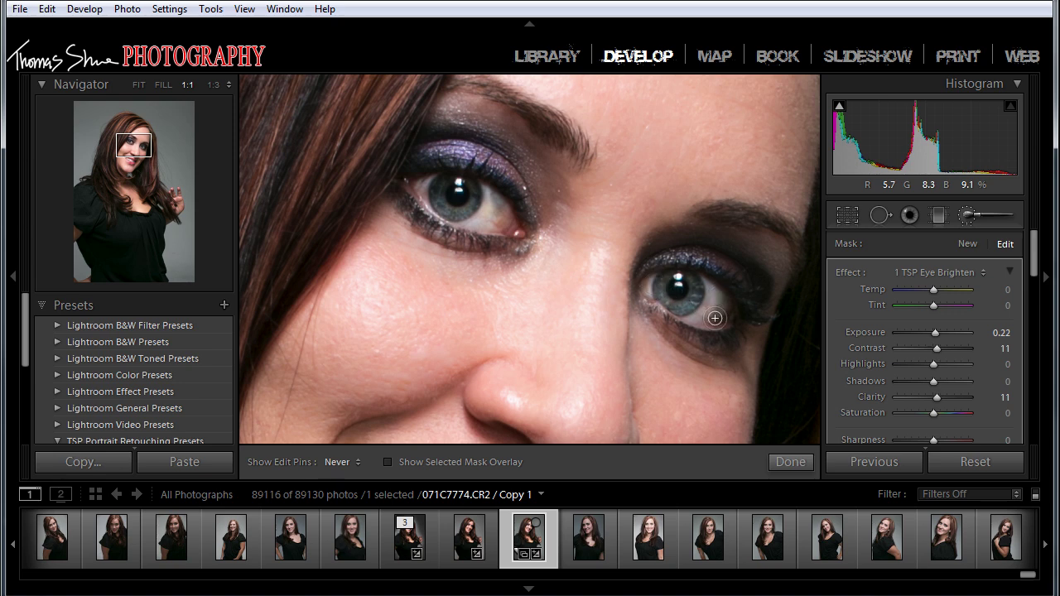
mouse_move(489, 201)
left_mouse_down()
mouse_move(508, 235)
mouse_move(417, 184)
mouse_move(461, 183)
mouse_move(494, 217)
left_mouse_up()
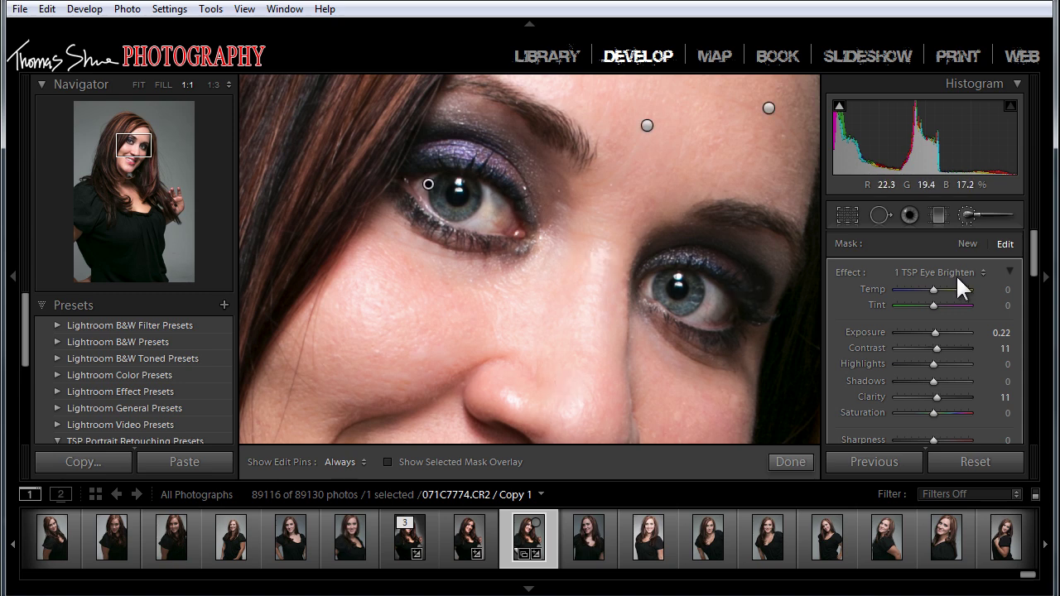
Create a new adjustment brush mask with the 1 TSP Iris Builder Brush effect and paint it over both irises.
left_click(967, 243)
left_click(983, 274)
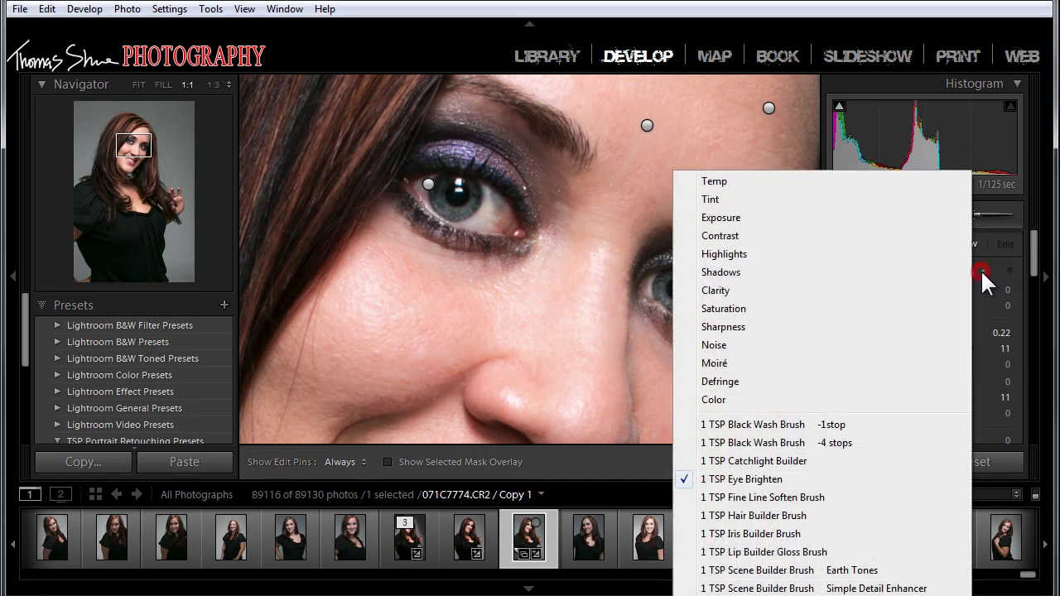
left_click(748, 534)
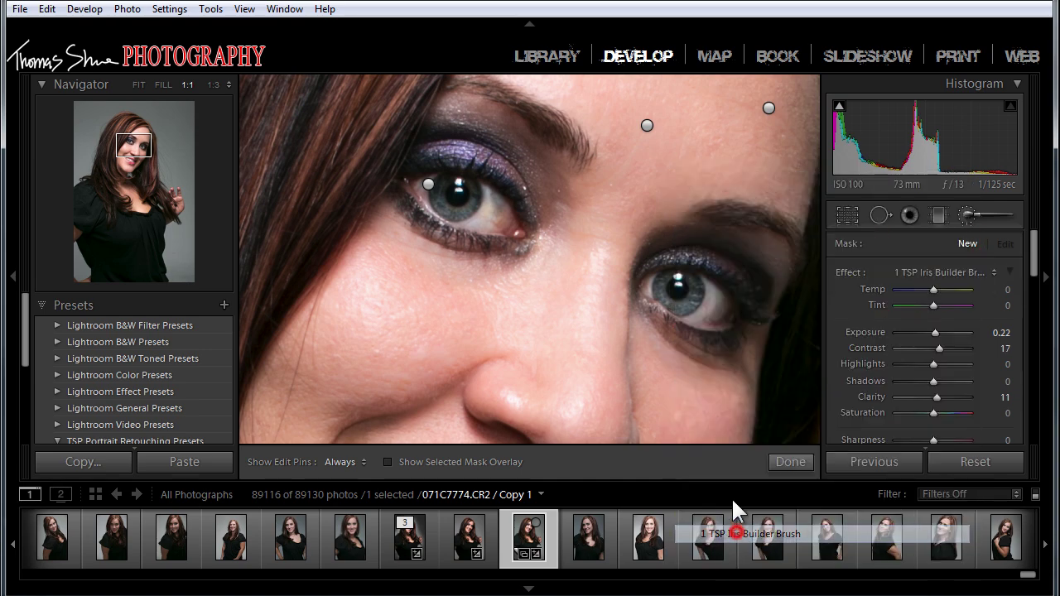
key("h")
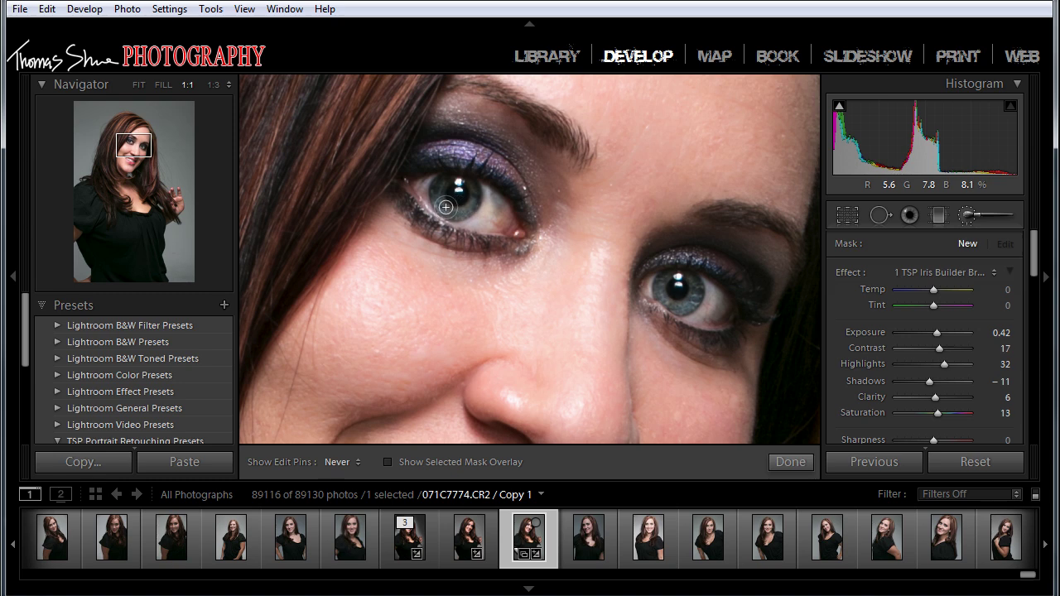
left_click_drag(446, 207, 464, 187)
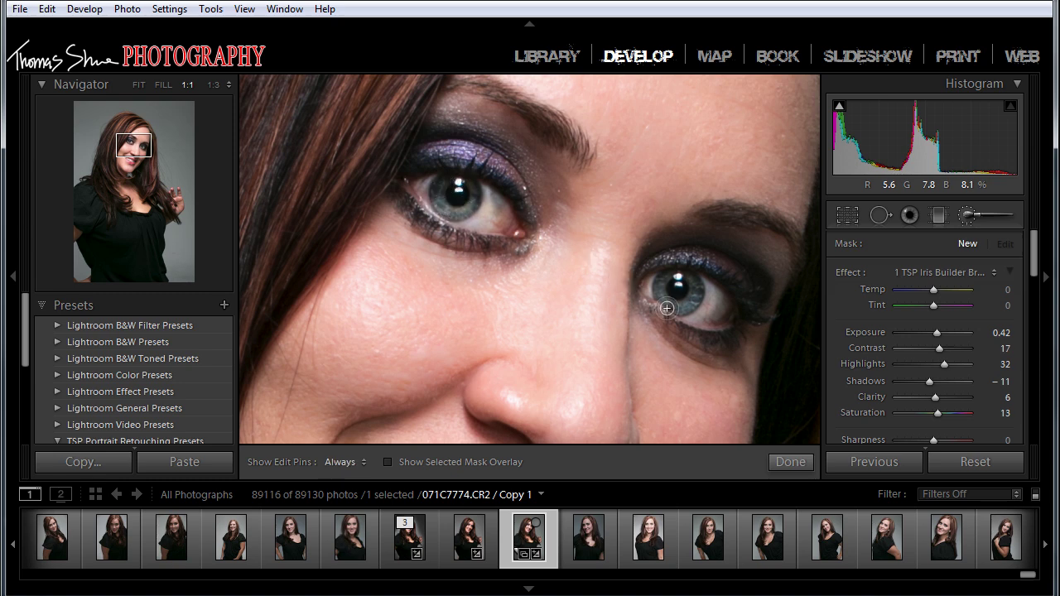
mouse_move(669, 308)
left_mouse_down()
mouse_move(722, 329)
mouse_move(674, 301)
mouse_move(665, 285)
mouse_move(682, 282)
mouse_move(674, 299)
mouse_move(667, 284)
mouse_move(688, 286)
mouse_move(681, 296)
mouse_move(666, 289)
mouse_move(676, 278)
mouse_move(692, 293)
mouse_move(667, 304)
mouse_move(692, 295)
left_mouse_up()
key("h")
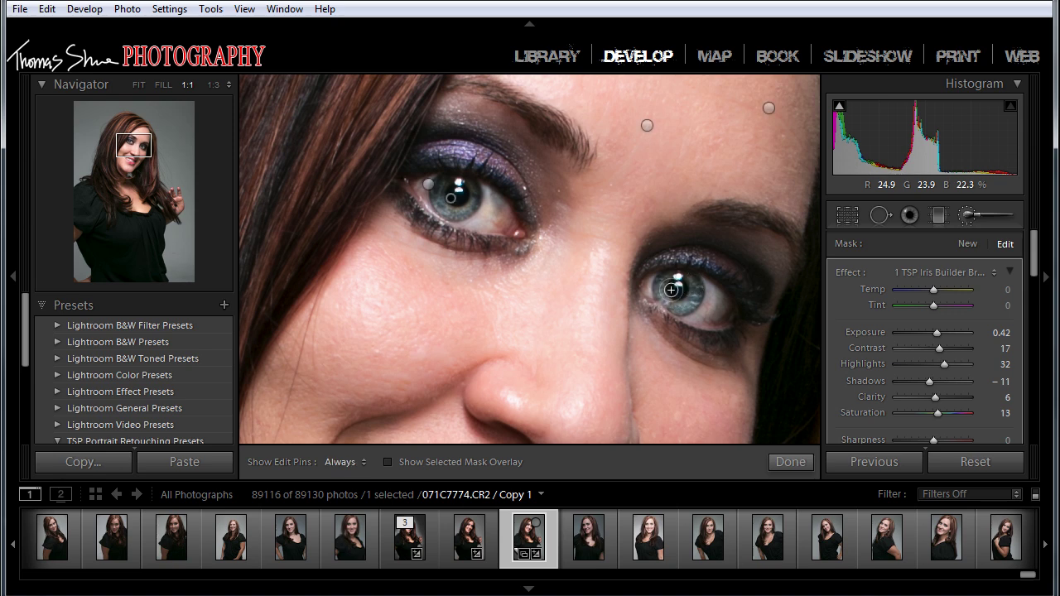
key("h")
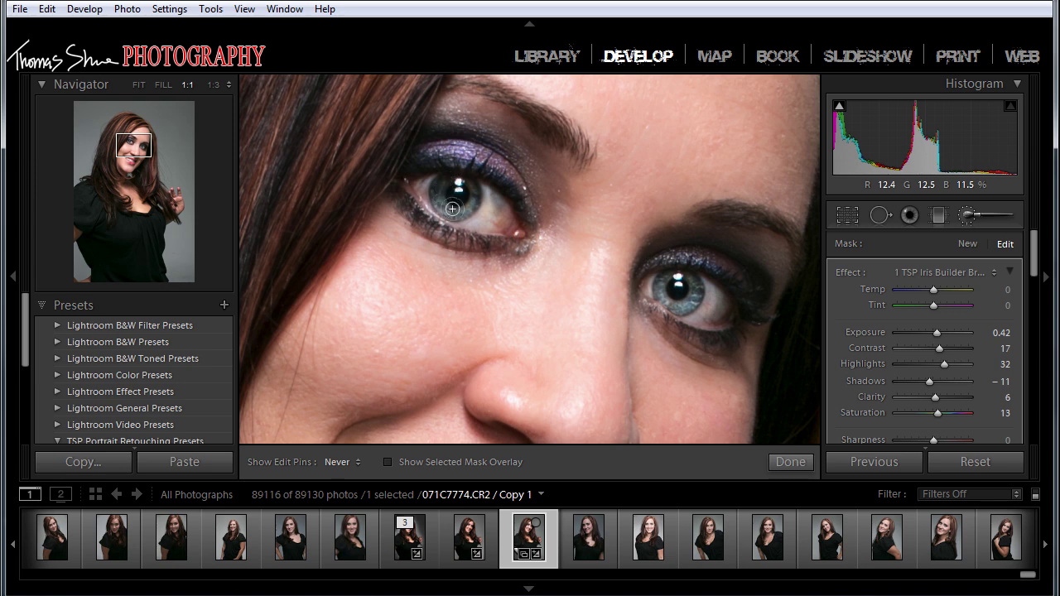
key("h")
Show the mask overlay, erase the iris mask along the upper eyelids of both eyes, and hide the overlay.
key("o")
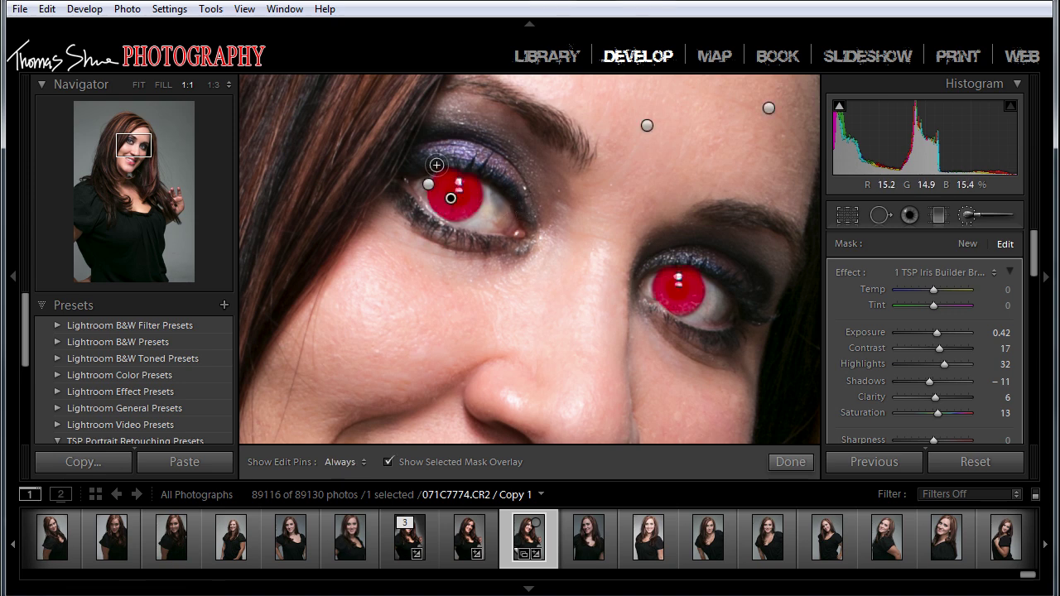
key("alt")
key("h")
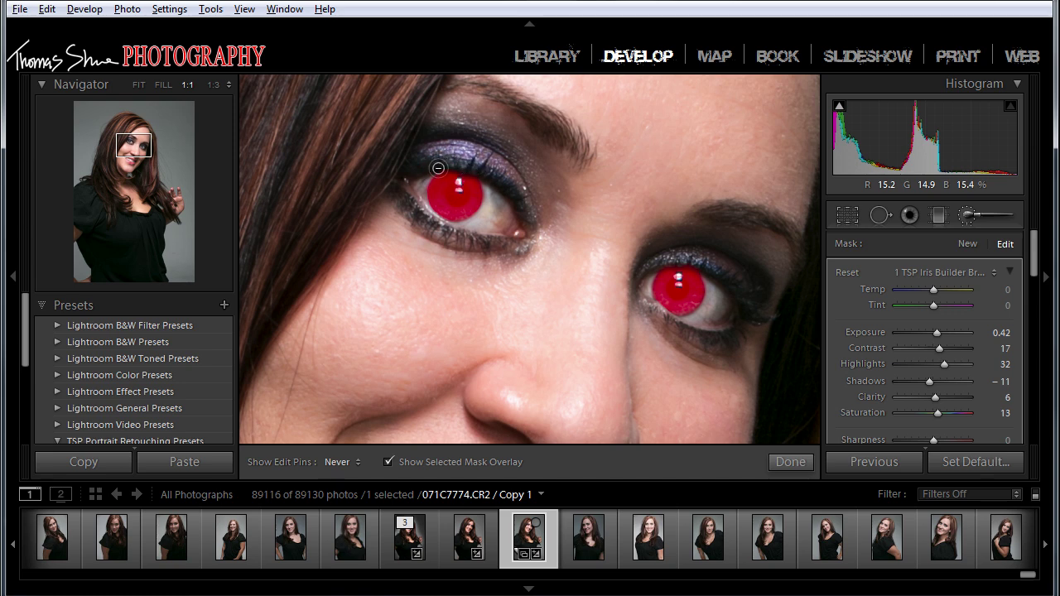
key("h")
key("h")
left_click_drag(665, 262, 679, 259)
key("h")
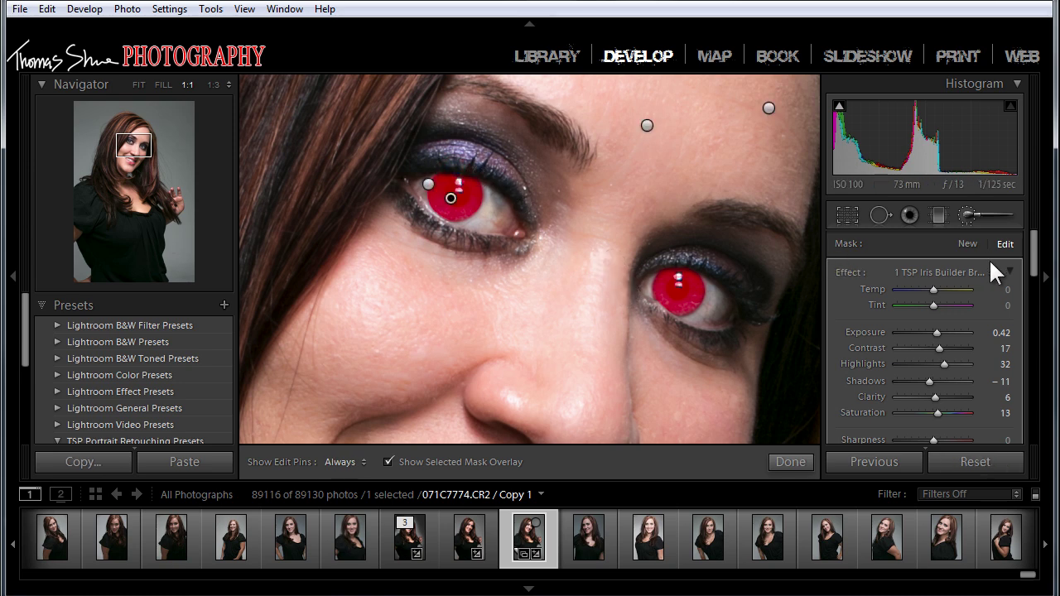
key("o")
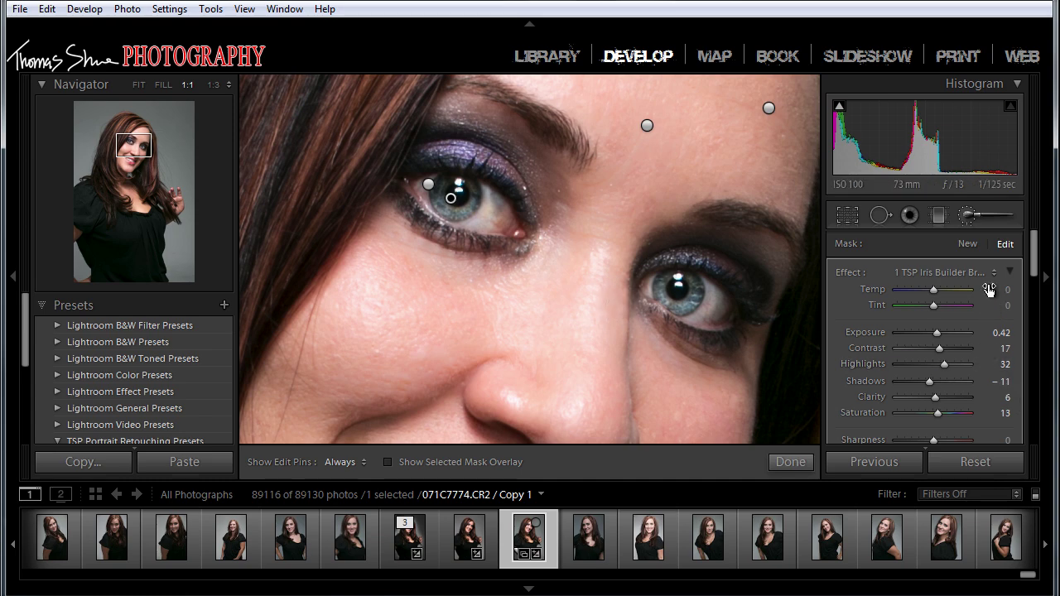
Start a new adjustment brush mask with the Exposure effect and a teal color at hue 182 and saturation 65%.
left_click(968, 243)
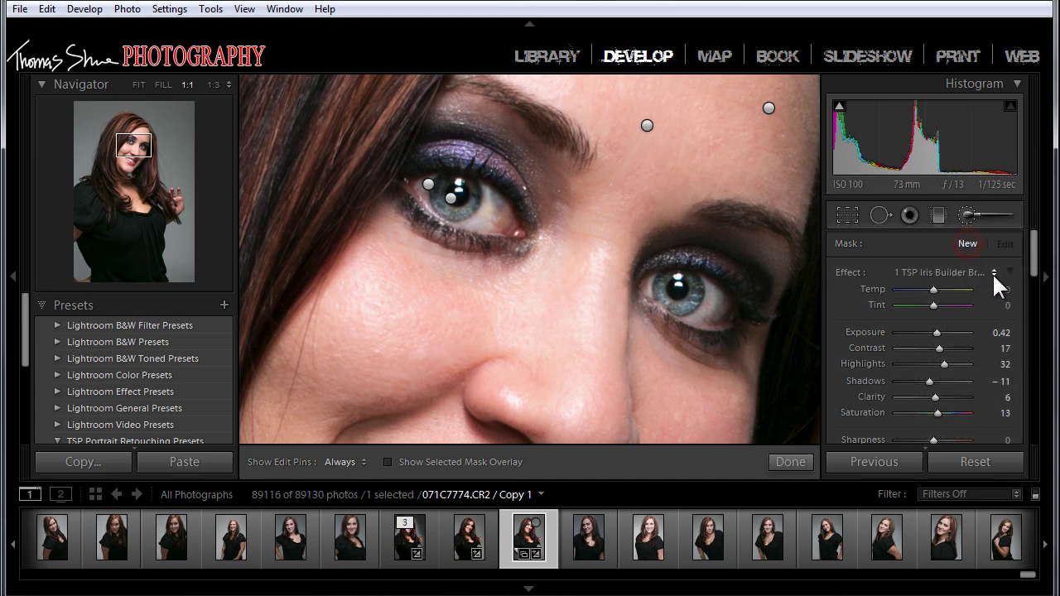
left_click(994, 274)
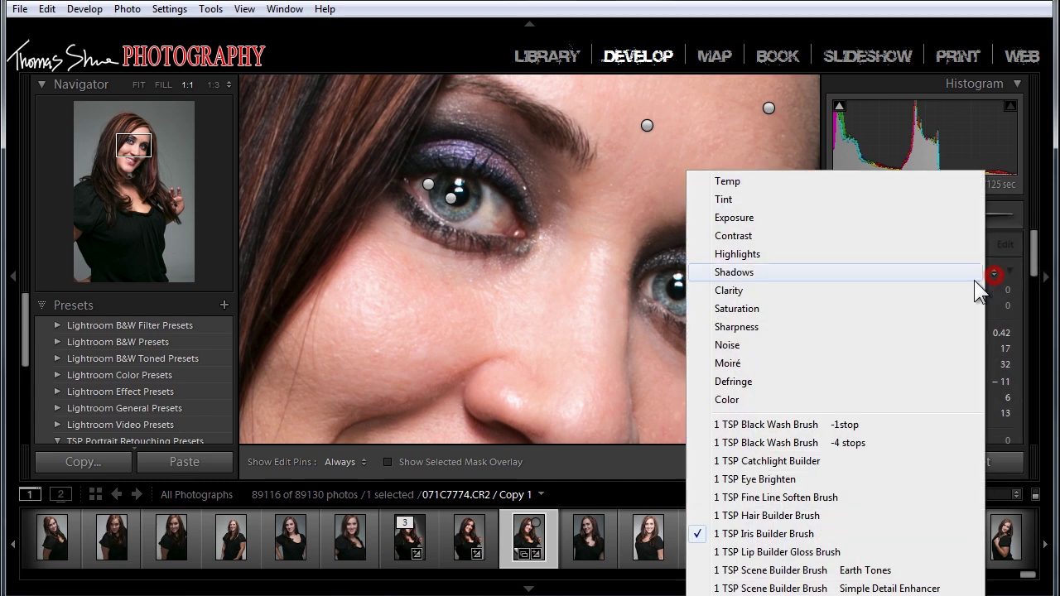
left_click(740, 219)
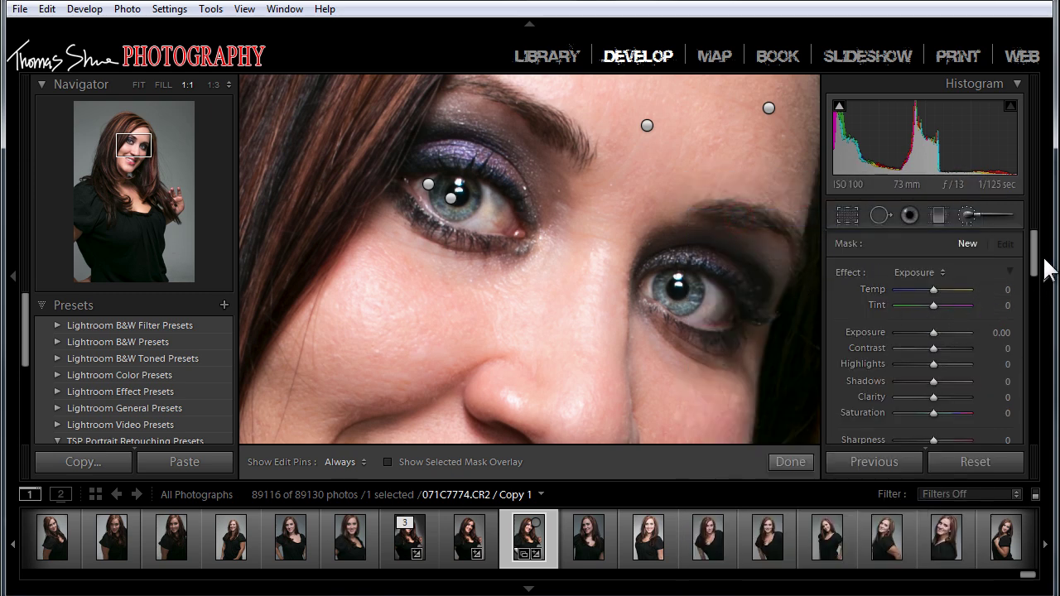
mouse_move(1035, 252)
left_mouse_down()
mouse_move(1032, 289)
mouse_move(1033, 278)
left_mouse_up()
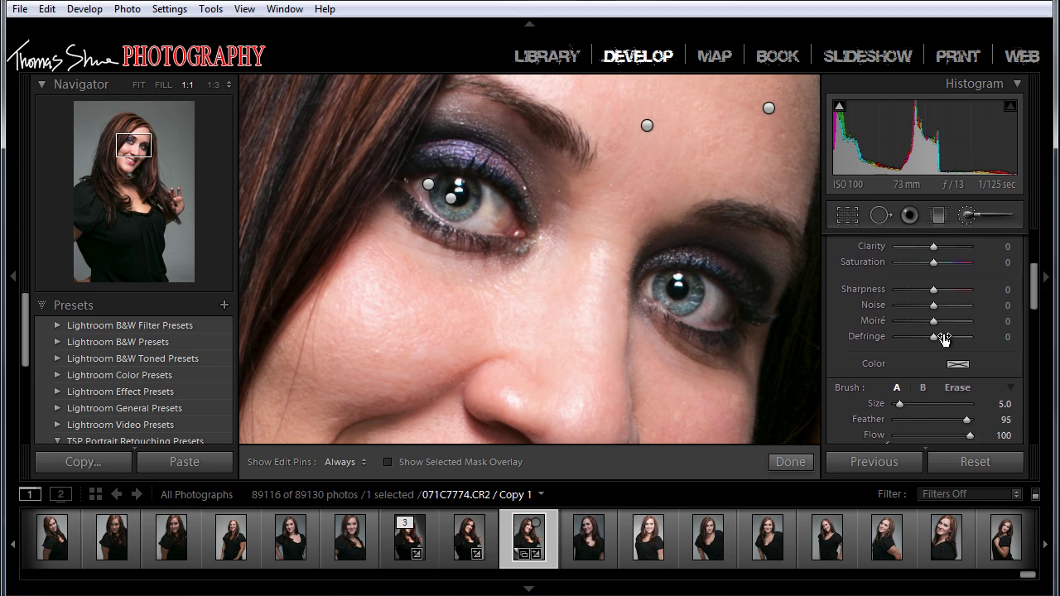
left_click(957, 365)
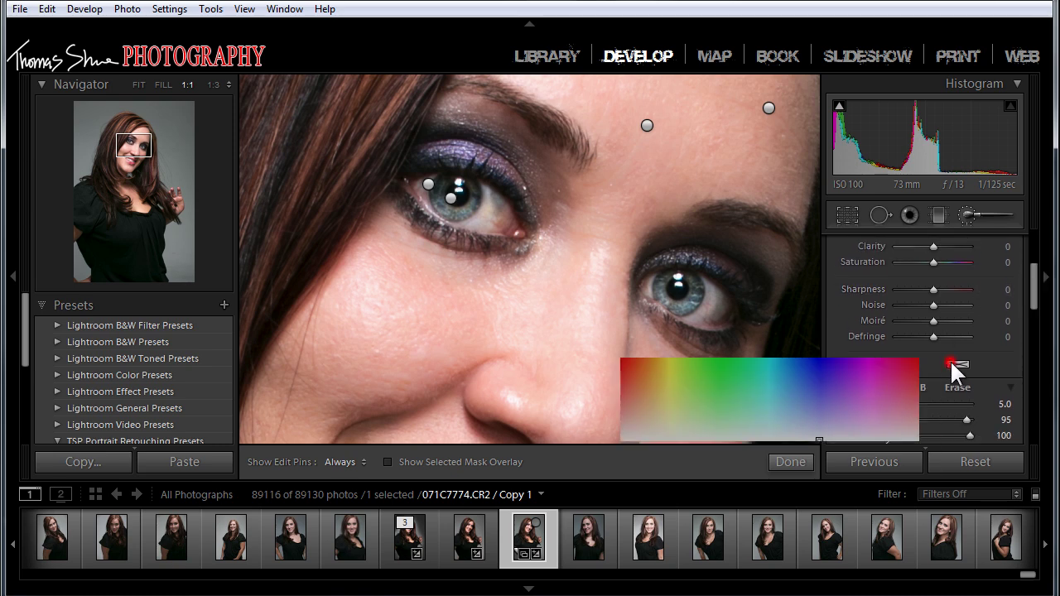
left_click(773, 378)
left_click_drag(771, 381, 771, 387)
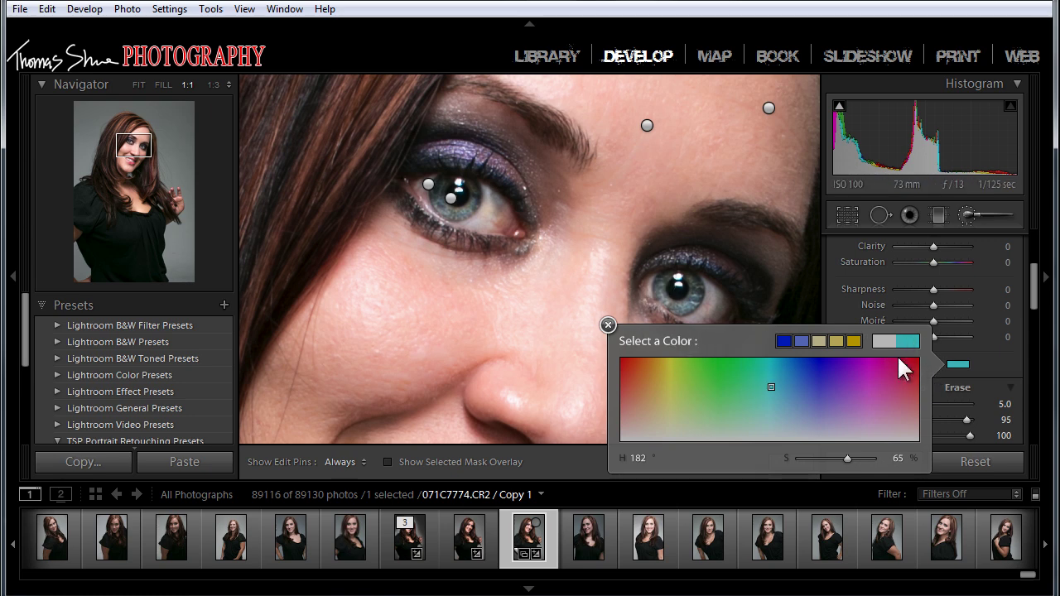
left_click(608, 324)
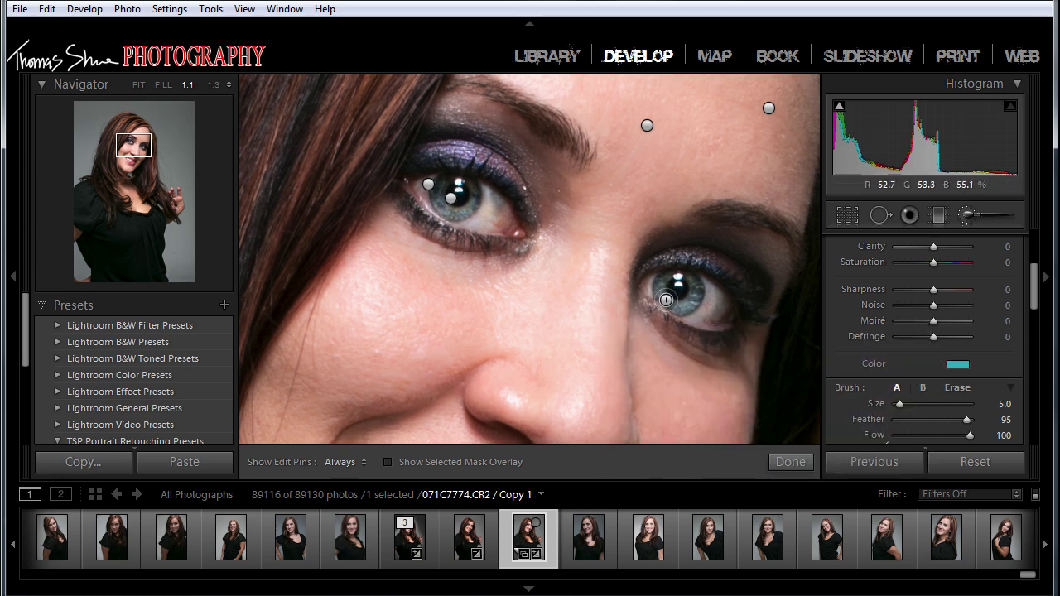
Paint the teal tint over both eyes with the brush at sizes 3.0 and 4.0.
key("bracketleft")
key("bracketleft")
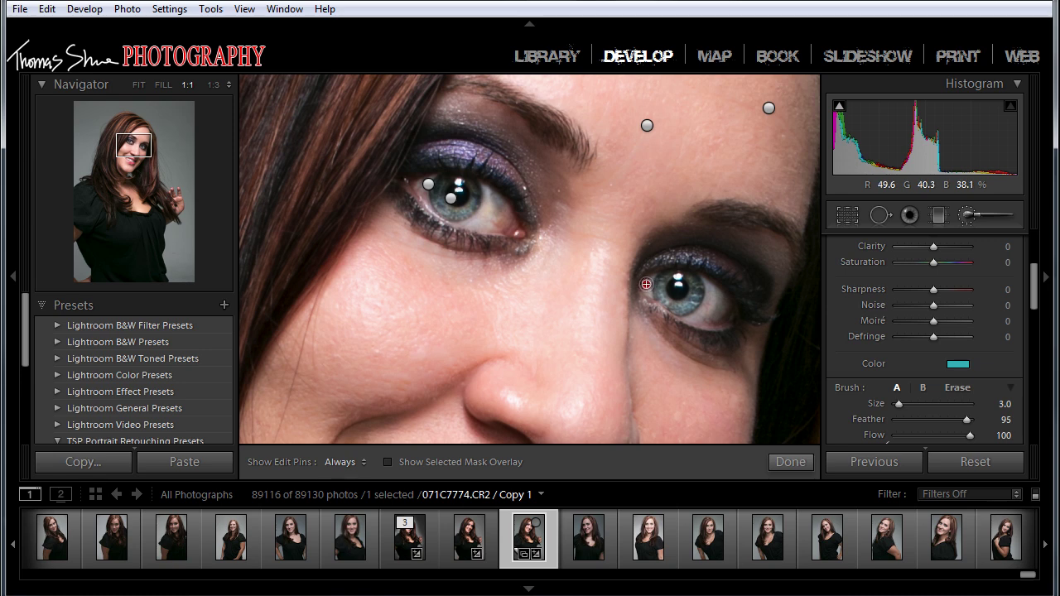
key("h")
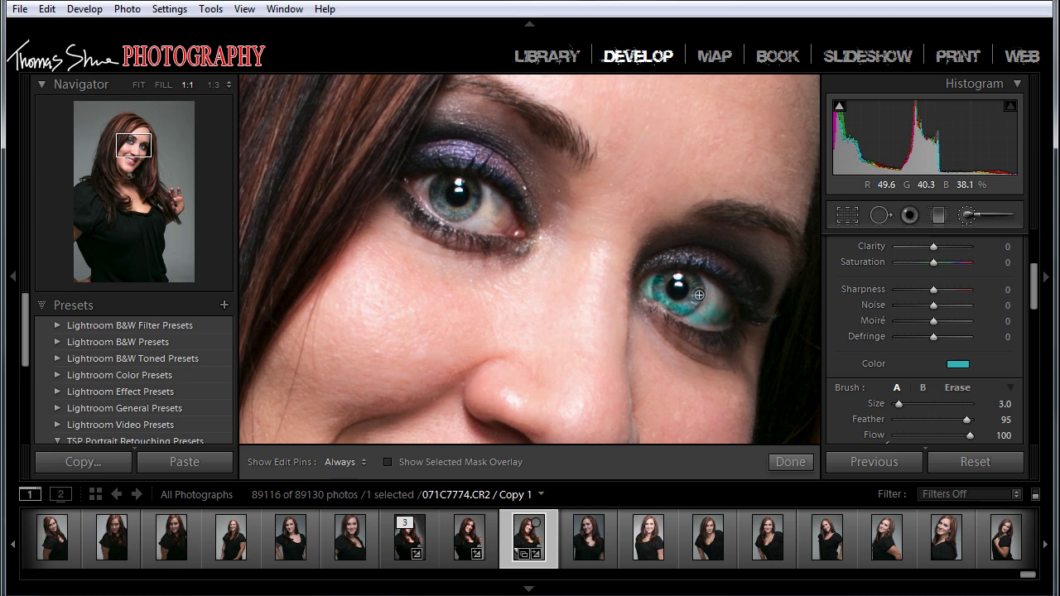
key("bracketright")
key("h")
mouse_move(651, 280)
left_mouse_down()
mouse_move(698, 278)
mouse_move(685, 281)
left_mouse_up()
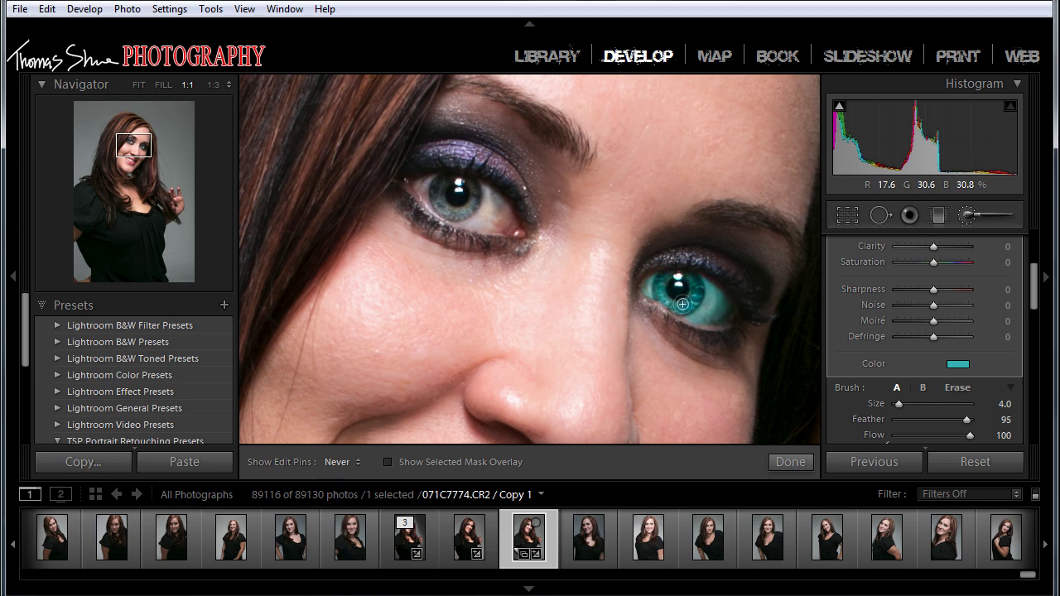
mouse_move(484, 214)
left_mouse_down()
mouse_move(495, 207)
mouse_move(484, 196)
mouse_move(507, 212)
left_mouse_up()
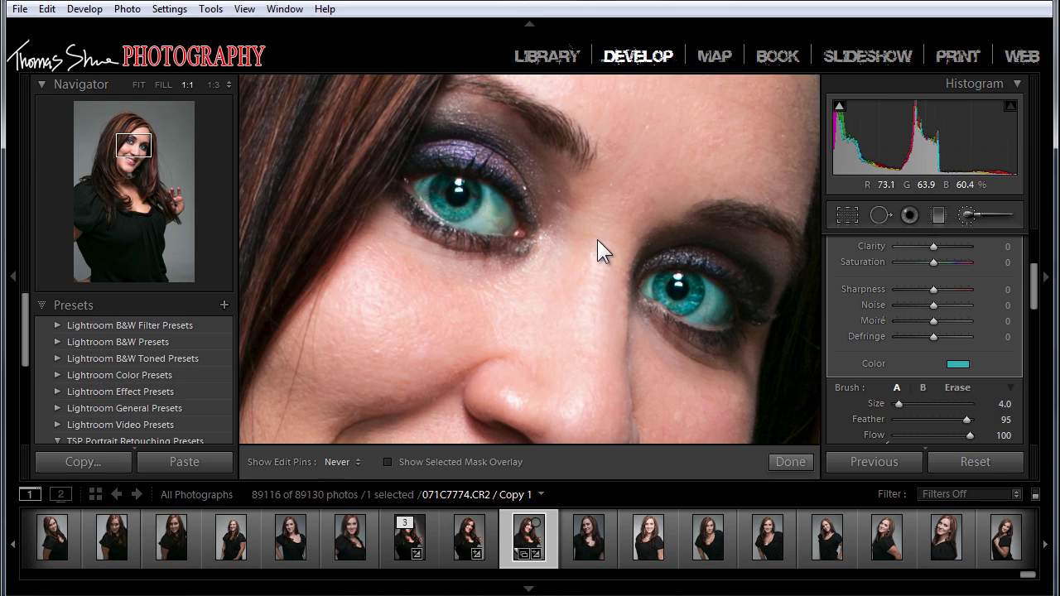
key("h")
Set the teal eye mask's exposure to 0.15 and remove its color tint.
left_click_drag(1035, 291, 1037, 258)
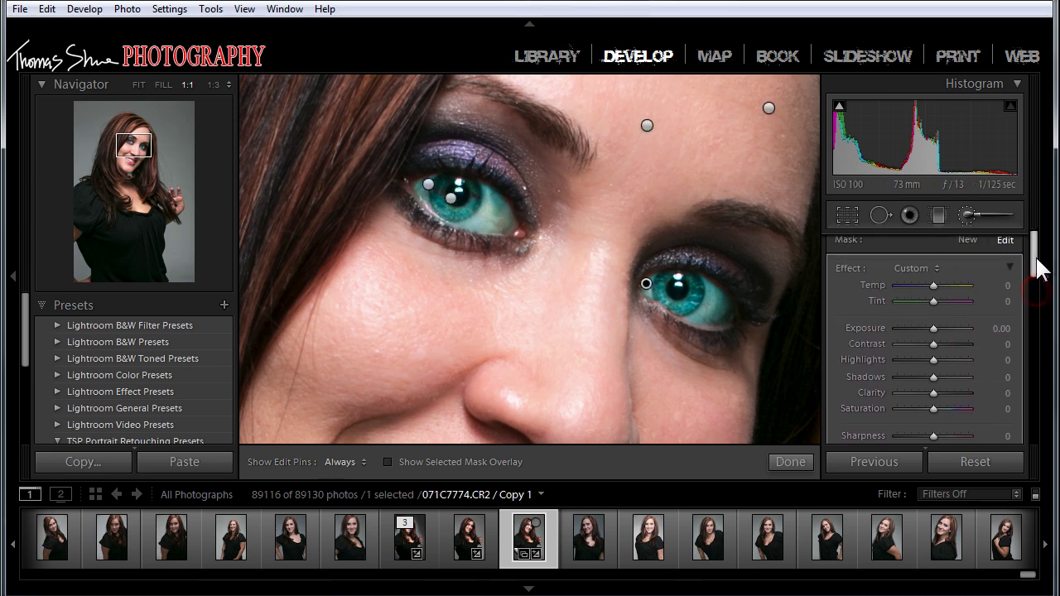
scroll(1040, 267, "down", 1)
left_click(1002, 303)
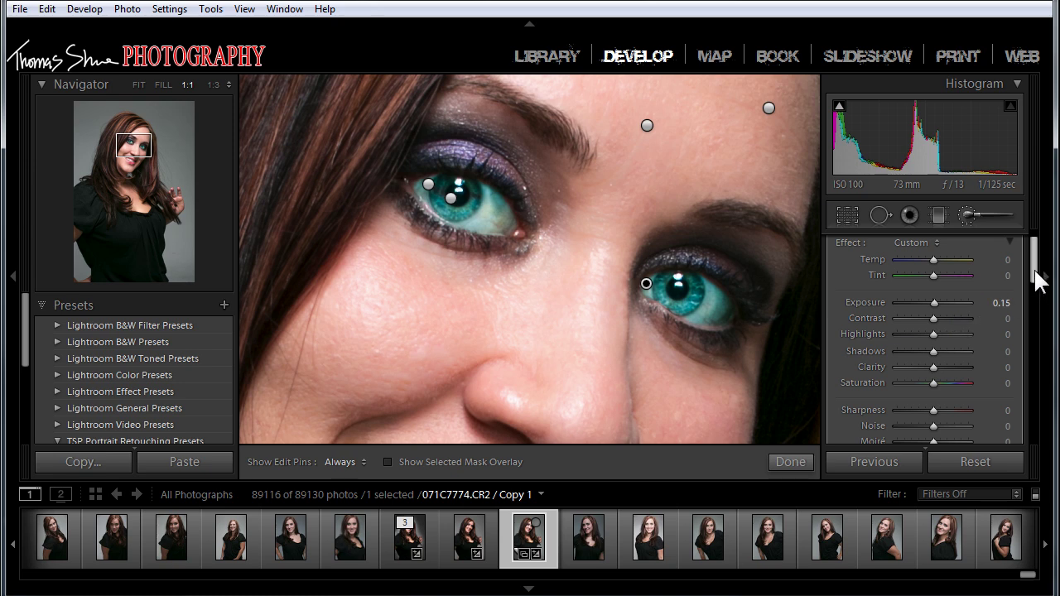
mouse_move(1034, 270)
left_mouse_down()
mouse_move(1037, 300)
mouse_move(1019, 328)
left_mouse_up()
left_click(963, 328)
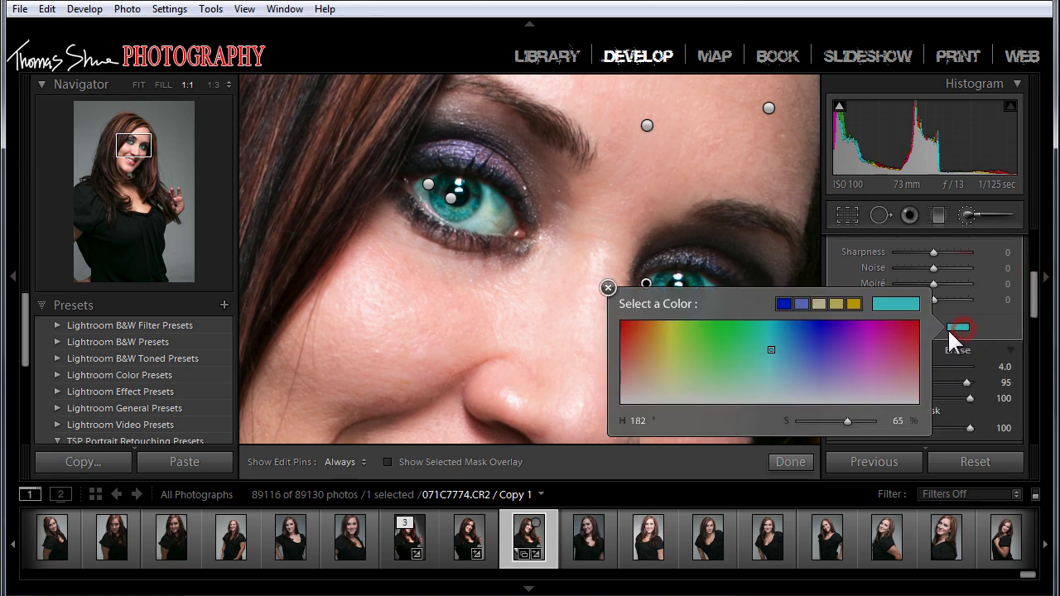
left_click_drag(783, 341, 601, 405)
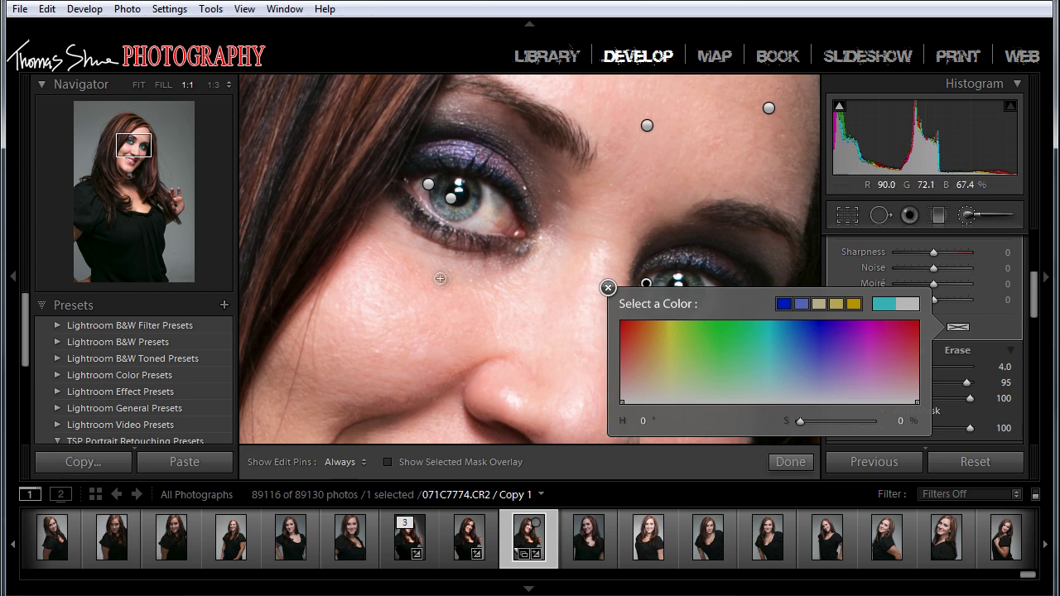
left_click(610, 287)
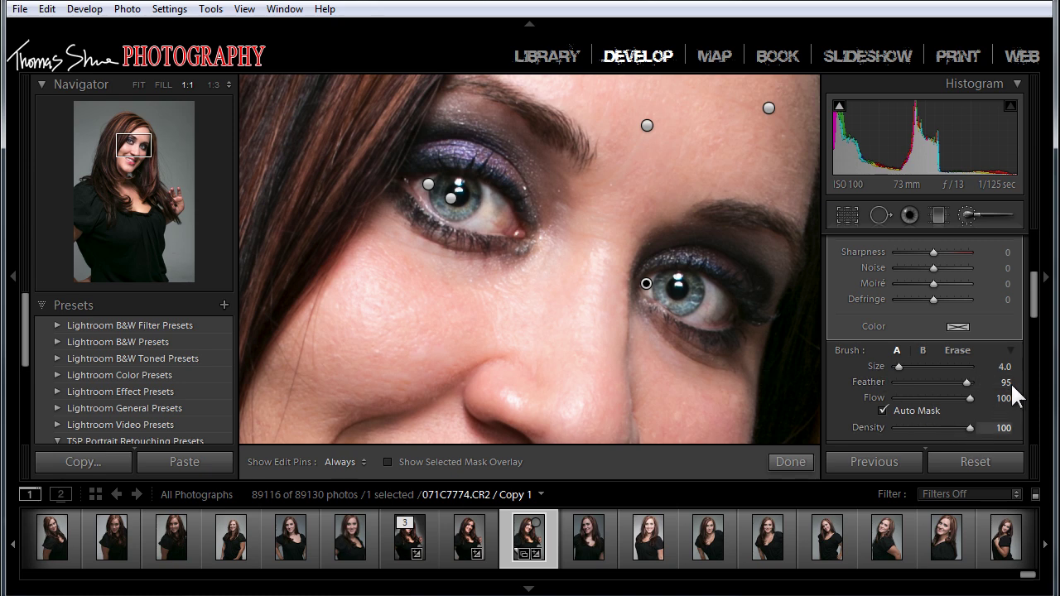
left_click_drag(1036, 307, 1035, 261)
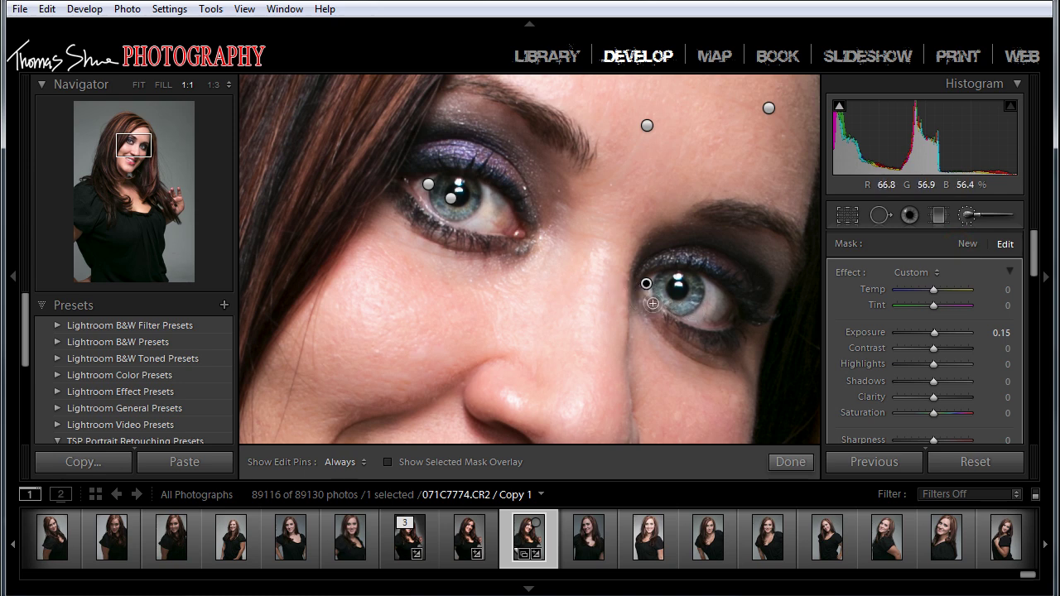
Try a softer teal tint at hue 183 and saturation 50% on the eye mask, and undo the color change.
left_click_drag(1034, 251, 1035, 303)
left_click(958, 349)
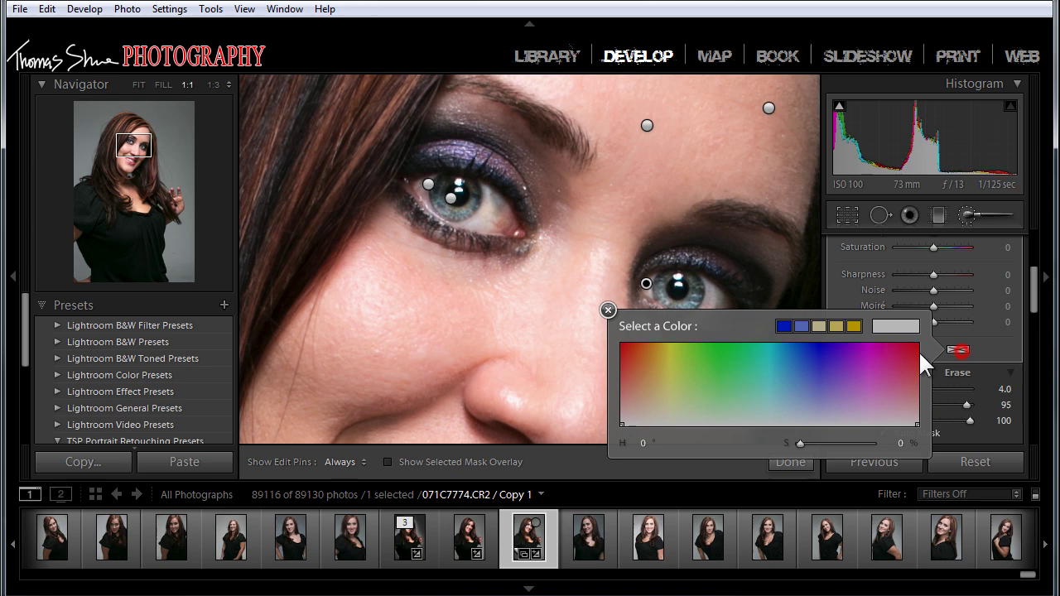
left_click(783, 397)
left_click_drag(784, 397, 772, 384)
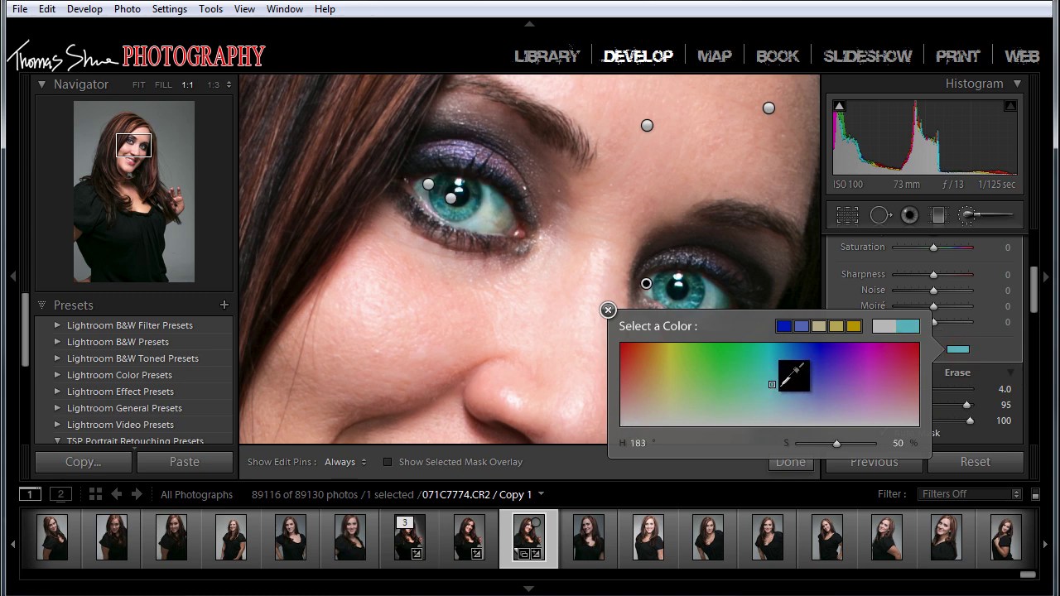
key("ctrl+z")
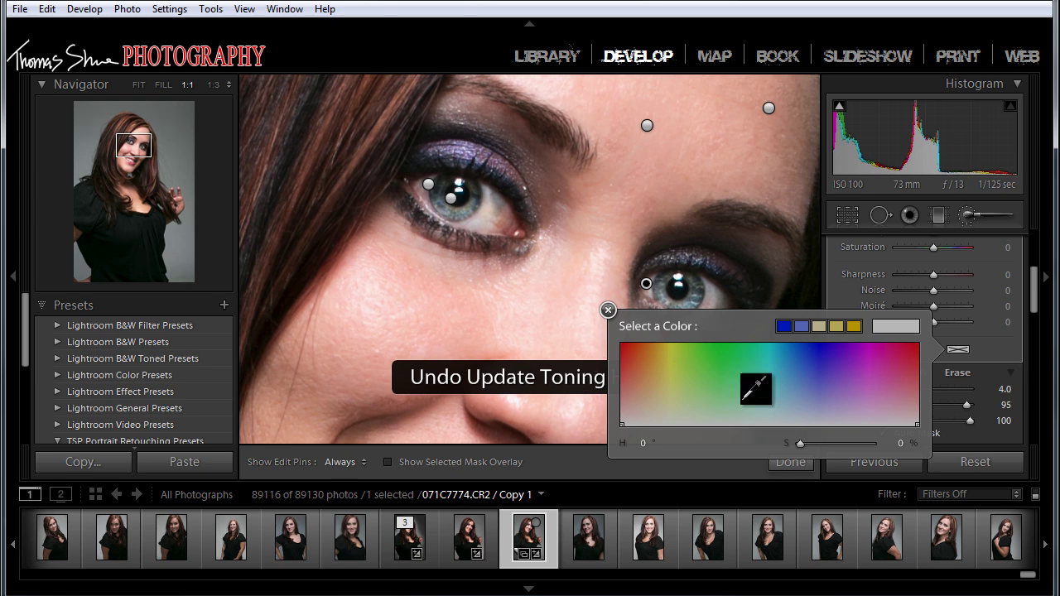
left_click(609, 309)
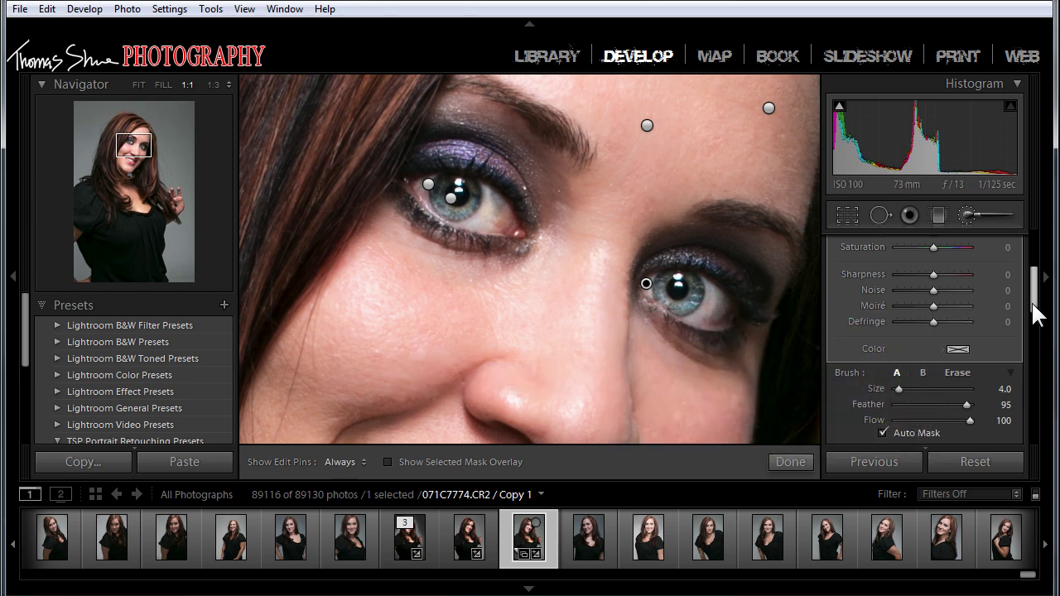
Start another new adjustment brush mask and set its color to a pale teal at hue 179 and saturation 30%.
left_click_drag(1033, 305, 1033, 253)
left_click(966, 243)
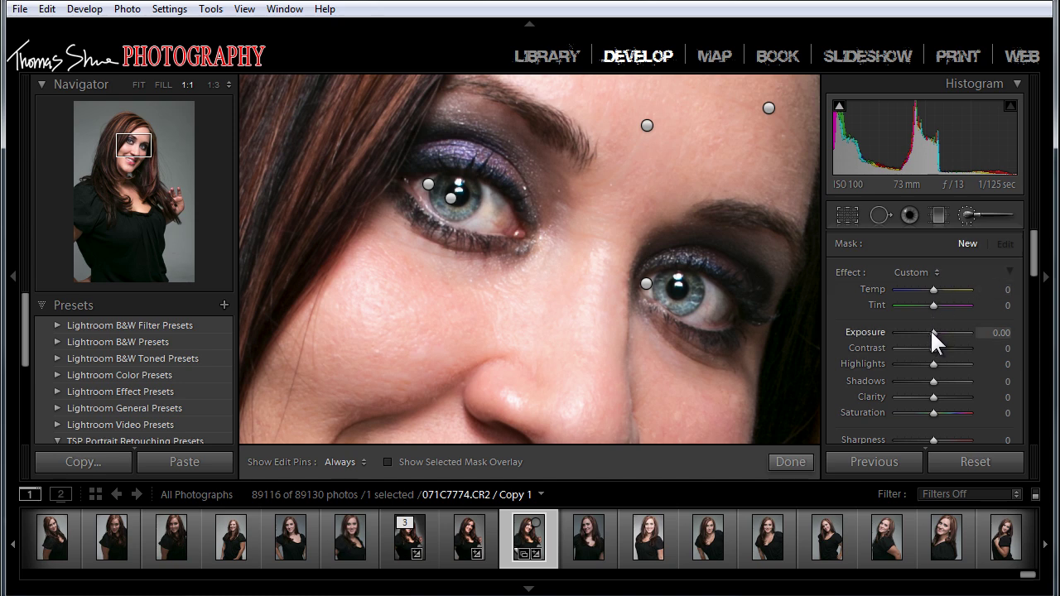
left_click_drag(1034, 268, 1035, 319)
left_click(959, 308)
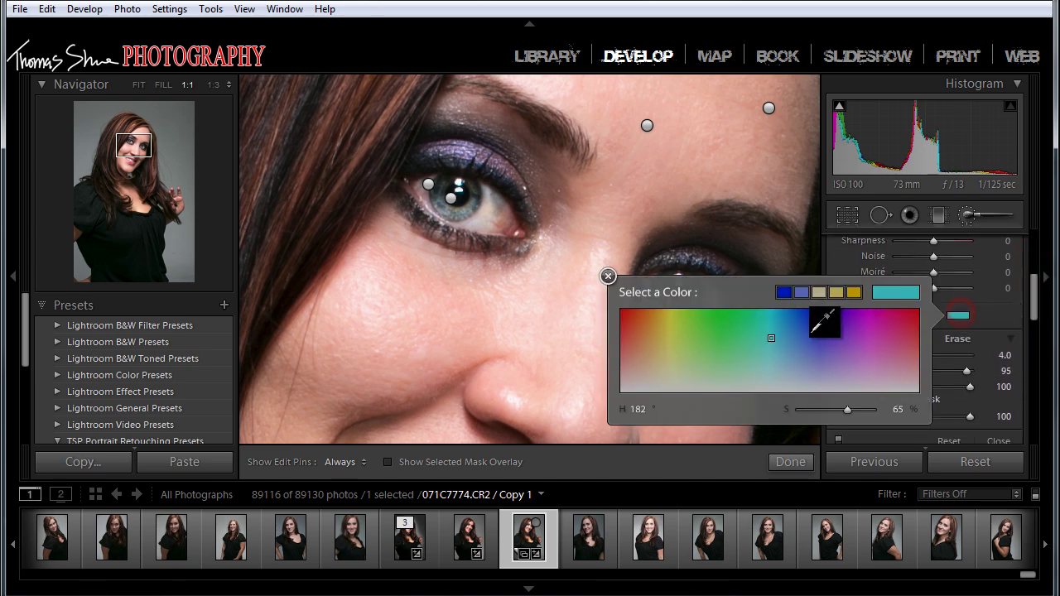
left_click_drag(767, 358, 769, 369)
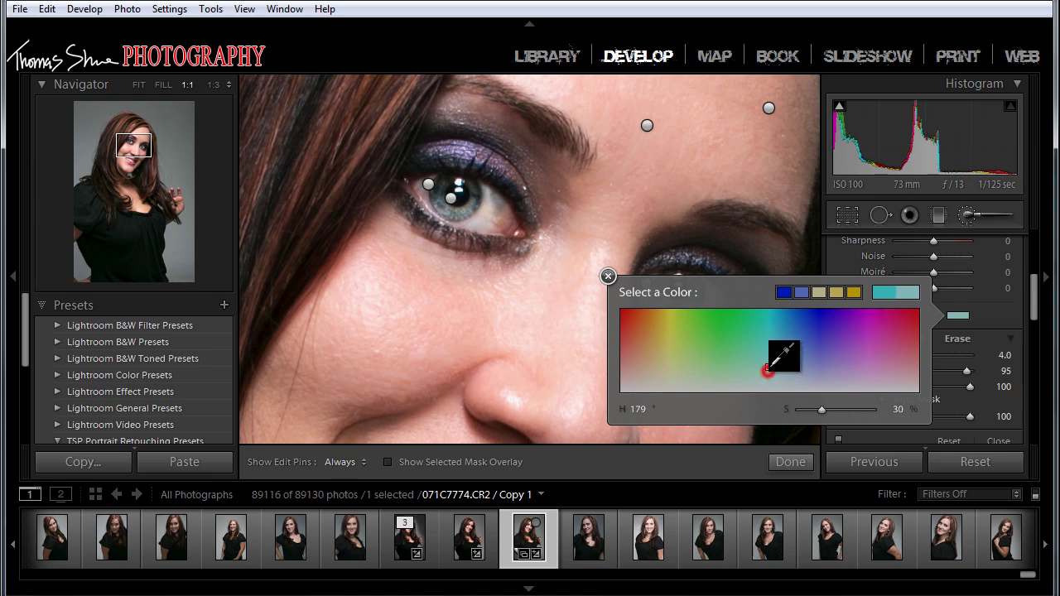
left_click(609, 276)
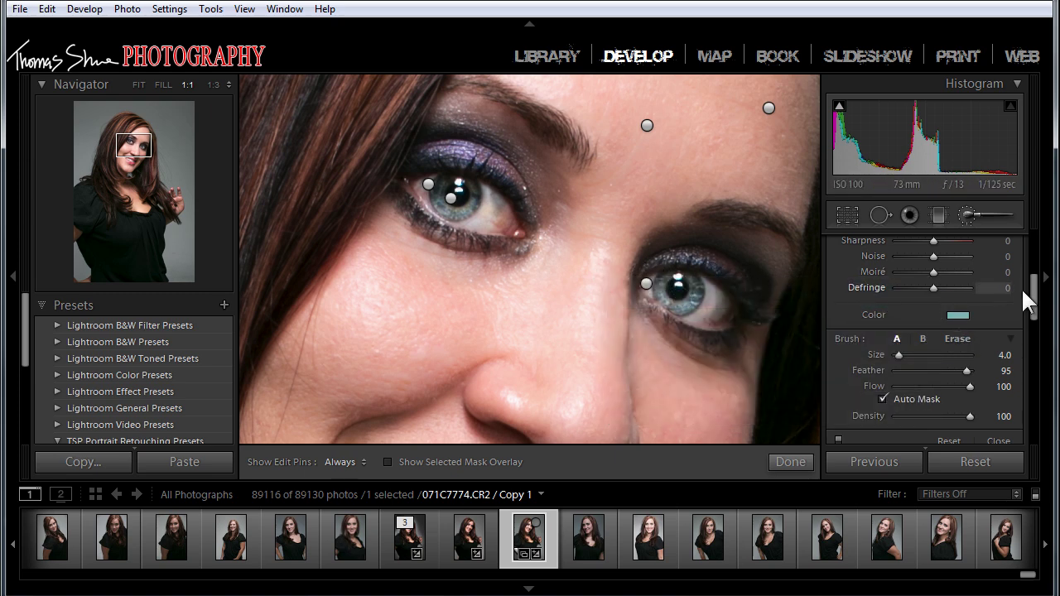
Set the new mask's exposure to 0.15 and paint it over both irises with the brush at size 2.0.
left_click(1027, 290)
left_click_drag(1035, 305, 1036, 263)
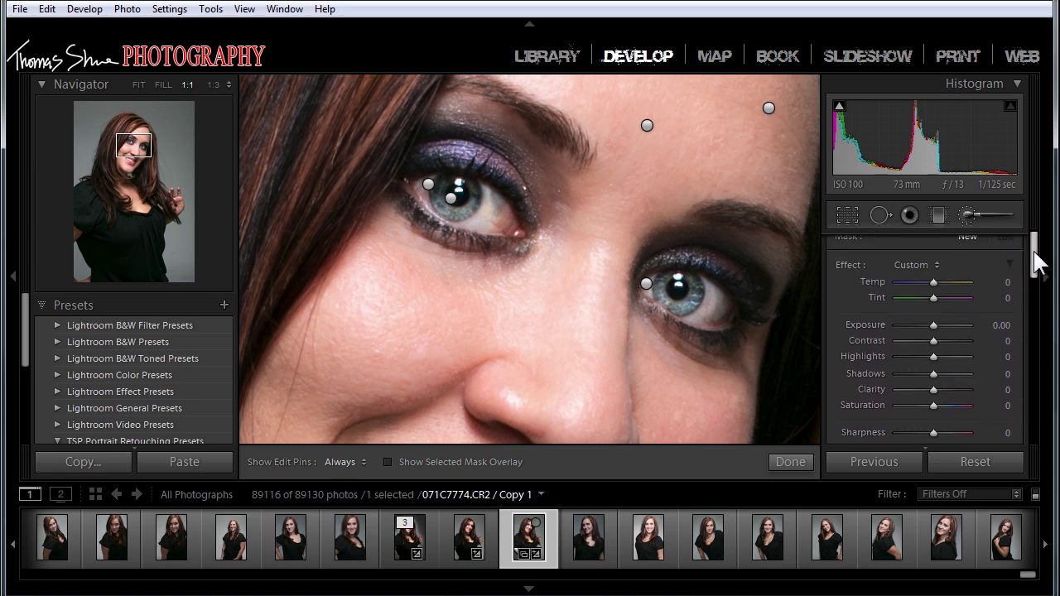
left_click(1001, 325)
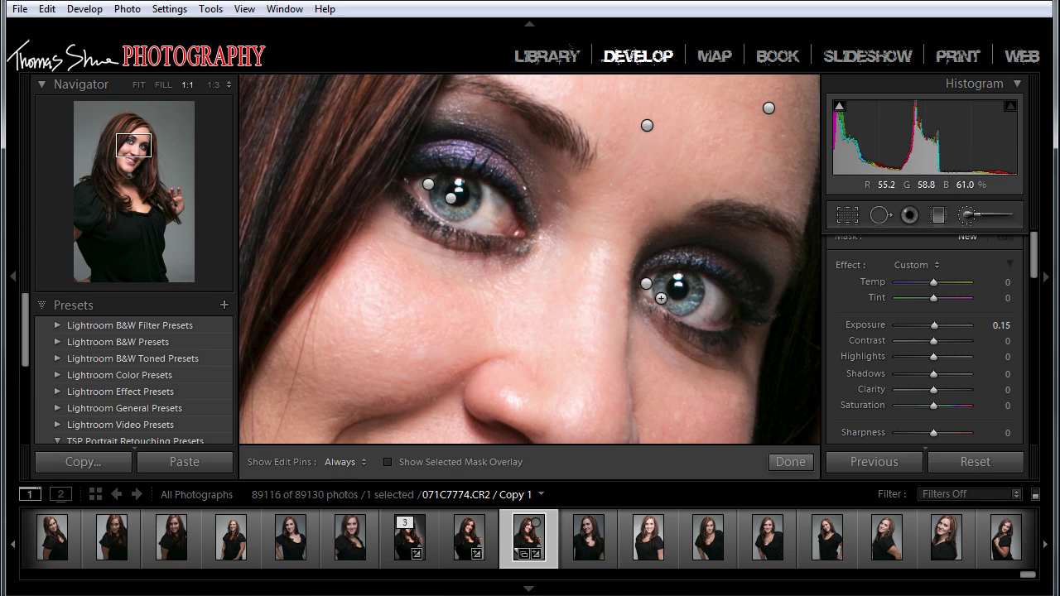
key("h")
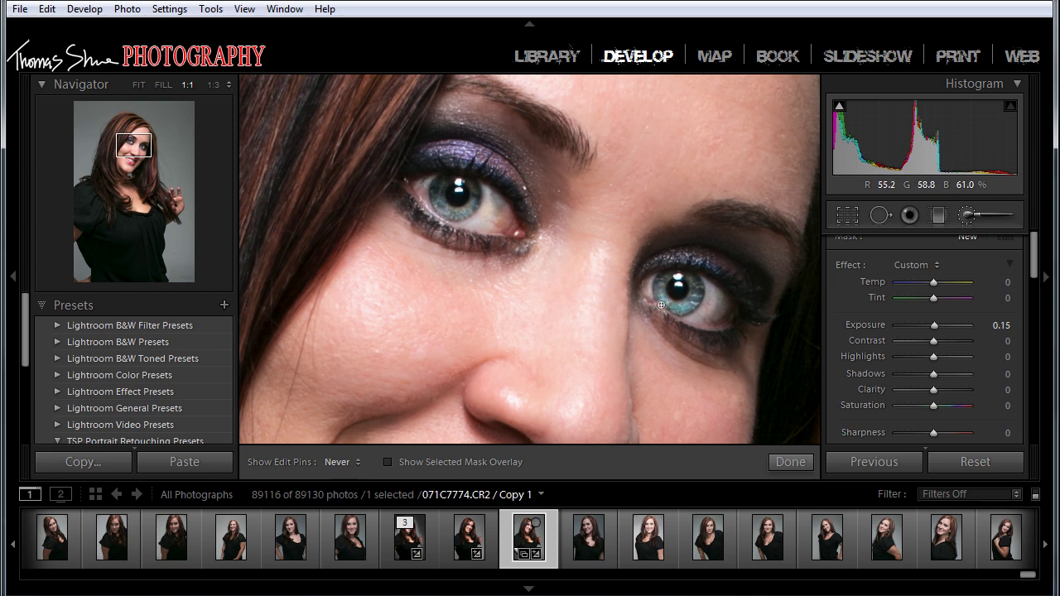
key("h")
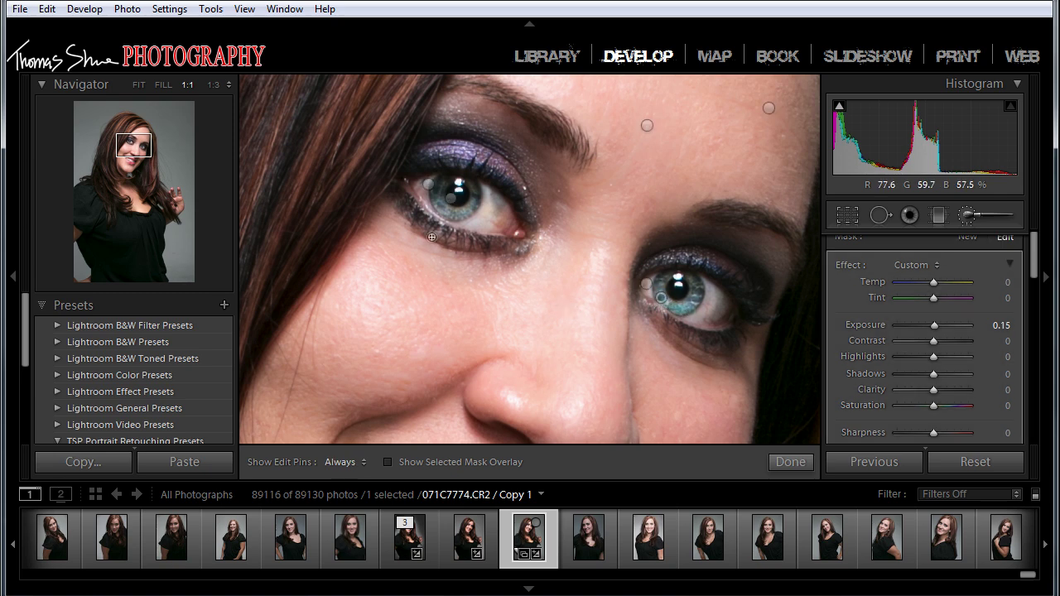
key("h")
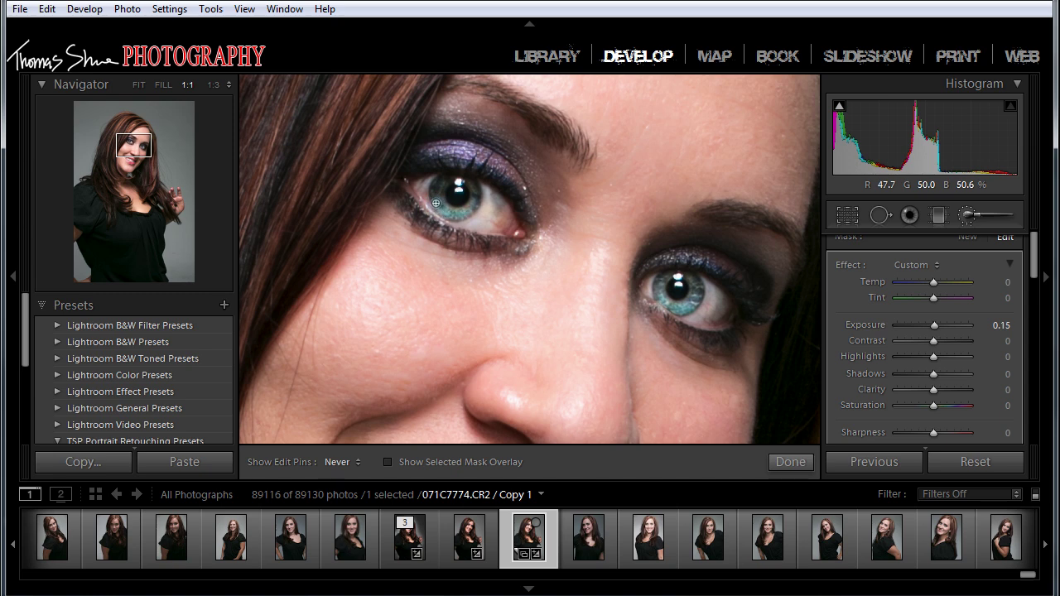
key("h")
Set the iris mask's clarity to 31 and reduce its color to a near-neutral tint at hue 167 and saturation 3%.
left_click_drag(933, 389, 942, 388)
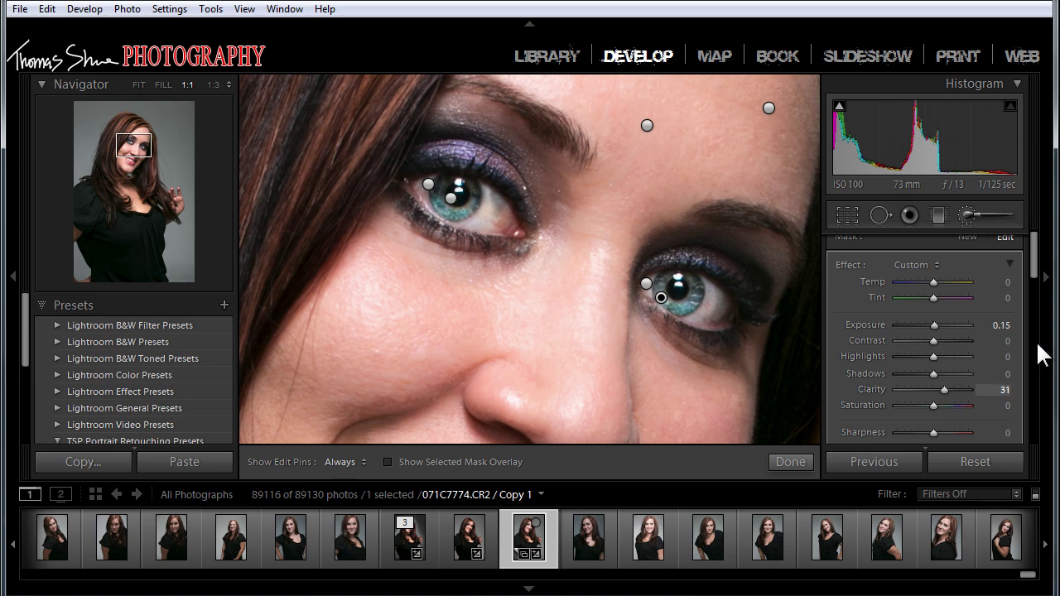
mouse_move(1036, 265)
left_mouse_down()
mouse_move(1034, 327)
mouse_move(1032, 304)
left_mouse_up()
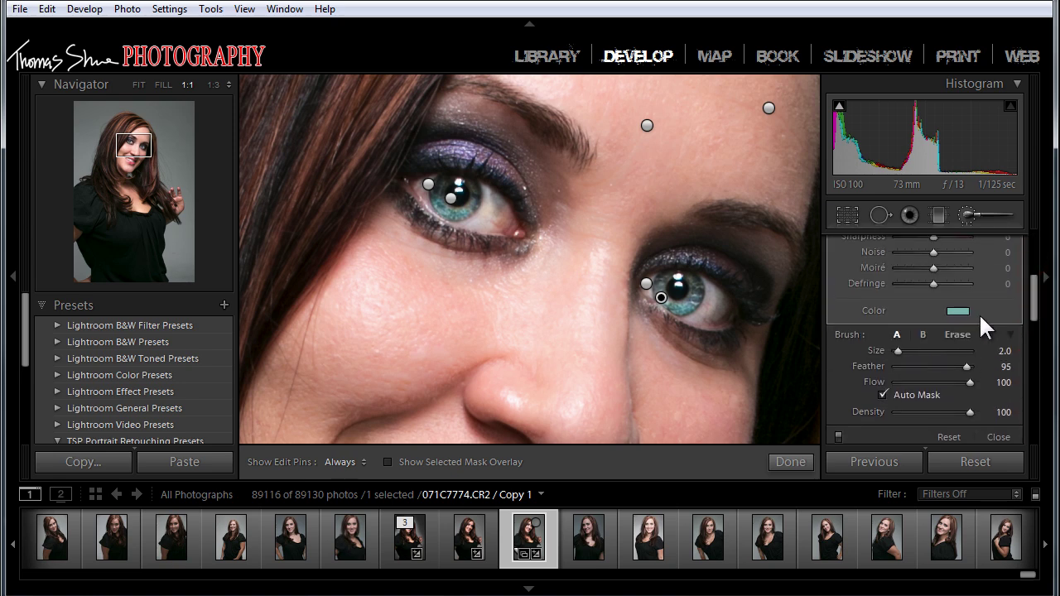
left_click(959, 311)
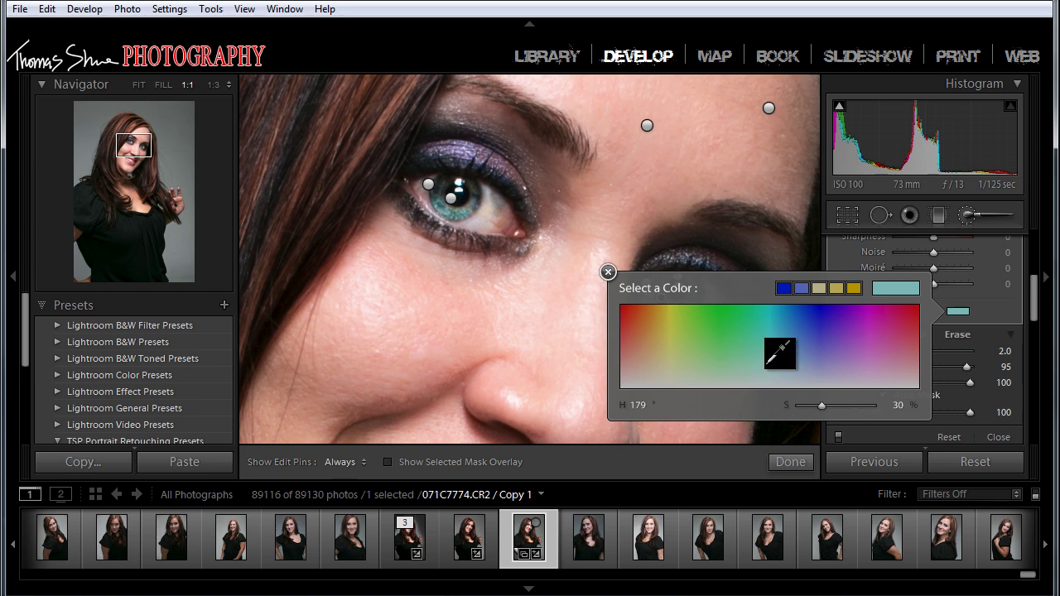
left_click_drag(765, 363, 757, 386)
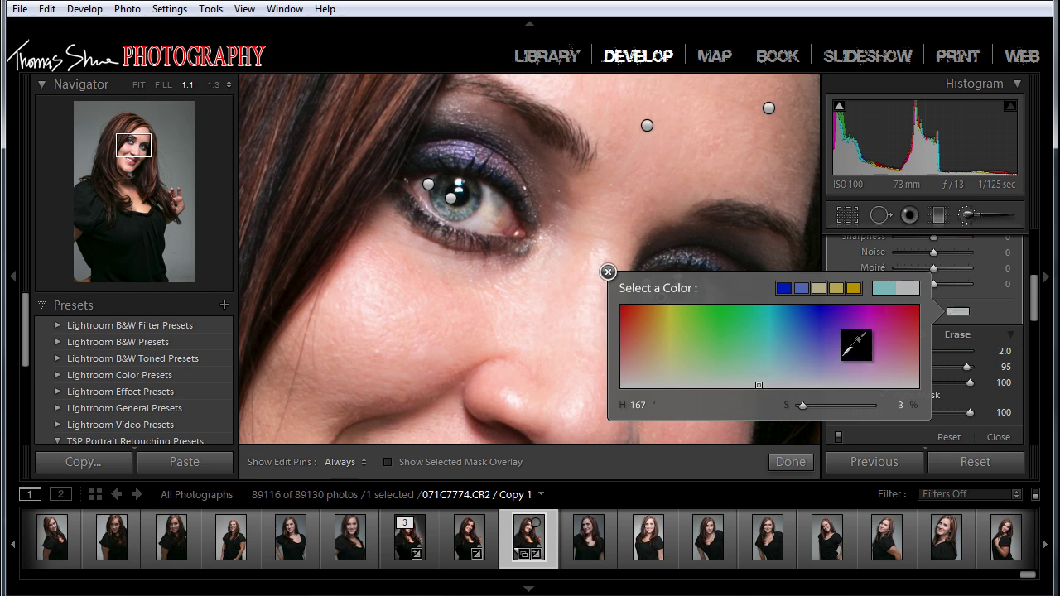
left_click(608, 270)
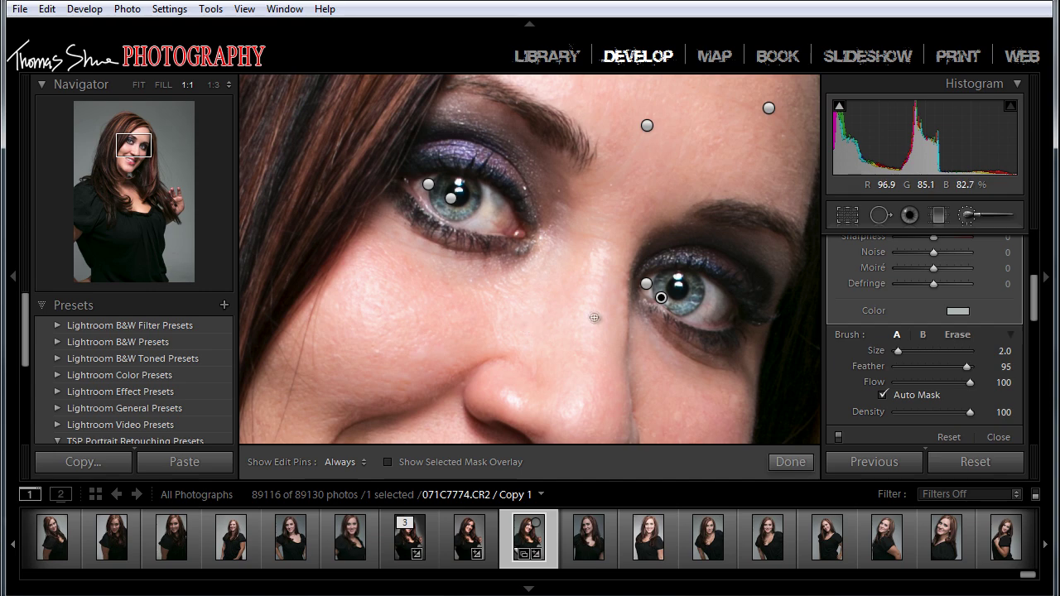
Show the portrait at Fill zoom and start a new adjustment brush mask with the 1 TSP Hair Builder Brush preset.
left_click(139, 84)
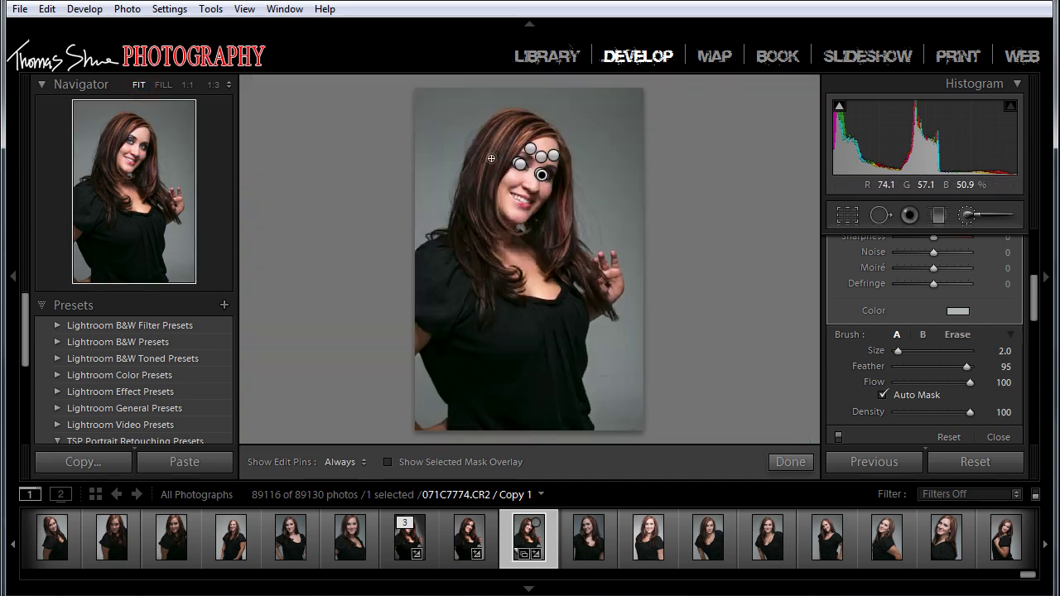
left_click(163, 84)
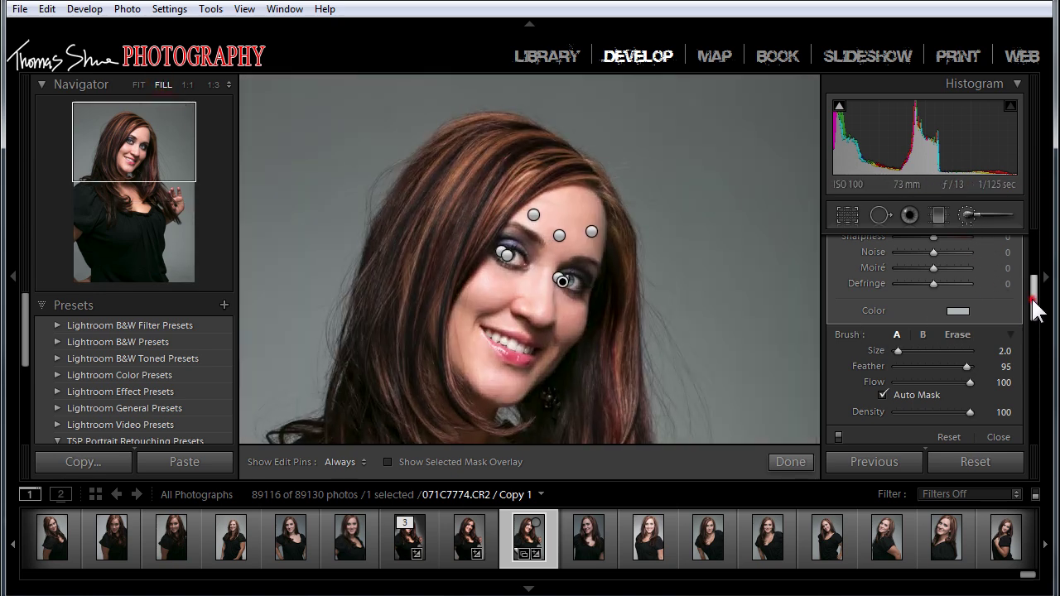
left_click_drag(1033, 300, 1030, 225)
left_click(969, 245)
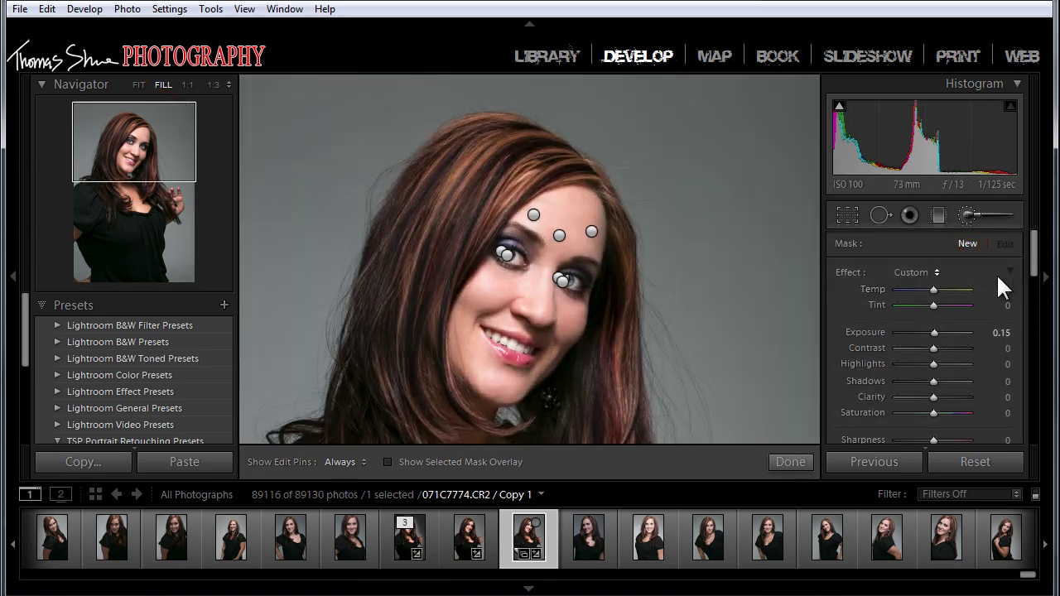
left_click(937, 275)
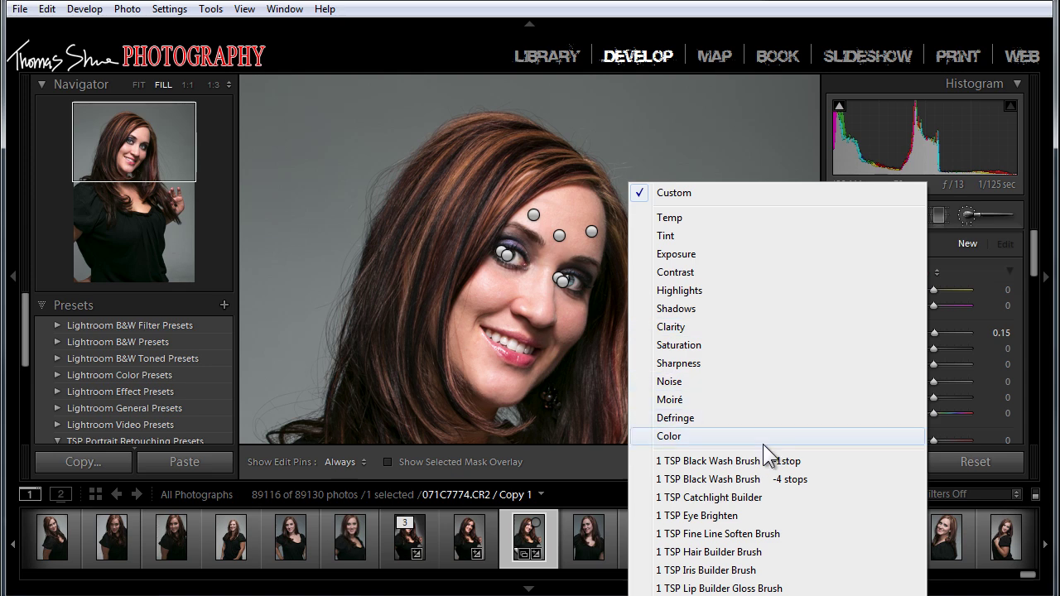
left_click(734, 551)
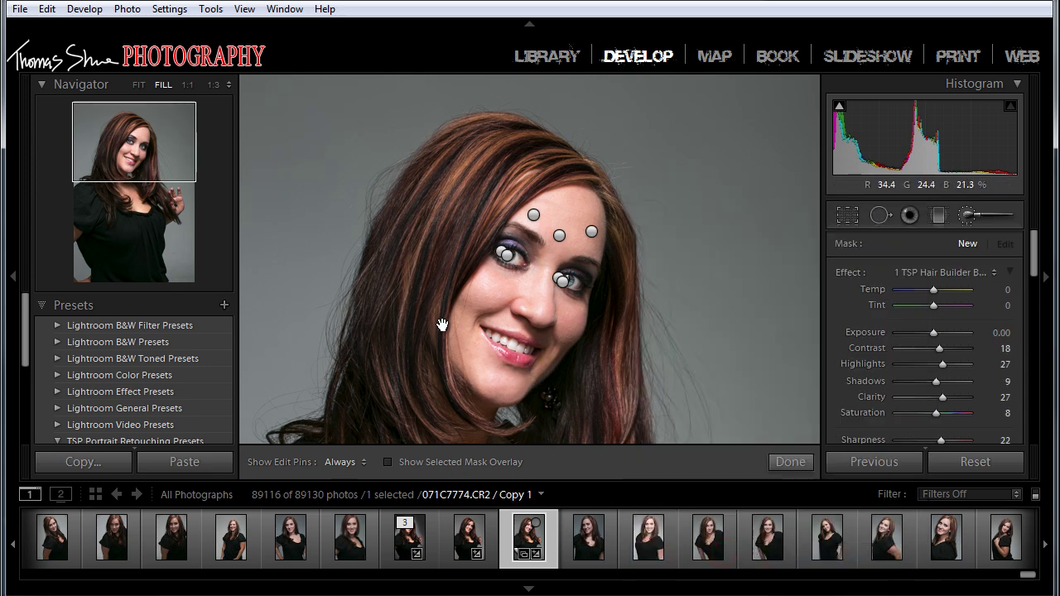
Set the hair brush to size 10.0 and flow 45, keeping Auto Mask on.
mouse_move(436, 323)
left_mouse_down()
mouse_move(438, 253)
mouse_move(419, 282)
left_mouse_up()
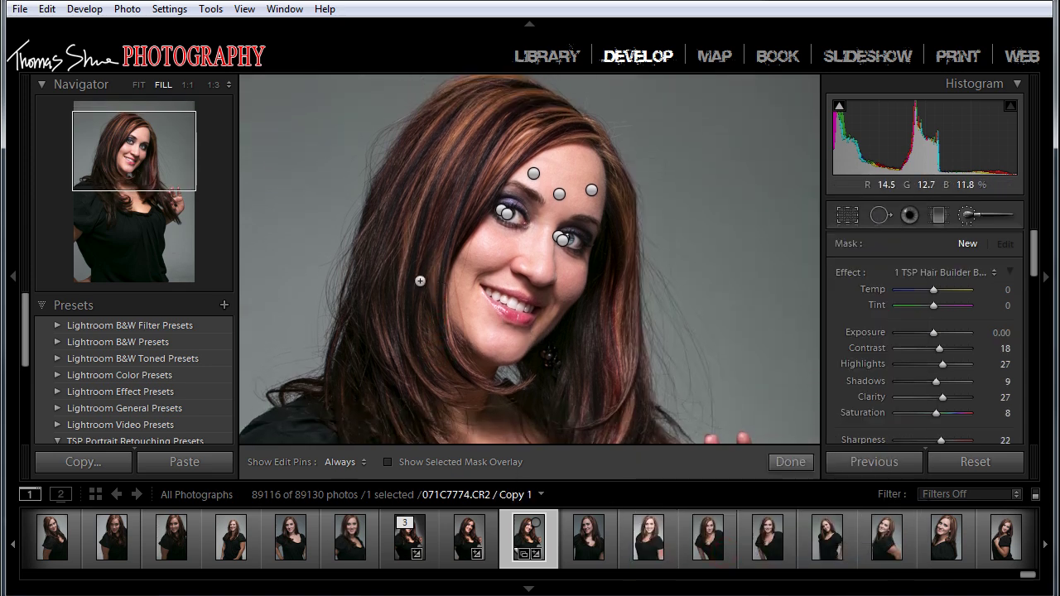
scroll(416, 260, "up", 3)
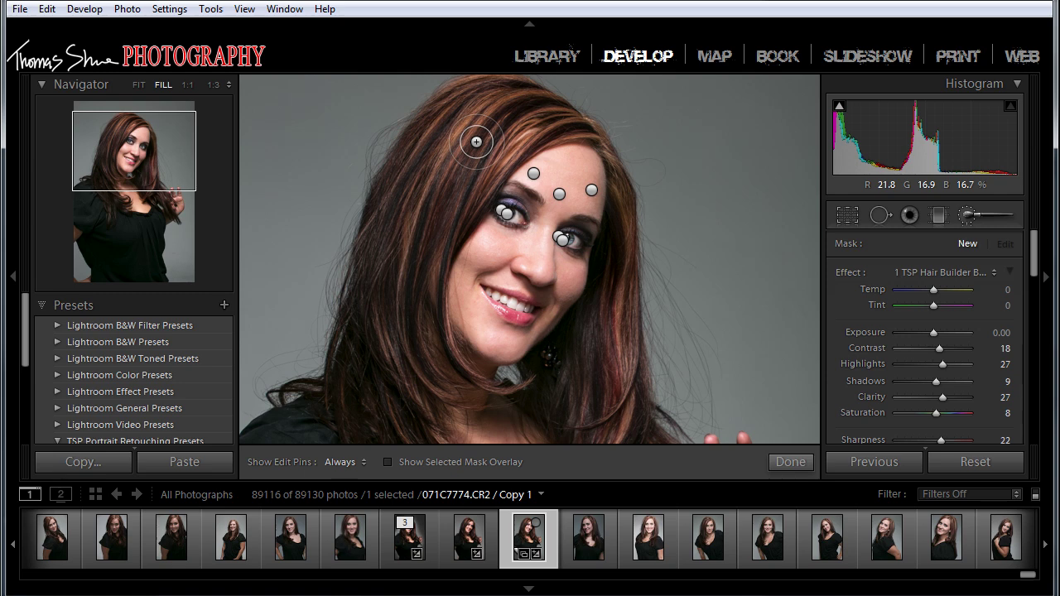
scroll(480, 135, "down", 3)
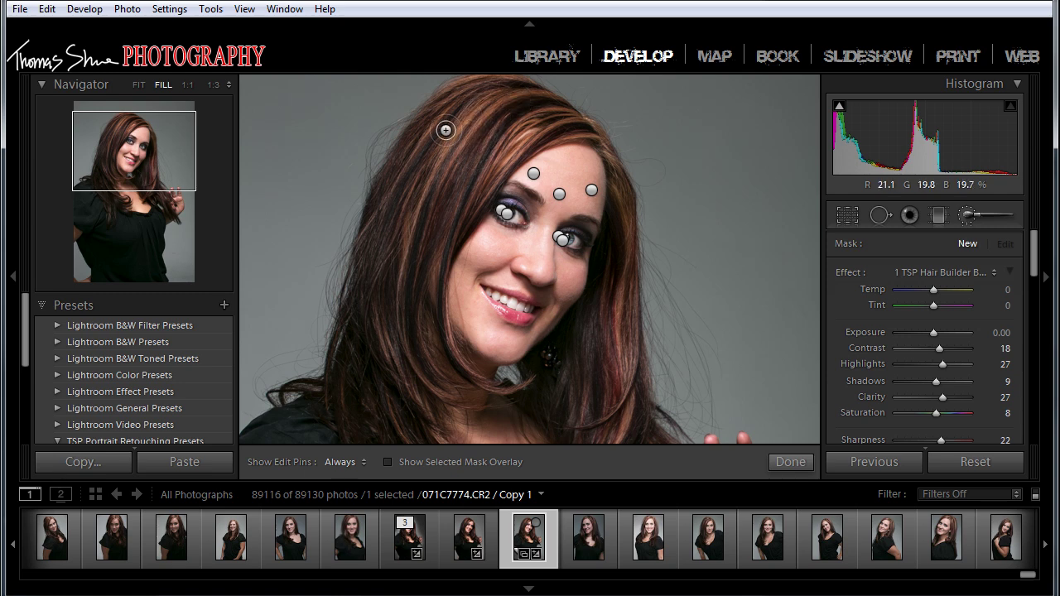
left_click_drag(1034, 246, 1034, 303)
left_click(930, 320)
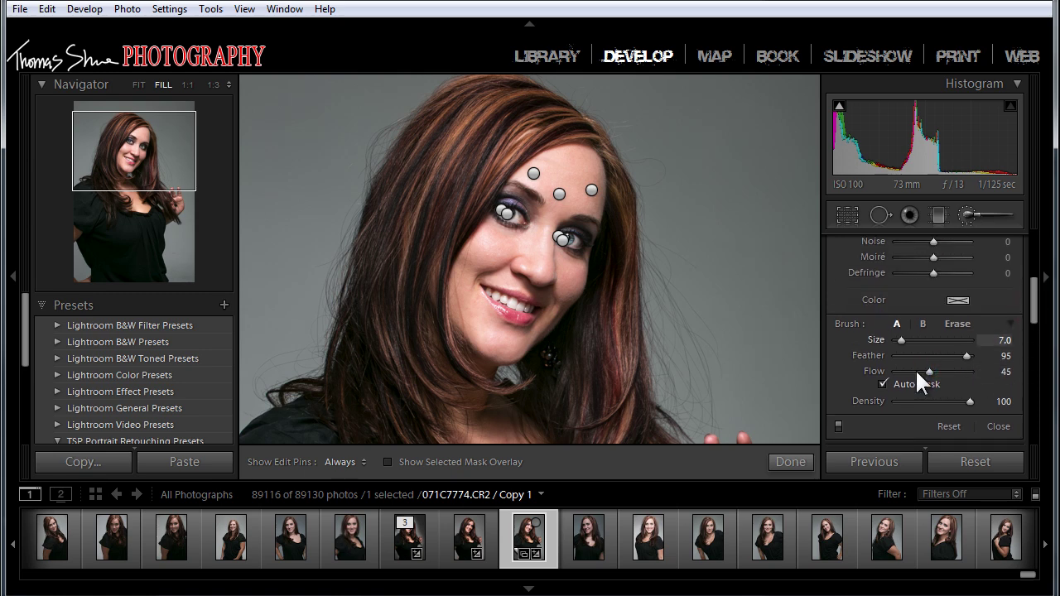
key("bracketright")
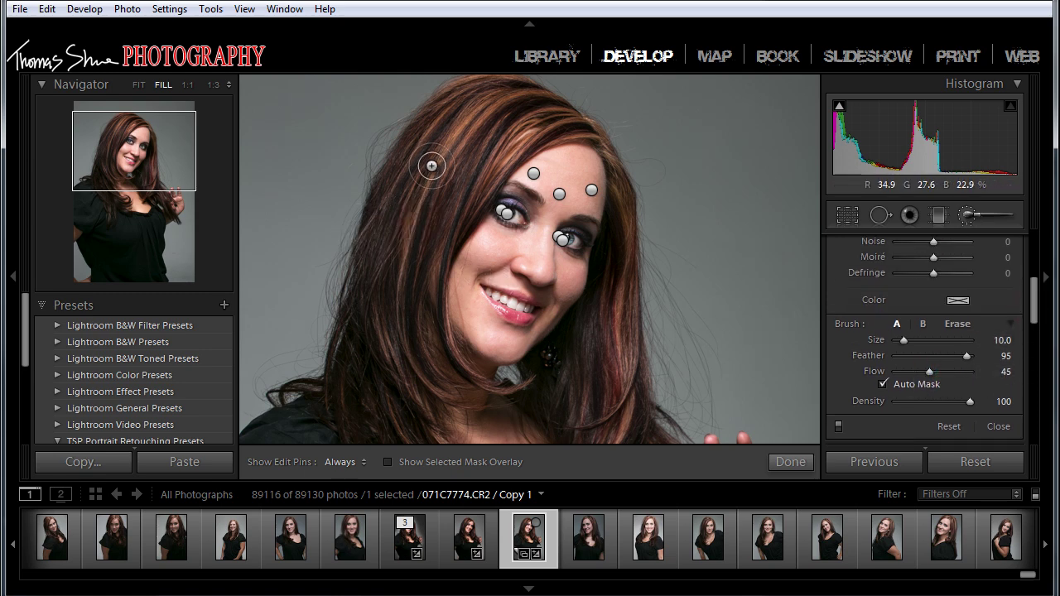
Paint the hair builder effect over the hair on both sides of the face, from the crown down to the ends over the shoulders.
key("h")
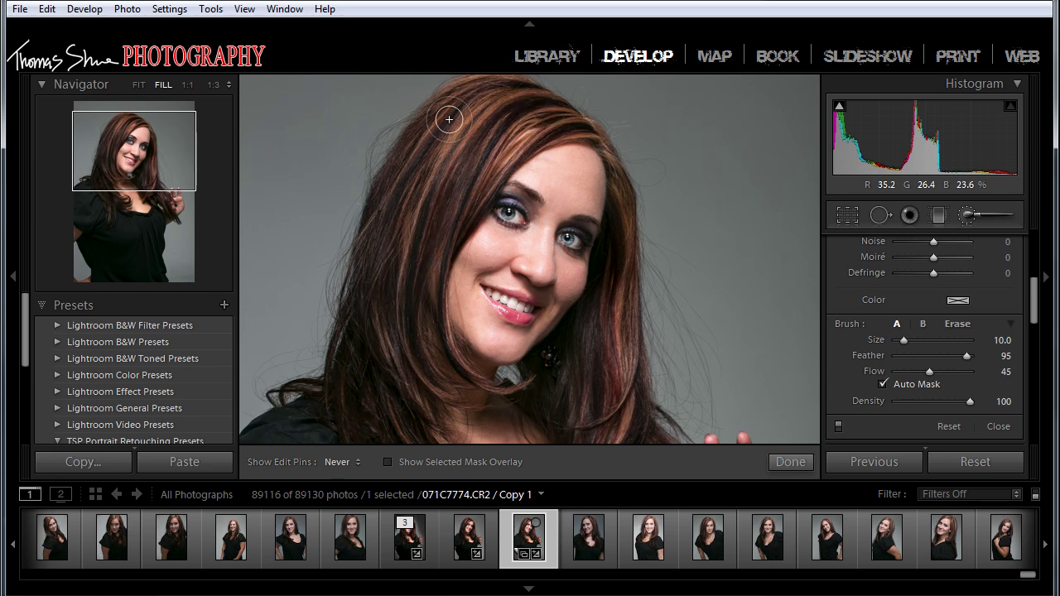
key("h")
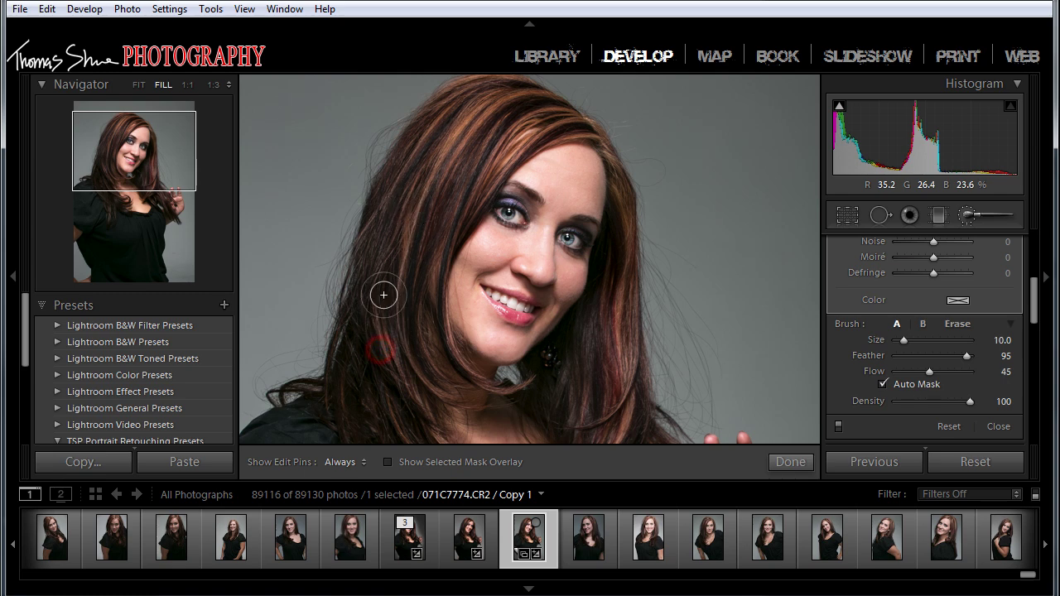
left_click_drag(381, 334, 374, 240)
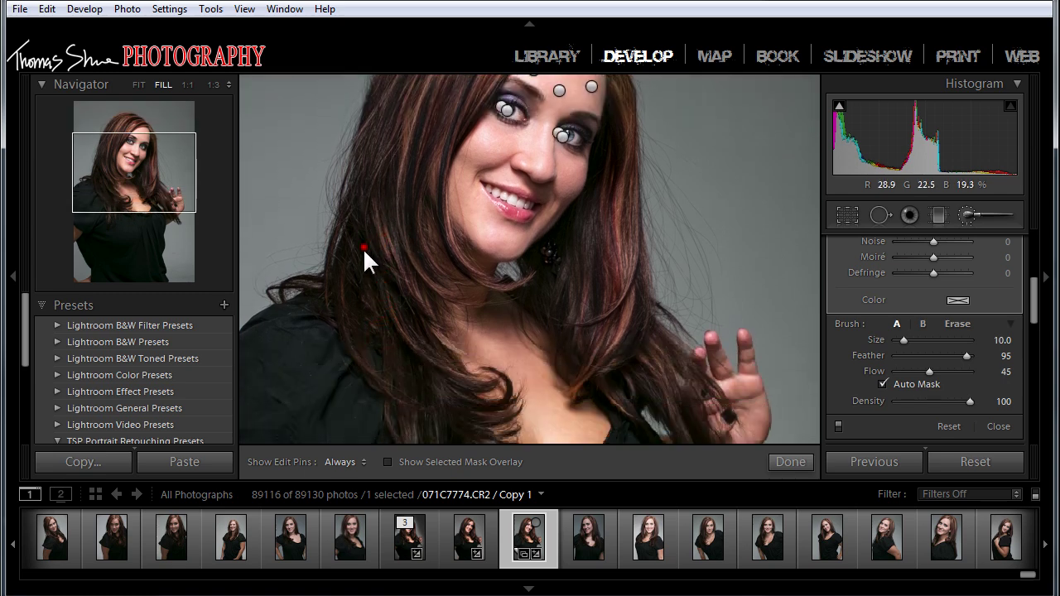
key("h")
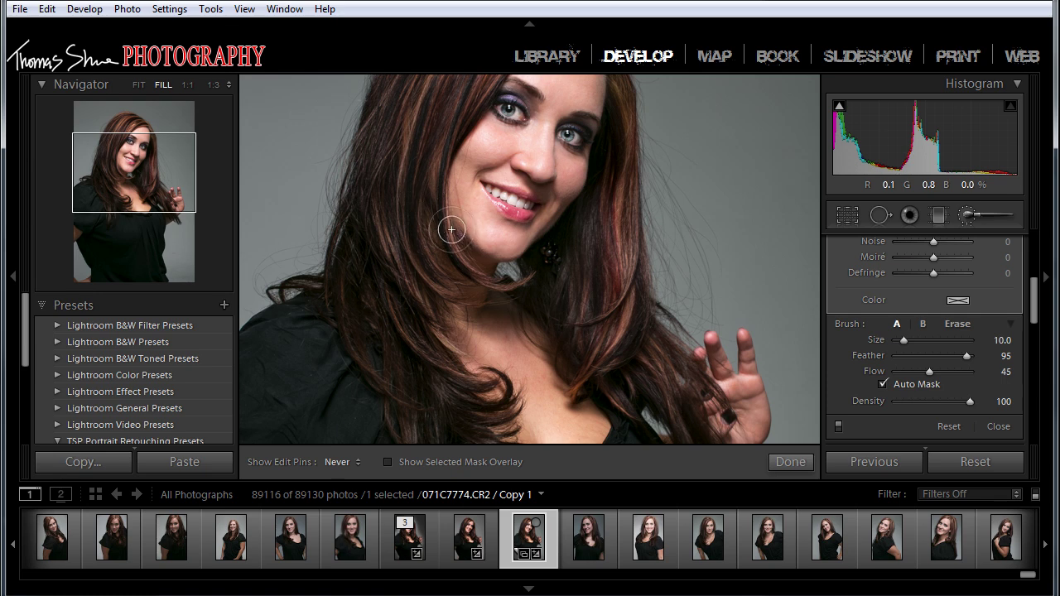
key("h")
left_click_drag(374, 201, 389, 258)
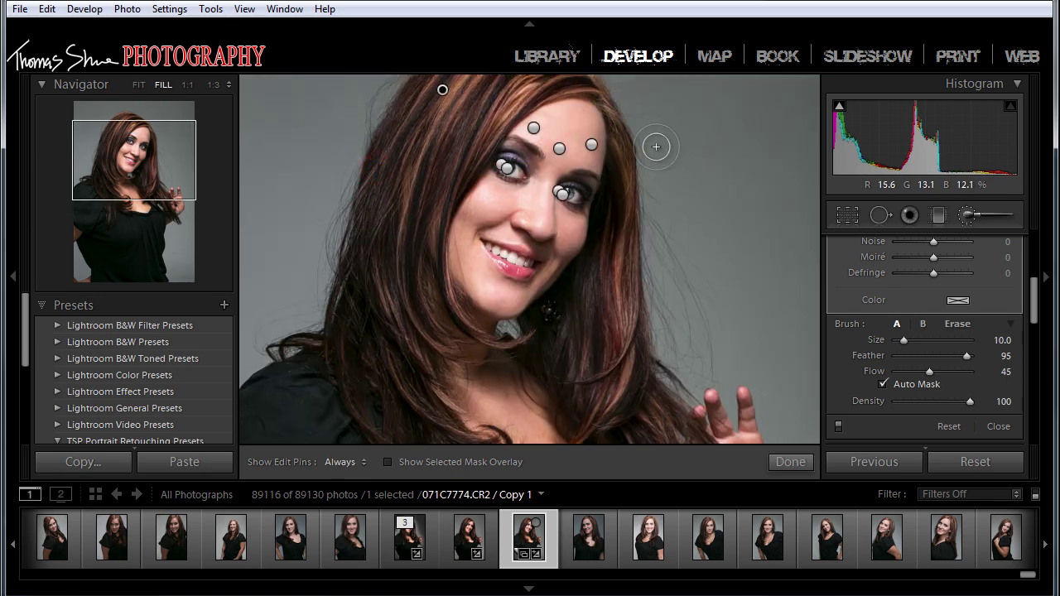
key("h")
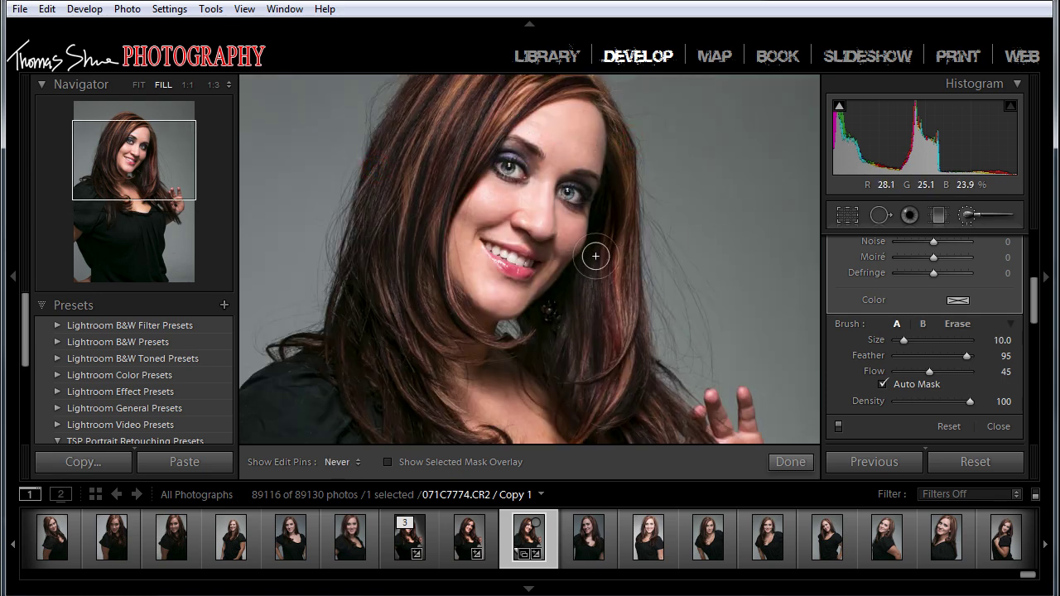
key("h")
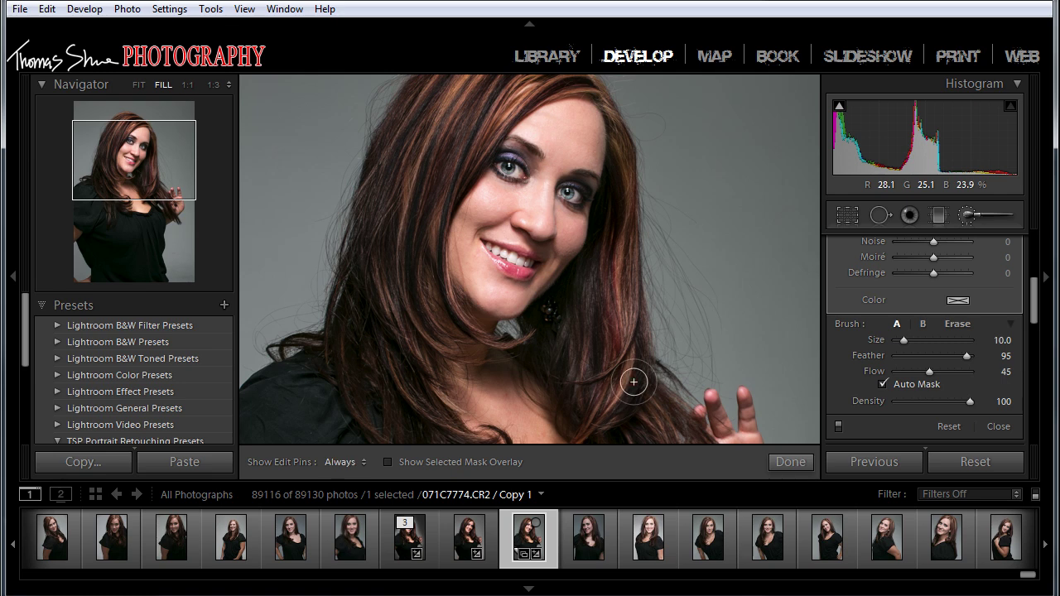
scroll(613, 278, "down", 4)
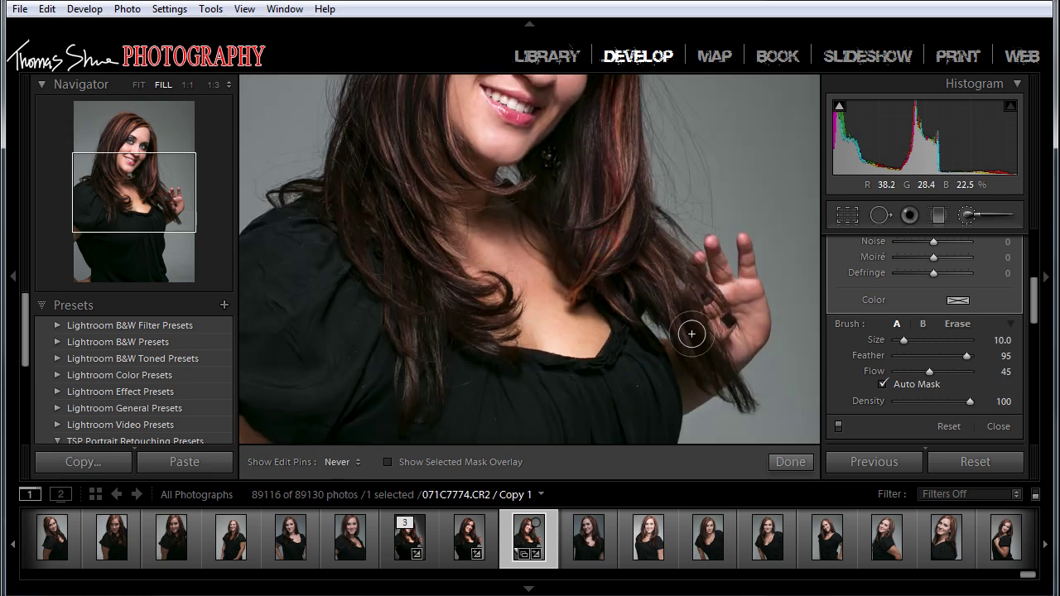
key("h")
left_click(438, 268)
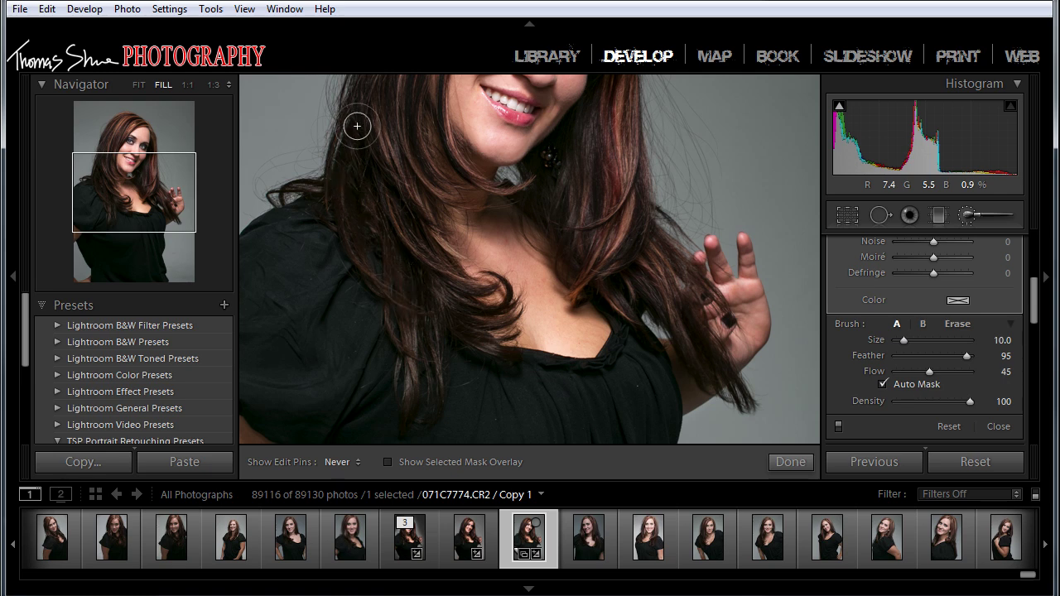
key("h")
left_click_drag(369, 140, 382, 324)
key("h")
left_click(391, 184)
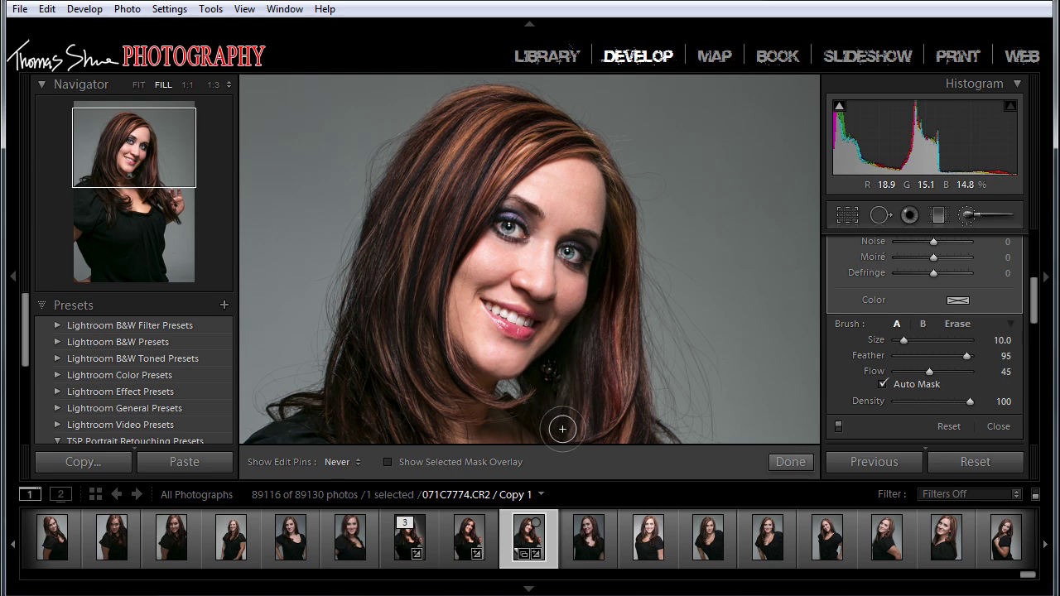
key("h")
left_click_drag(609, 396, 622, 331)
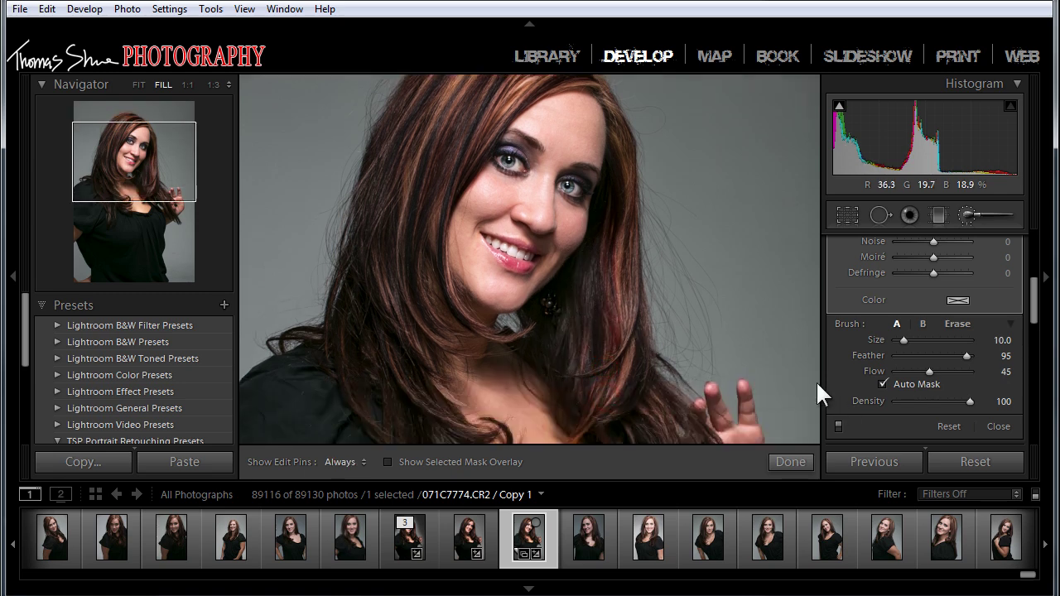
Start another new mask with the same hair builder settings and raise the brush flow.
mouse_move(1032, 299)
left_mouse_down()
mouse_move(1032, 247)
mouse_move(1032, 322)
left_mouse_up()
left_click(970, 242)
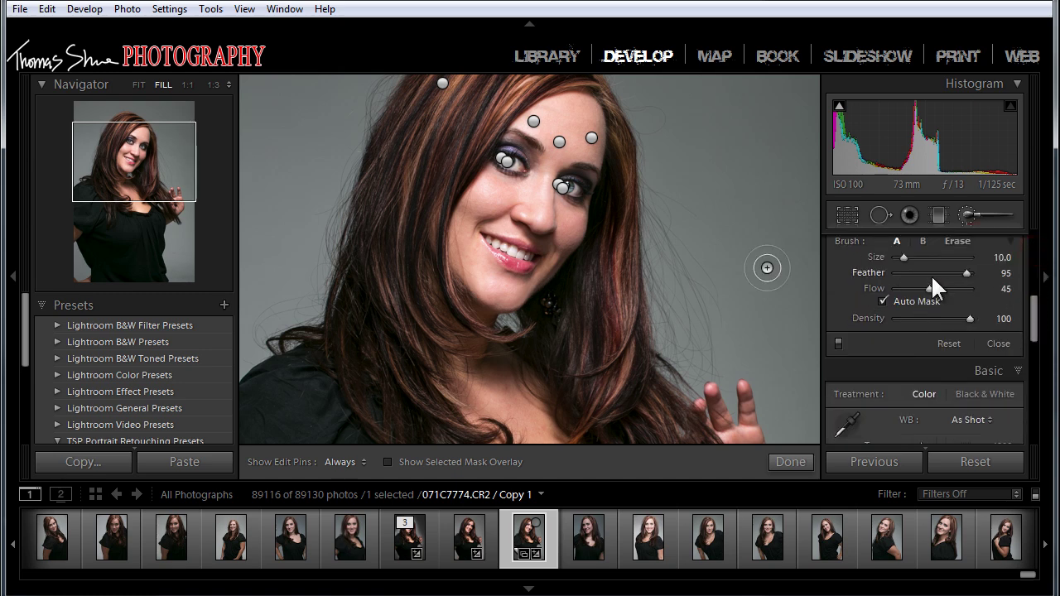
left_click_drag(931, 288, 970, 288)
Reduce the brush size to 4.0 and paint the hair builder effect along the strands at the crown, with the edit pins hidden.
left_click_drag(1034, 318, 1039, 278)
left_click_drag(441, 156, 443, 241)
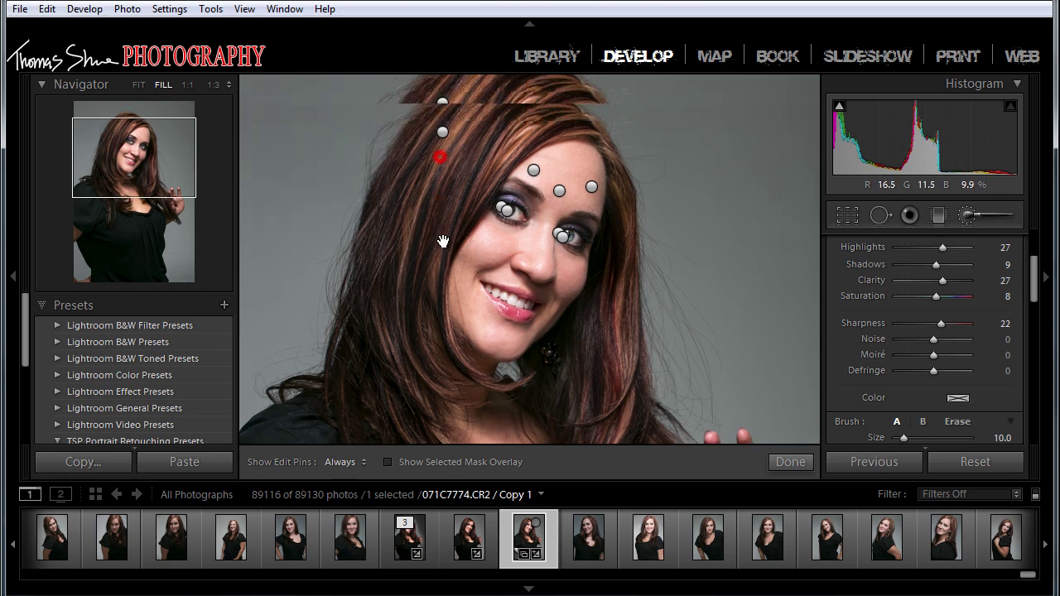
key("[")
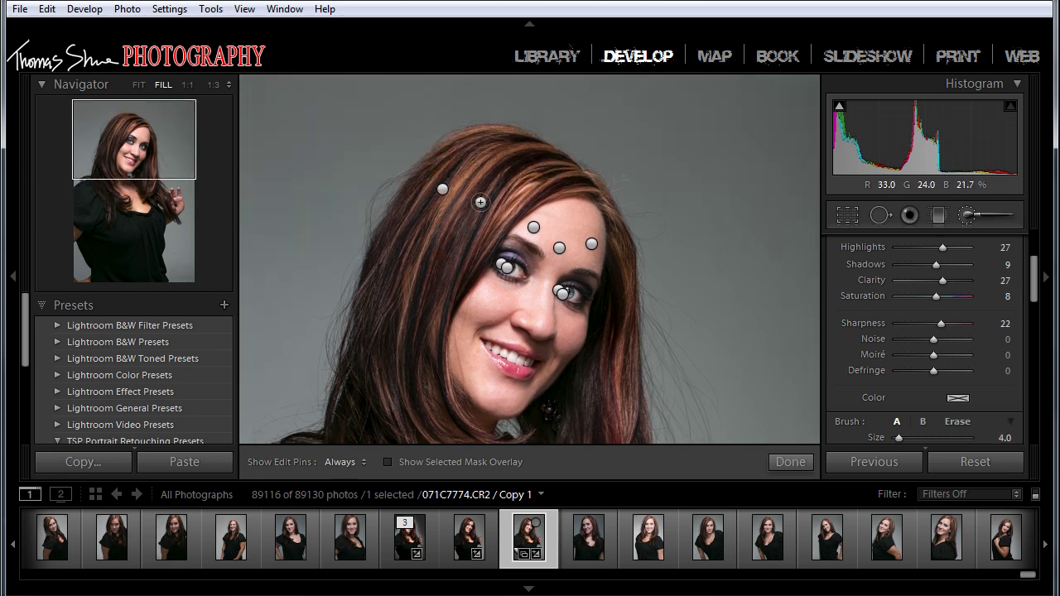
key("h")
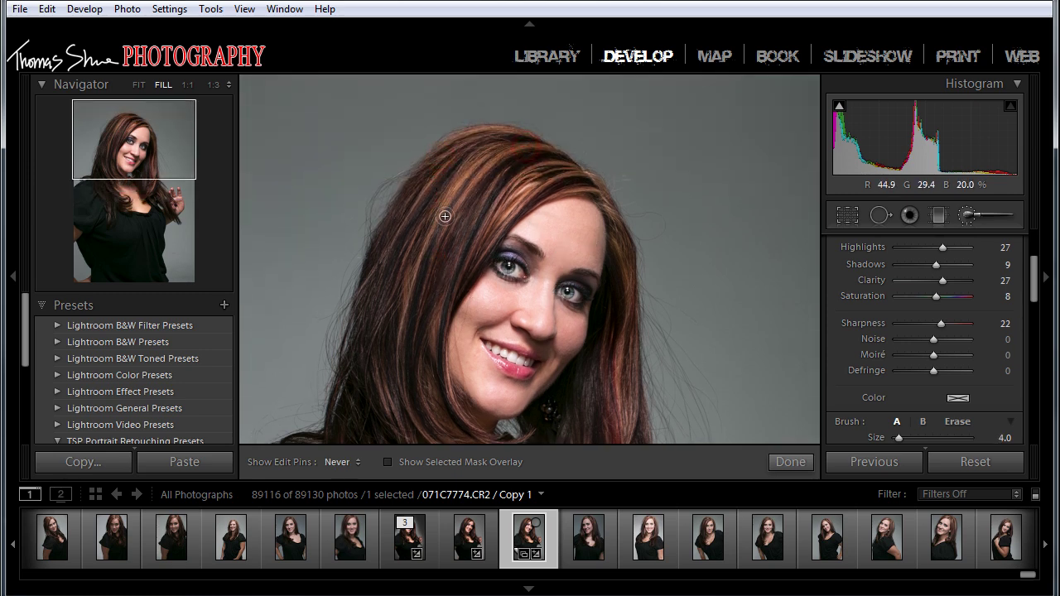
mouse_move(481, 212)
left_mouse_down()
mouse_move(549, 163)
mouse_move(469, 253)
mouse_move(558, 173)
left_mouse_up()
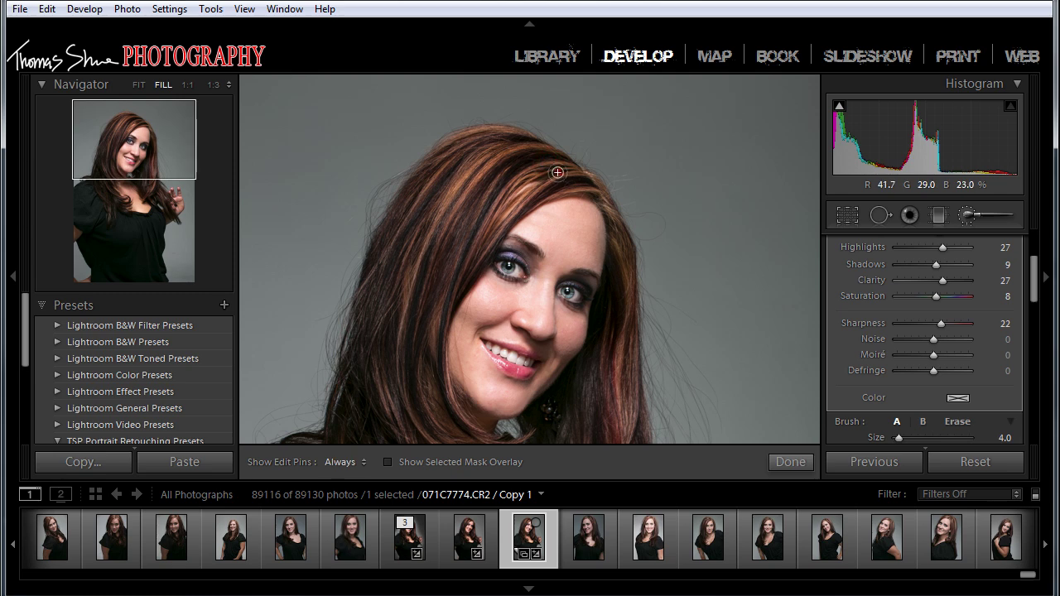
mouse_move(494, 133)
left_mouse_down()
mouse_move(458, 146)
mouse_move(404, 199)
left_mouse_up()
Enlarge the brush to size 9.0 and paint the hair left of the face from the crown to the curls on the chest.
scroll(466, 160, "up", 5)
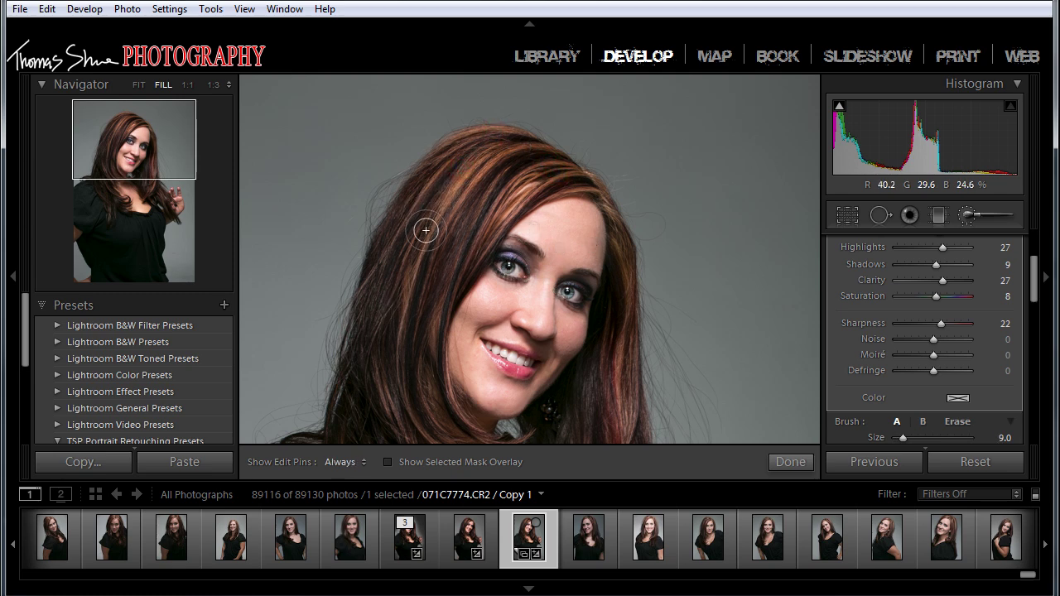
mouse_move(425, 231)
left_mouse_down()
mouse_move(383, 343)
mouse_move(420, 279)
left_mouse_up()
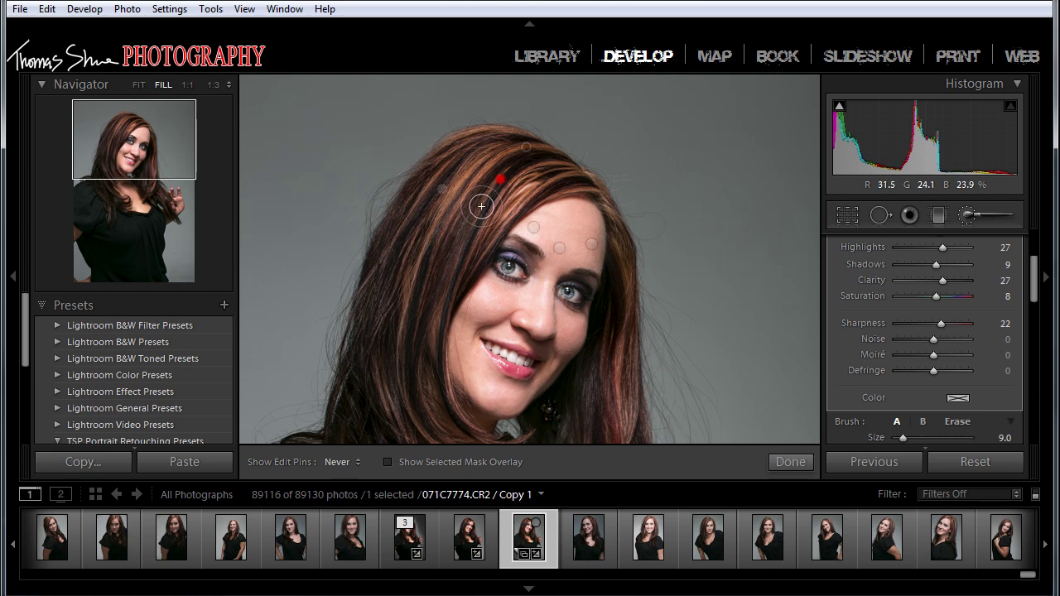
mouse_move(416, 315)
left_mouse_down()
mouse_move(452, 142)
mouse_move(411, 314)
left_mouse_up()
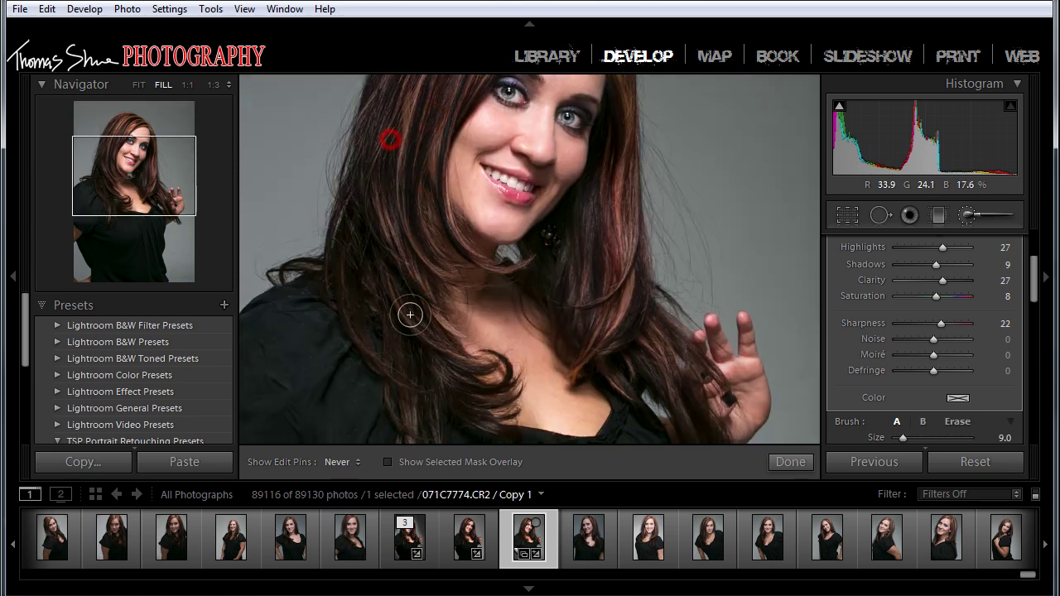
mouse_move(376, 216)
left_mouse_down()
mouse_move(377, 276)
mouse_move(406, 353)
left_mouse_up()
left_click_drag(398, 247, 463, 369)
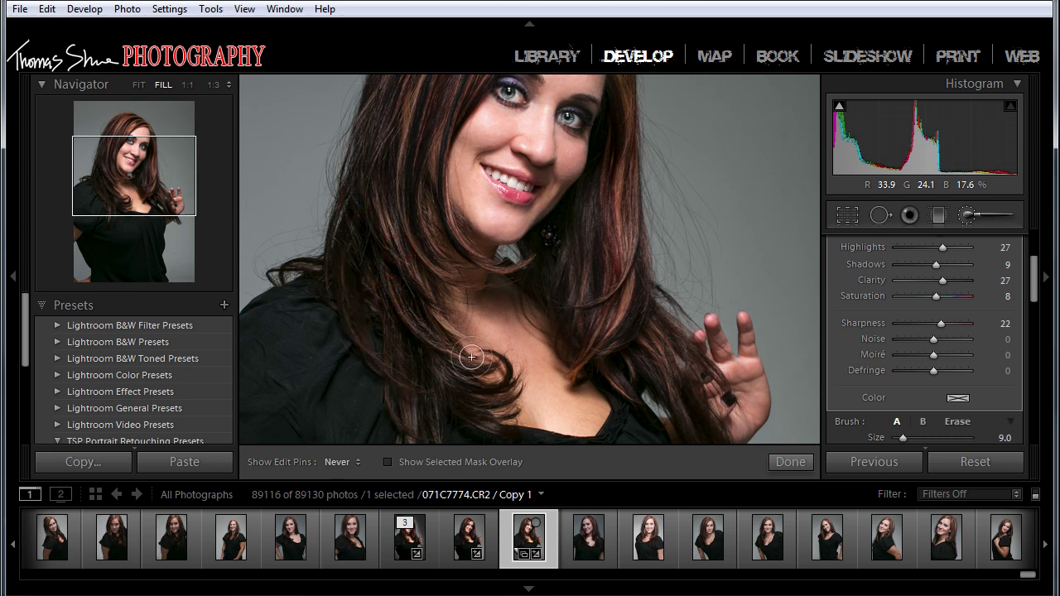
Paint the hair builder effect down the lengths of hair to the right of the face.
key("h")
key("h")
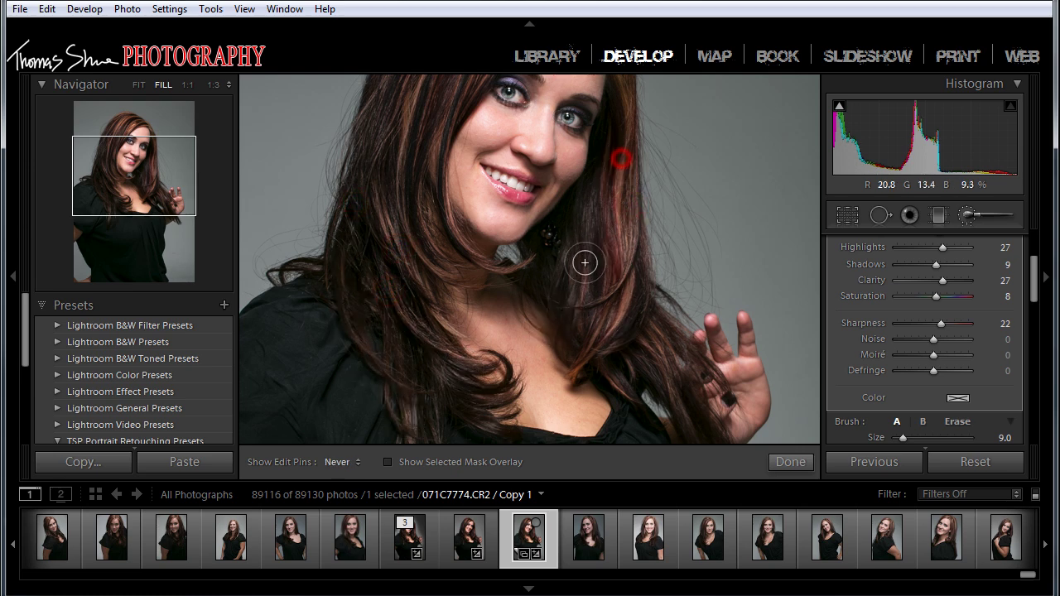
key("h")
key("h")
key("h")
mouse_move(622, 272)
left_mouse_down()
mouse_move(629, 305)
mouse_move(608, 284)
mouse_move(609, 370)
left_mouse_up()
Paint the hair builder effect over the top of the crown and the hair beside the right temple.
key("space")
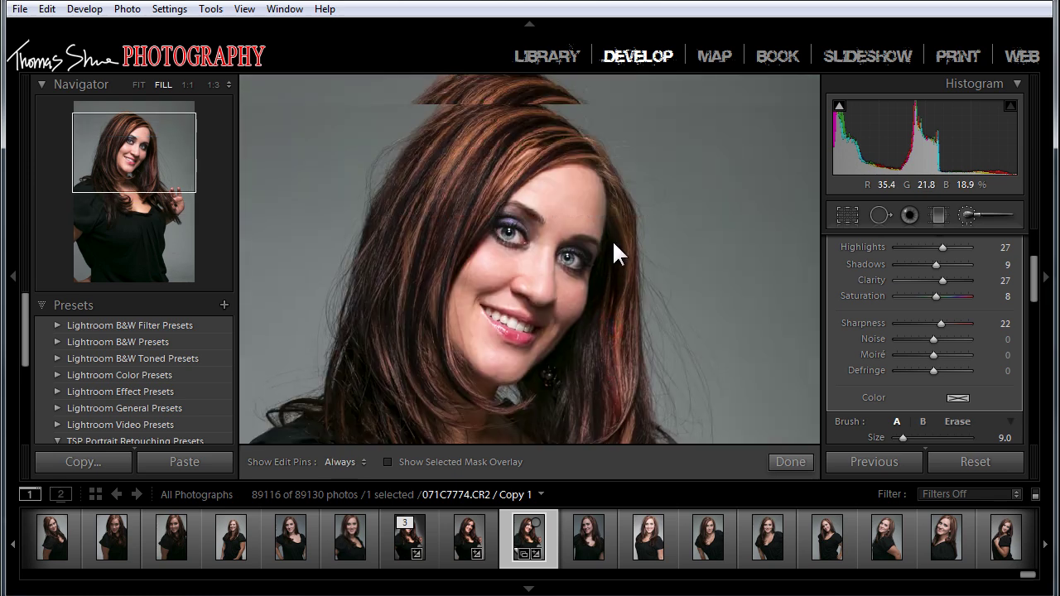
key("h")
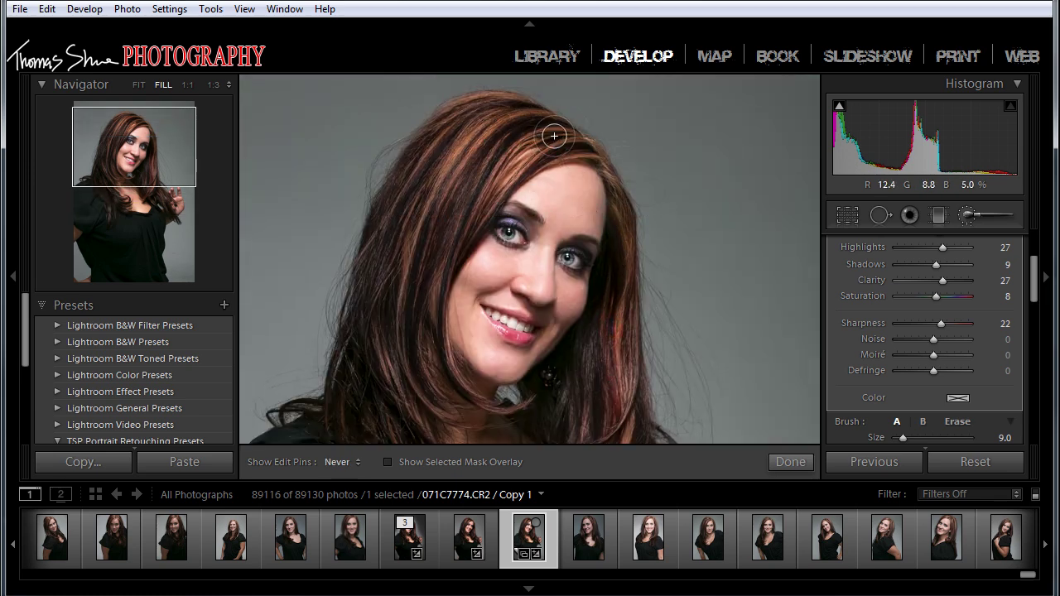
key("h")
key("h")
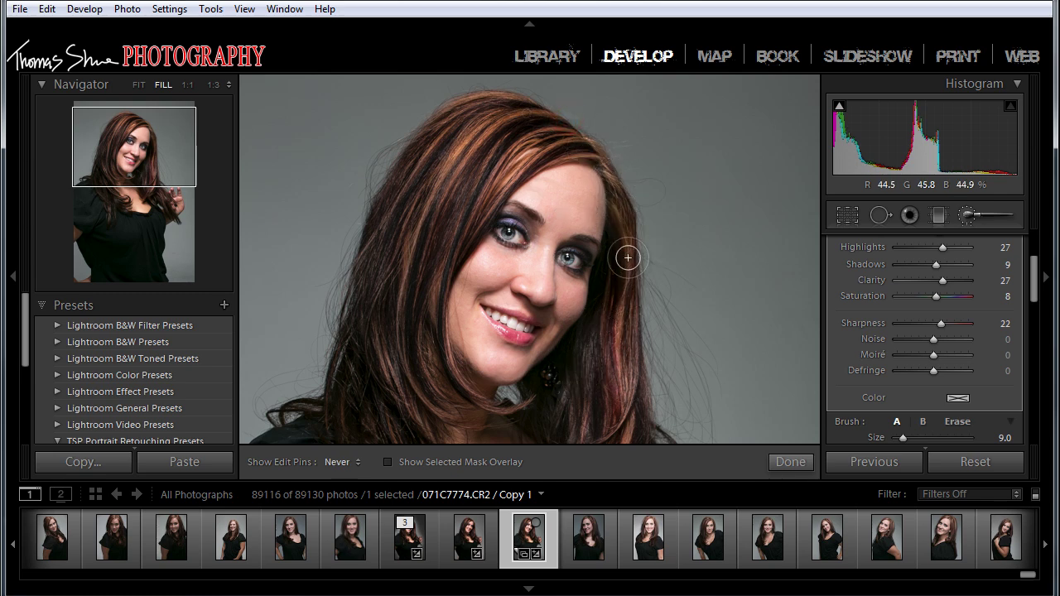
key("h")
key("h")
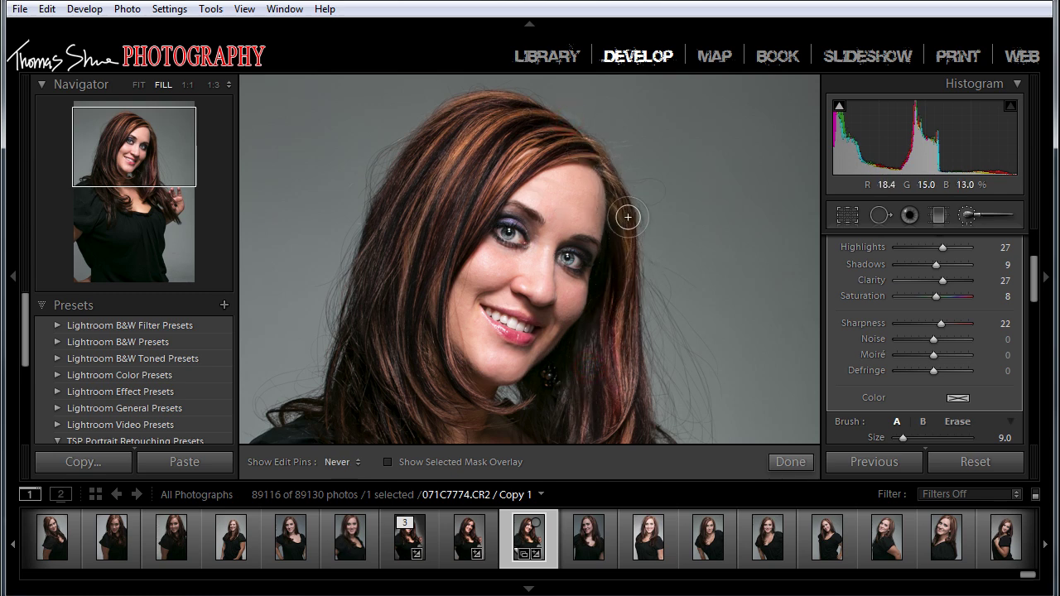
Paint the hair builder effect over the lower hair ends and curls that fall across the black top on the left.
left_click_drag(628, 316, 626, 141)
key("h")
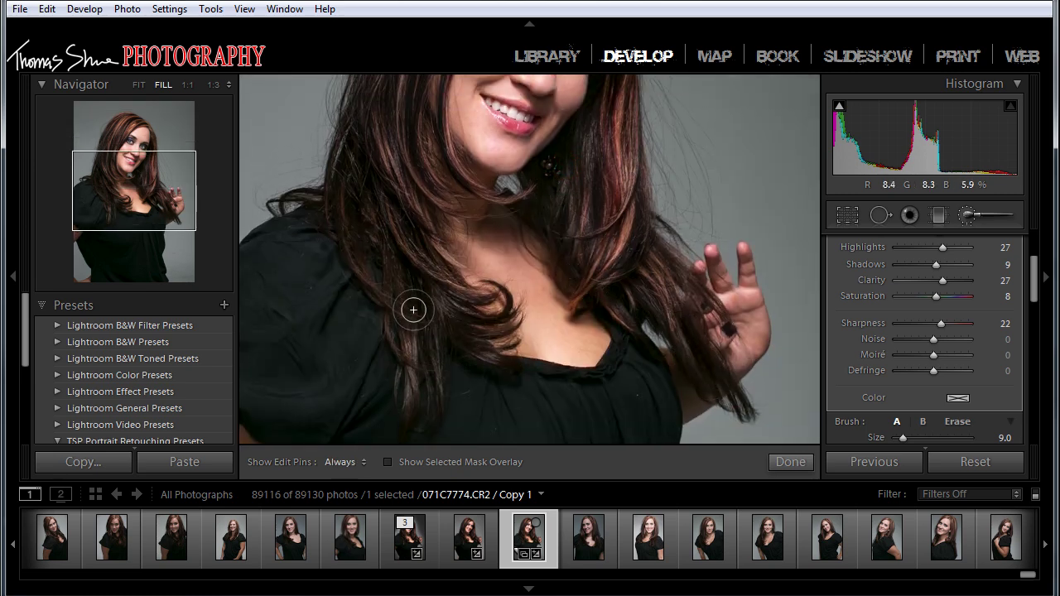
mouse_move(414, 308)
left_mouse_down()
mouse_move(483, 316)
mouse_move(444, 306)
mouse_move(469, 337)
left_mouse_up()
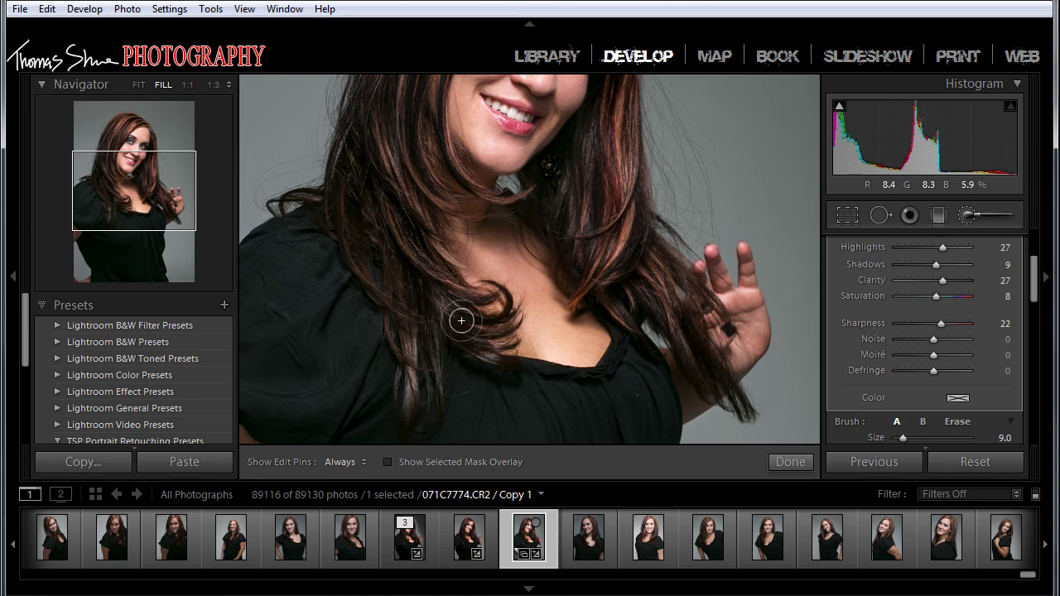
left_click(490, 346)
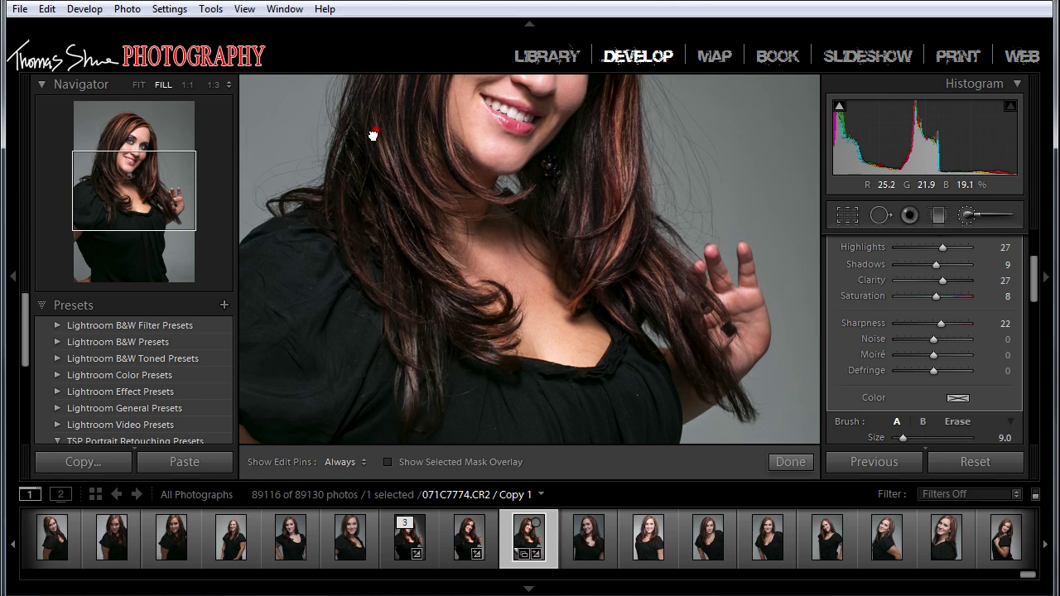
Add more strokes to the hair left of the face, from cheek level down past the shoulder.
left_click_drag(373, 135, 411, 195)
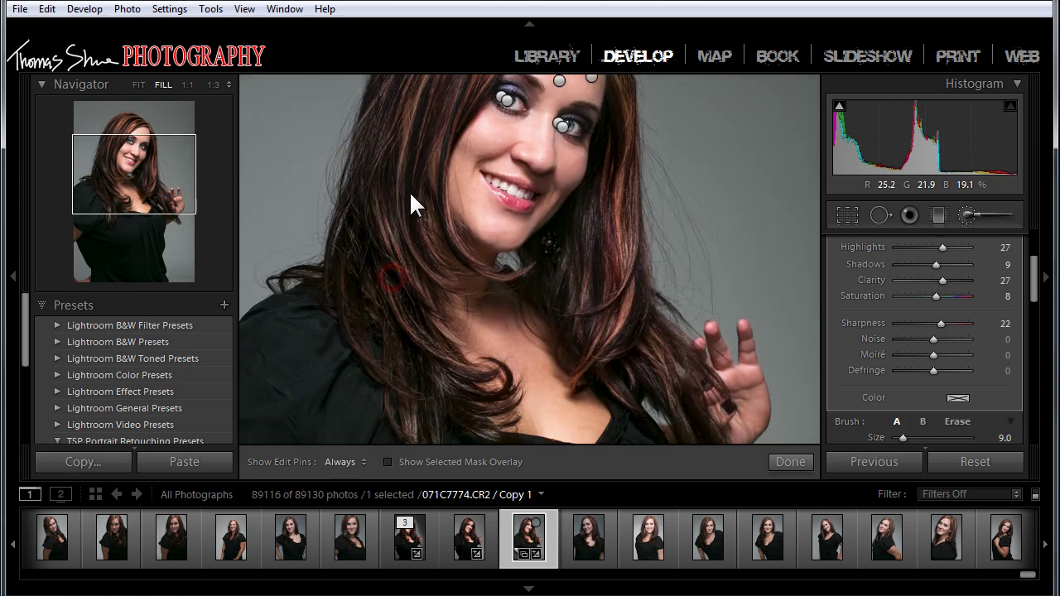
left_click_drag(422, 251, 466, 289)
mouse_move(400, 197)
left_mouse_down()
mouse_move(396, 217)
mouse_move(430, 333)
left_mouse_up()
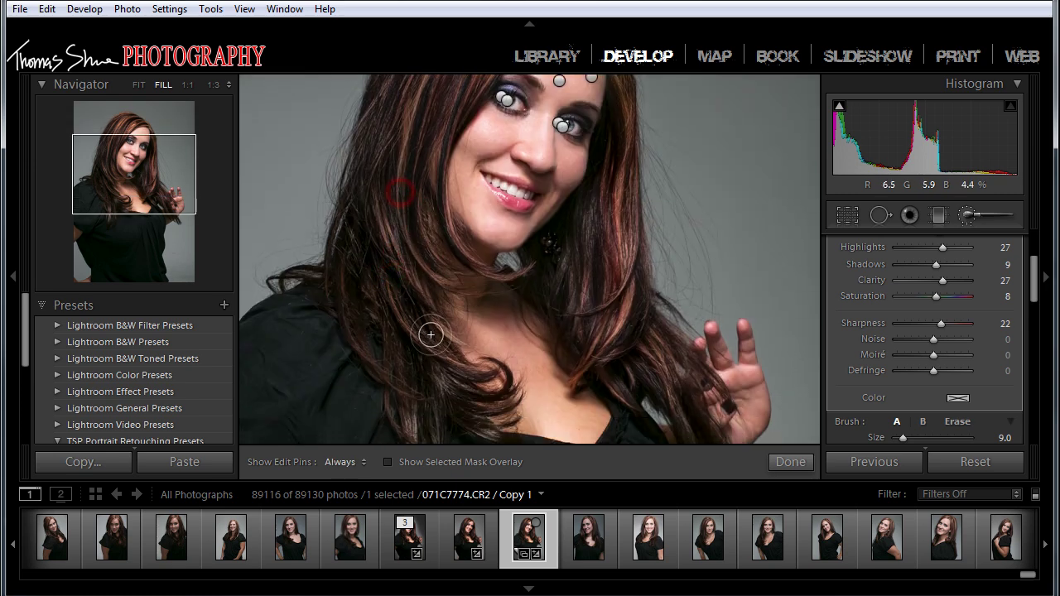
mouse_move(435, 150)
left_mouse_down()
mouse_move(464, 248)
mouse_move(478, 264)
left_mouse_up()
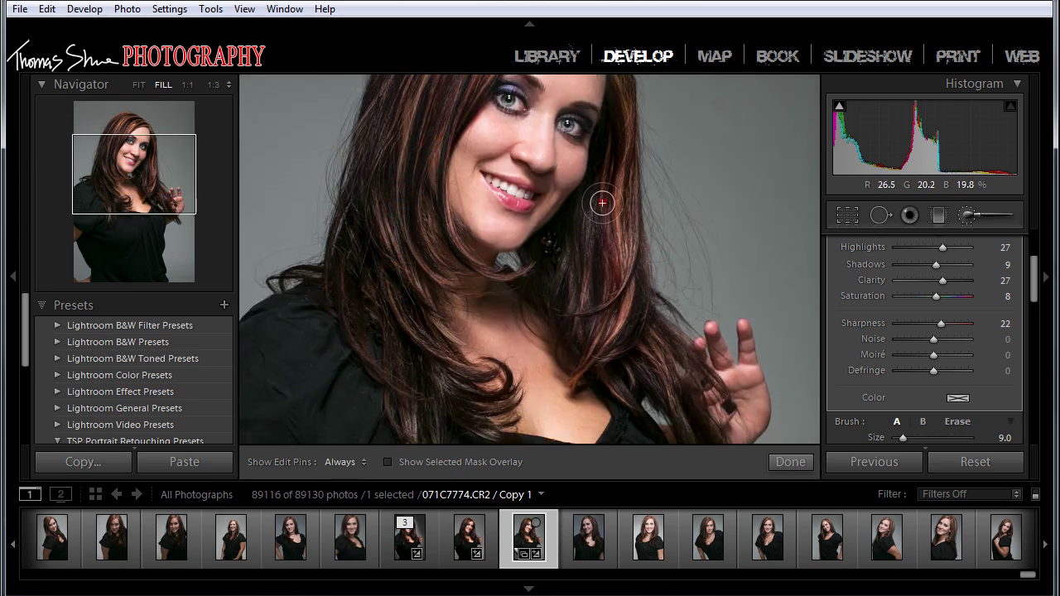
Add more strokes to the hair right of the face, from eye level down to below the chin.
mouse_move(602, 203)
left_mouse_down()
mouse_move(593, 286)
mouse_move(566, 306)
left_mouse_up()
mouse_move(634, 274)
left_mouse_down()
mouse_move(601, 331)
mouse_move(578, 348)
left_mouse_up()
mouse_move(639, 216)
left_mouse_down()
mouse_move(620, 199)
mouse_move(601, 285)
left_mouse_up()
mouse_move(617, 201)
left_mouse_down()
mouse_move(601, 284)
mouse_move(614, 207)
left_mouse_up()
key("h")
left_click_drag(632, 164, 631, 187)
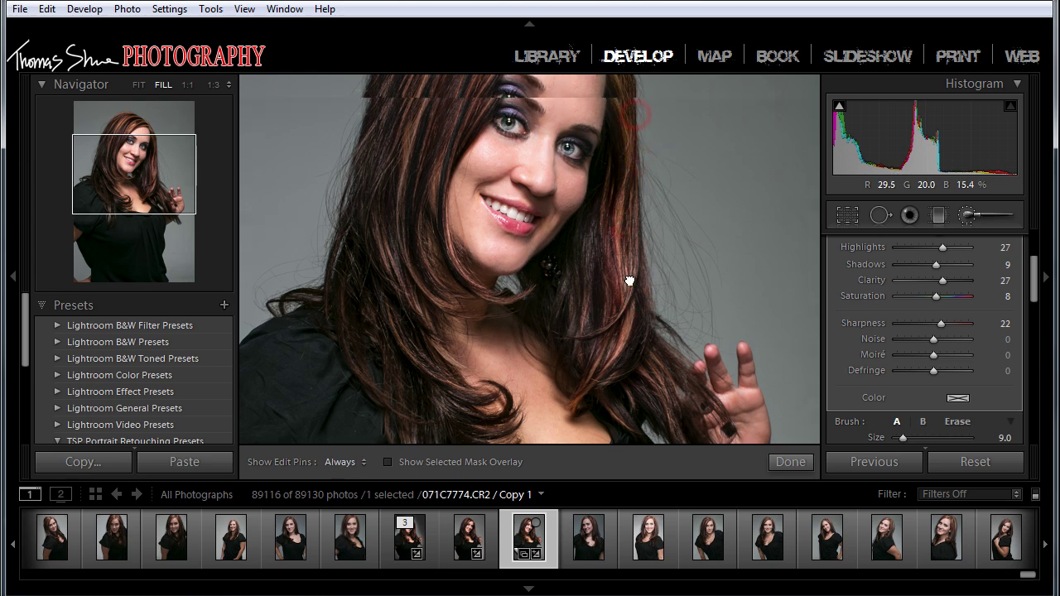
Paint the remaining upper hair beside the right temple and along the left side of the head.
mouse_move(630, 281)
left_mouse_down()
mouse_move(615, 337)
mouse_move(618, 422)
left_mouse_up()
key("h")
left_click_drag(611, 217, 622, 273)
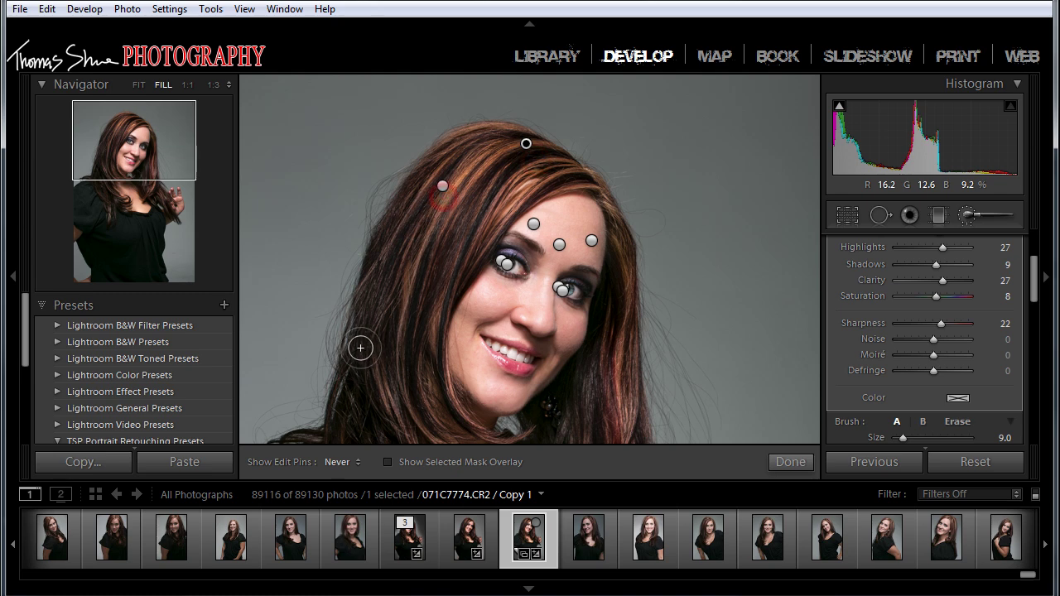
Show the edit pins and selected mask overlay, and use the Erase brush at size 4.0 on the mask spill beside the crown.
key("h")
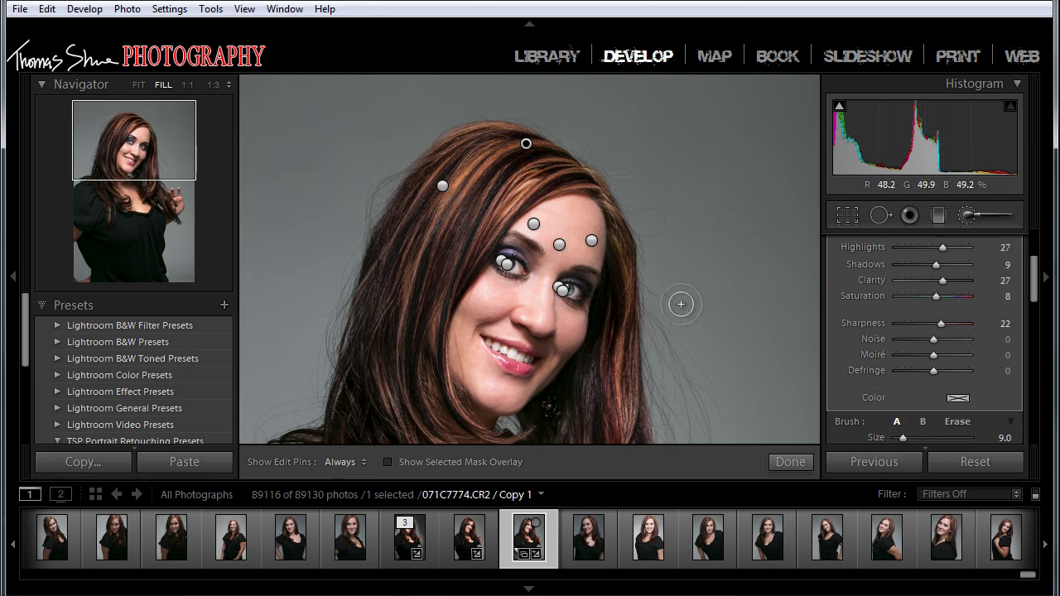
key("o")
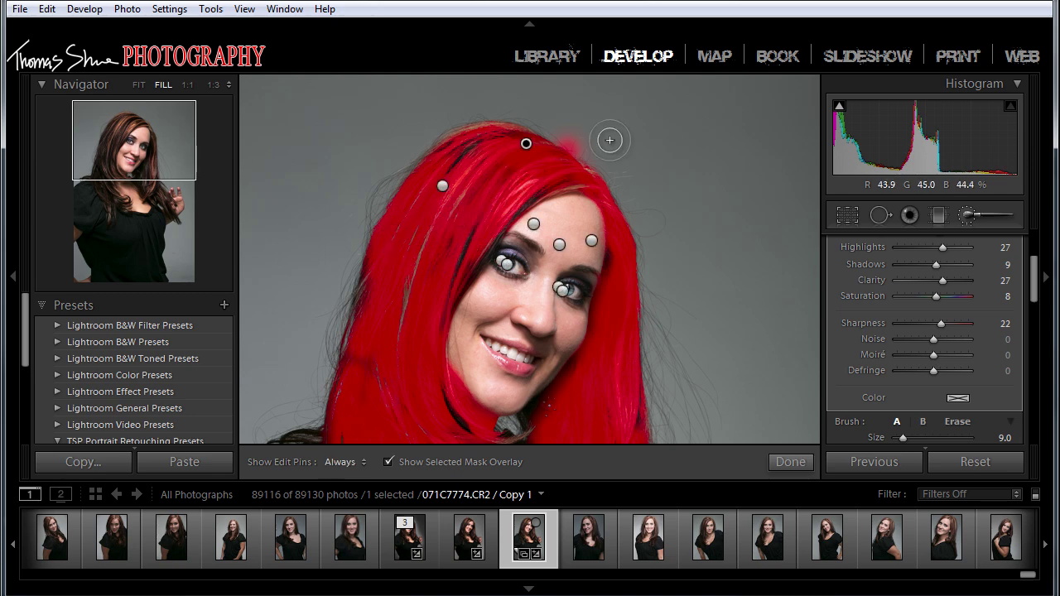
key("alt")
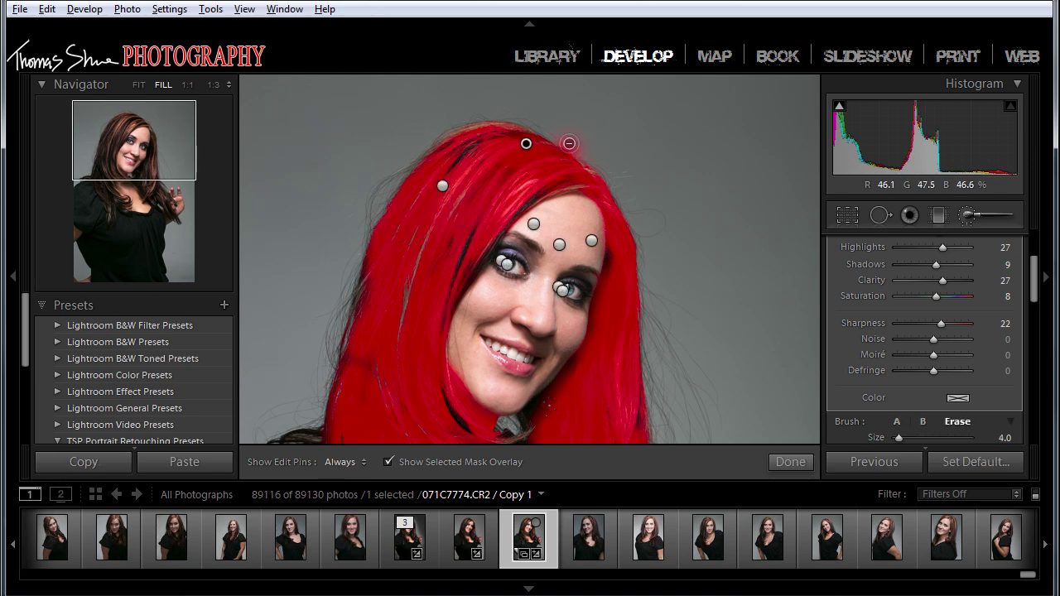
Erase the mask spill from the grey background around the top of the hair with a size 9 eraser.
key("h")
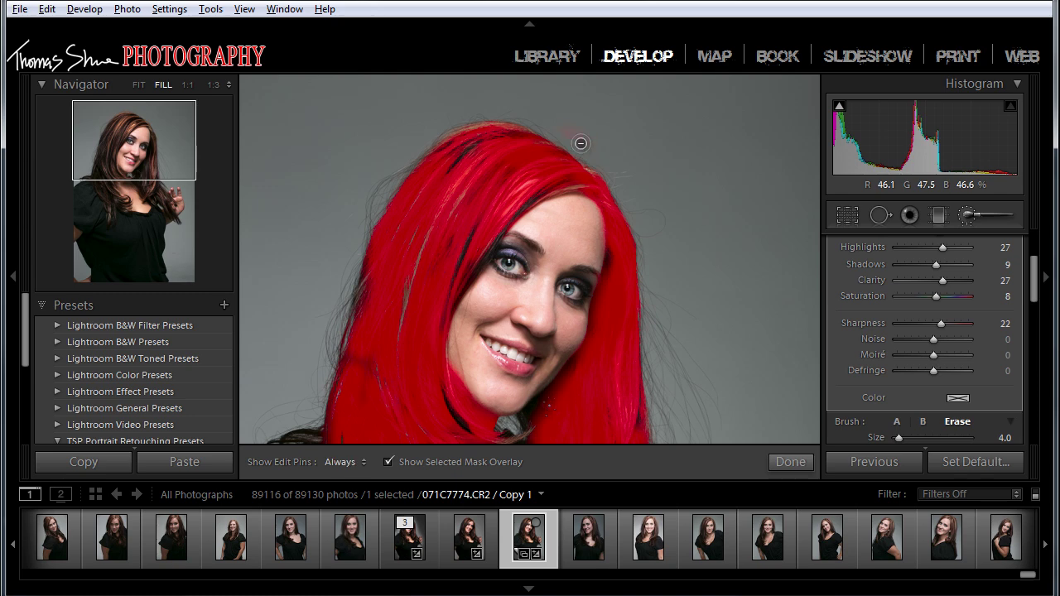
scroll(581, 143, "up", 3)
key("h")
left_click(569, 128)
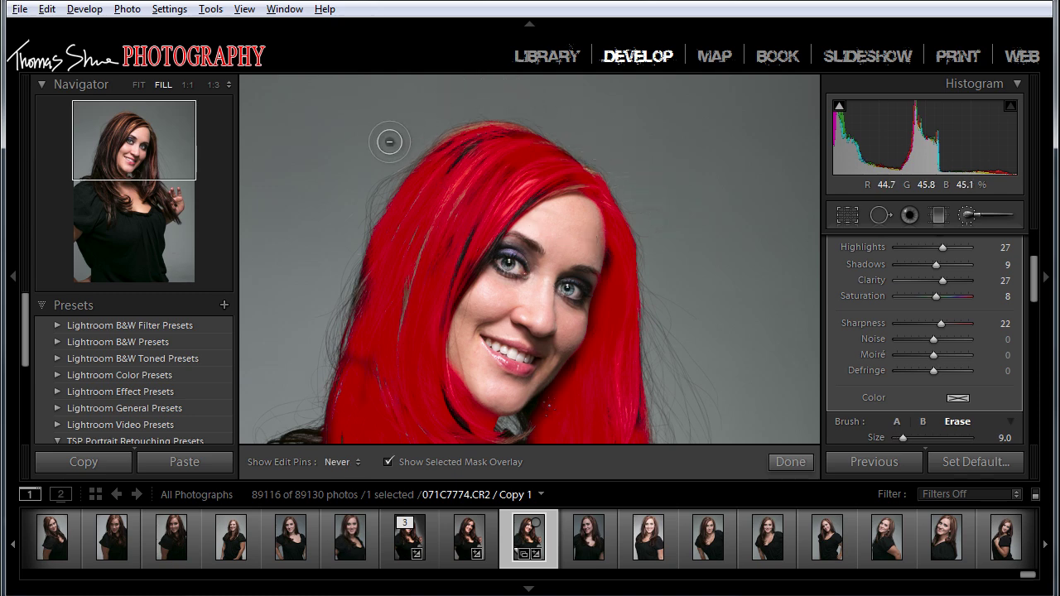
key("h")
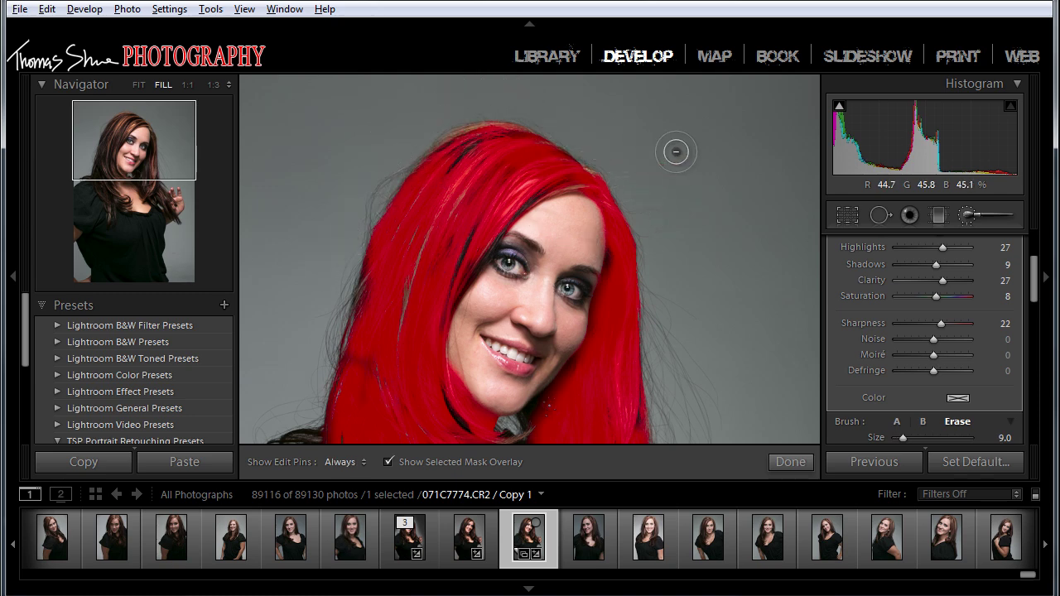
Erase the hair mask spill from the skin along the cheek and chin.
left_click_drag(672, 149, 620, 66)
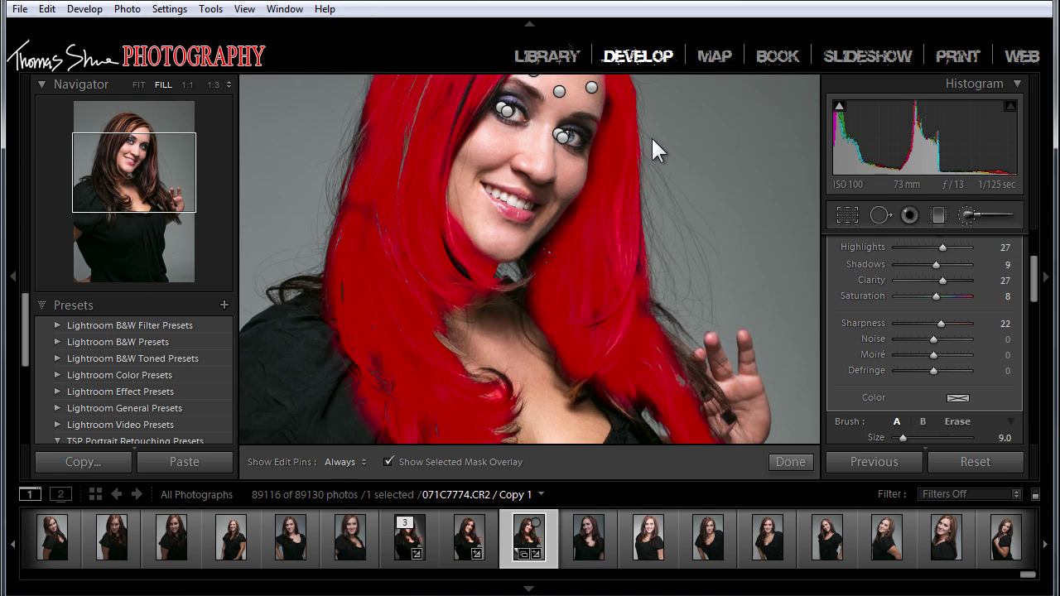
key("h")
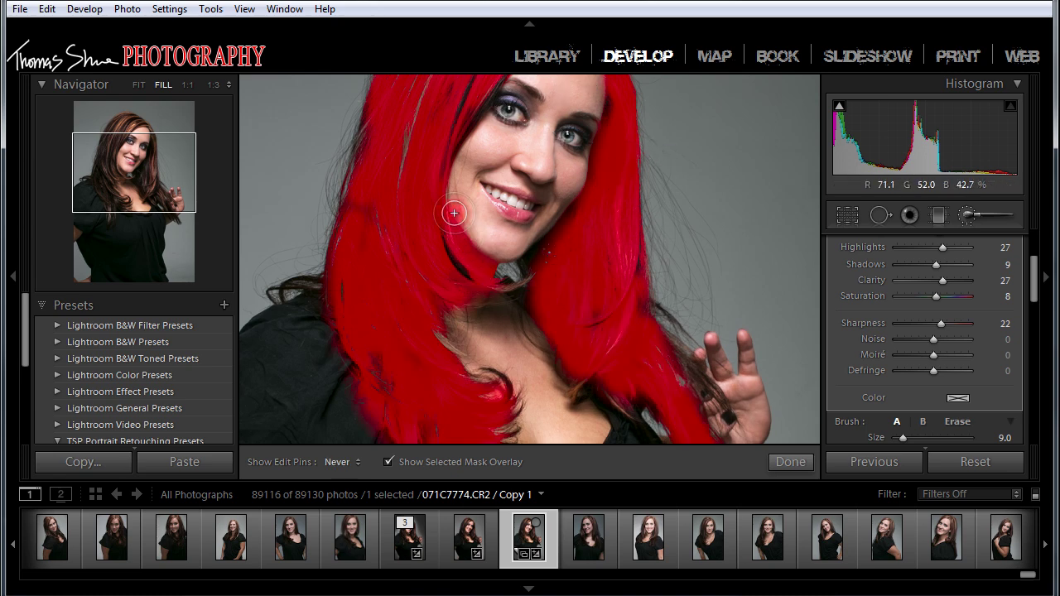
mouse_move(469, 234)
left_mouse_down()
mouse_move(453, 199)
mouse_move(489, 257)
left_mouse_up()
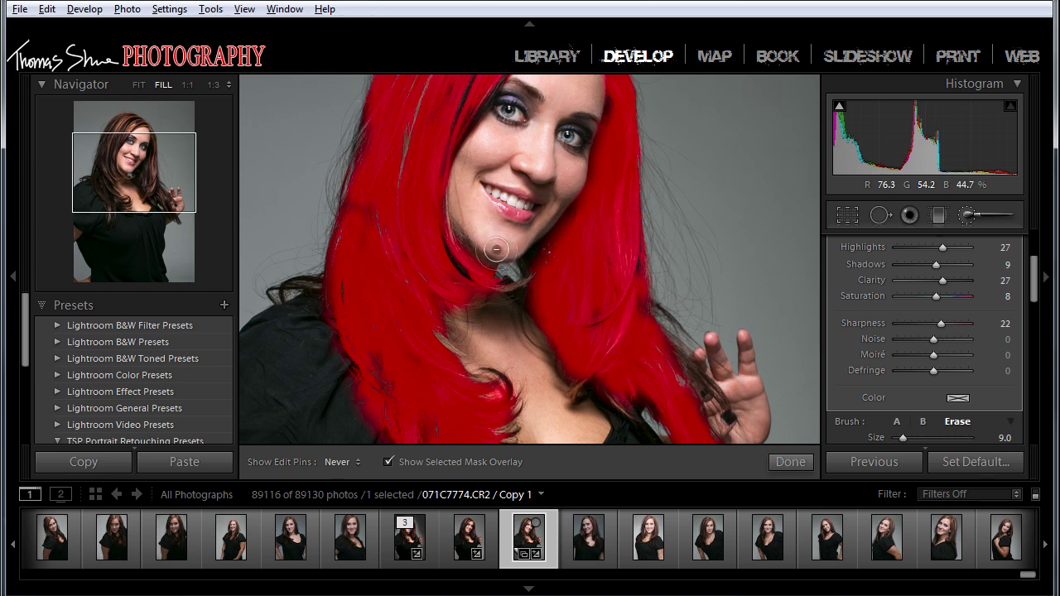
key("h")
Erase the mask from the dark strand along the outer edge of the hair on the photo's right side.
key("h")
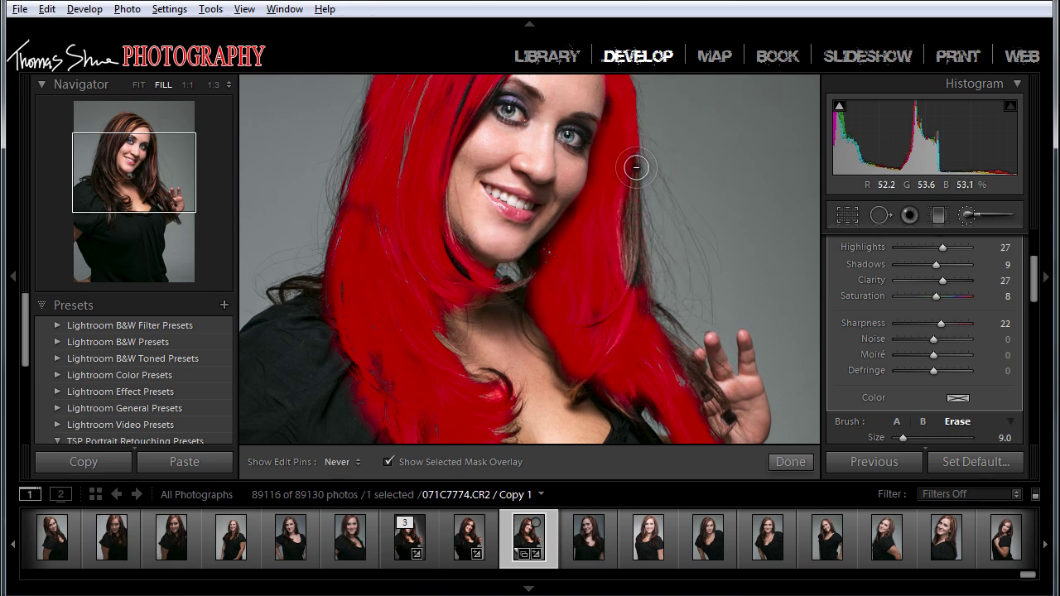
key("h")
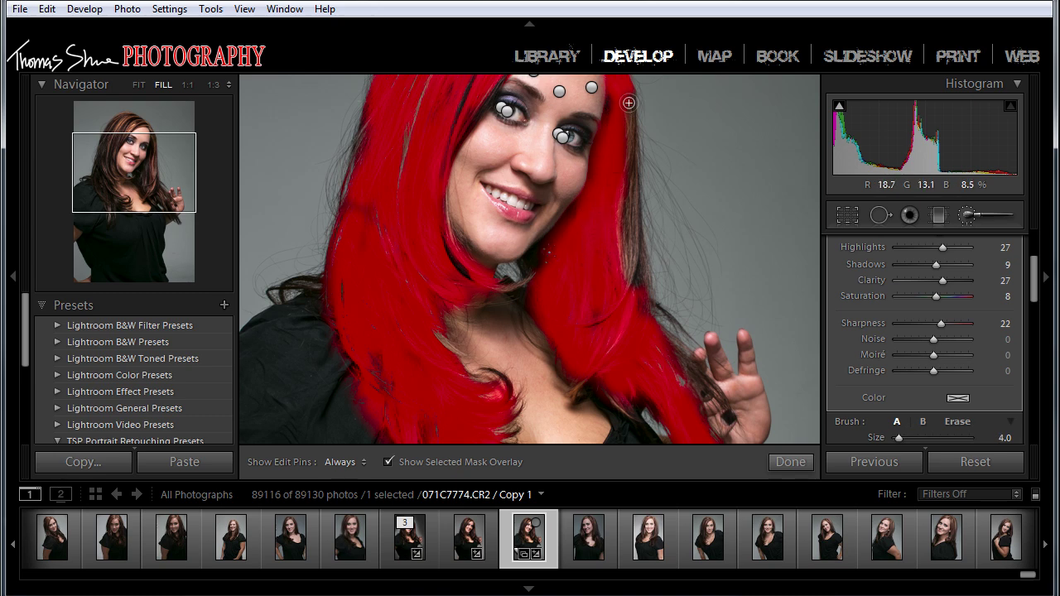
key("h")
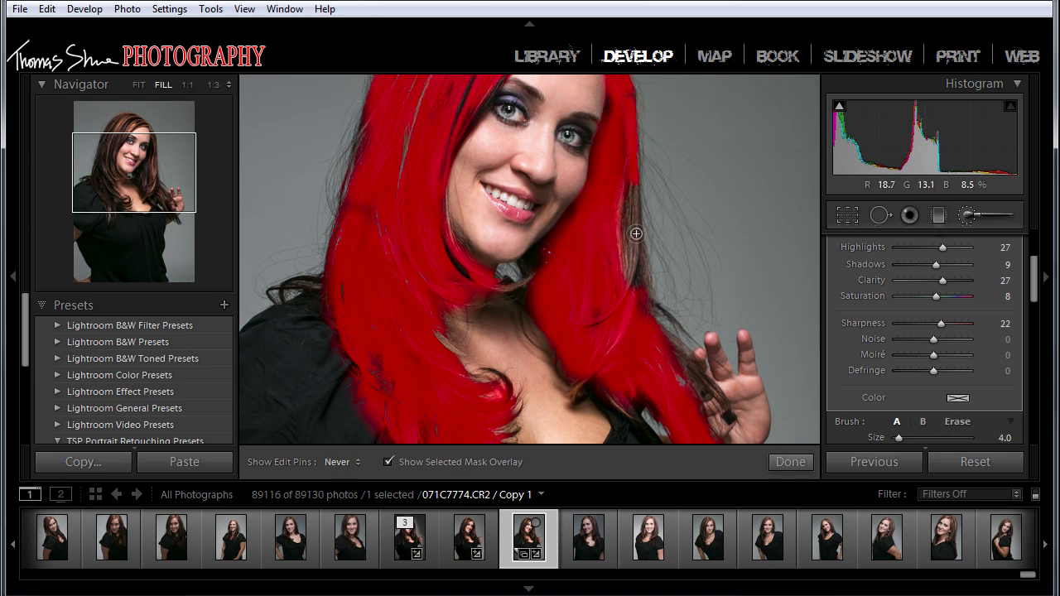
key("h")
key("h")
Erase a thin dark strand from the mask left of the face and repaint the streak's upper end with a size 6 brush.
mouse_move(401, 117)
left_mouse_down()
mouse_move(418, 256)
mouse_move(413, 245)
left_mouse_up()
key("h")
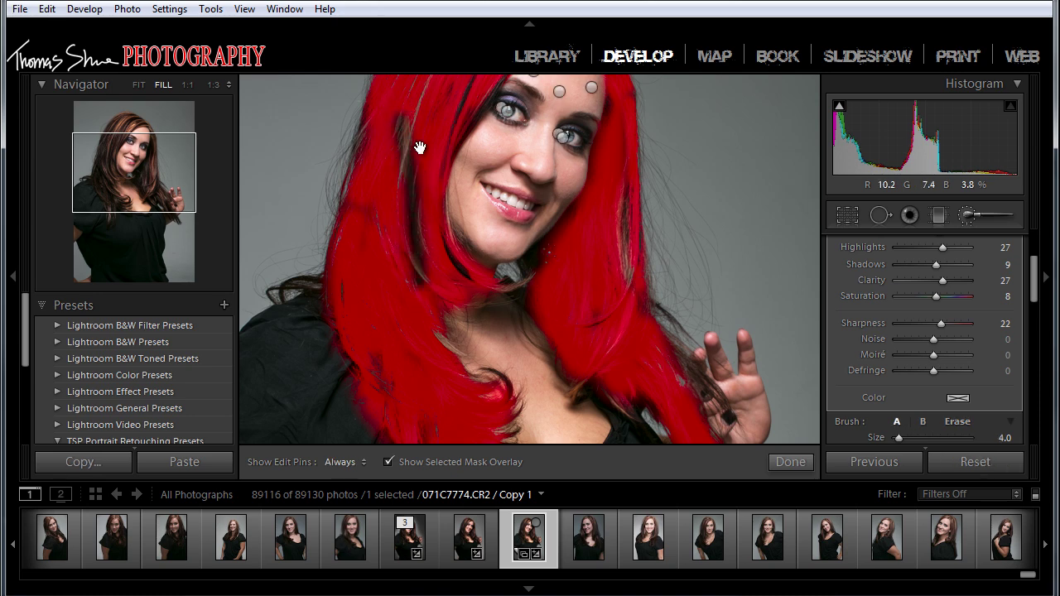
mouse_move(414, 208)
left_mouse_down()
mouse_move(404, 320)
mouse_move(404, 289)
left_mouse_up()
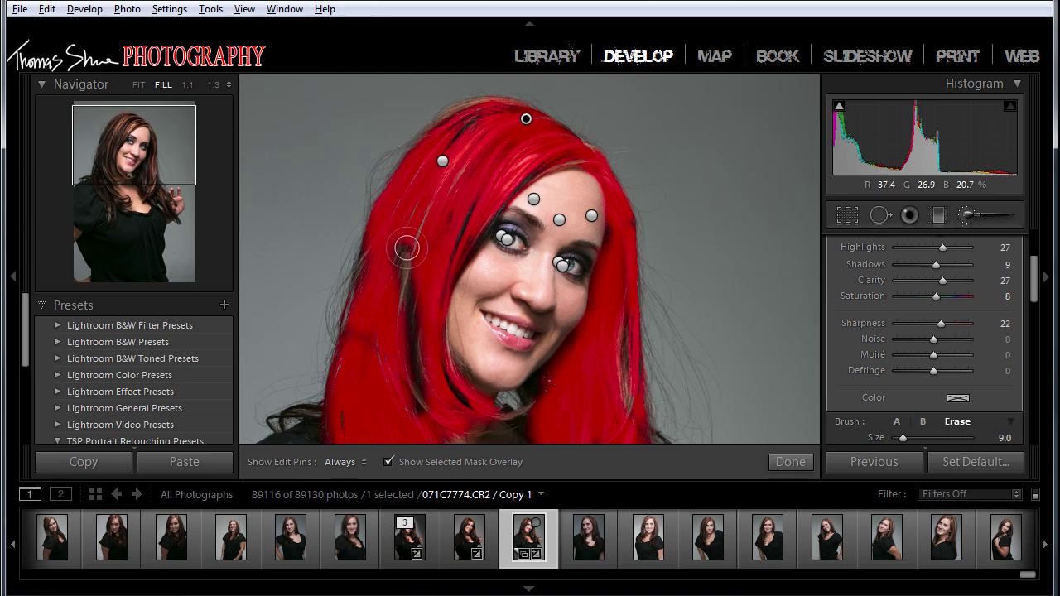
key("h")
mouse_move(407, 247)
left_mouse_down()
mouse_move(394, 296)
mouse_move(394, 243)
left_mouse_up()
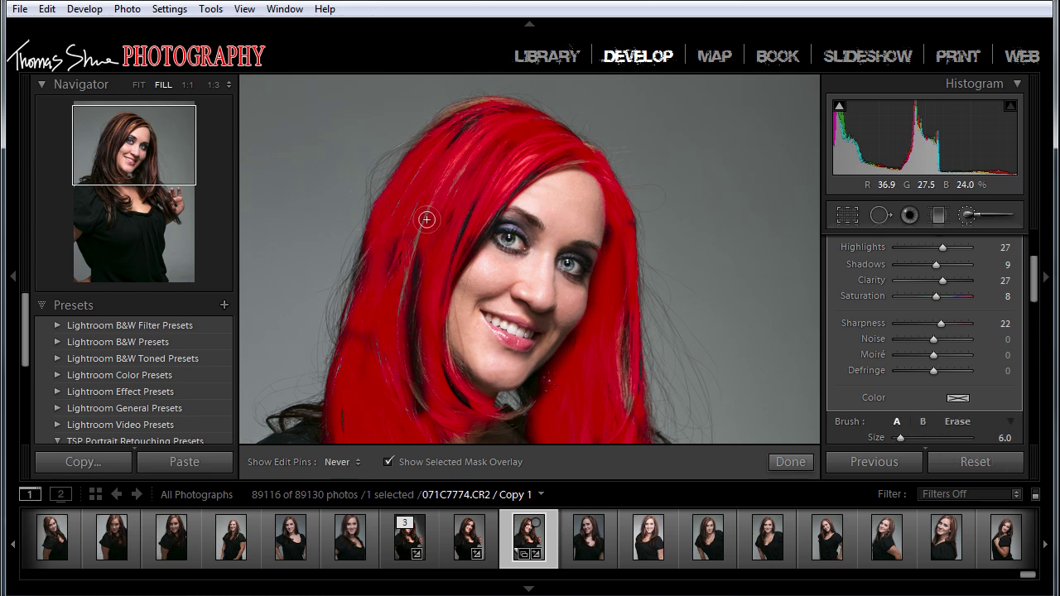
Erase long dark strands from the mask between the crown and the left-hand hair, using a size 6 eraser.
key("h")
key("alt")
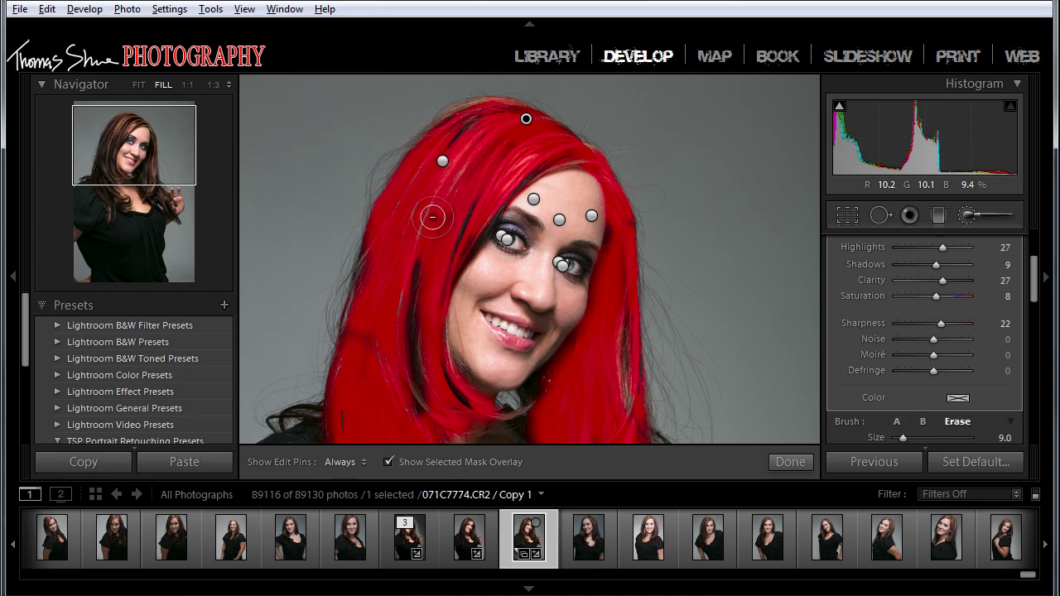
key("h")
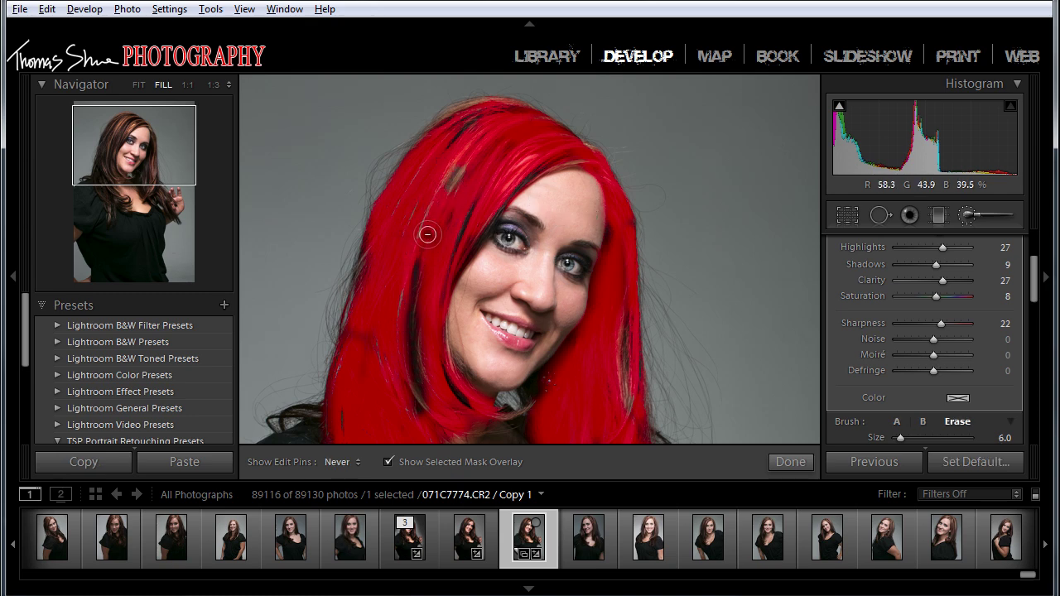
left_click_drag(427, 235, 411, 316)
key("h")
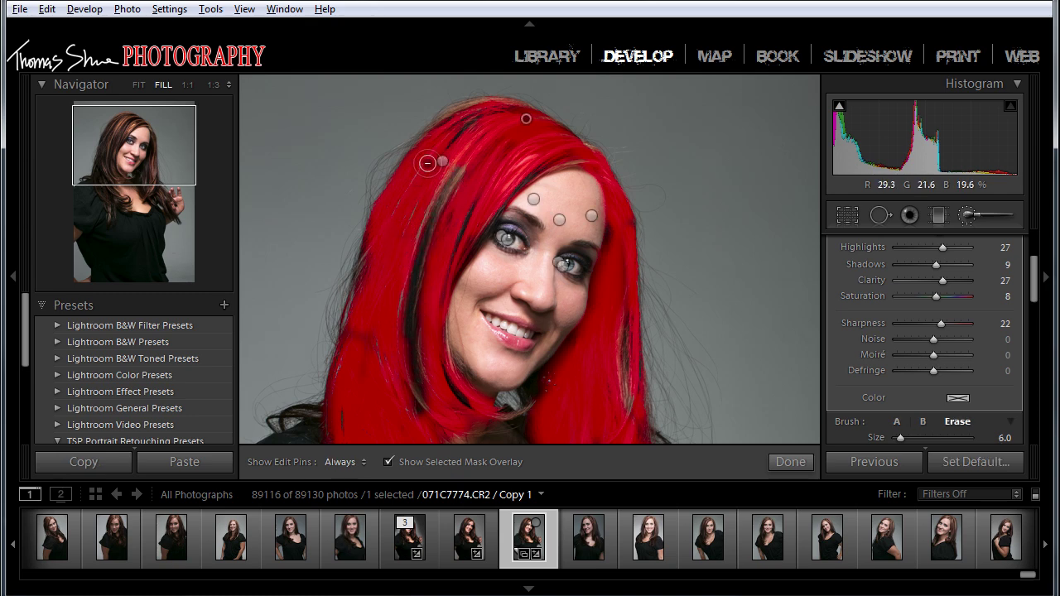
mouse_move(432, 165)
left_mouse_down()
mouse_move(388, 261)
mouse_move(370, 337)
left_mouse_up()
key("h")
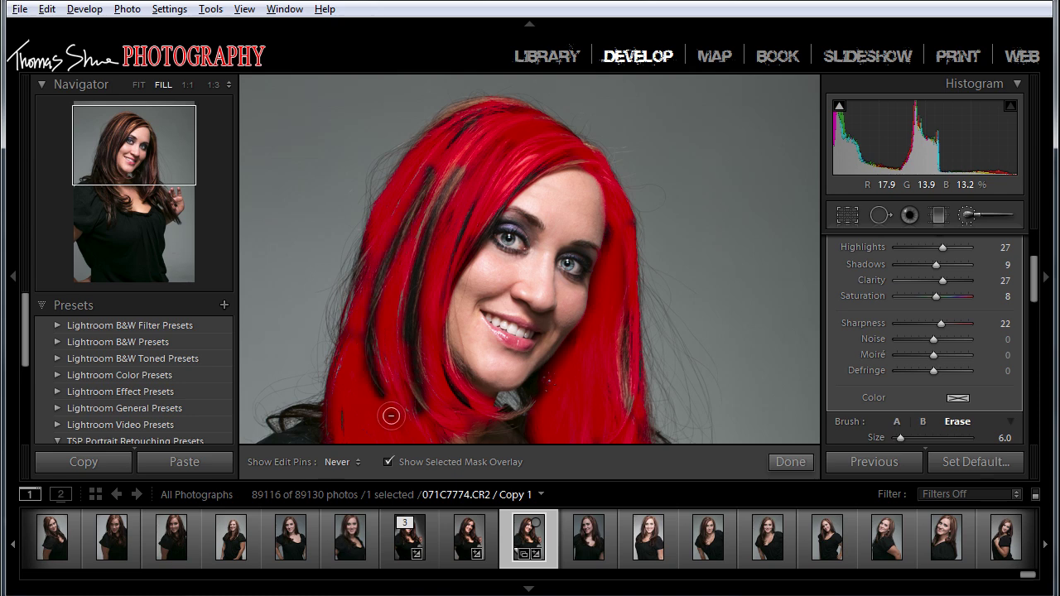
Erase the mask from the dark strands running from the crown down beside the left side of the face.
key("h")
key("h")
left_click_drag(464, 205, 434, 300)
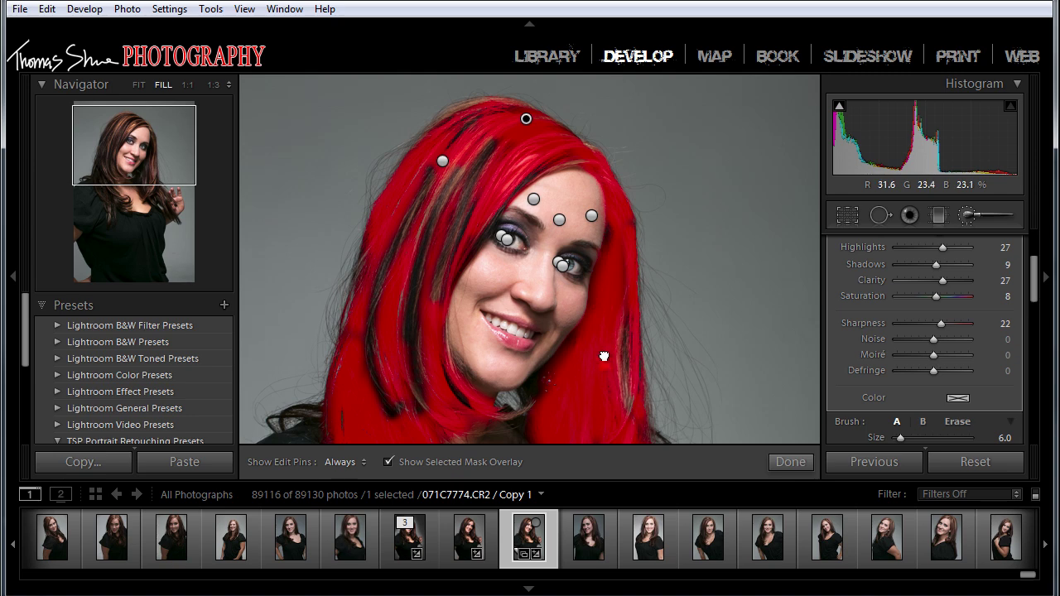
Erase curved dark streaks from the mask in the lower left-hand hair, from the shoulder down to the chest curls.
left_click_drag(603, 356, 468, 204)
key("alt")
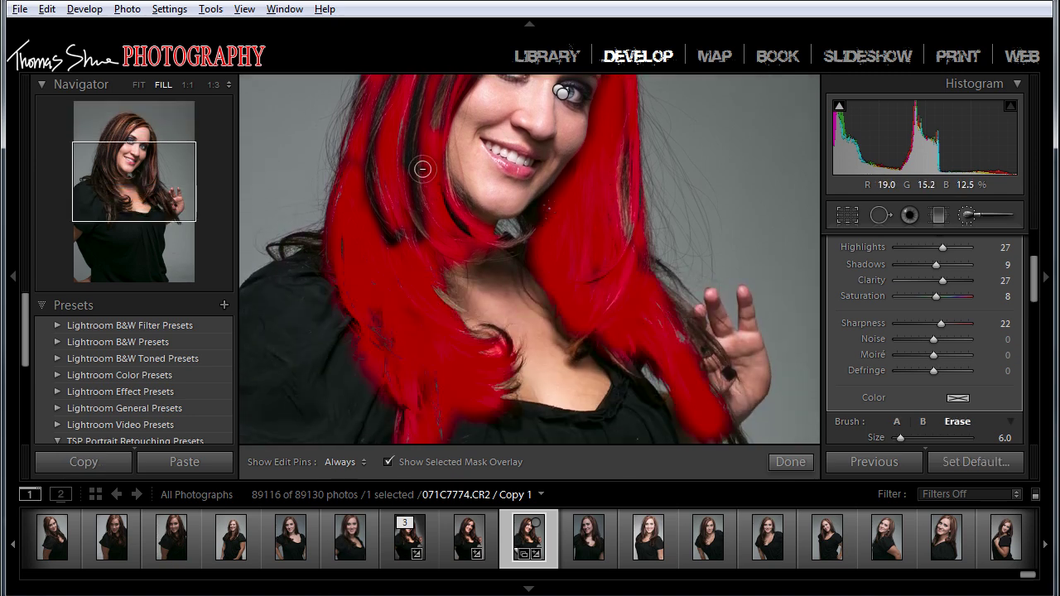
mouse_move(399, 244)
left_mouse_down()
mouse_move(434, 300)
mouse_move(470, 320)
left_mouse_up()
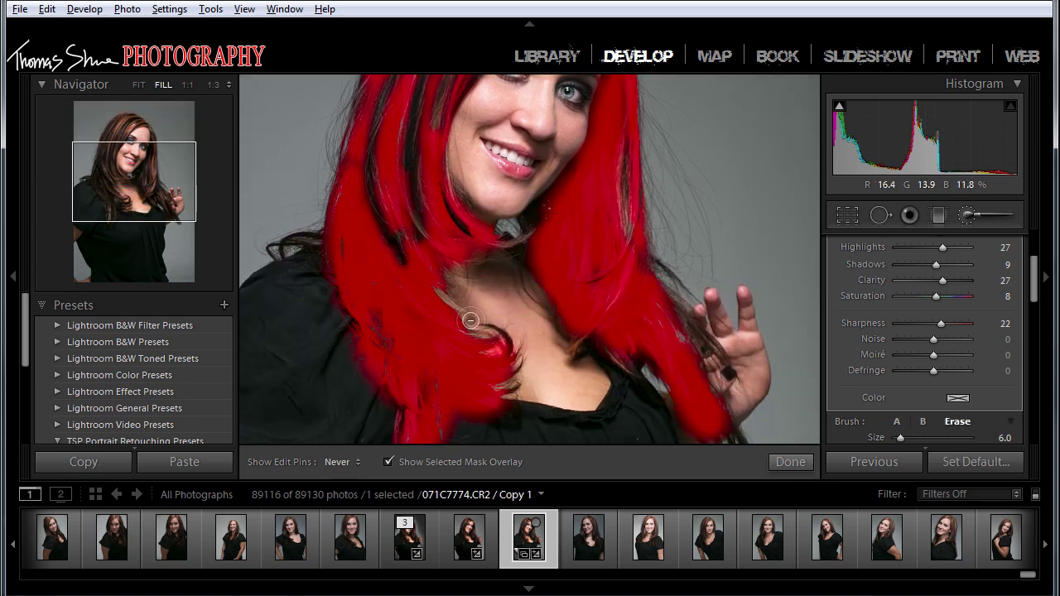
mouse_move(403, 231)
left_mouse_down()
mouse_move(358, 207)
mouse_move(358, 195)
mouse_move(362, 228)
mouse_move(409, 317)
left_mouse_up()
mouse_move(459, 360)
left_mouse_down()
mouse_move(481, 370)
mouse_move(461, 360)
left_mouse_up()
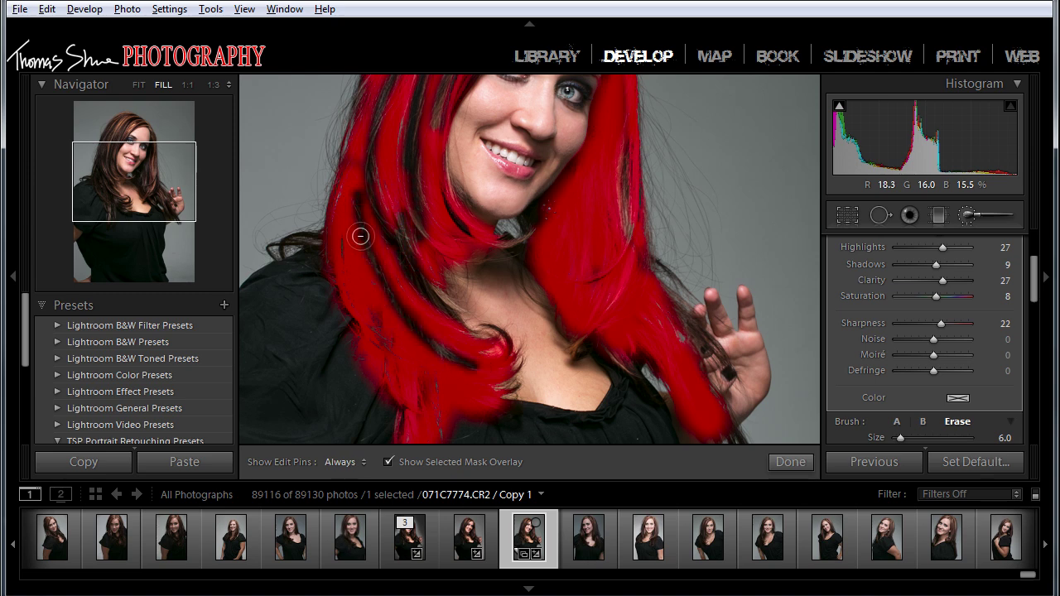
left_click_drag(351, 163, 367, 263)
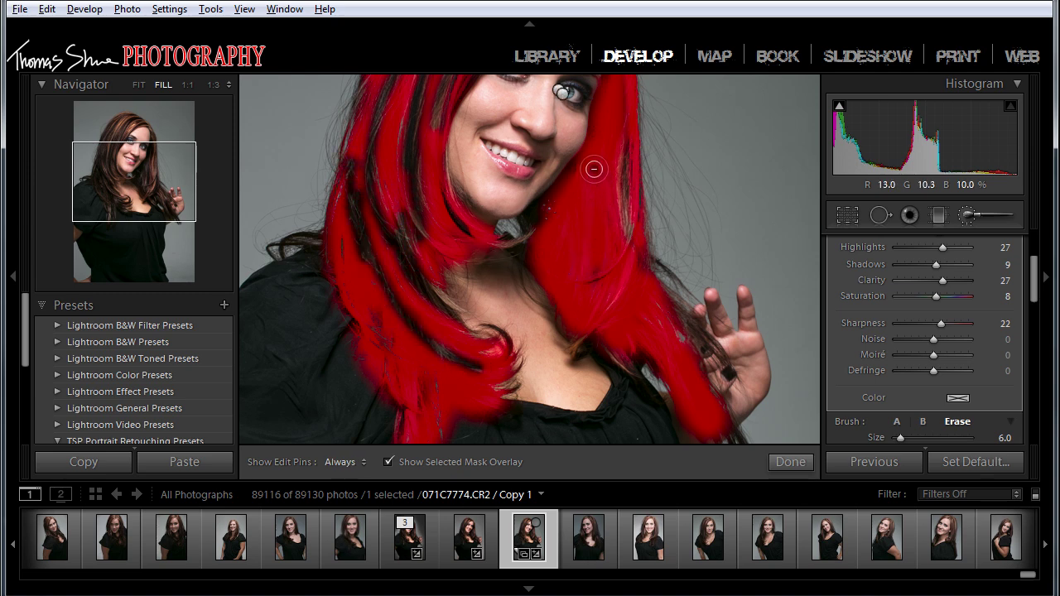
Erase dark streaks from the mask in the right-hand hair down to the raised hand, and one in the lower left lock.
mouse_move(594, 169)
left_mouse_down()
mouse_move(569, 233)
mouse_move(591, 164)
left_mouse_up()
left_click_drag(601, 150, 549, 261)
left_click_drag(623, 81, 603, 165)
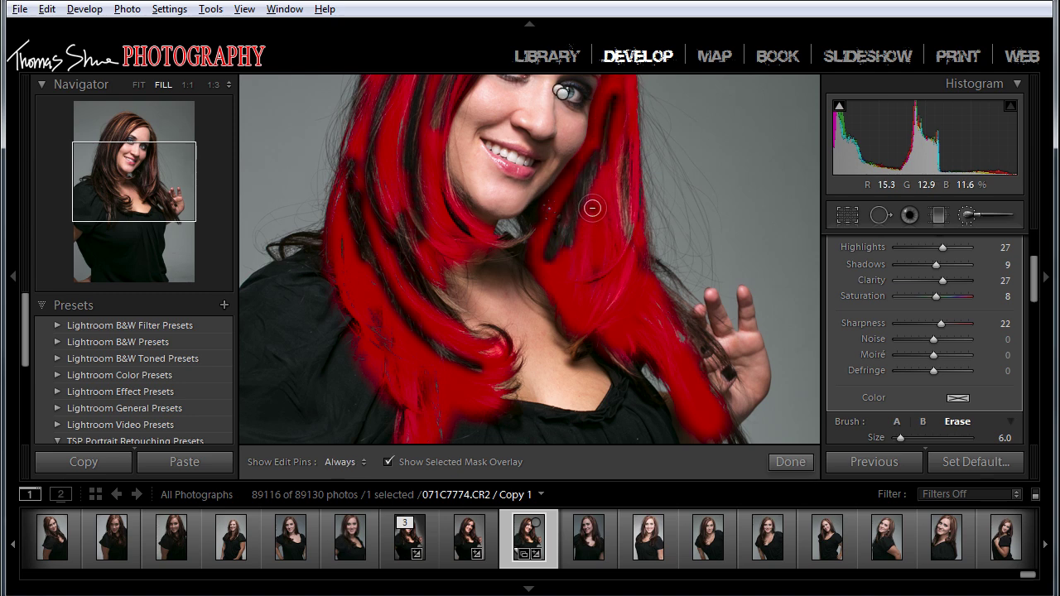
mouse_move(591, 208)
left_mouse_down()
mouse_move(591, 278)
mouse_move(548, 262)
mouse_move(647, 295)
mouse_move(553, 287)
mouse_move(570, 267)
mouse_move(580, 303)
mouse_move(627, 320)
mouse_move(627, 302)
mouse_move(706, 416)
left_mouse_up()
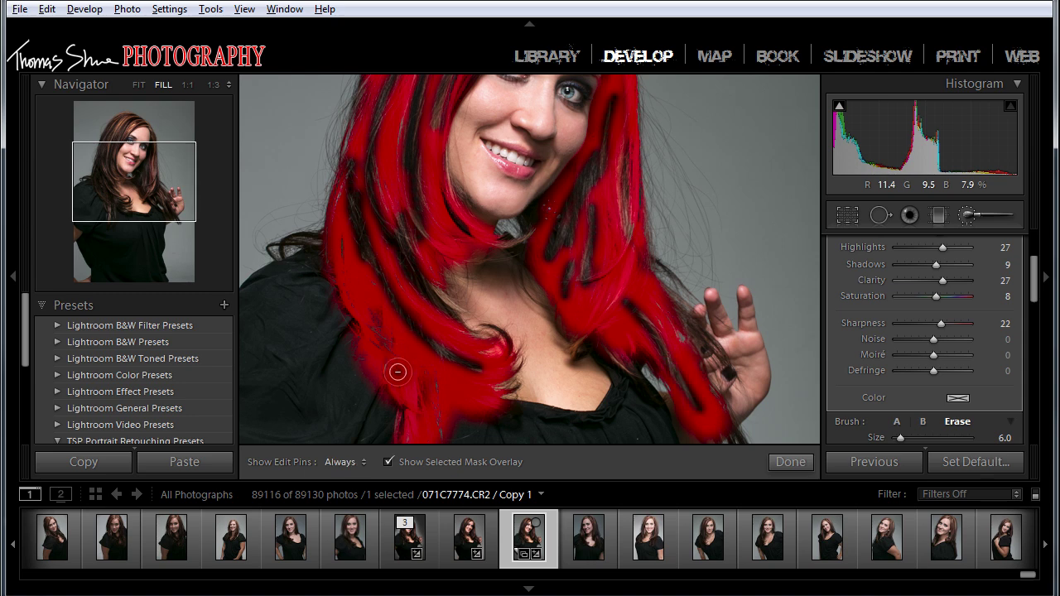
left_click_drag(376, 324, 407, 370)
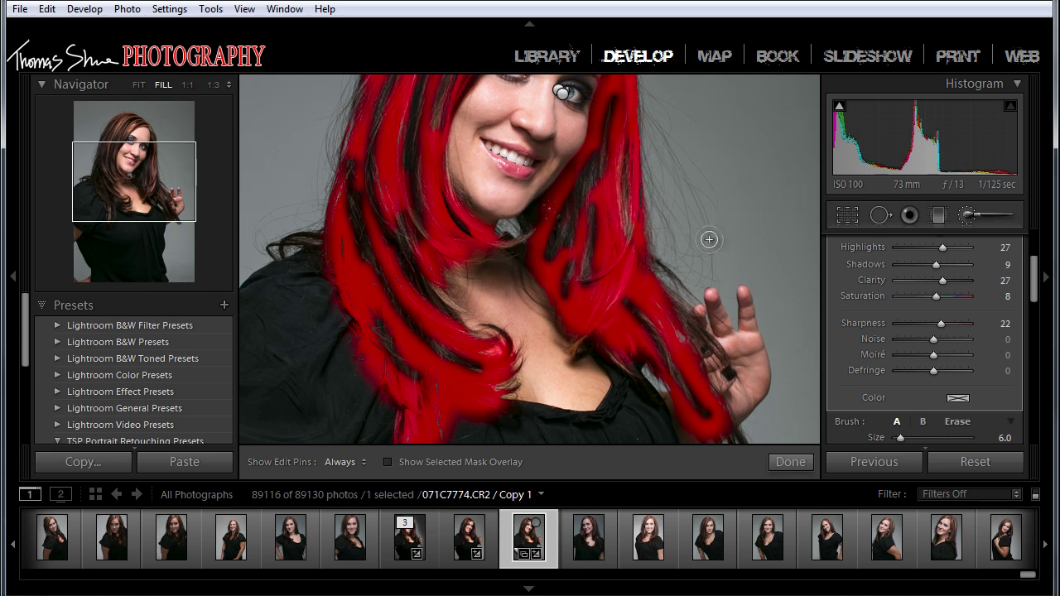
Hide the mask overlay, look over the retouched hair and close the Adjustment Brush.
key("o")
left_click_drag(462, 120, 386, 289)
left_click_drag(593, 252, 629, 169)
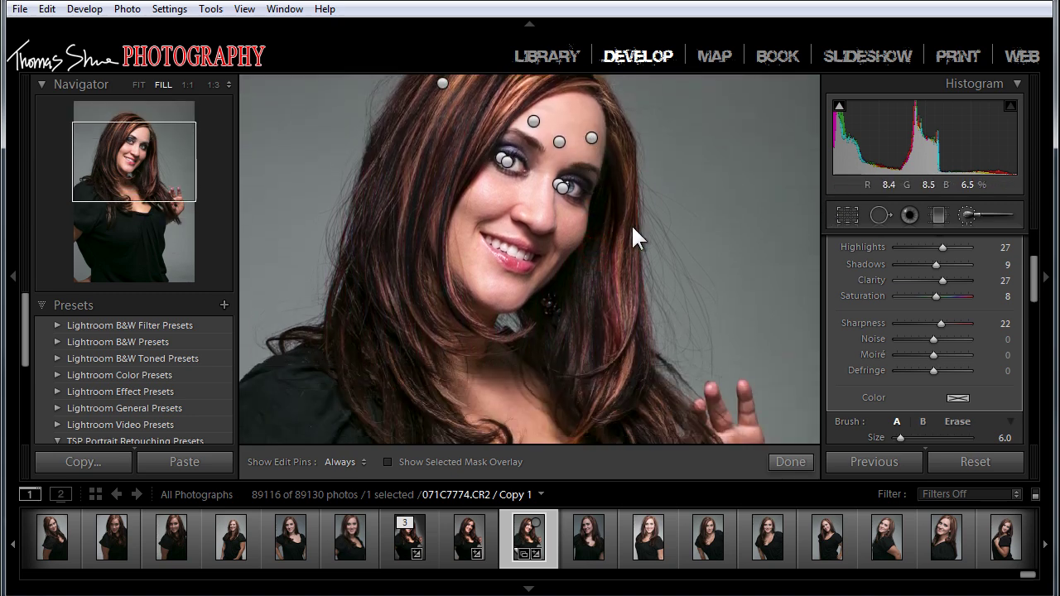
left_click(966, 213)
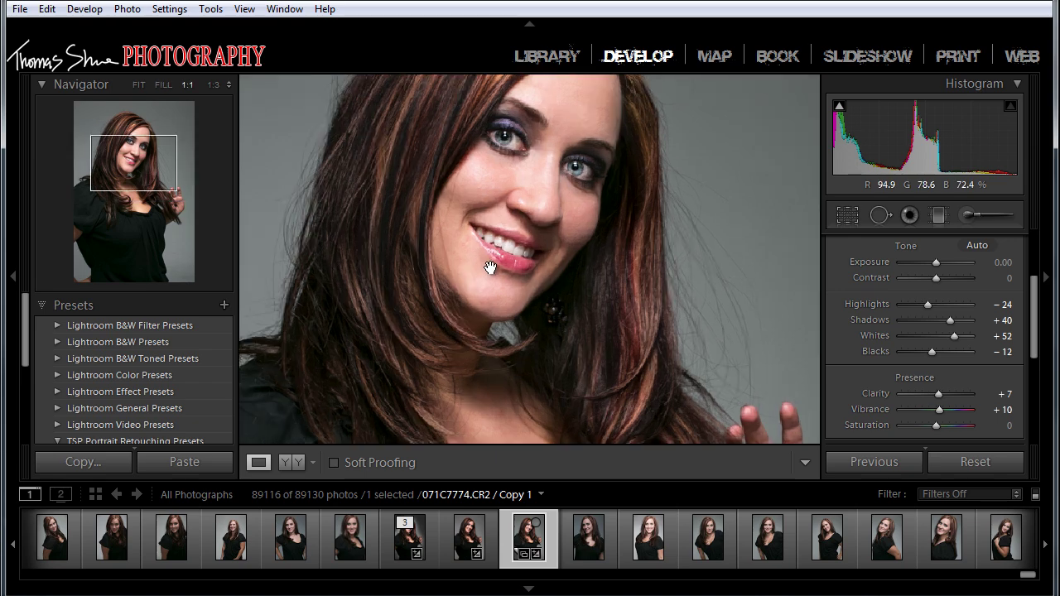
Zoom to 1:1 on the mouth and set up a new Adjustment Brush with the 1 TSP Lip Builder Gloss Brush effect.
left_click(497, 267)
left_click(505, 216)
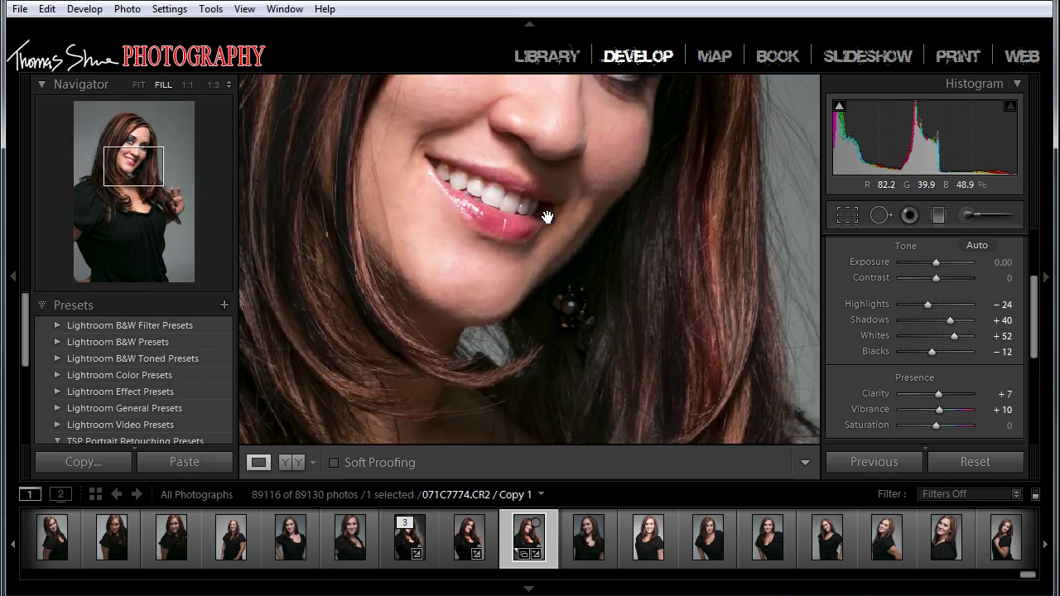
left_click(505, 212)
left_click(505, 212)
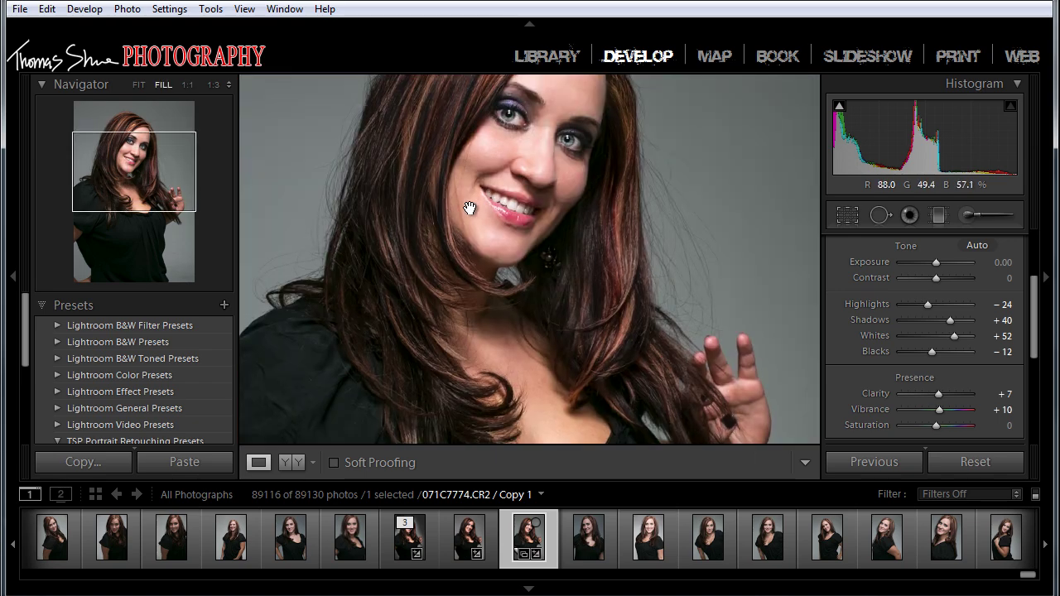
left_click(509, 207)
left_click_drag(322, 108, 591, 341)
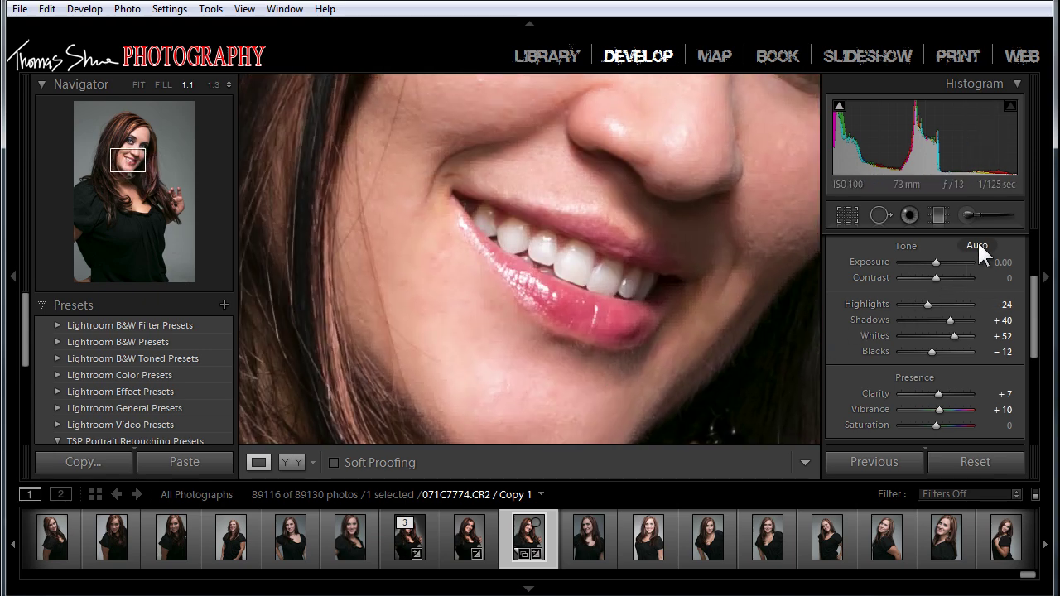
left_click(967, 215)
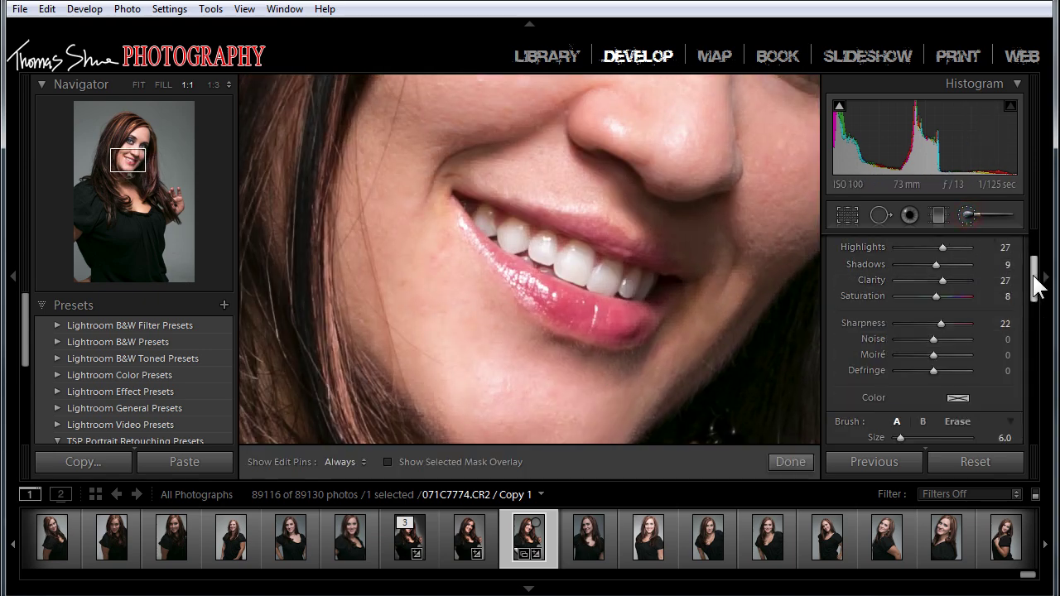
left_click_drag(1035, 279, 1034, 226)
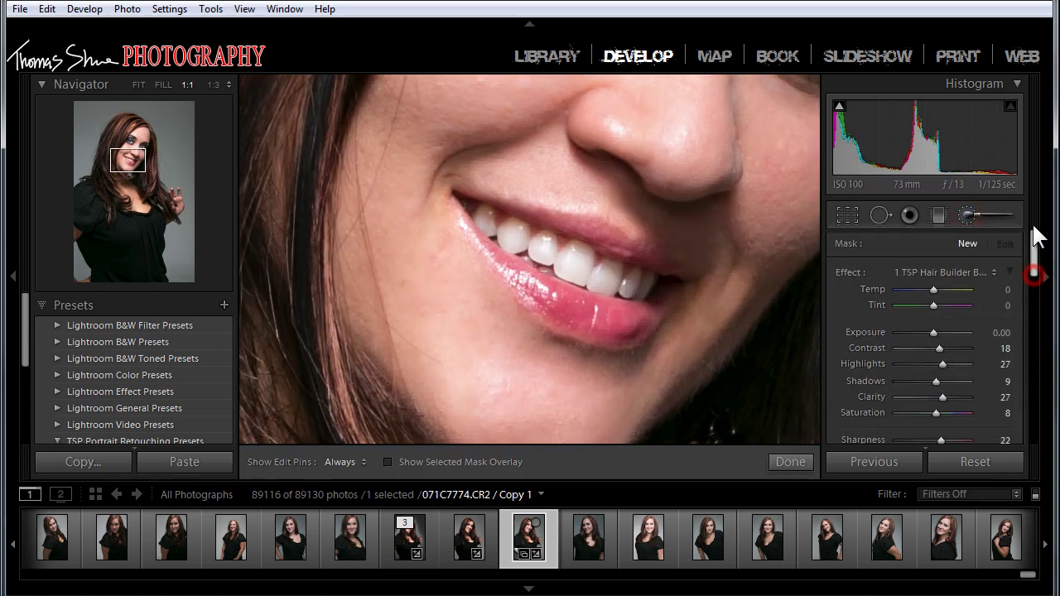
left_click(994, 274)
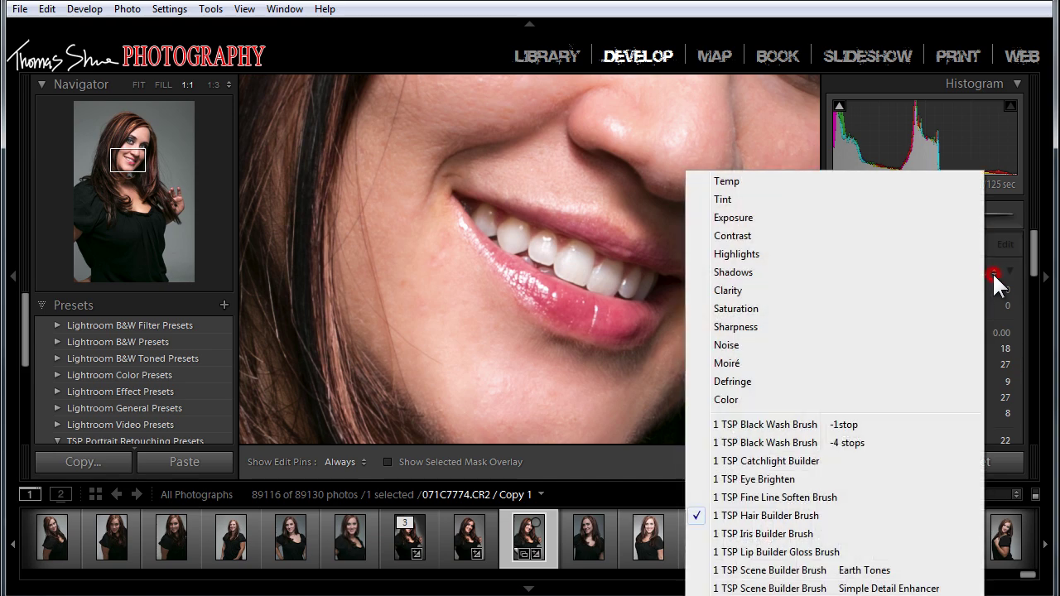
left_click(750, 552)
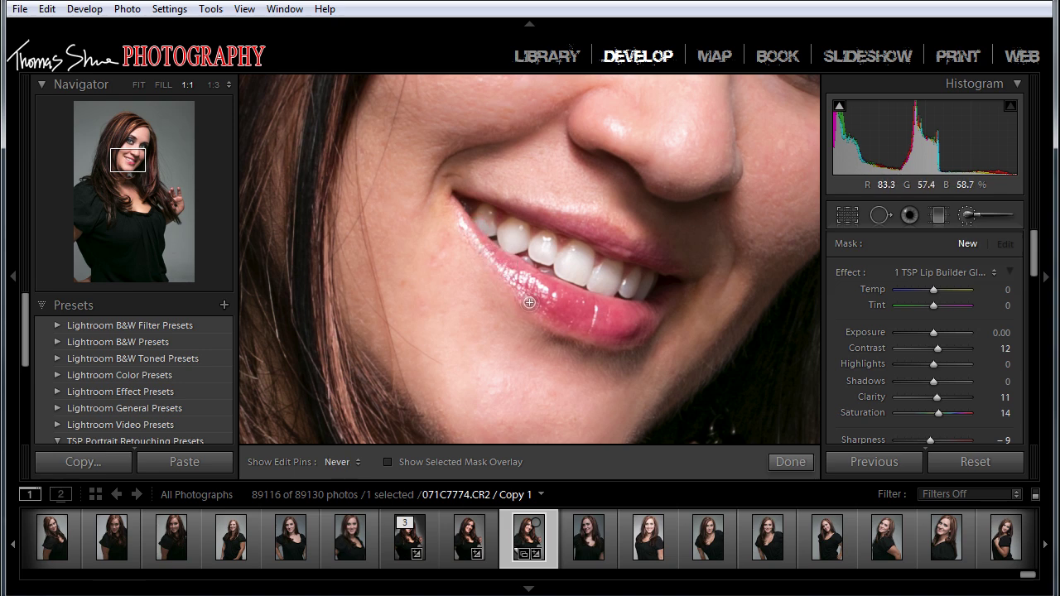
Paint the lip gloss adjustment along the lower lip from its left-hand corner and over the upper lip.
left_click_drag(512, 271, 550, 297)
key("h")
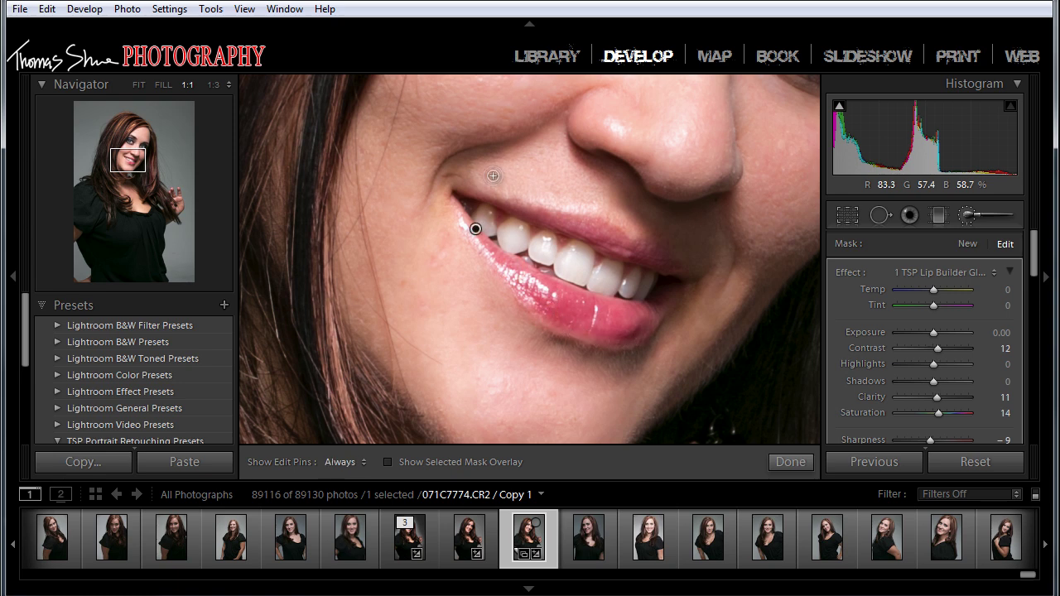
left_click_drag(511, 209, 529, 209)
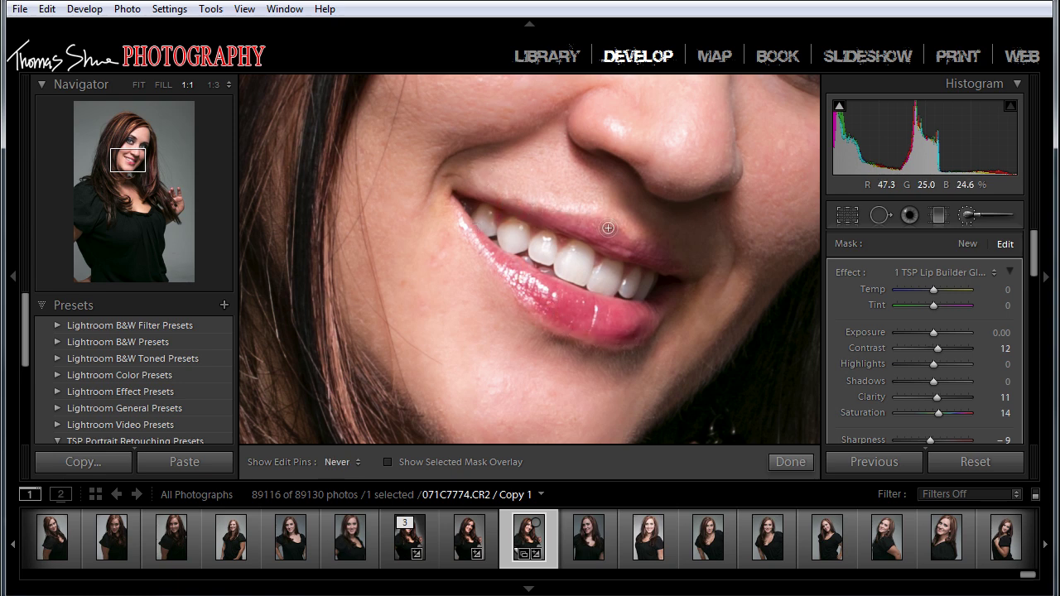
left_click(542, 214)
key("h")
left_click(504, 262)
key("h")
Paint the lip gloss adjustment over the fuller right-hand part of the lower lip and close the Adjustment Brush.
left_click_drag(550, 312, 594, 303)
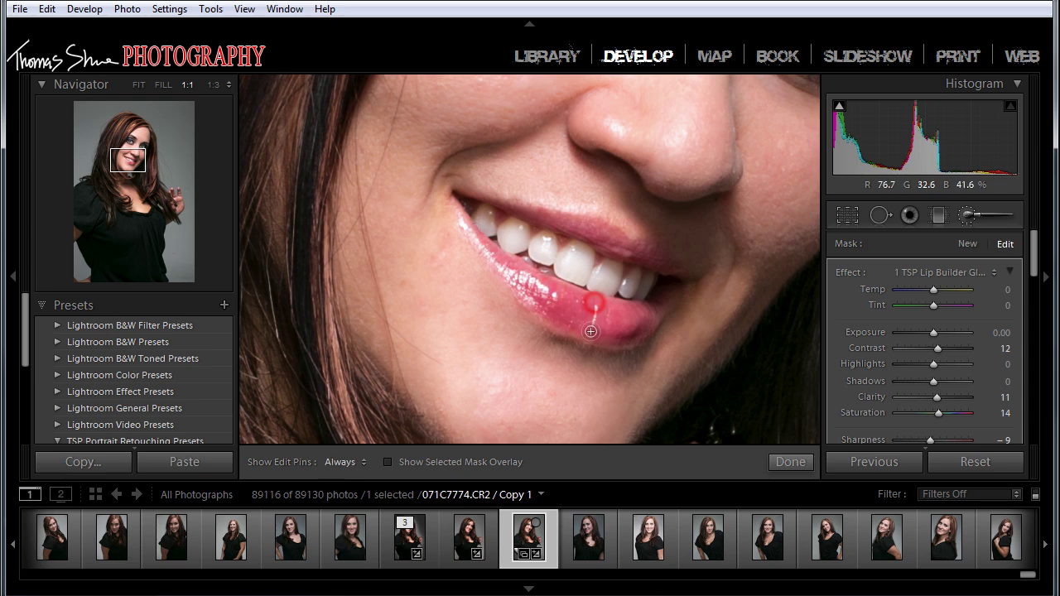
left_click(606, 306)
key("h")
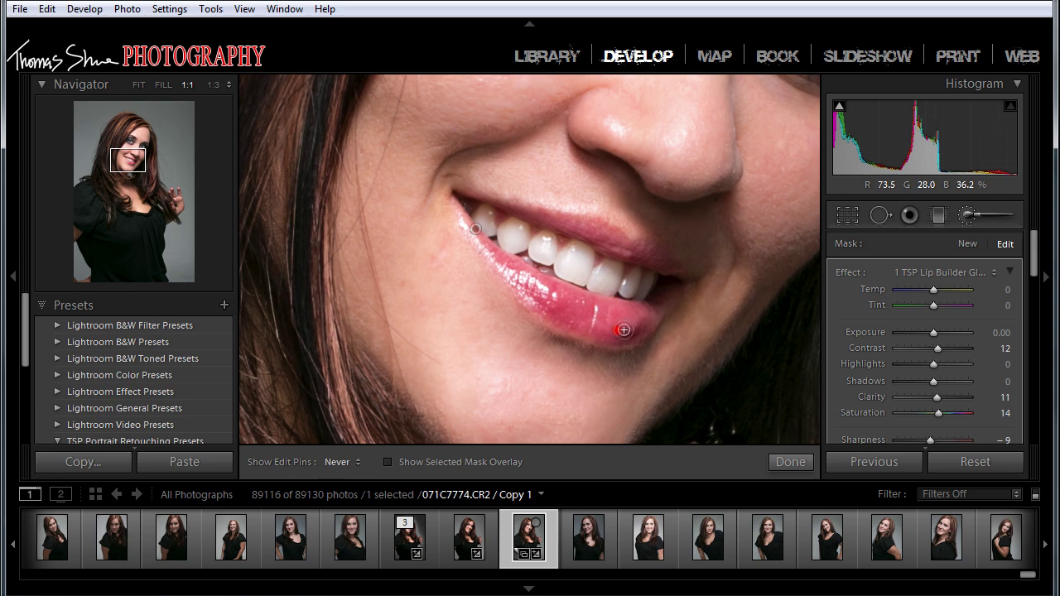
key("h")
key("h")
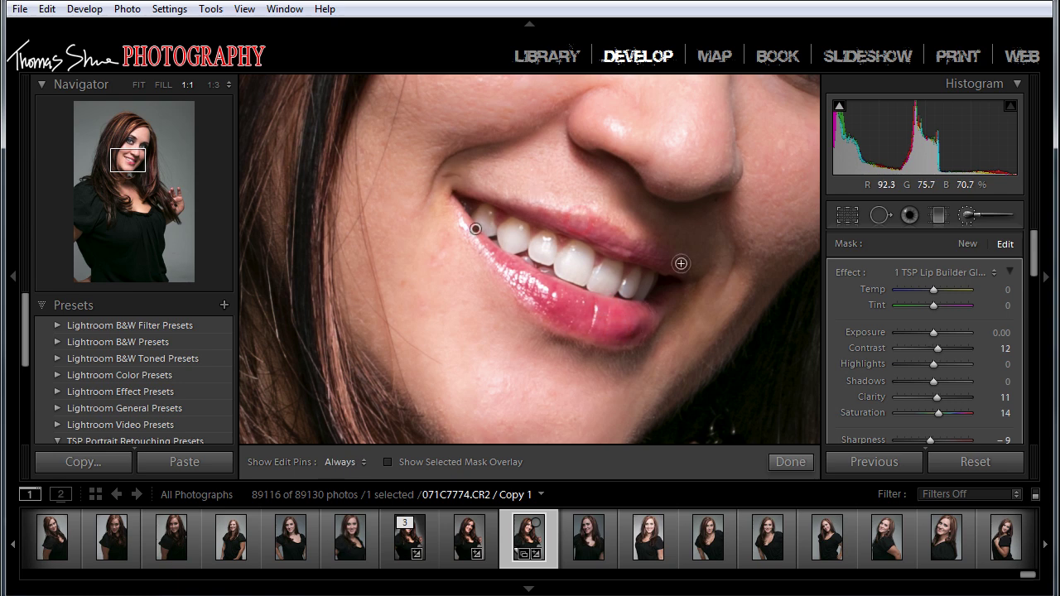
left_click(968, 214)
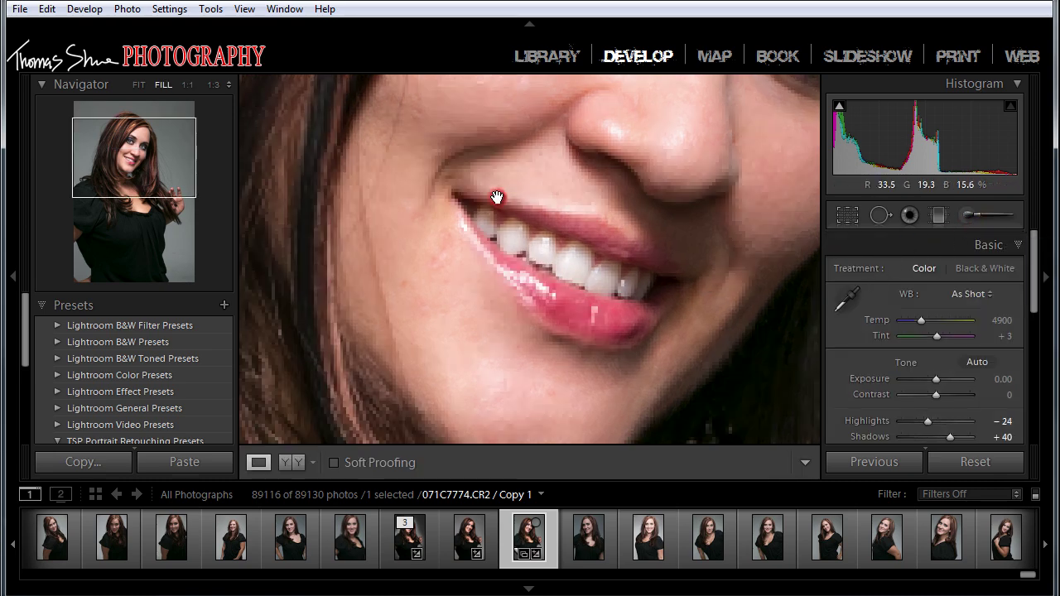
left_click(138, 86)
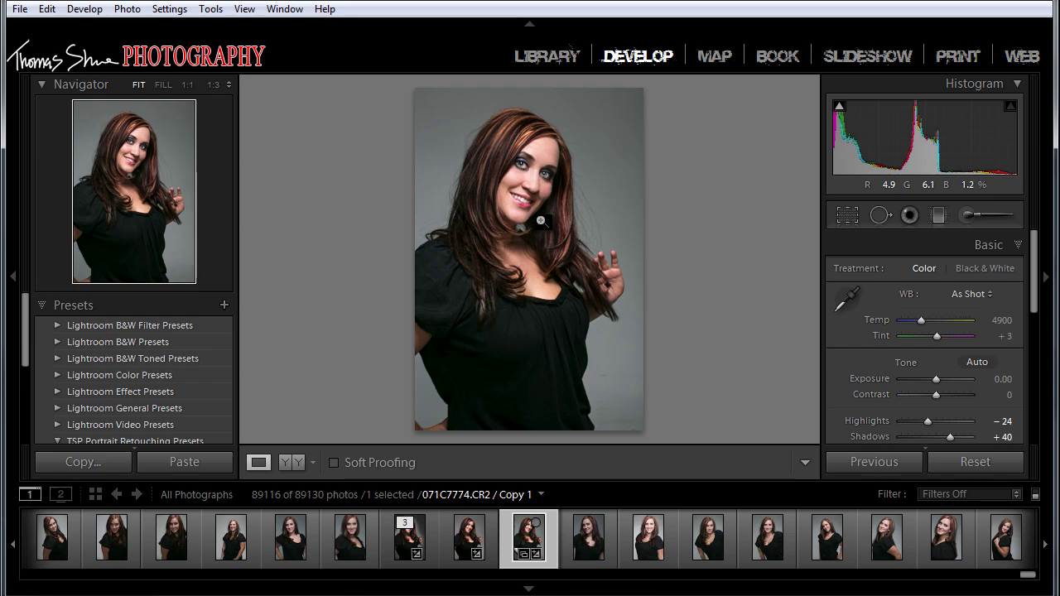
key("ctrl+e")
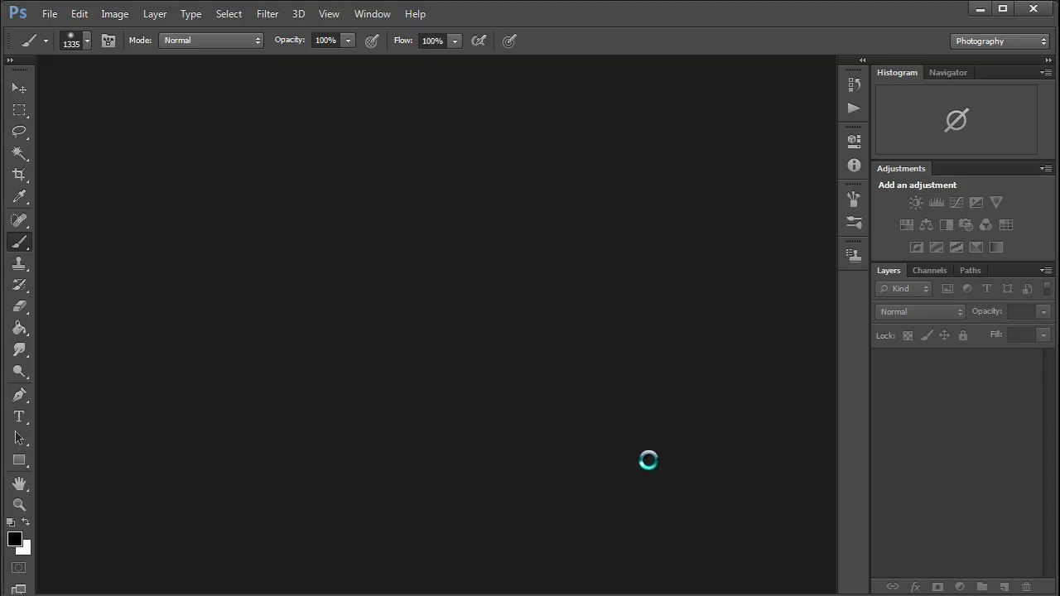
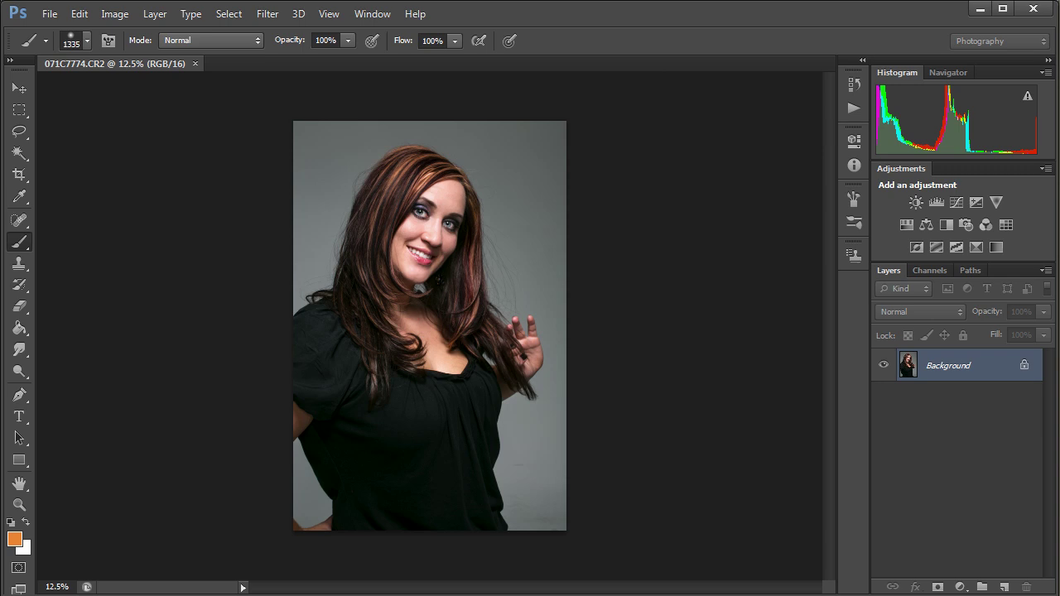
left_click(195, 64)
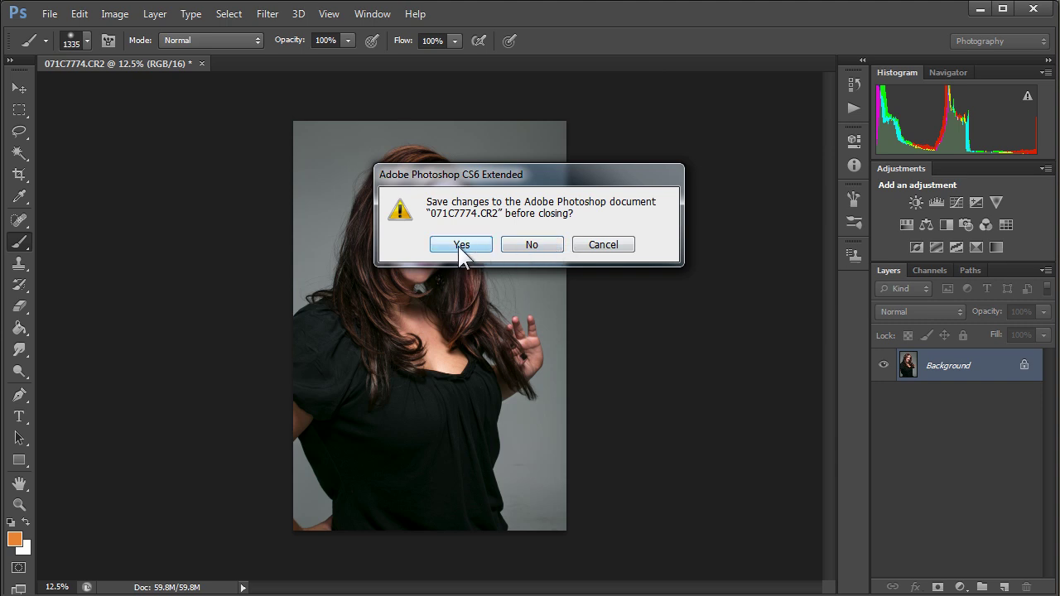
left_click(527, 245)
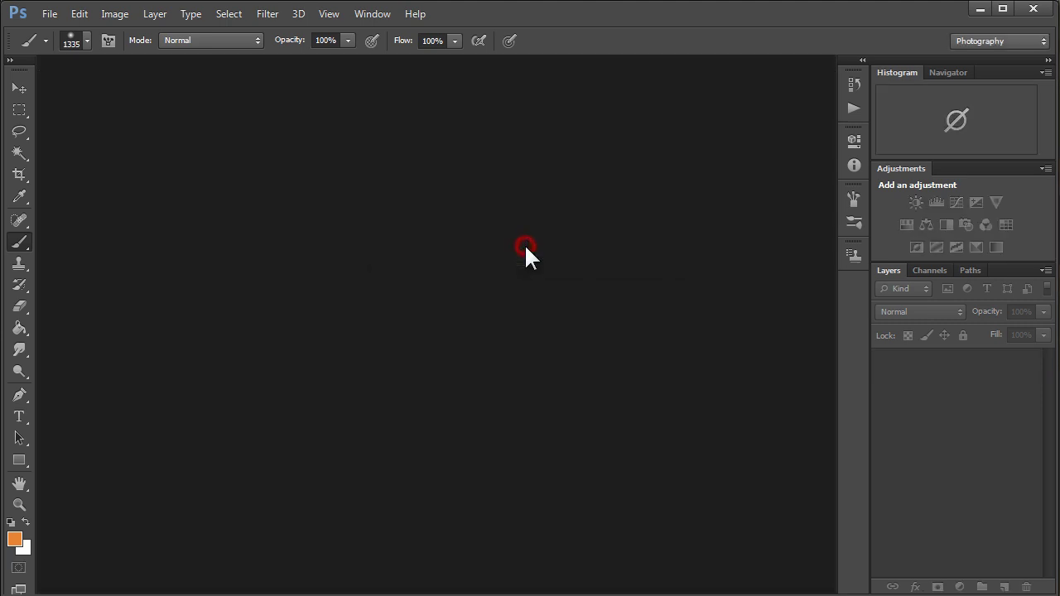
left_click(974, 11)
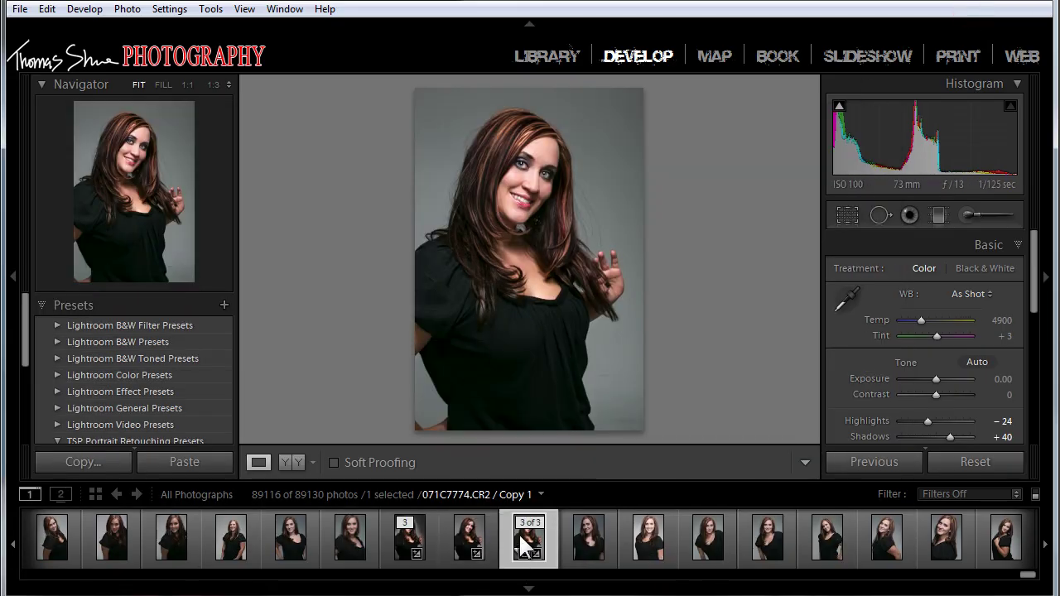
Open the retouched virtual copy as a Smart Object in Photoshop.
right_click(546, 308)
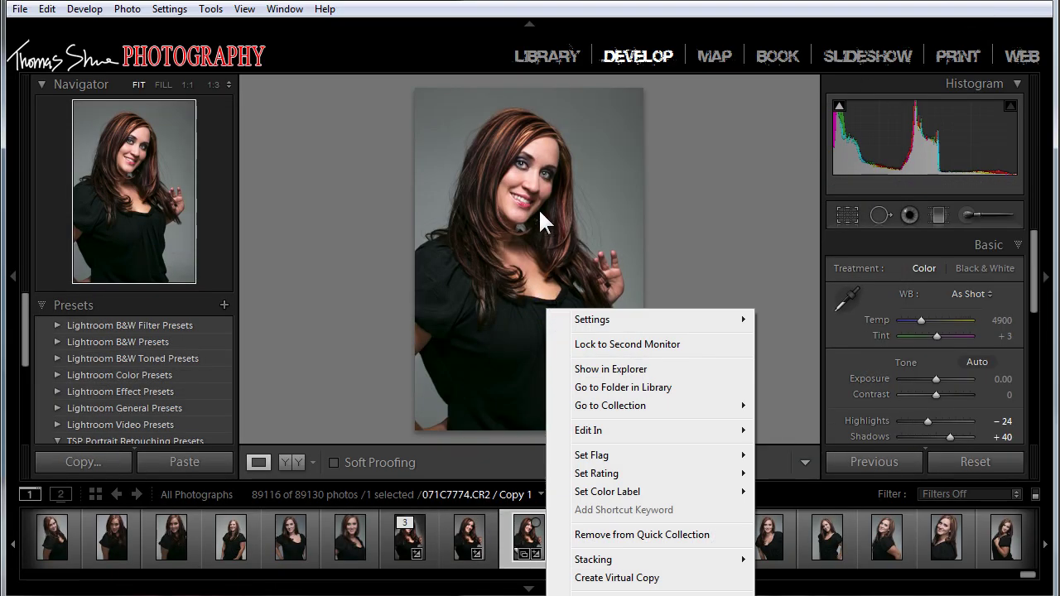
right_click(534, 165)
mouse_move(560, 286)
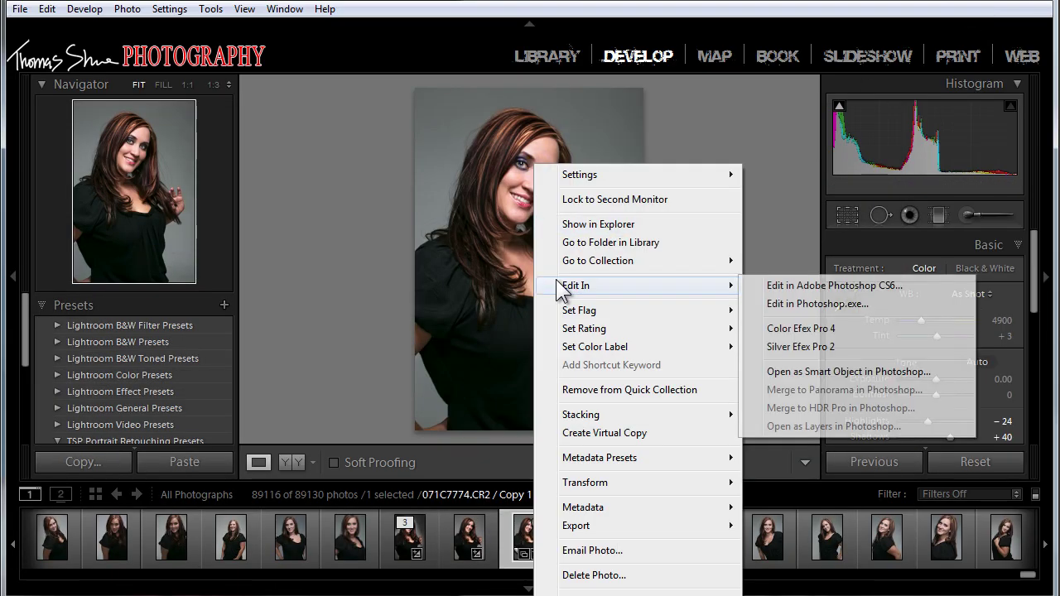
left_click(783, 372)
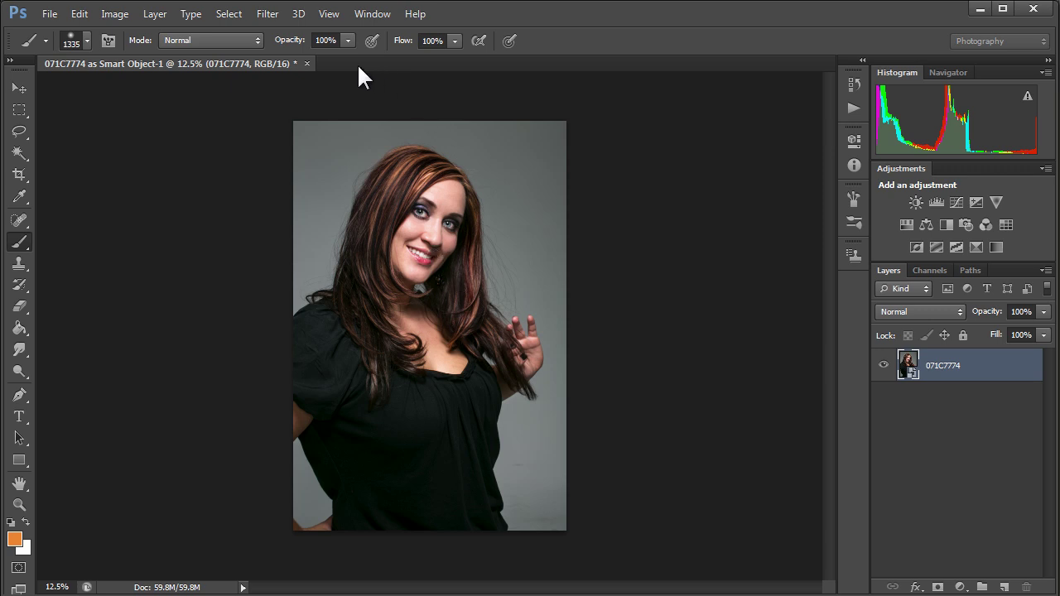
Open the Imagenomic Portraiture filter on the smart object and frame the face at 50% in the split preview.
left_click(269, 14)
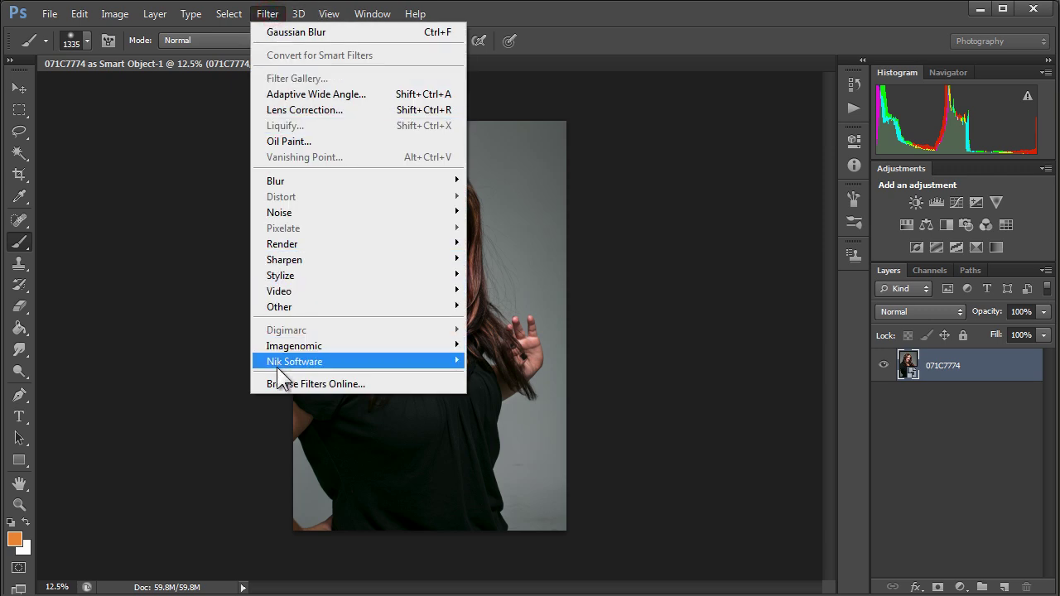
mouse_move(283, 349)
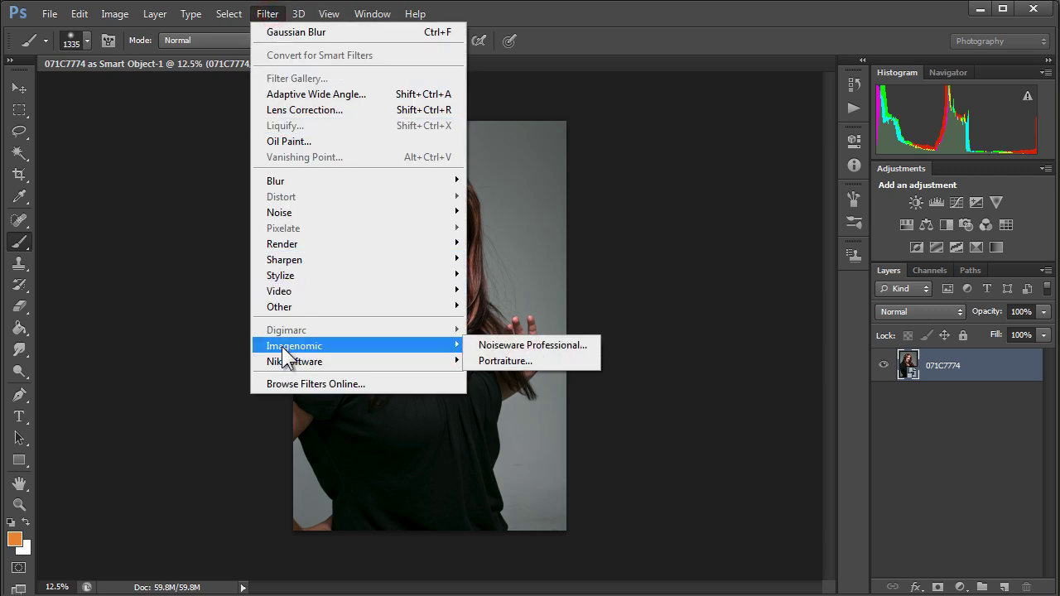
left_click(504, 361)
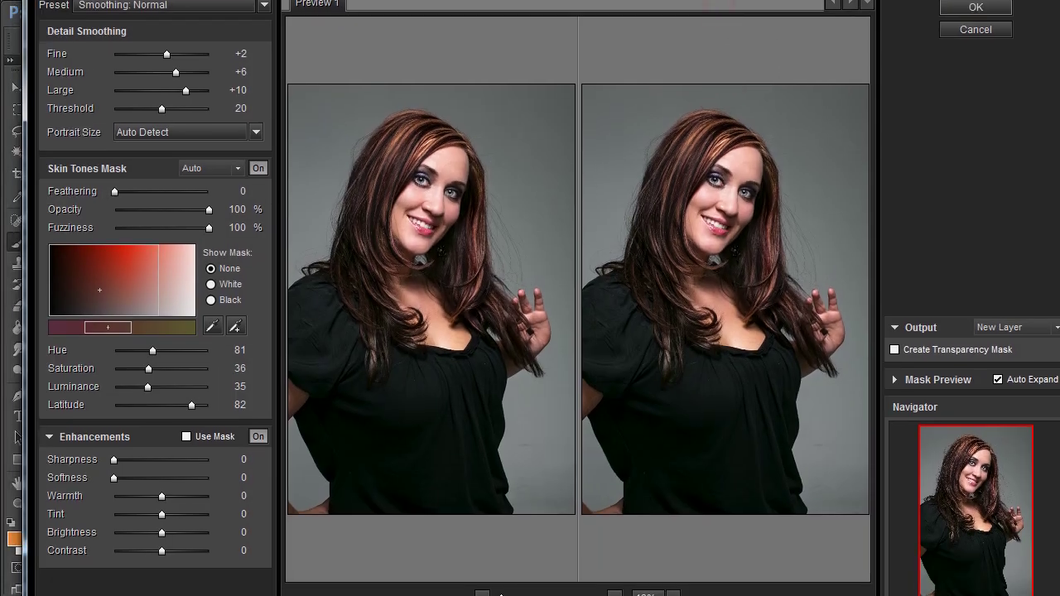
left_click(614, 593)
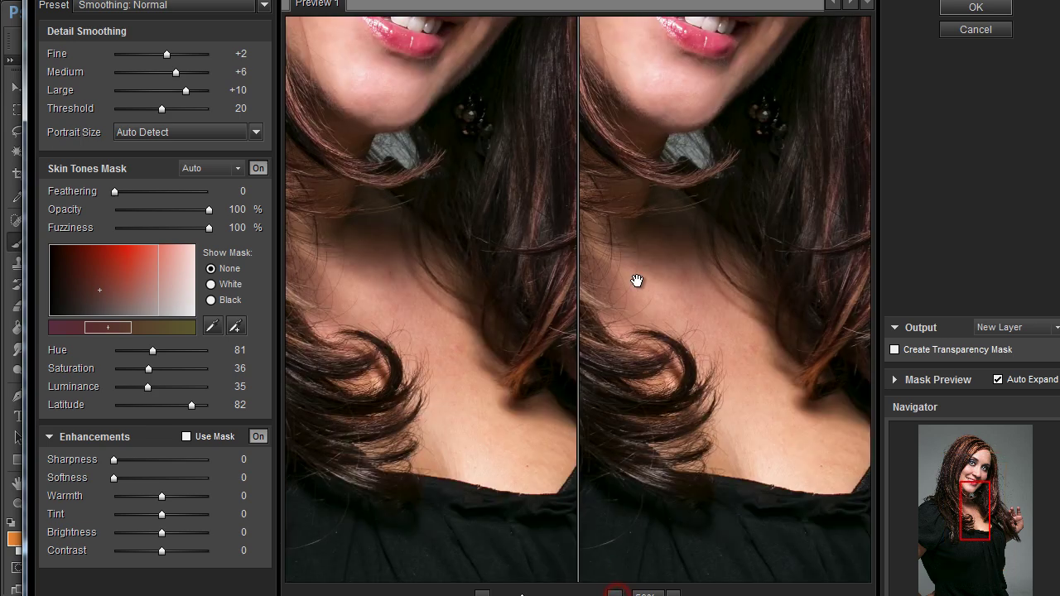
left_click_drag(655, 67, 663, 399)
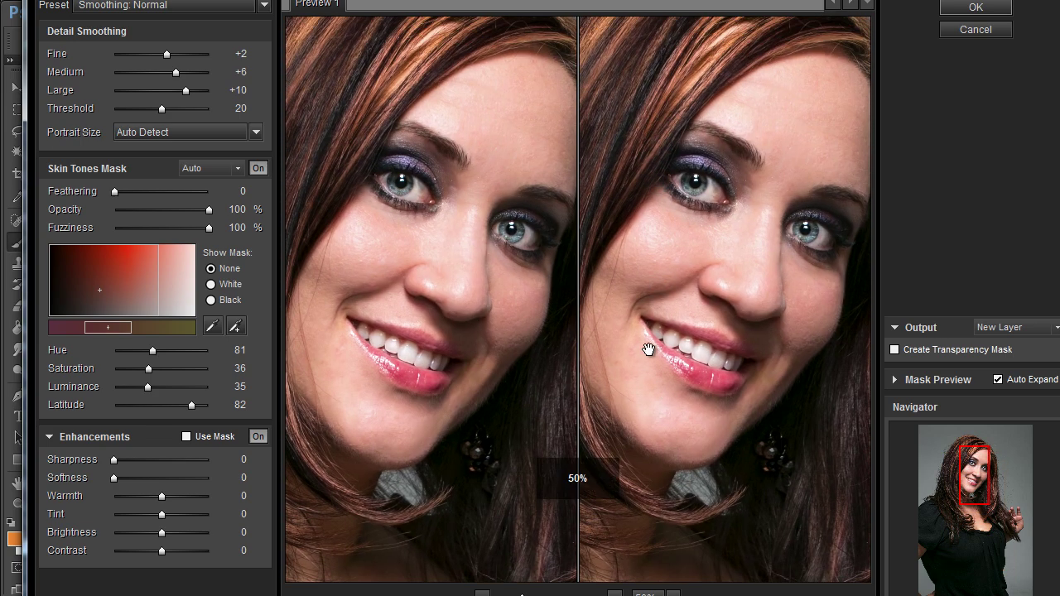
left_click_drag(639, 326, 655, 329)
Try the Default smoothing preset and compare the skin around the eyes and nose at 100%.
left_click(264, 4)
left_click(265, 5)
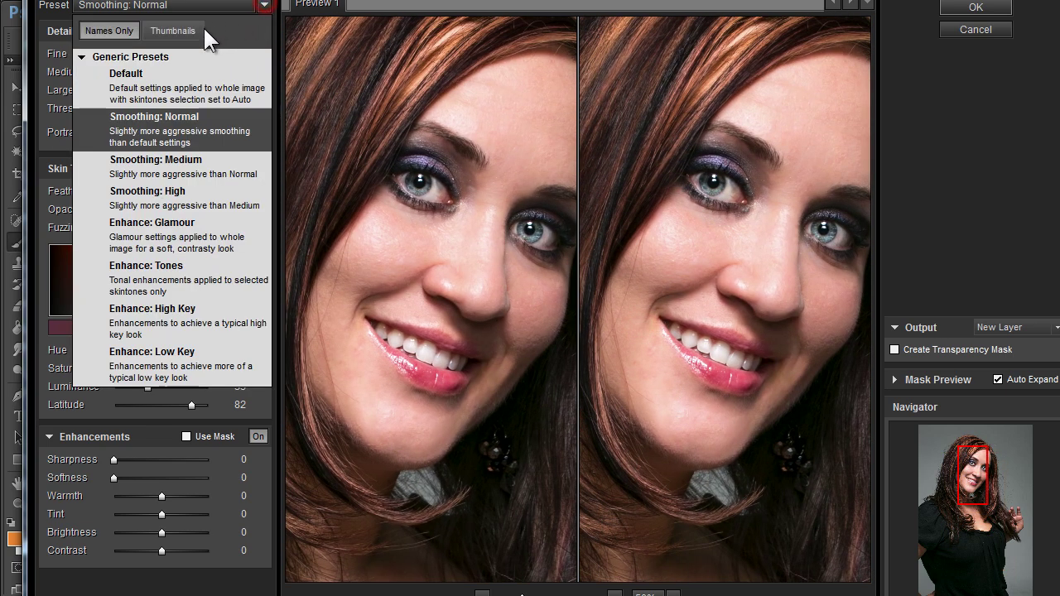
left_click(152, 70)
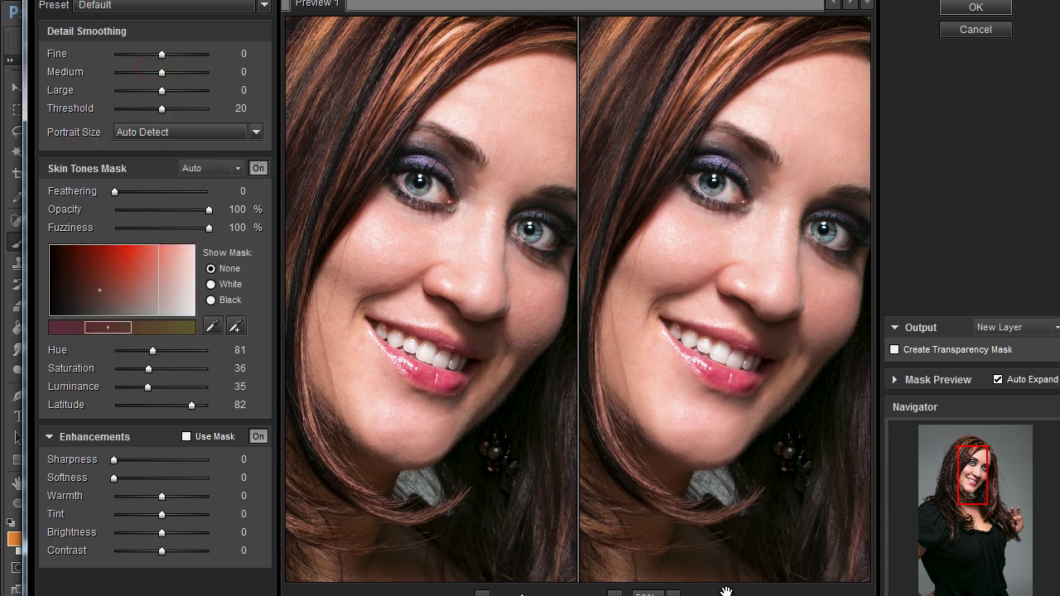
left_click(615, 593)
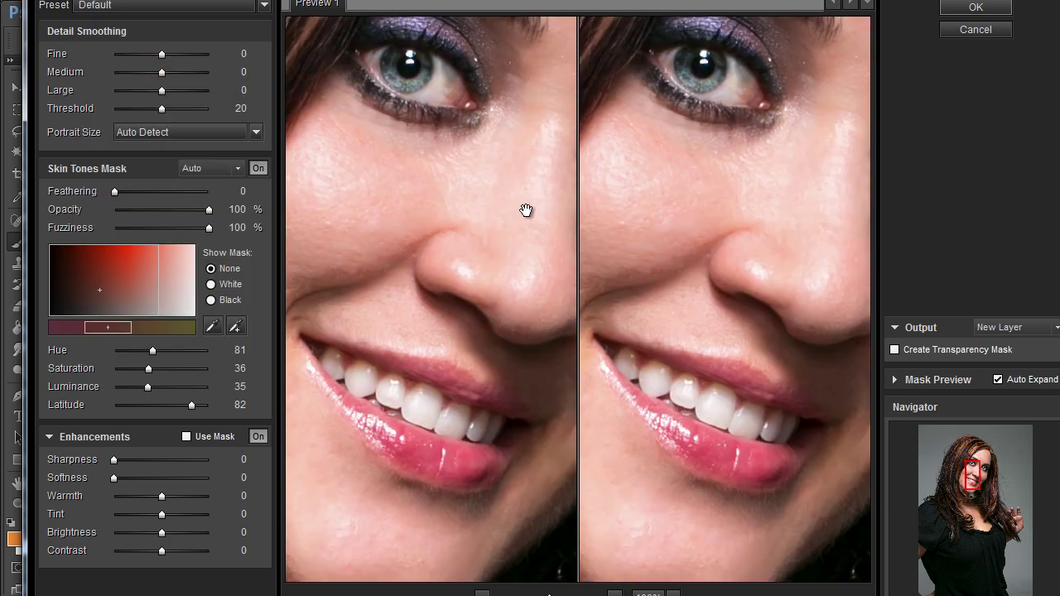
left_click_drag(525, 210, 426, 232)
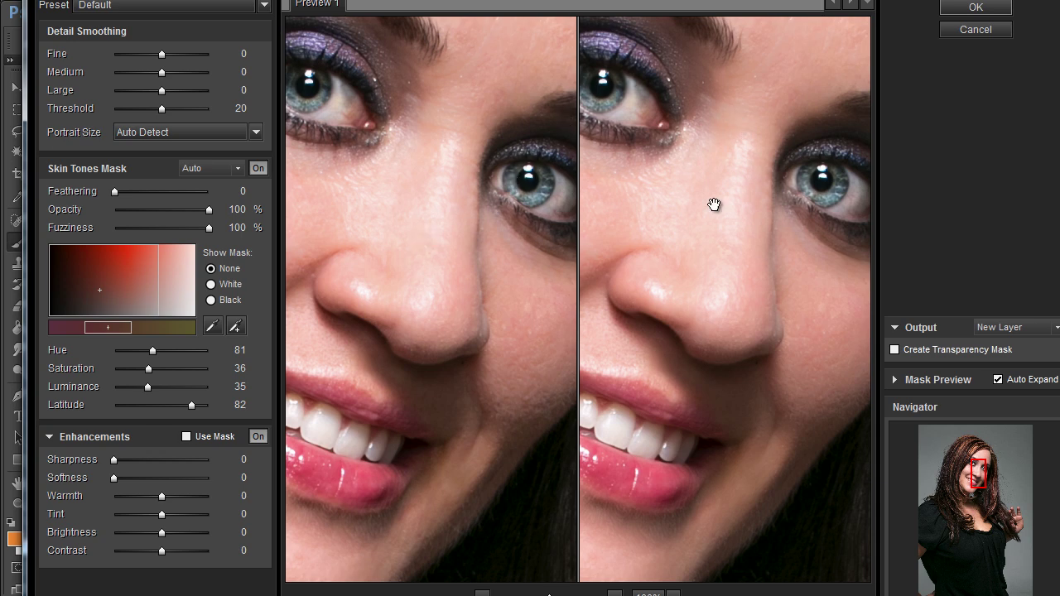
Choose the Smoothing: Normal preset, compare the skin texture across the face and apply the Portraiture filter.
left_click(263, 7)
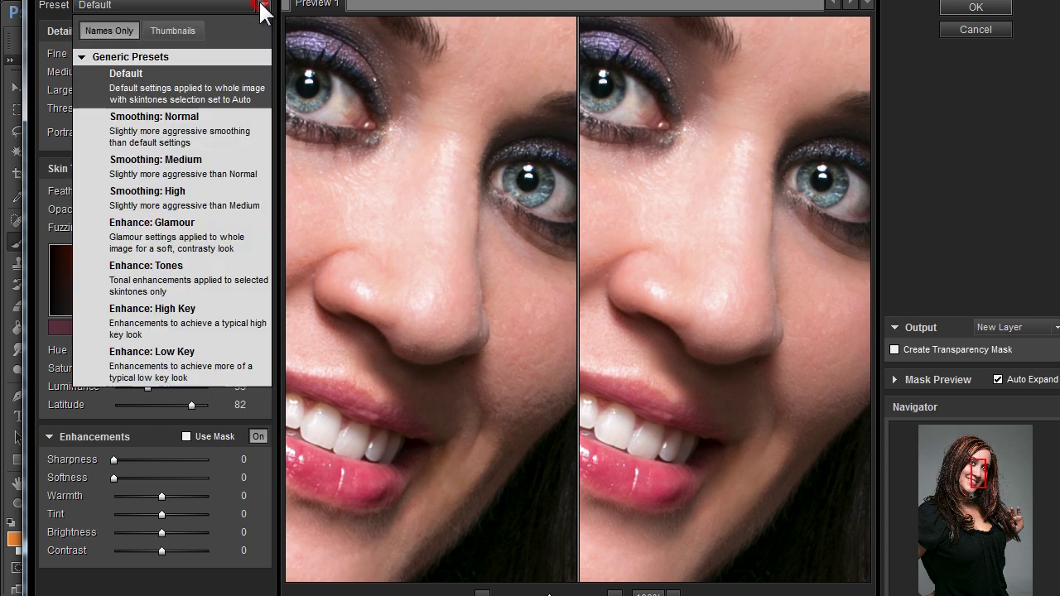
left_click(186, 130)
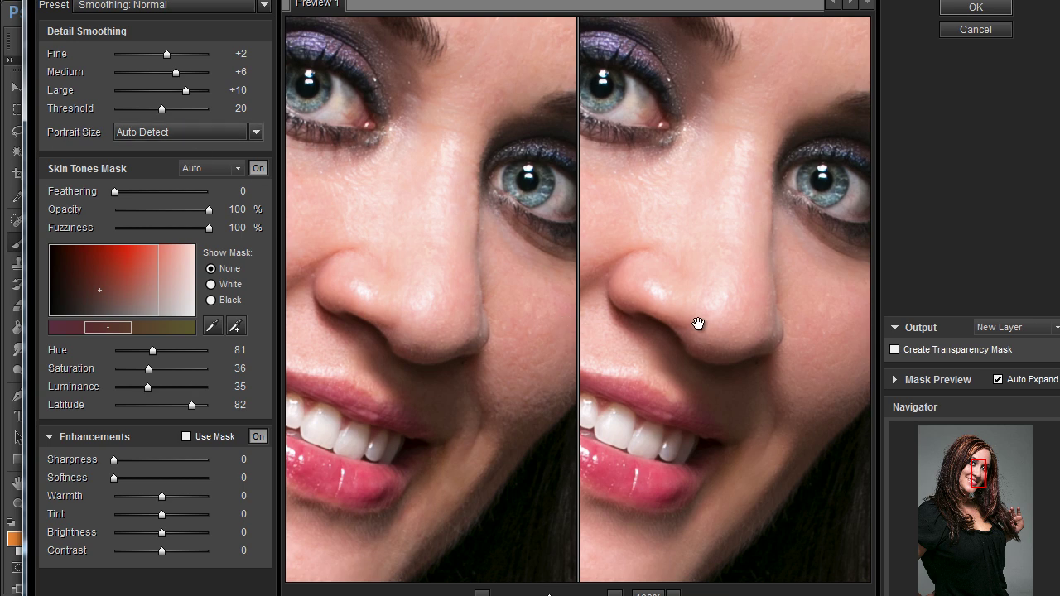
left_click_drag(703, 319, 789, 281)
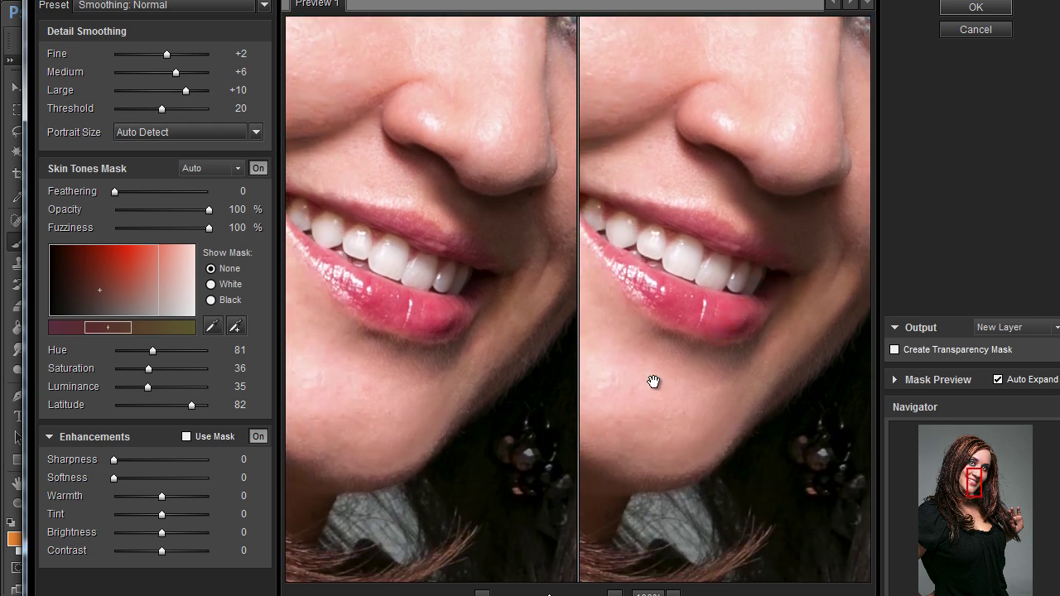
left_click_drag(649, 374, 670, 397)
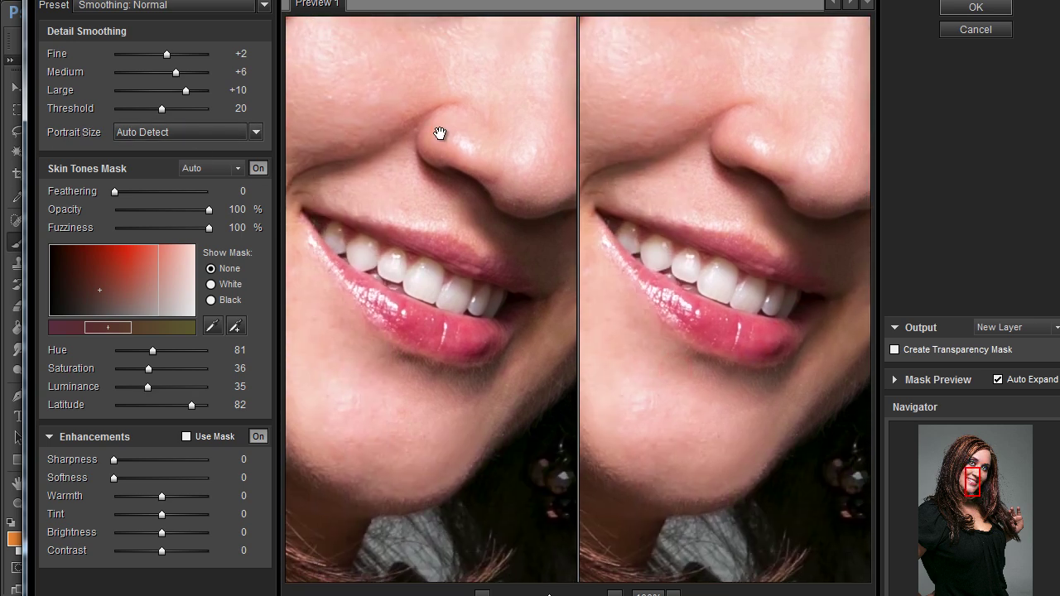
left_click_drag(733, 117, 724, 252)
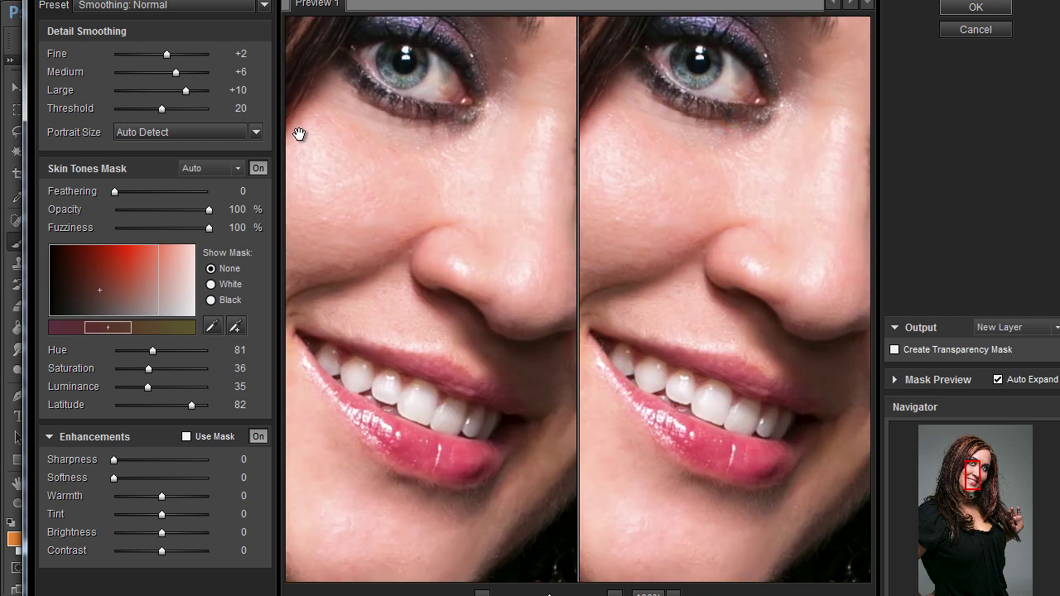
left_click_drag(692, 173, 727, 230)
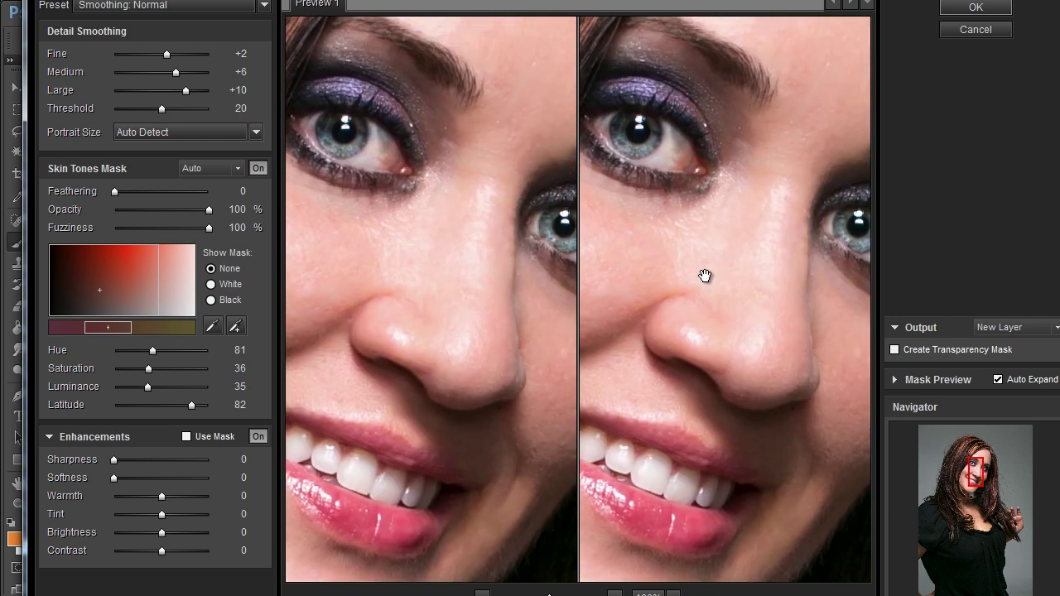
left_click_drag(709, 289, 793, 286)
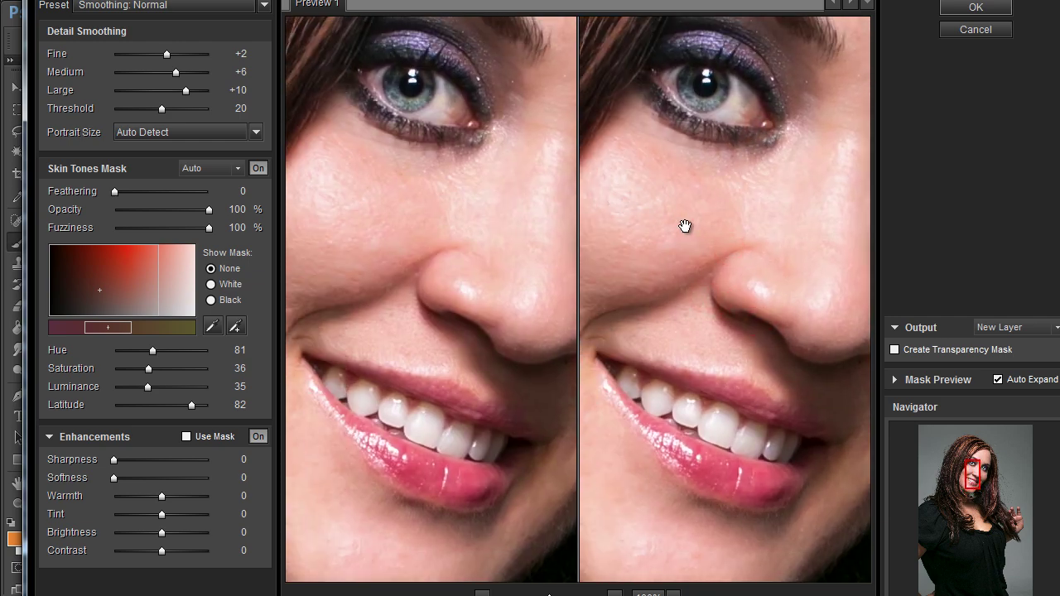
mouse_move(682, 223)
left_mouse_down()
mouse_move(738, 273)
mouse_move(758, 166)
mouse_move(718, 230)
left_mouse_up()
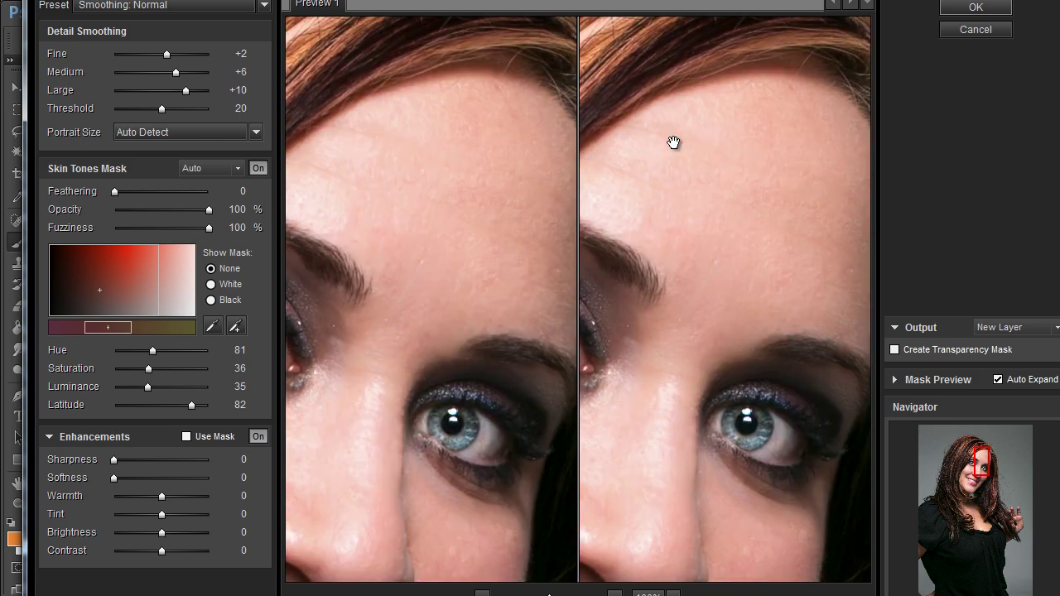
left_click_drag(797, 224, 762, 124)
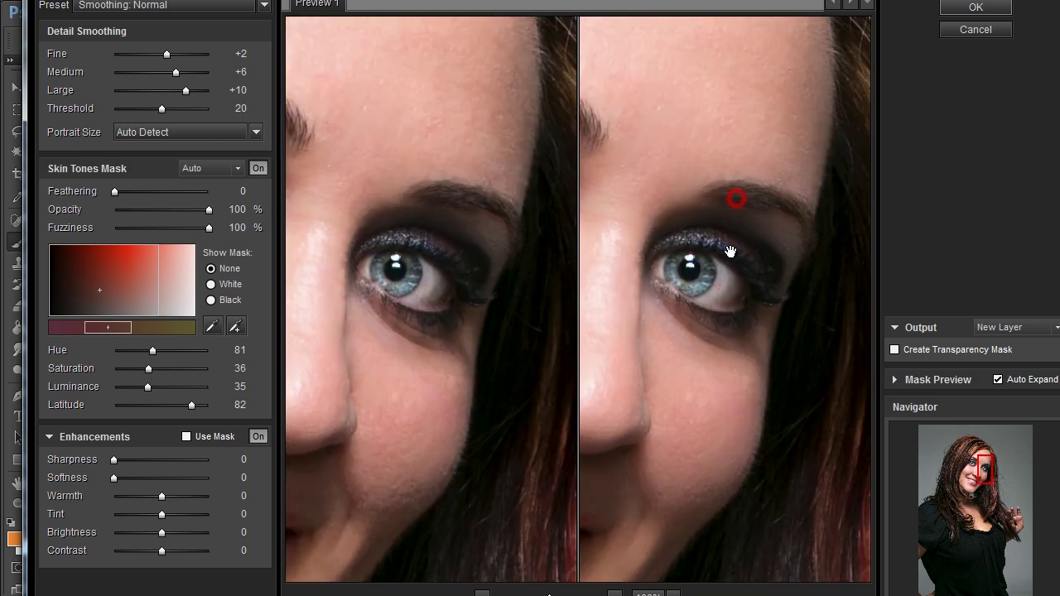
left_click_drag(652, 398, 743, 310)
left_click_drag(712, 353, 819, 265)
mouse_move(783, 220)
left_mouse_down()
mouse_move(804, 309)
mouse_move(753, 277)
left_mouse_up()
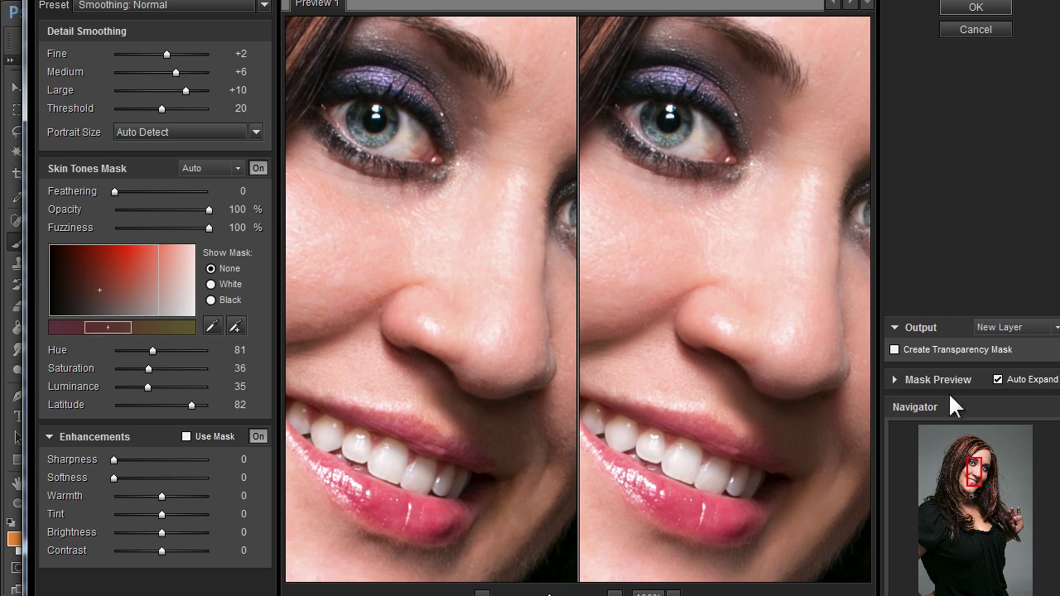
left_click(976, 9)
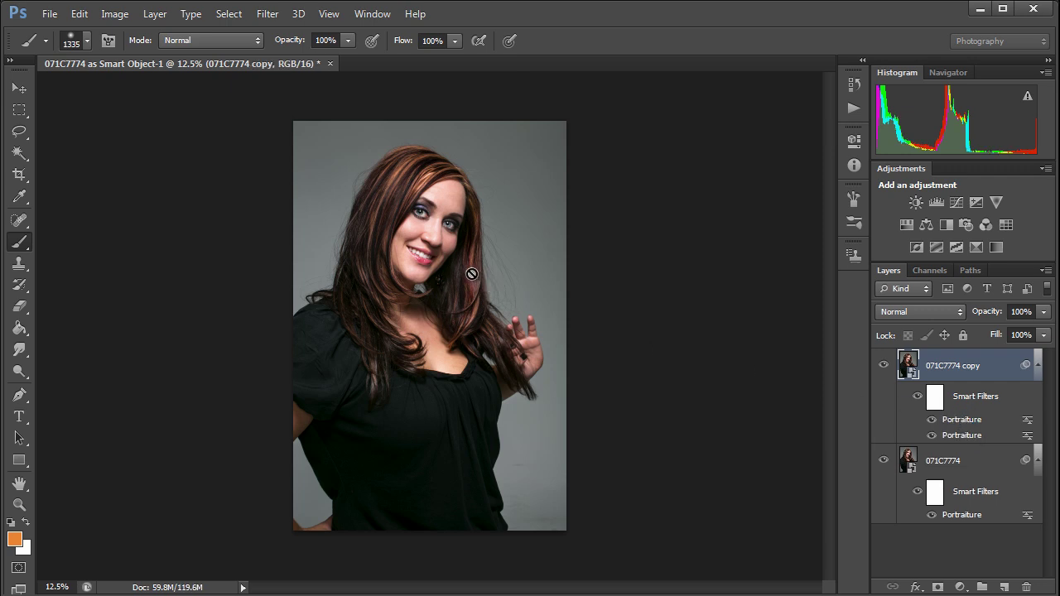
left_click(570, 87)
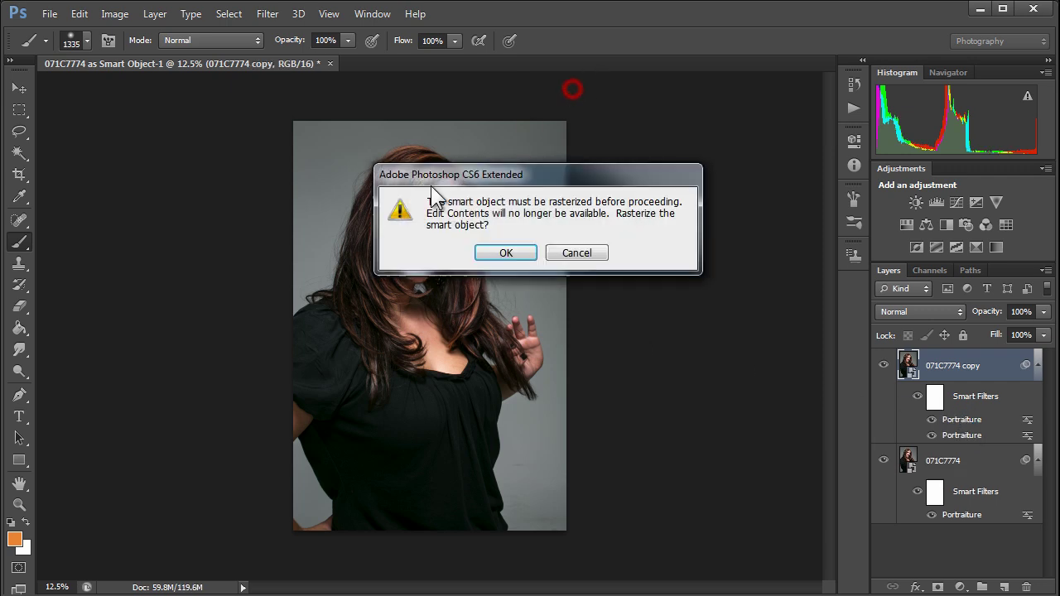
left_click(524, 260)
key("z")
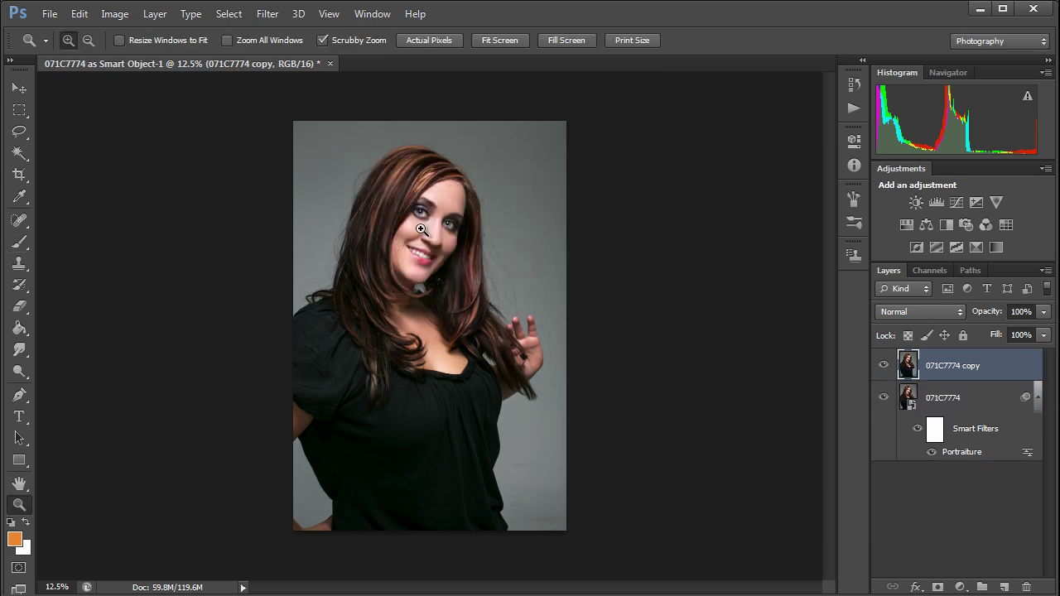
key("b")
key("ctrl+z")
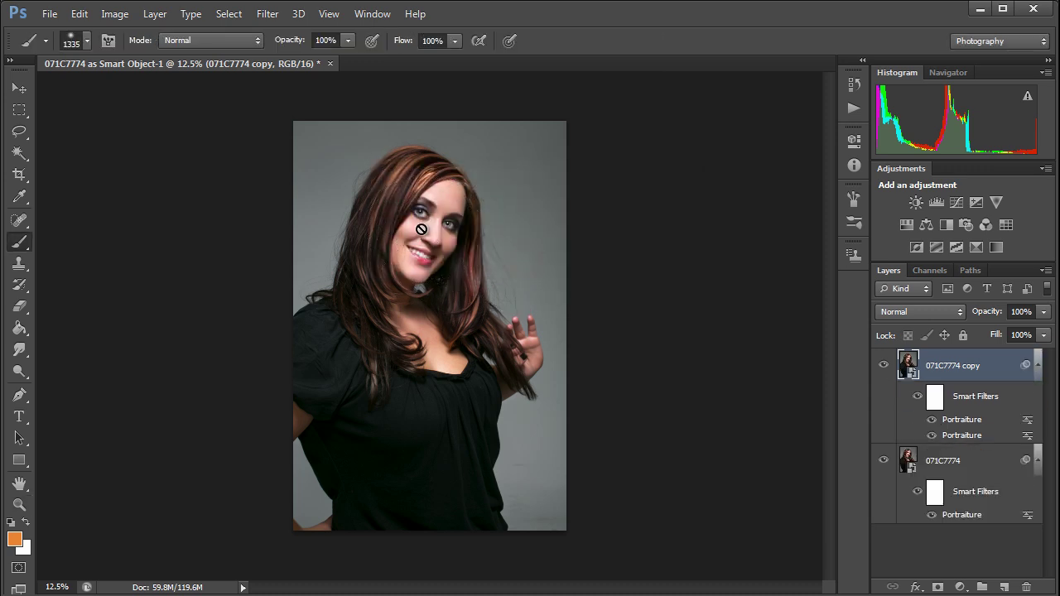
Get a close view of the face and select the smart filter mask on the 071C7774 copy layer.
left_click(21, 89)
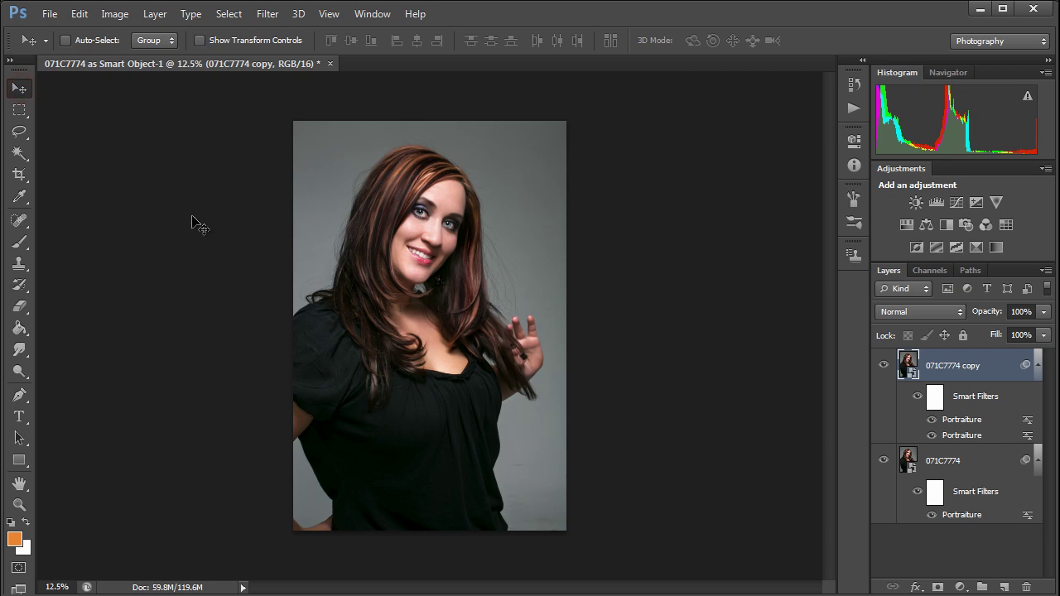
key("z")
left_click(324, 217)
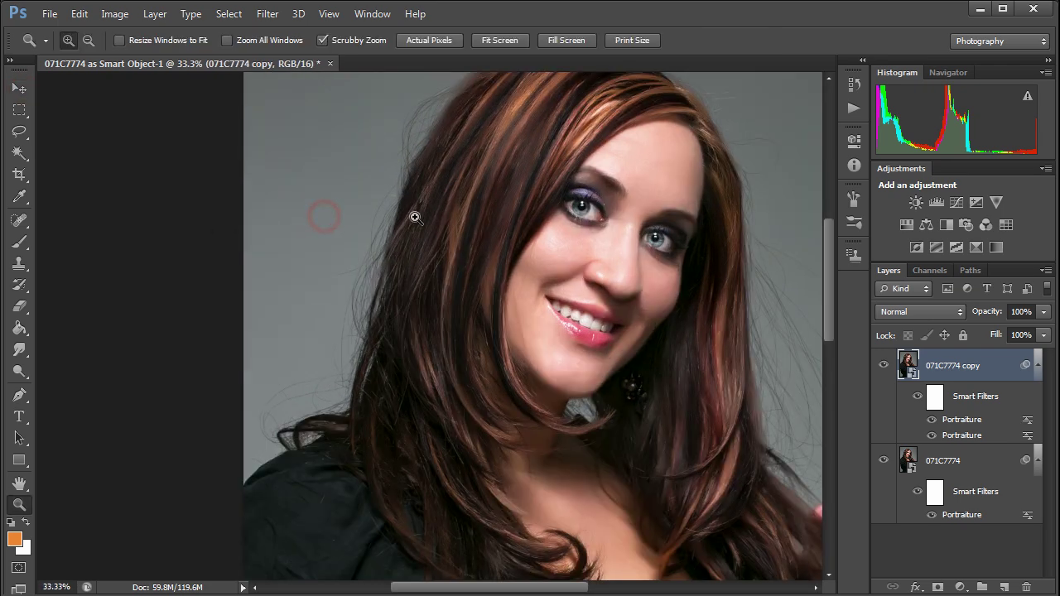
key("v")
left_click_drag(632, 227, 550, 286)
key("z")
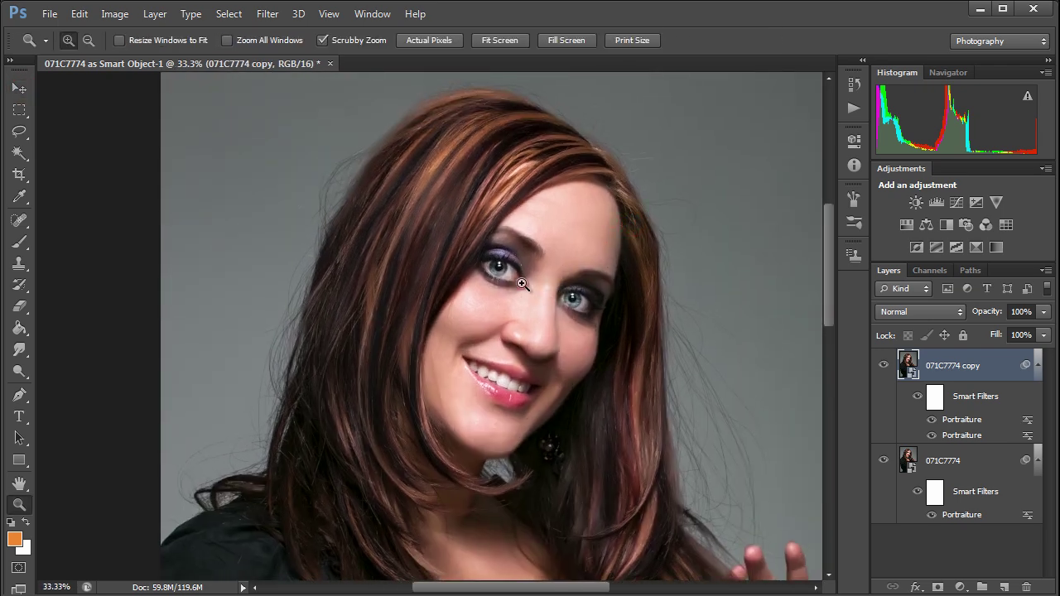
left_click(522, 284)
key("v")
left_click(937, 397)
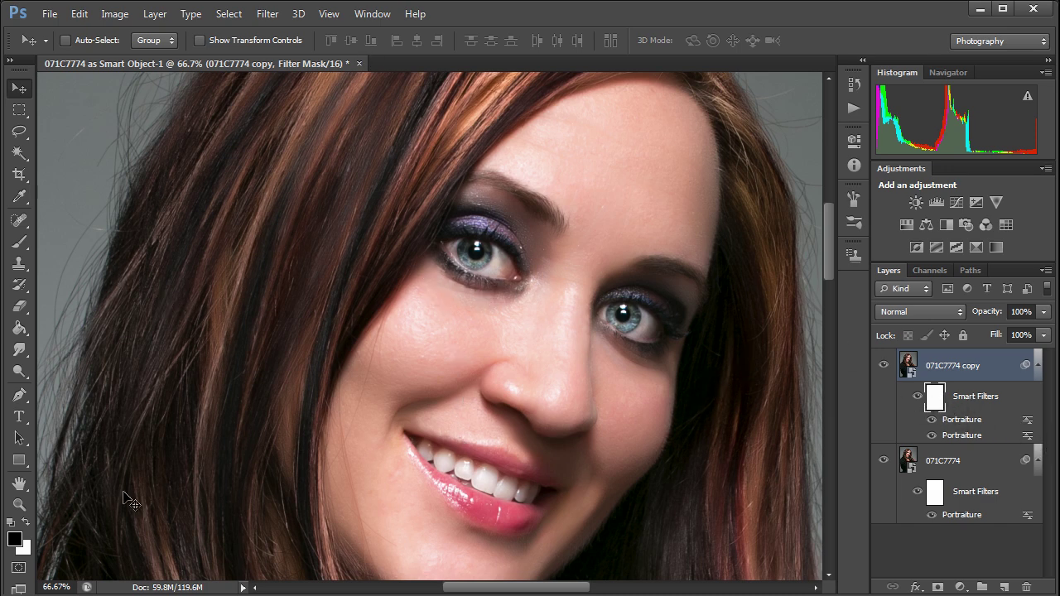
Inspect the foreground colour in the Color Picker, and swap foreground and background colours so that black is the painting colour.
left_click(14, 538)
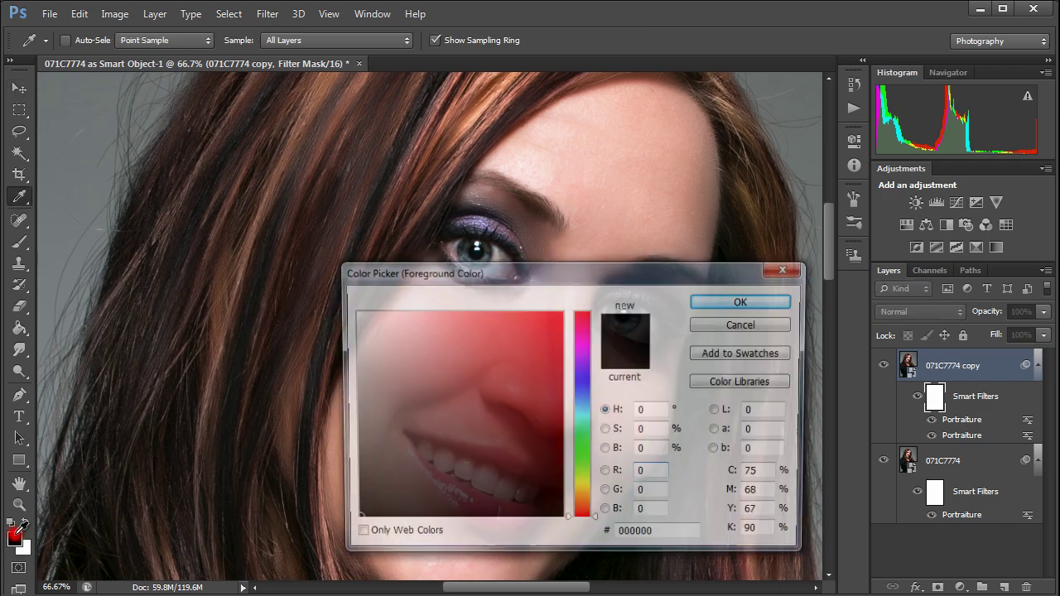
left_click_drag(398, 427, 388, 388)
left_click(762, 300)
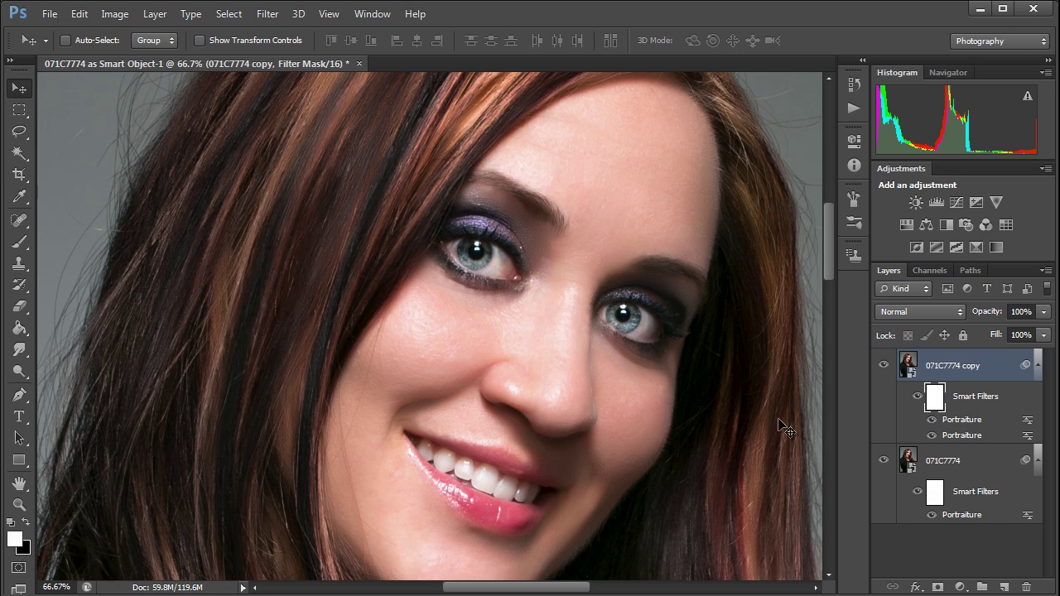
left_click(929, 402)
key("x")
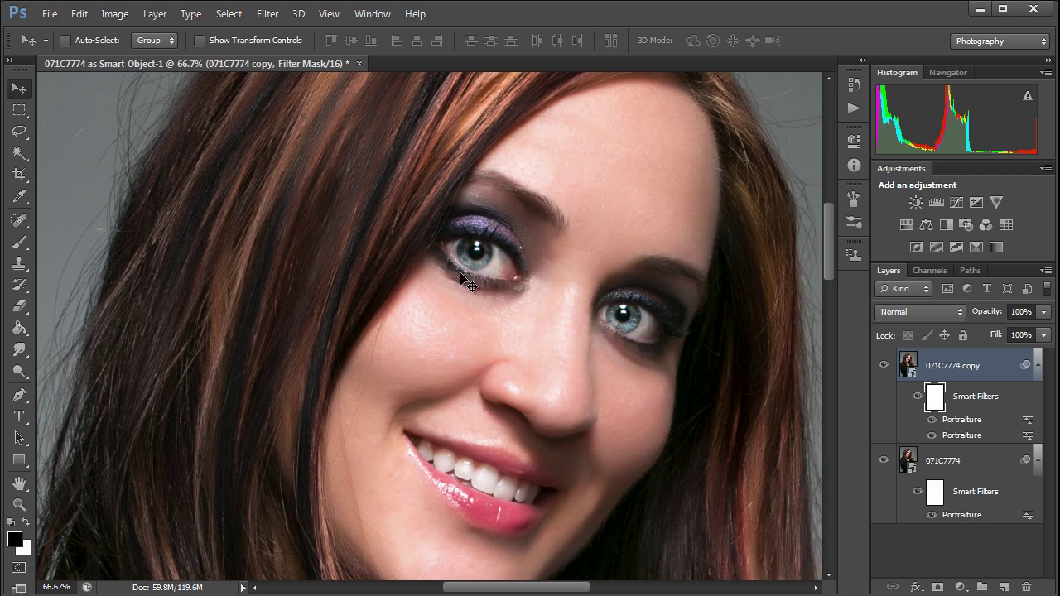
Paint black on the filter mask over the highlighted hair beside the forehead with a soft 237 px brush.
left_click(929, 399)
key("b")
mouse_move(461, 343)
left_mouse_down()
mouse_move(144, 366)
mouse_move(157, 362)
left_mouse_up()
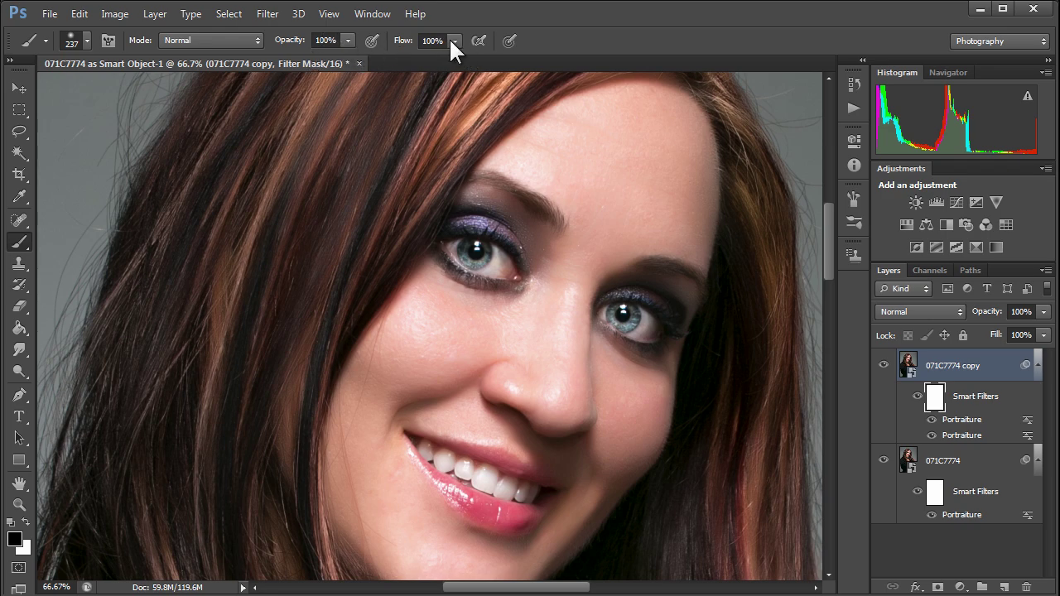
key("space")
left_click_drag(269, 204, 265, 356)
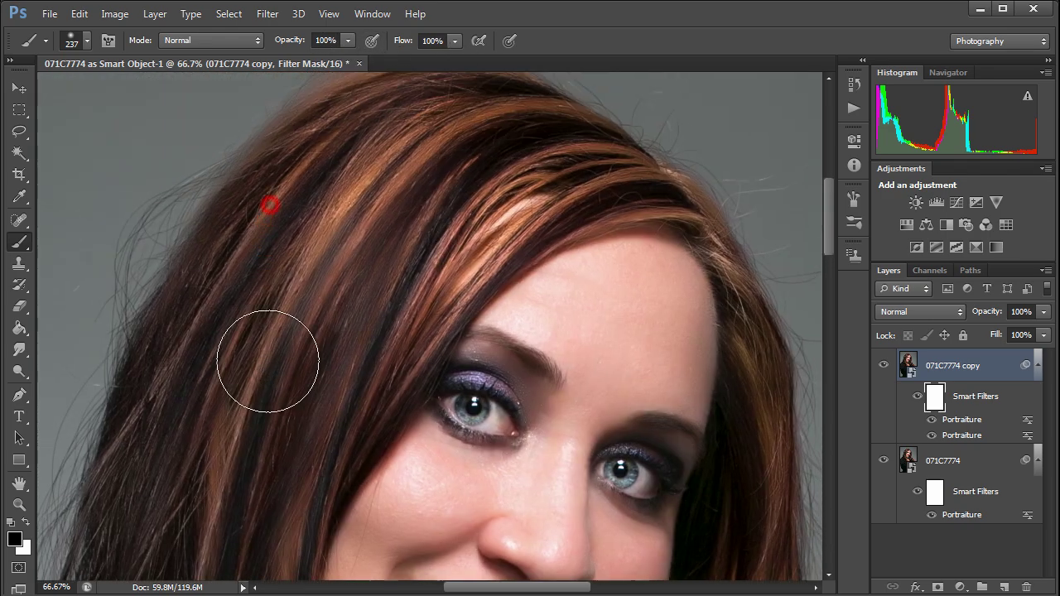
left_click(934, 397)
mouse_move(424, 153)
left_mouse_down()
mouse_move(300, 274)
mouse_move(416, 252)
mouse_move(295, 301)
mouse_move(177, 301)
mouse_move(324, 312)
mouse_move(303, 349)
mouse_move(353, 237)
left_mouse_up()
mouse_move(394, 178)
left_mouse_down()
mouse_move(239, 409)
mouse_move(308, 331)
left_mouse_up()
right_click(326, 258, "alt")
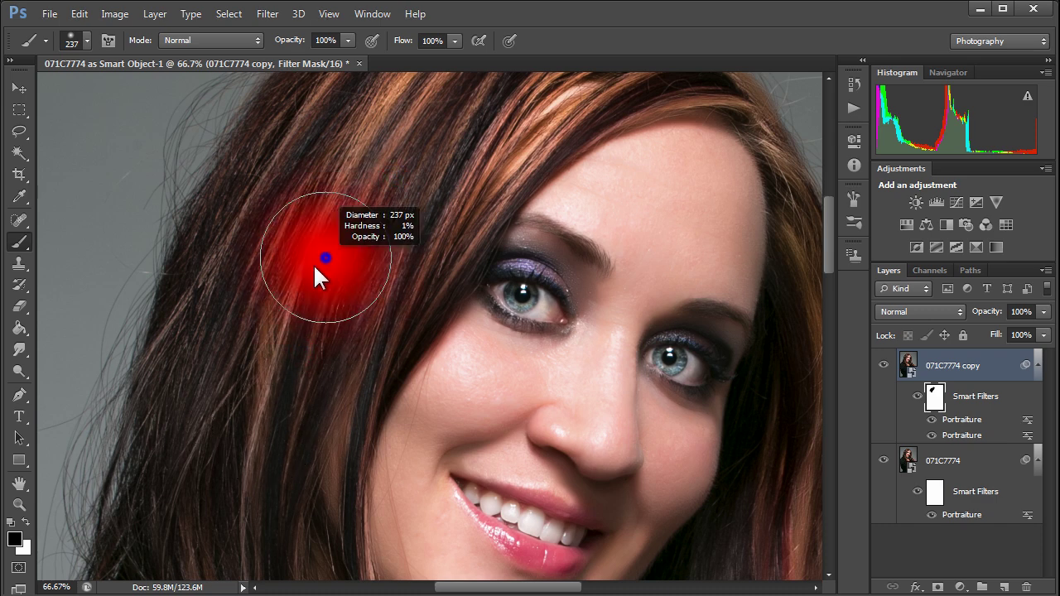
mouse_move(315, 266)
left_mouse_down()
mouse_move(256, 298)
mouse_move(311, 276)
left_mouse_up()
left_click_drag(355, 207, 249, 317)
mouse_move(314, 202)
left_mouse_down()
mouse_move(283, 292)
mouse_move(355, 291)
mouse_move(243, 324)
mouse_move(255, 311)
left_mouse_up()
Mask the smoothing off both eyes by painting black with a 63 px brush.
right_click(312, 285, "alt")
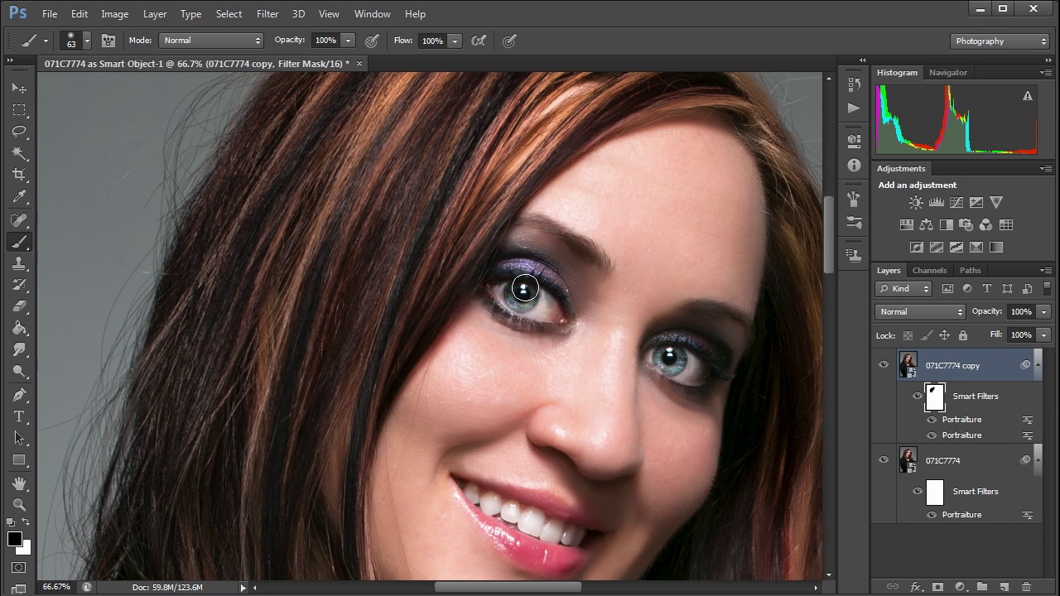
mouse_move(525, 287)
left_mouse_down()
mouse_move(557, 313)
mouse_move(549, 310)
left_mouse_up()
mouse_move(706, 369)
left_mouse_down()
mouse_move(661, 361)
mouse_move(657, 350)
mouse_move(679, 373)
mouse_move(687, 367)
mouse_move(660, 375)
left_mouse_up()
Mask the smoothing off the hair beside the cheek with a 228 px brush and off the mouth with a brush reduced to 51 px.
left_click_drag(331, 266, 379, 260)
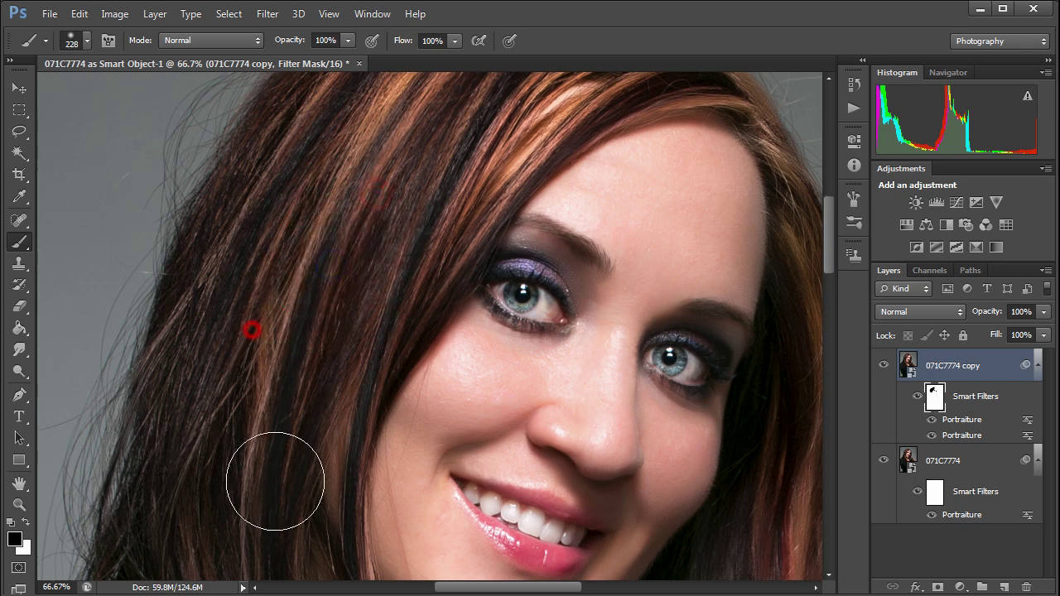
scroll(355, 277, "down", 8)
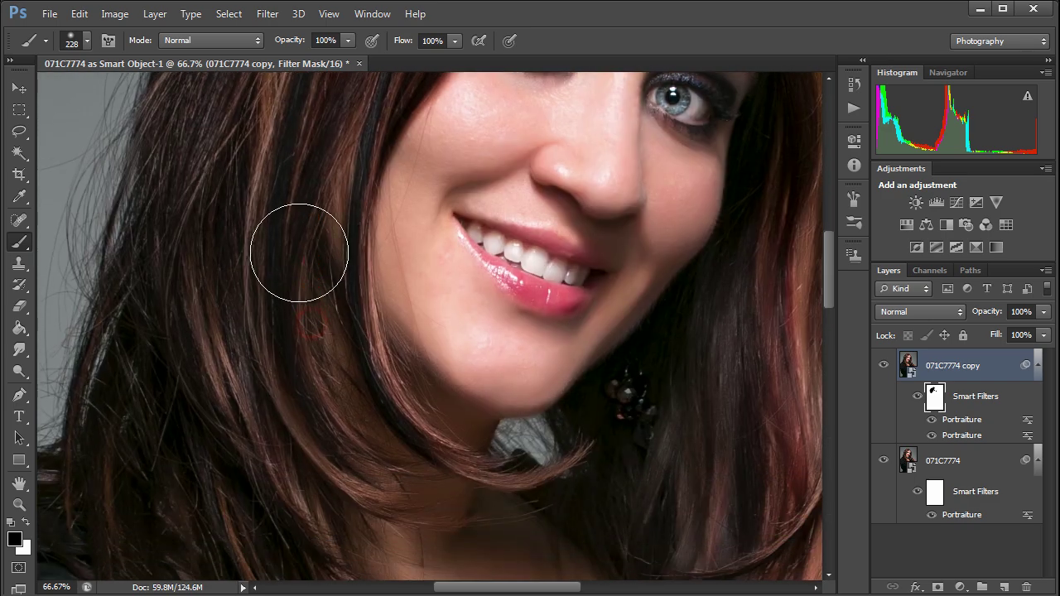
left_click_drag(438, 267, 397, 265)
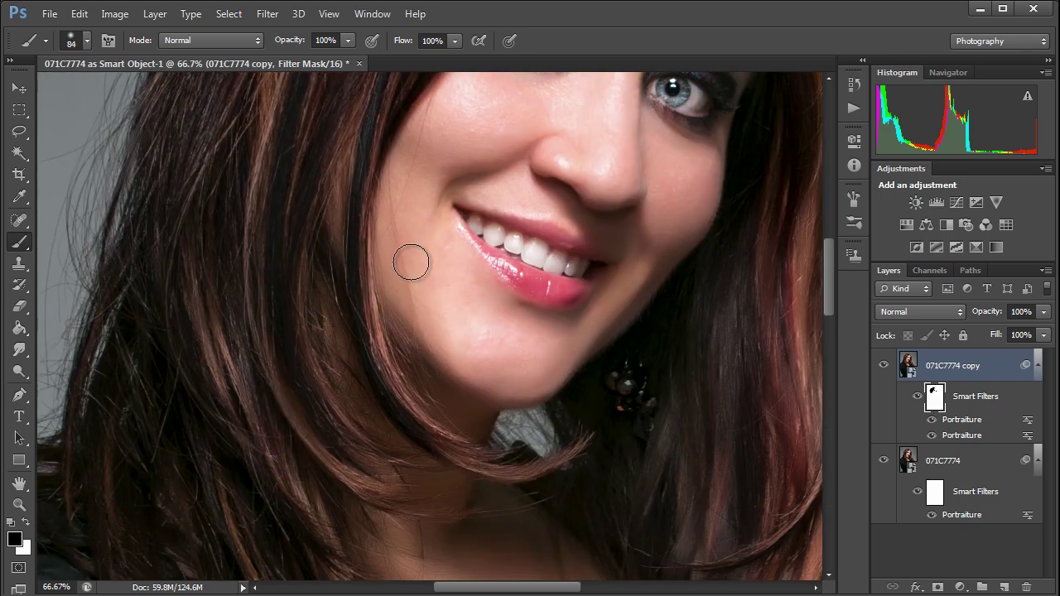
mouse_move(495, 231)
left_mouse_down()
mouse_move(553, 262)
mouse_move(528, 237)
mouse_move(549, 292)
mouse_move(491, 239)
mouse_move(566, 270)
mouse_move(441, 375)
left_mouse_up()
key("space")
mouse_move(563, 235)
left_mouse_down()
mouse_move(594, 234)
mouse_move(571, 230)
left_mouse_up()
mouse_move(477, 315)
left_mouse_down()
mouse_move(441, 320)
mouse_move(461, 332)
mouse_move(482, 308)
mouse_move(470, 276)
mouse_move(448, 313)
left_mouse_up()
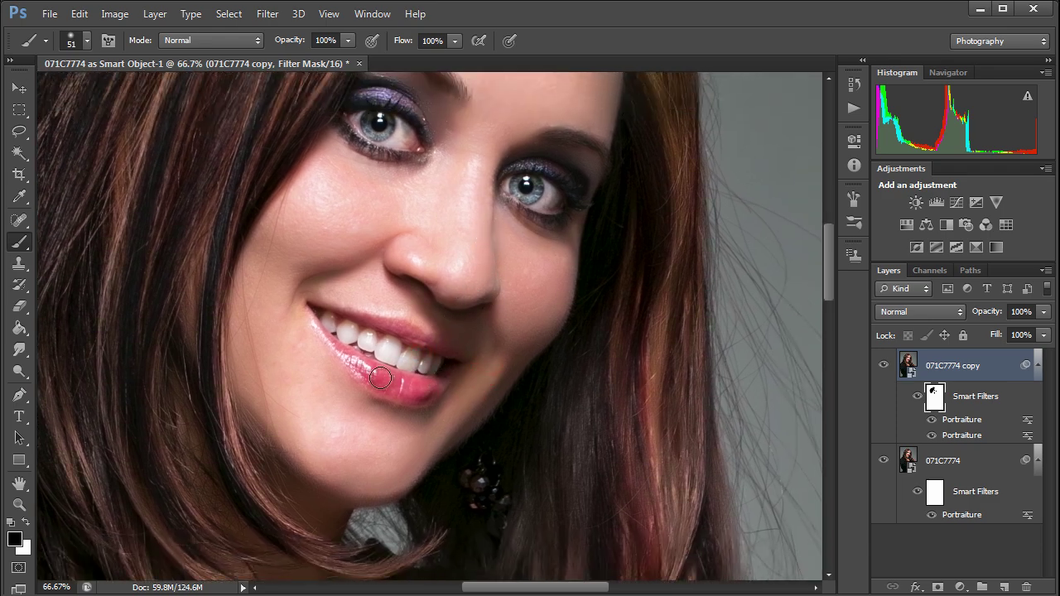
Paint black on the filter mask over the hair surrounding the face with a 723 px brush.
key("z")
left_click(229, 405, "alt")
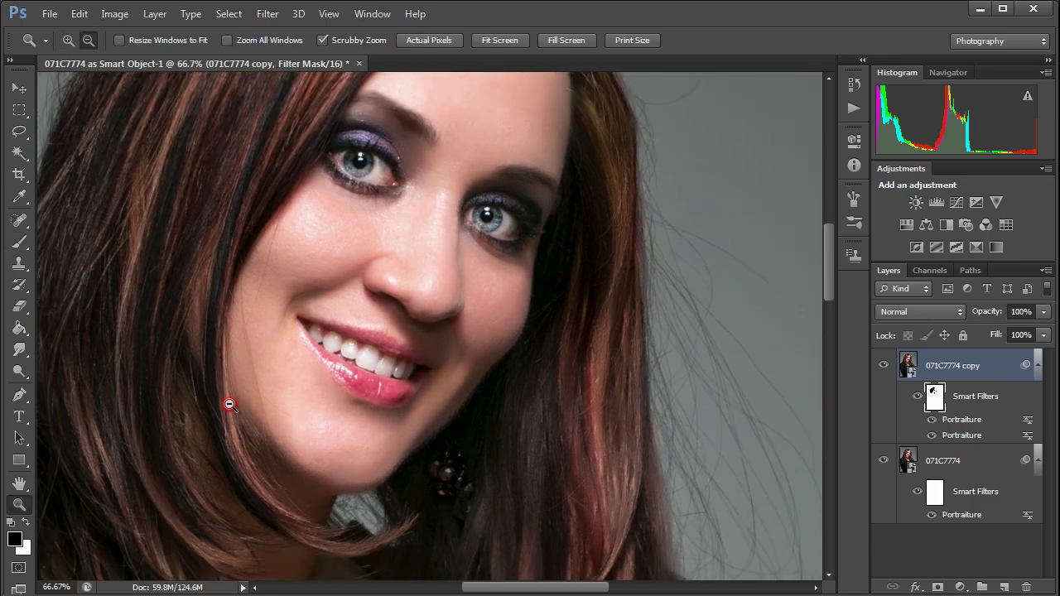
left_click(229, 404, "alt")
left_click(230, 404, "alt")
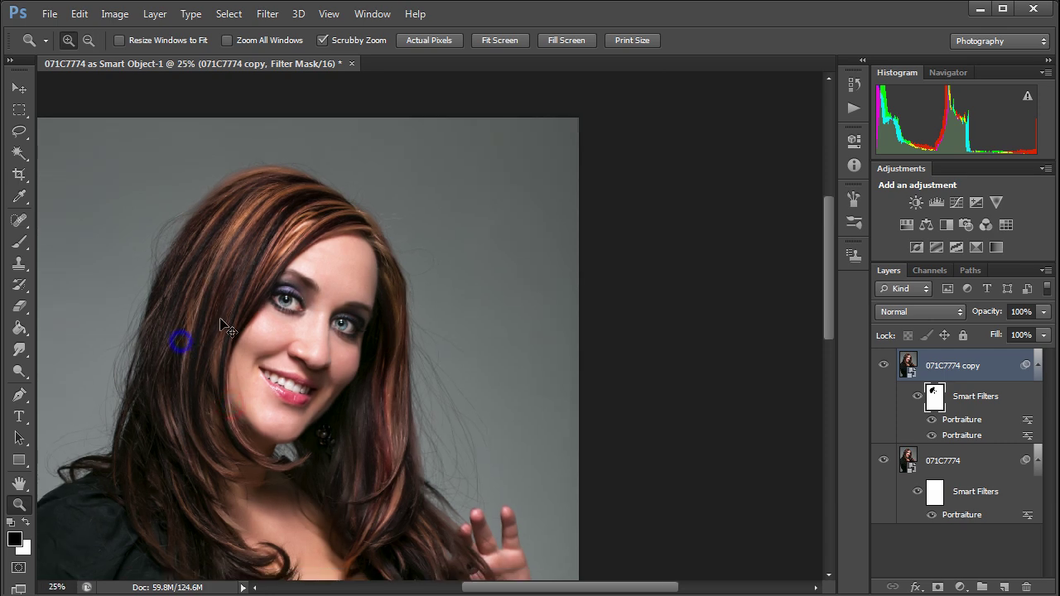
left_click(17, 237)
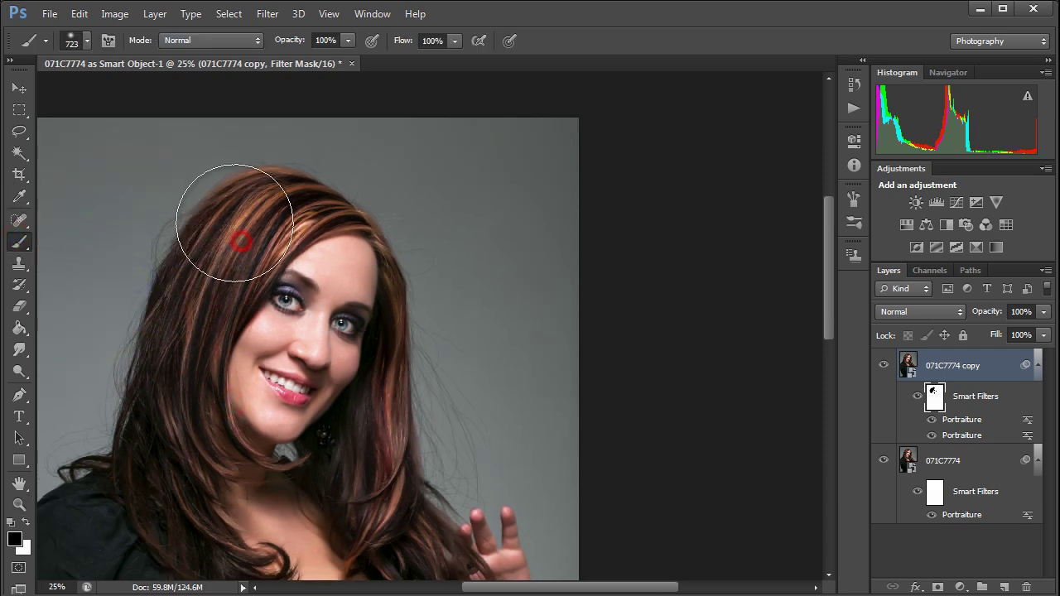
mouse_move(234, 223)
left_mouse_down()
mouse_move(194, 269)
mouse_move(175, 423)
mouse_move(165, 373)
mouse_move(177, 522)
mouse_move(193, 515)
mouse_move(199, 528)
mouse_move(193, 490)
mouse_move(207, 509)
mouse_move(311, 494)
mouse_move(378, 445)
mouse_move(392, 497)
mouse_move(430, 376)
mouse_move(433, 203)
mouse_move(312, 160)
mouse_move(349, 157)
mouse_move(200, 251)
mouse_move(137, 378)
left_mouse_up()
key("h")
left_click_drag(133, 436, 224, 286)
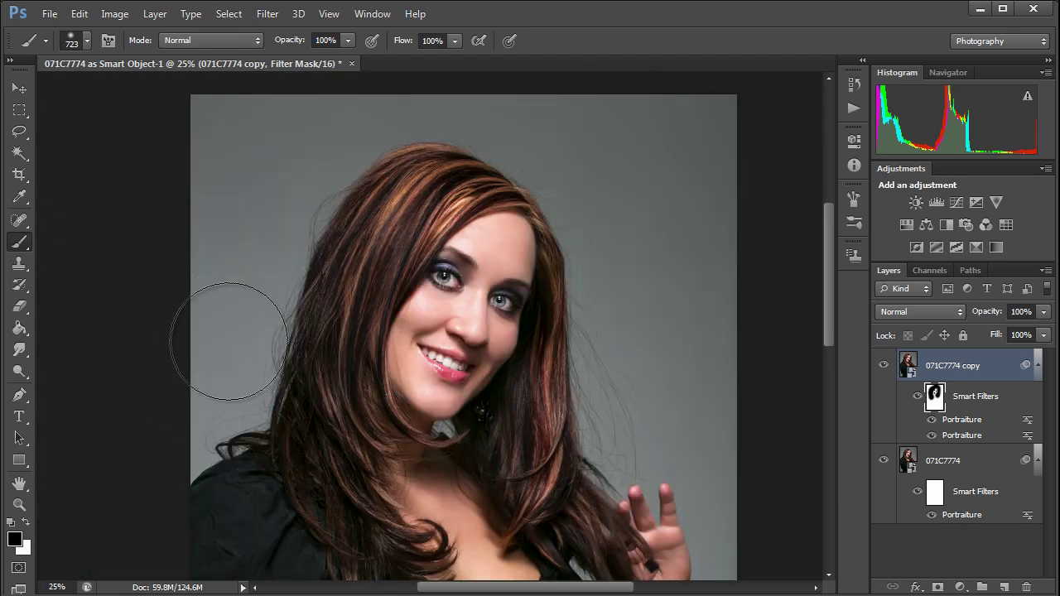
Extend the black mask painting over the lower lengths of hair, the black top and the hair near the raised hand.
left_click_drag(342, 480, 316, 360)
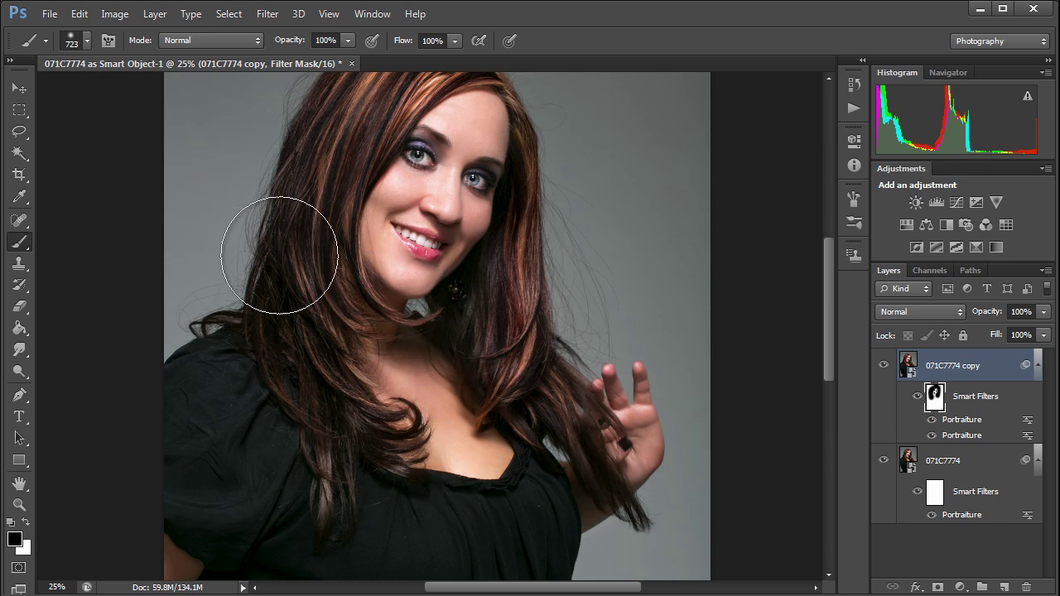
left_click_drag(278, 258, 289, 322)
left_click(516, 320)
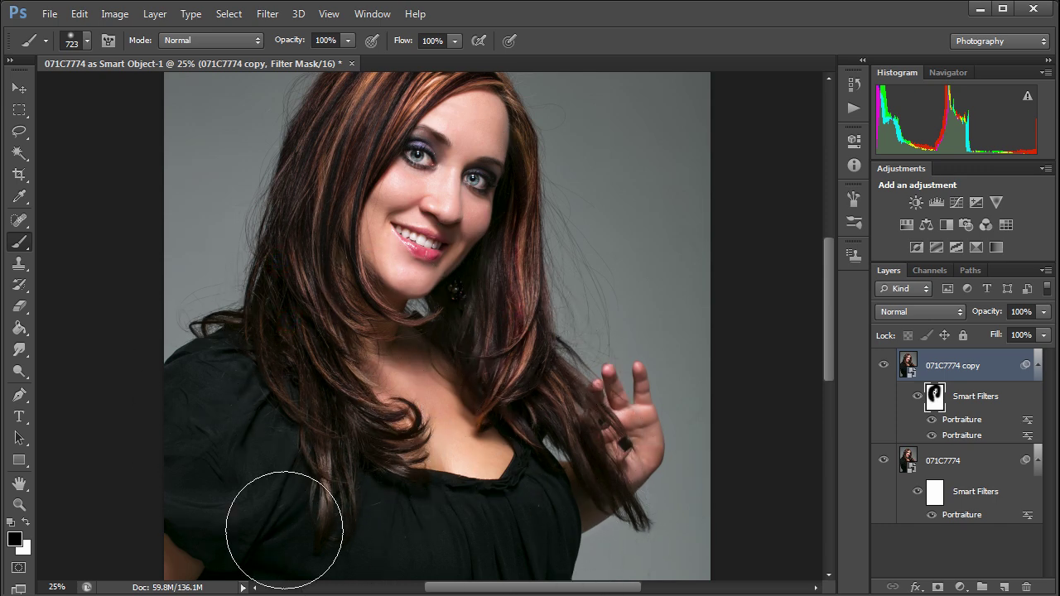
left_click_drag(281, 311, 263, 460)
mouse_move(313, 271)
left_mouse_down()
mouse_move(349, 237)
mouse_move(543, 185)
mouse_move(543, 318)
mouse_move(577, 543)
left_mouse_up()
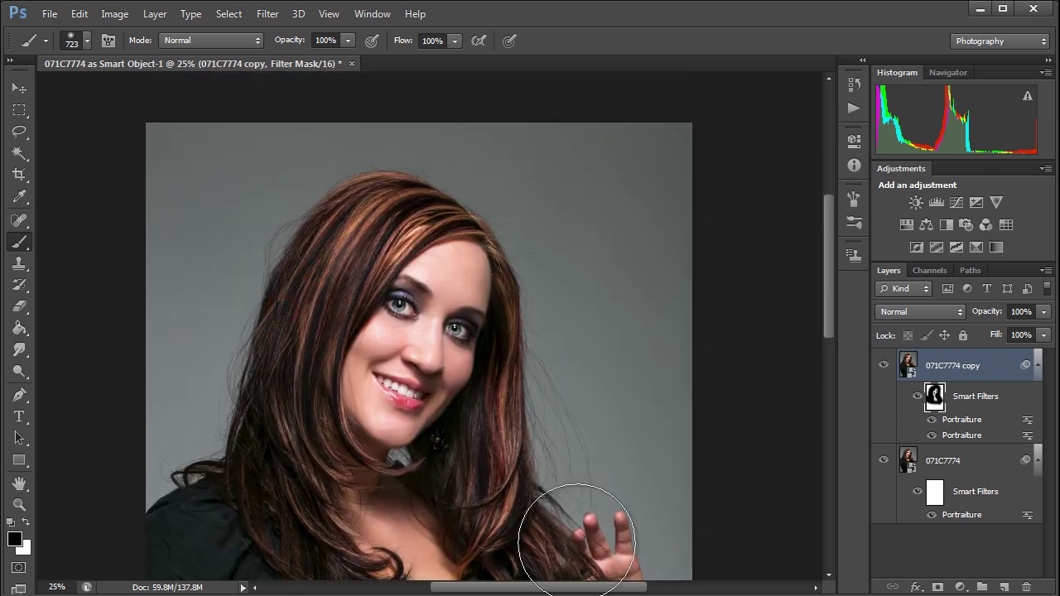
left_click_drag(563, 502, 555, 387)
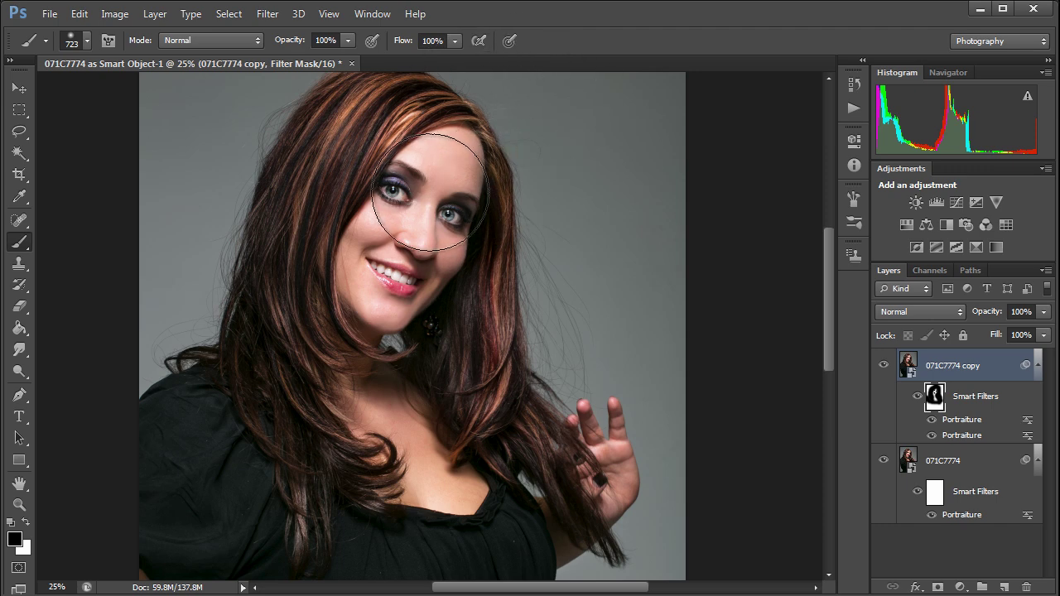
Mask the smoothing off both eyebrows in black, using a 79 px brush on the first and a 27 px brush on the second.
left_click_drag(428, 192, 381, 210)
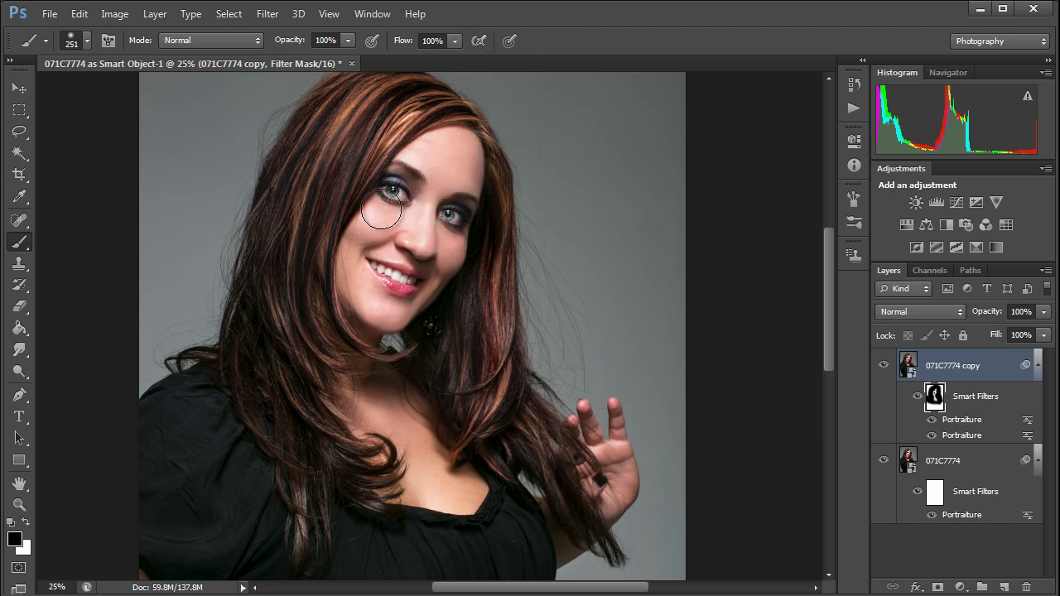
key("x")
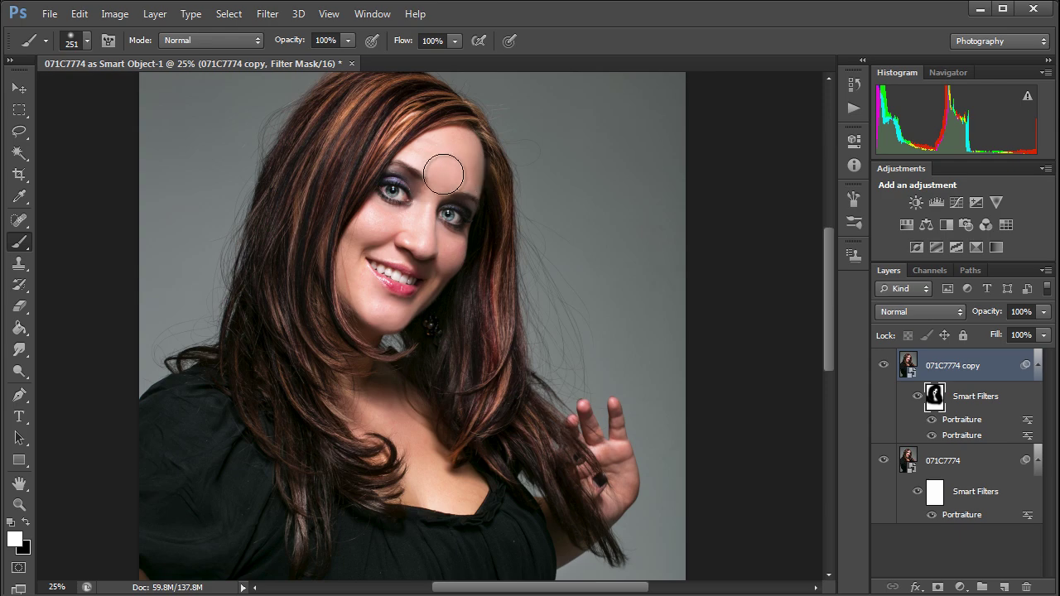
left_click(431, 179, "ctrl")
left_click(429, 179, "ctrl")
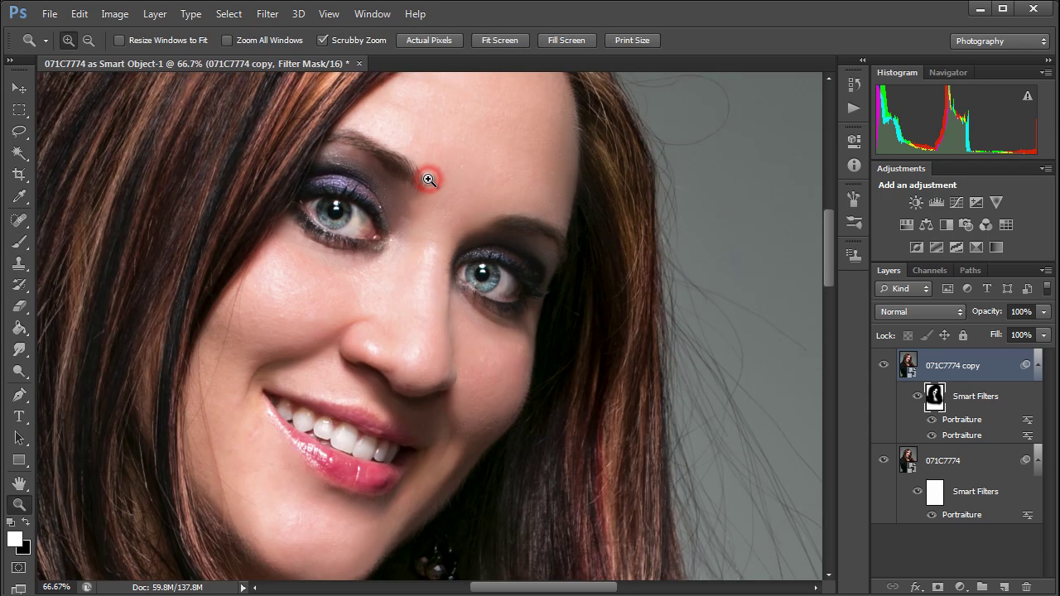
left_click(428, 179, "ctrl")
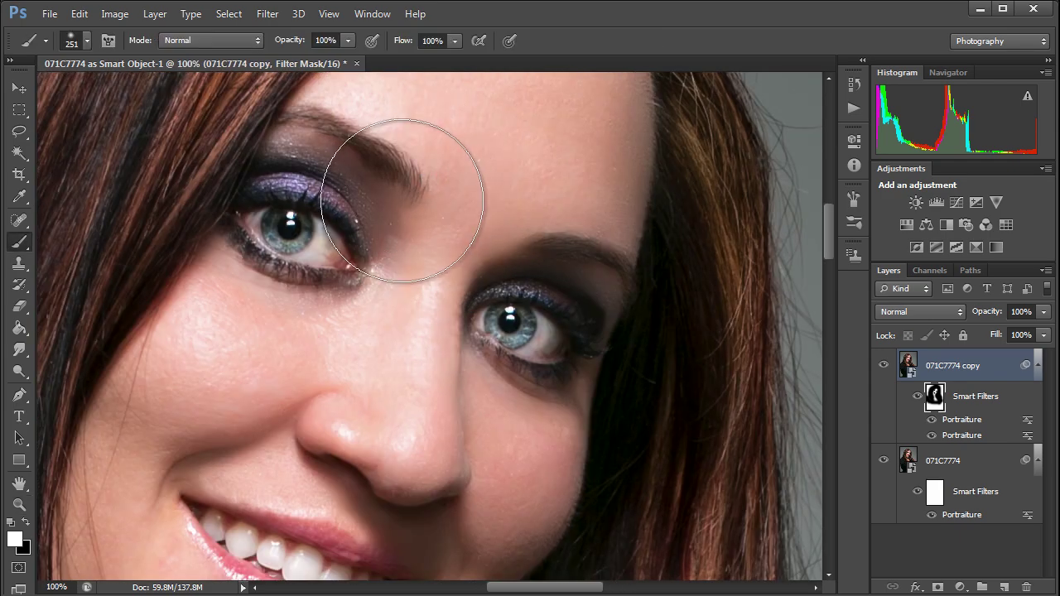
left_click_drag(416, 201, 347, 197)
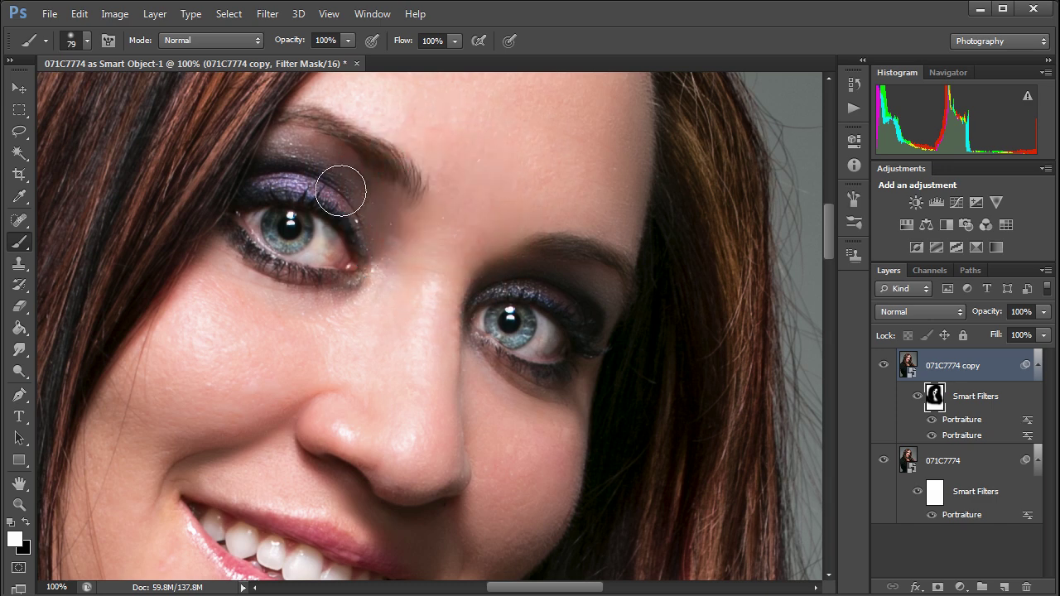
key("x")
mouse_move(380, 157)
left_mouse_down()
mouse_move(401, 172)
mouse_move(343, 135)
left_mouse_up()
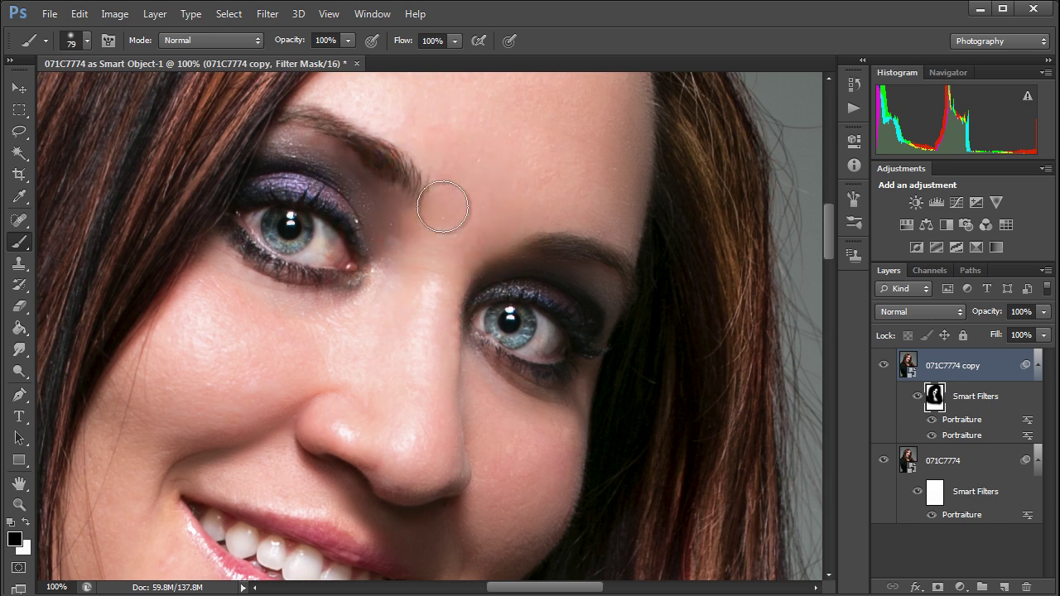
mouse_move(558, 244)
left_mouse_down()
mouse_move(531, 247)
mouse_move(544, 244)
left_mouse_up()
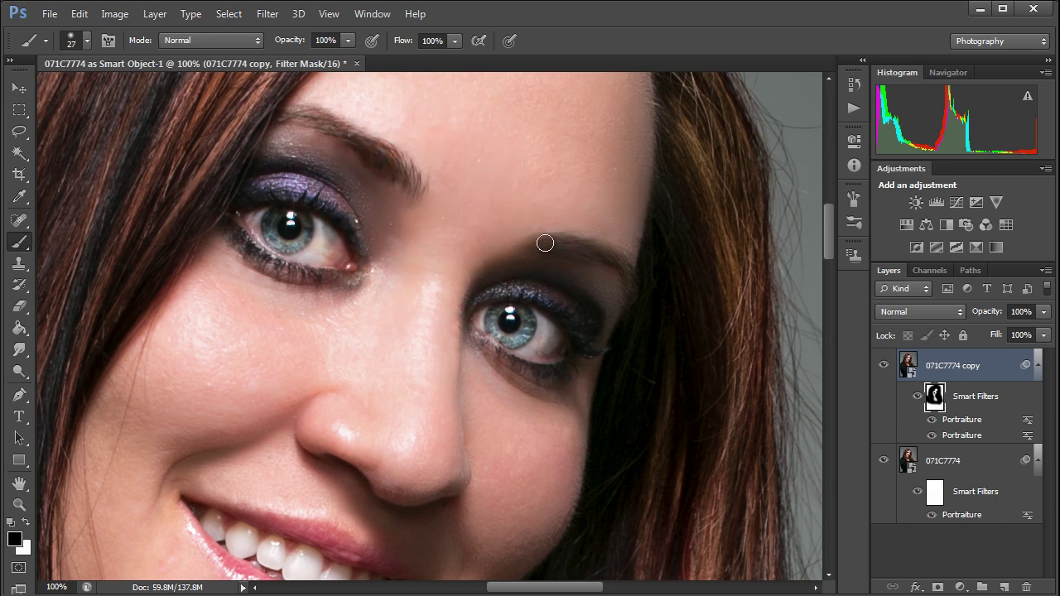
left_click(546, 242)
Paint black on the copy layer's filter mask around both eyes with a 59 px brush at 30% flow.
left_click(919, 398)
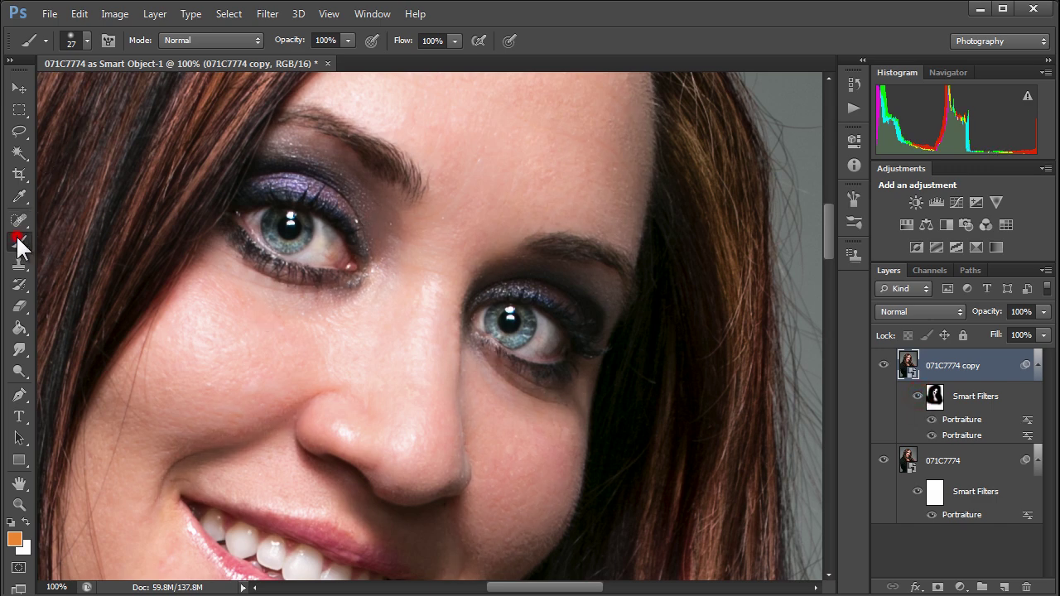
left_click(934, 406)
key("d")
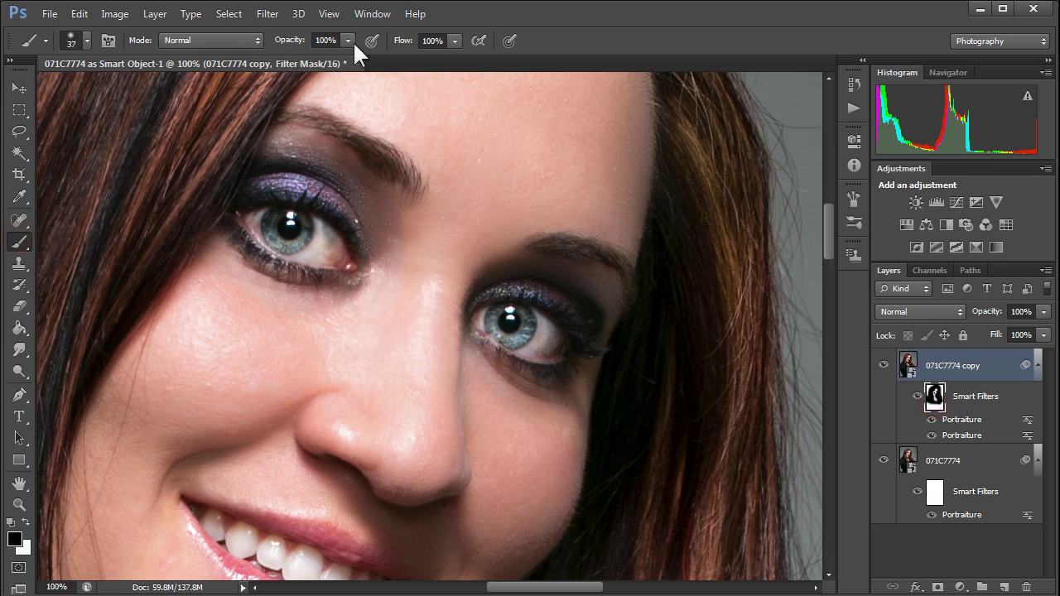
left_click(455, 41)
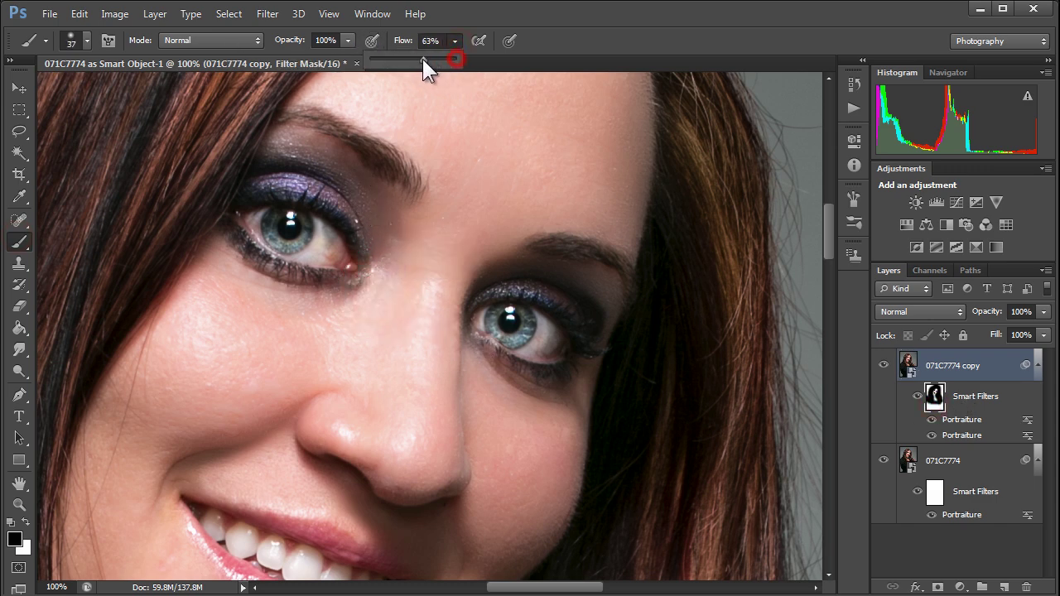
left_click_drag(401, 59, 396, 59)
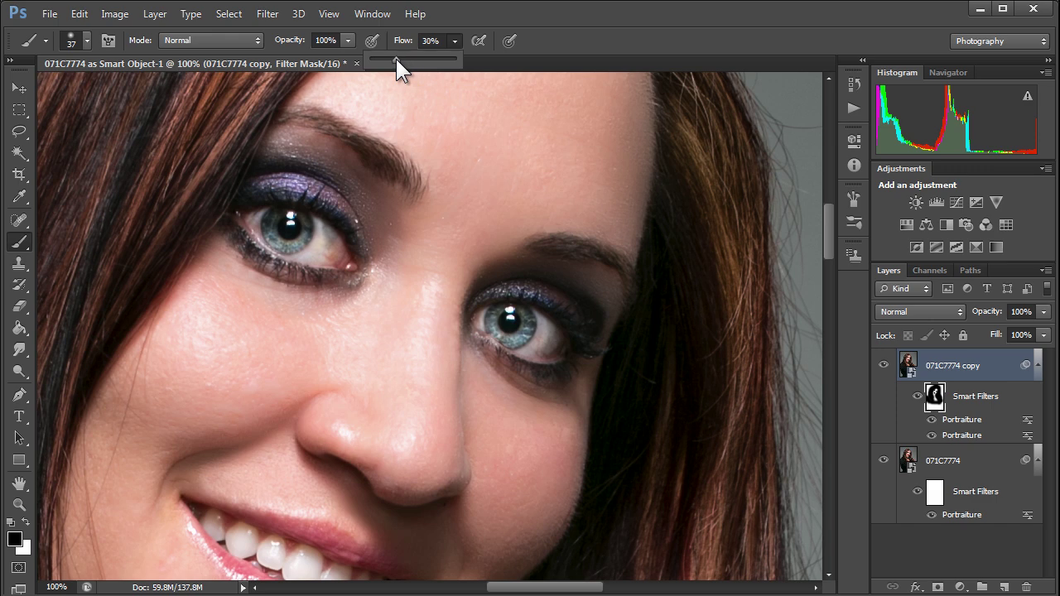
right_click(370, 217, "alt")
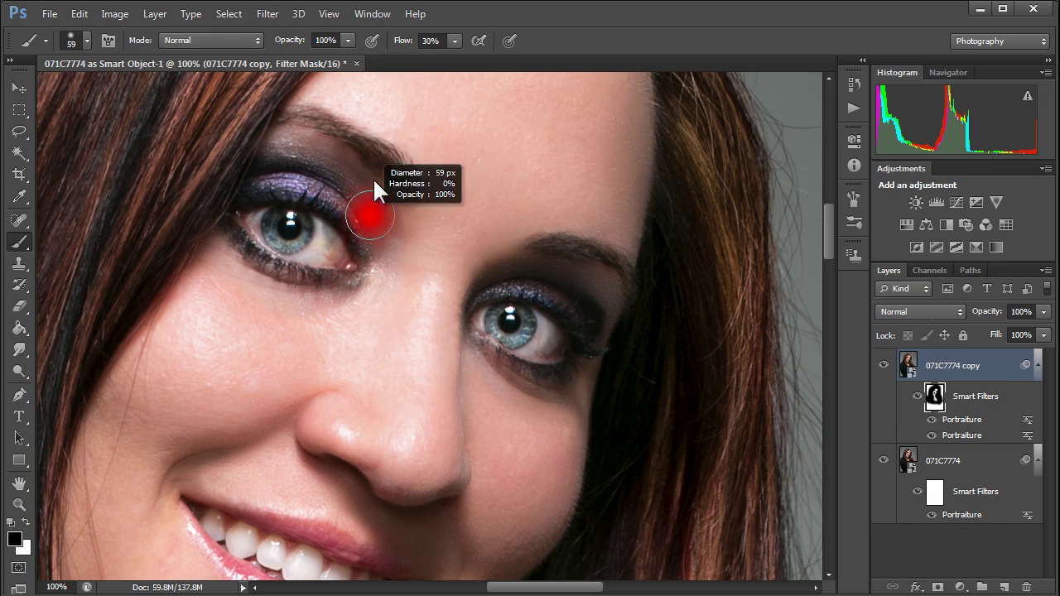
mouse_move(374, 203)
left_mouse_down()
mouse_move(381, 257)
mouse_move(369, 183)
mouse_move(387, 238)
mouse_move(385, 215)
mouse_move(401, 223)
mouse_move(375, 193)
mouse_move(385, 250)
mouse_move(387, 241)
mouse_move(412, 255)
mouse_move(405, 214)
mouse_move(382, 196)
mouse_move(388, 263)
mouse_move(385, 247)
mouse_move(377, 288)
mouse_move(384, 266)
mouse_move(376, 280)
mouse_move(340, 251)
mouse_move(354, 284)
mouse_move(344, 211)
mouse_move(296, 182)
mouse_move(278, 193)
mouse_move(340, 217)
mouse_move(283, 214)
mouse_move(284, 250)
mouse_move(348, 263)
mouse_move(298, 201)
mouse_move(262, 198)
mouse_move(286, 231)
left_mouse_up()
mouse_move(513, 323)
left_mouse_down()
mouse_move(539, 343)
mouse_move(561, 332)
mouse_move(533, 340)
mouse_move(470, 283)
left_mouse_up()
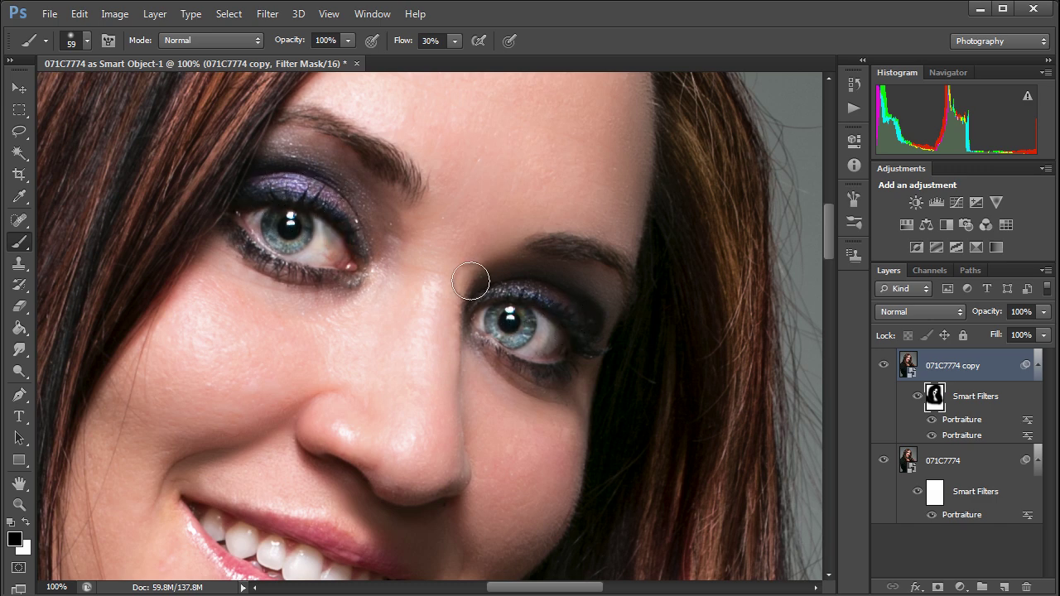
mouse_move(284, 526)
left_mouse_down()
mouse_move(299, 434)
mouse_move(273, 408)
mouse_move(295, 436)
mouse_move(315, 429)
mouse_move(307, 412)
left_mouse_up()
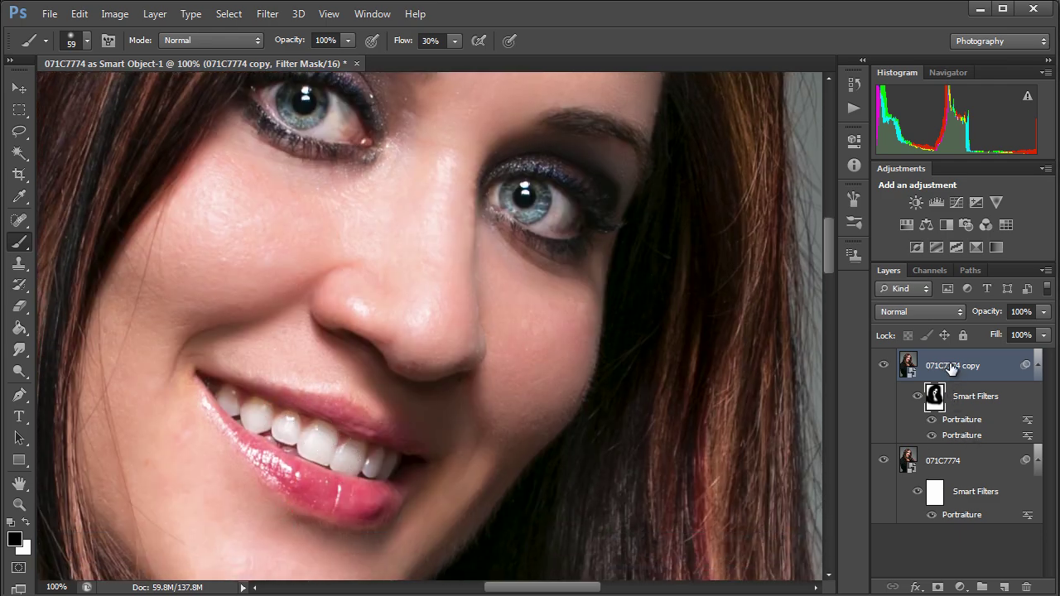
Examine the red, green and blue channels one by one to compare the tones in the skin.
left_click(929, 271)
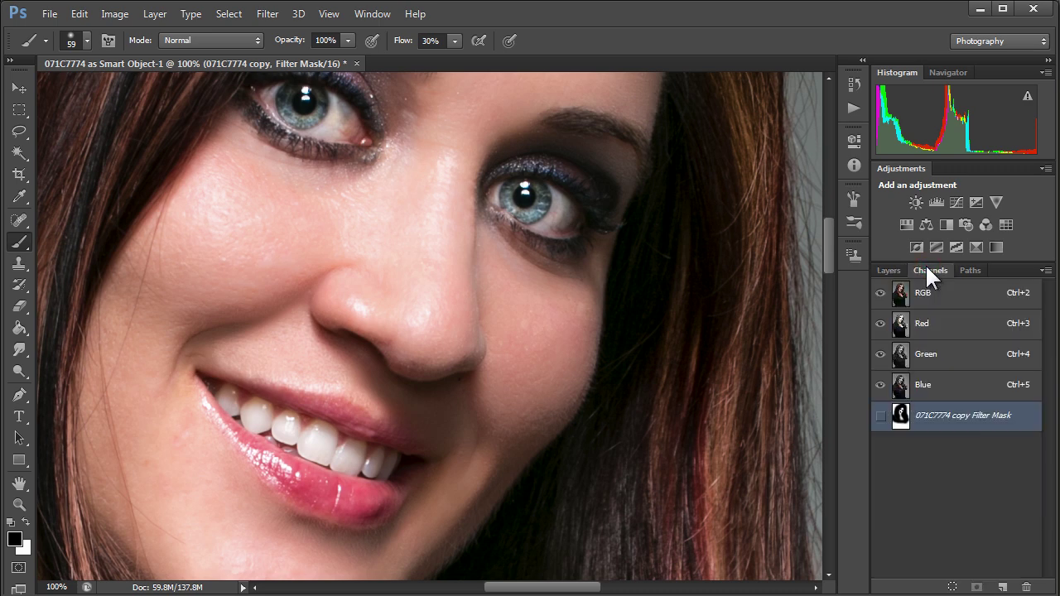
key("z")
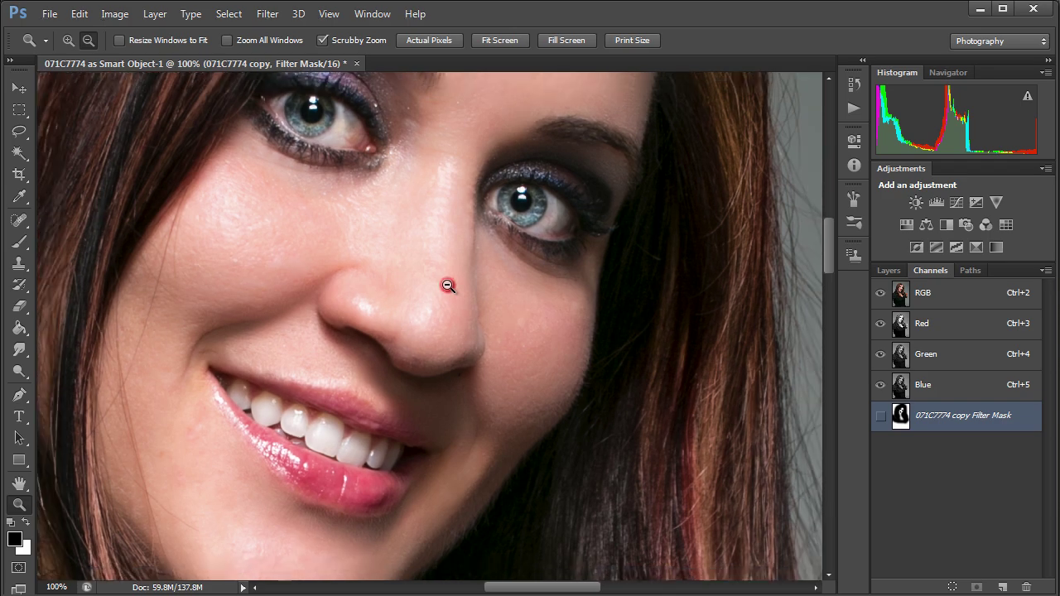
left_click(447, 286, "alt")
left_click(447, 285, "alt")
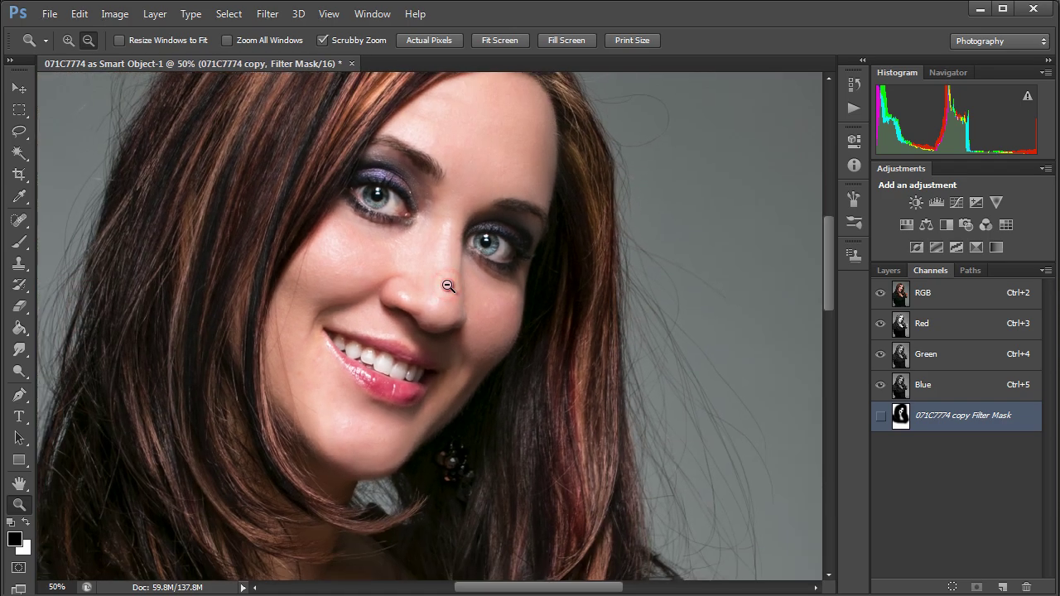
left_click(447, 285, "alt")
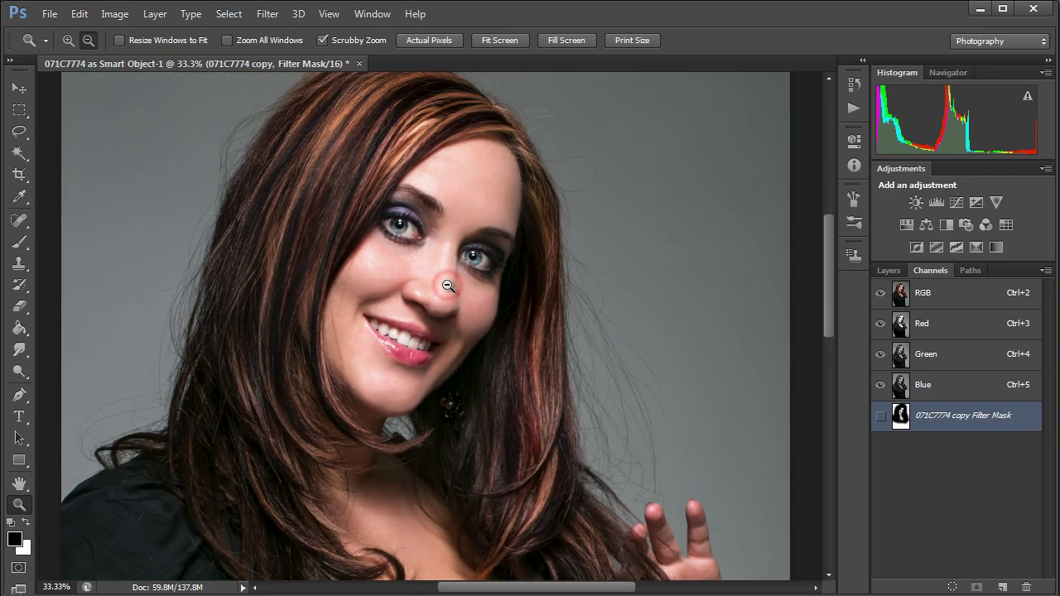
left_click(922, 295)
left_click(923, 325)
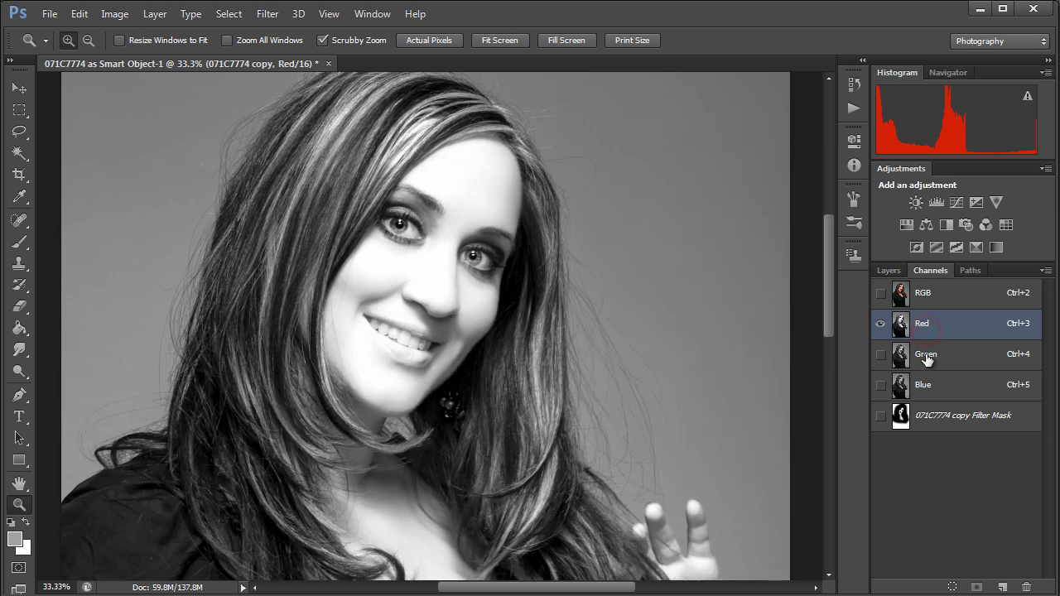
left_click(926, 354)
left_click(923, 385)
Isolate the green channel, select the whole canvas and copy it.
left_click(925, 358)
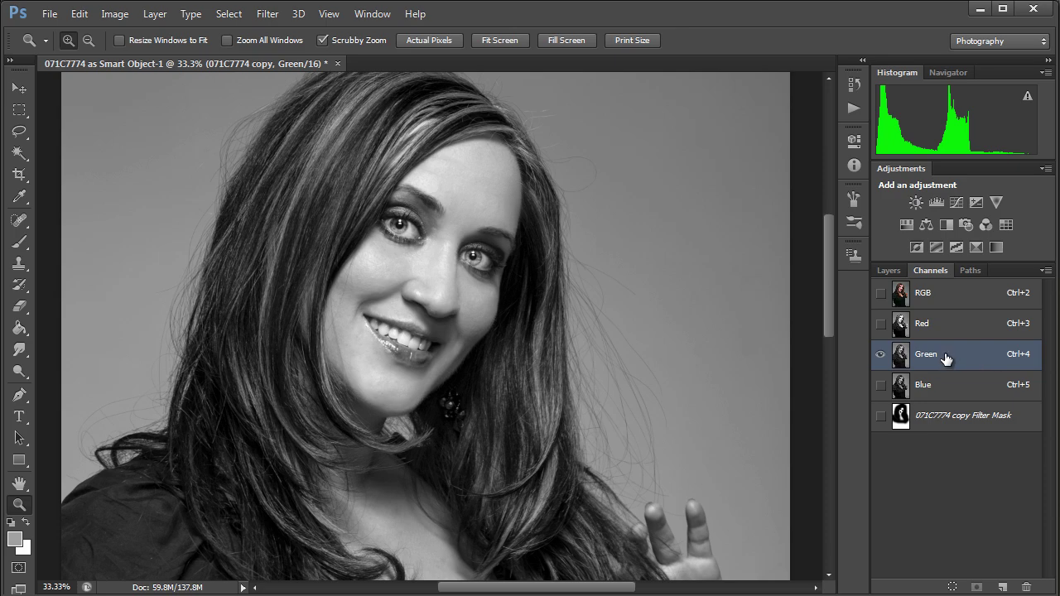
left_click(78, 14)
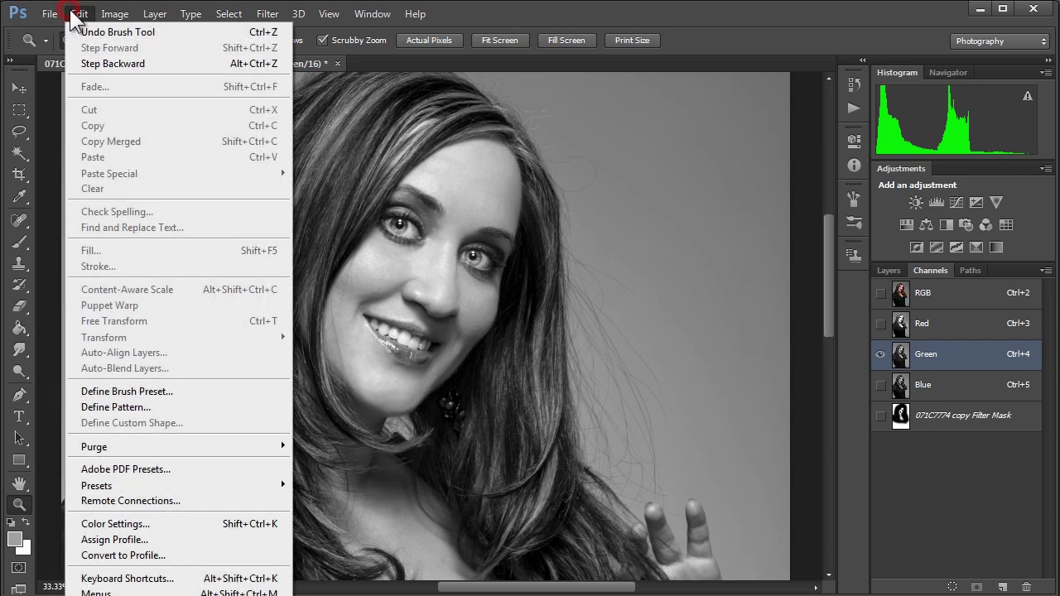
mouse_move(155, 14)
left_click(925, 357)
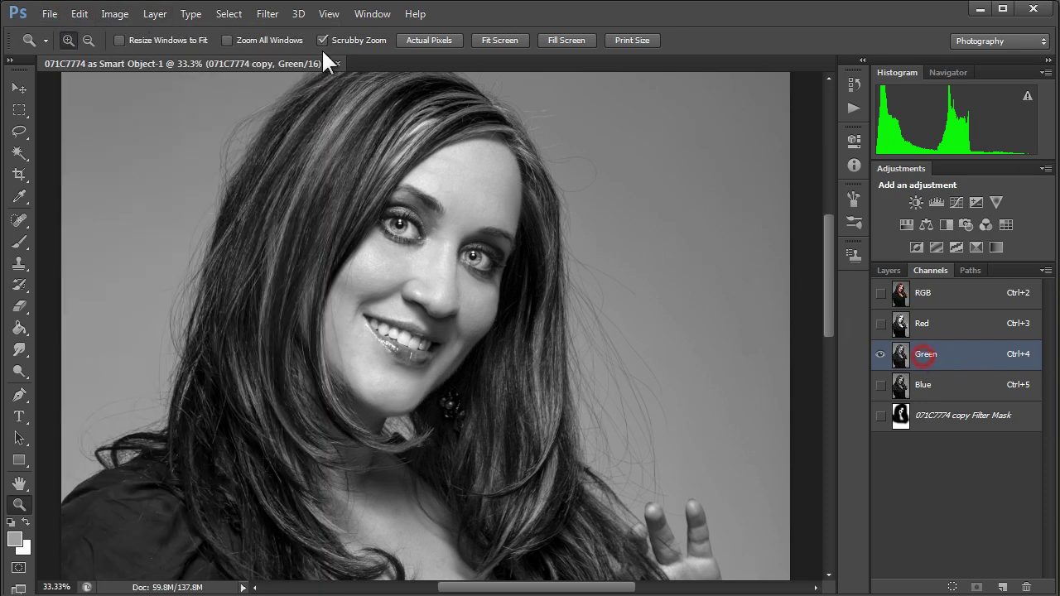
left_click(230, 14)
left_click(233, 32)
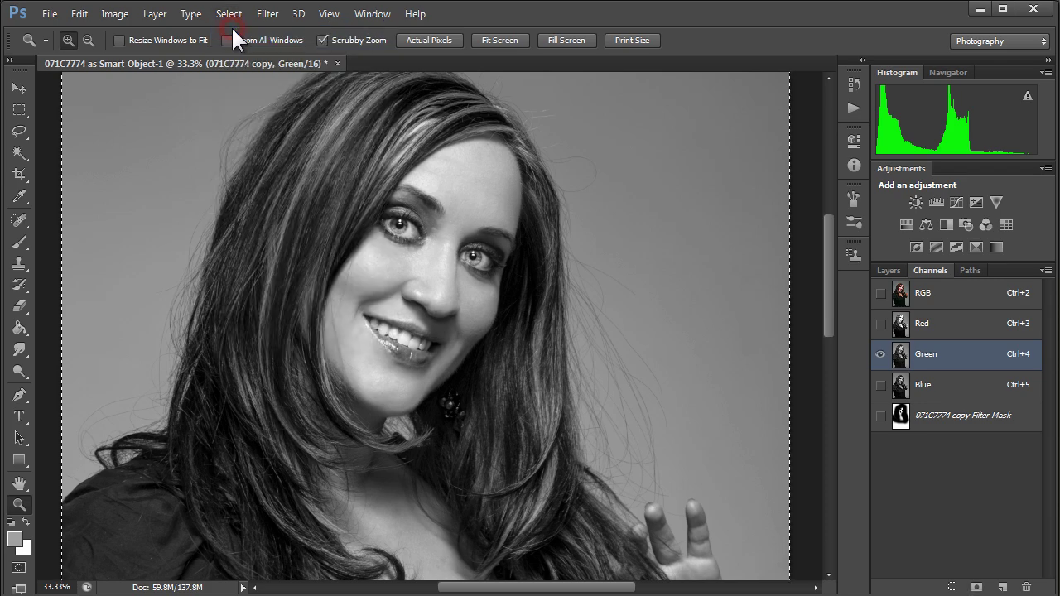
left_click(78, 14)
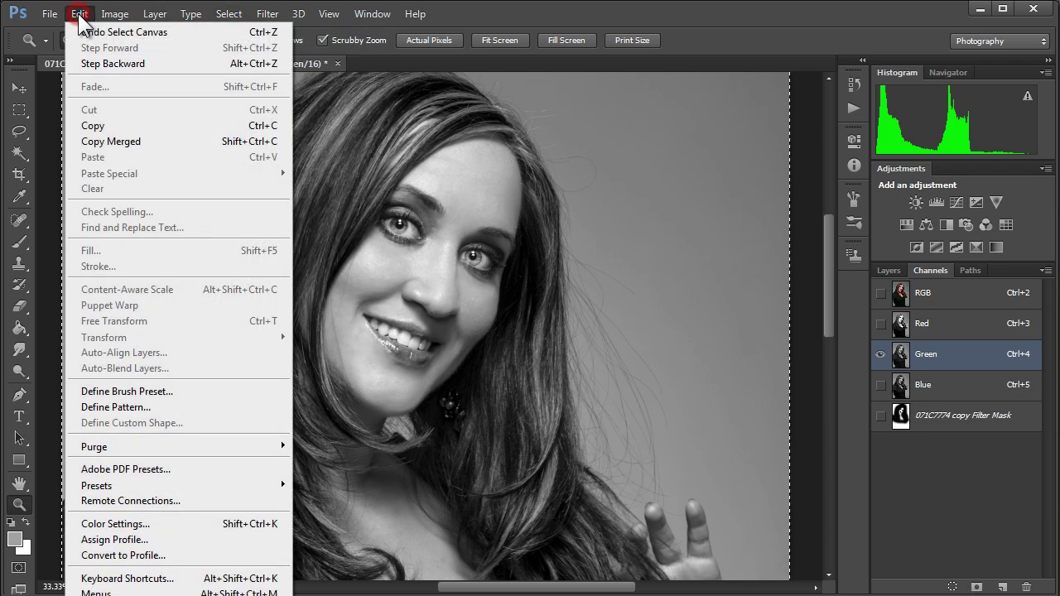
left_click(89, 126)
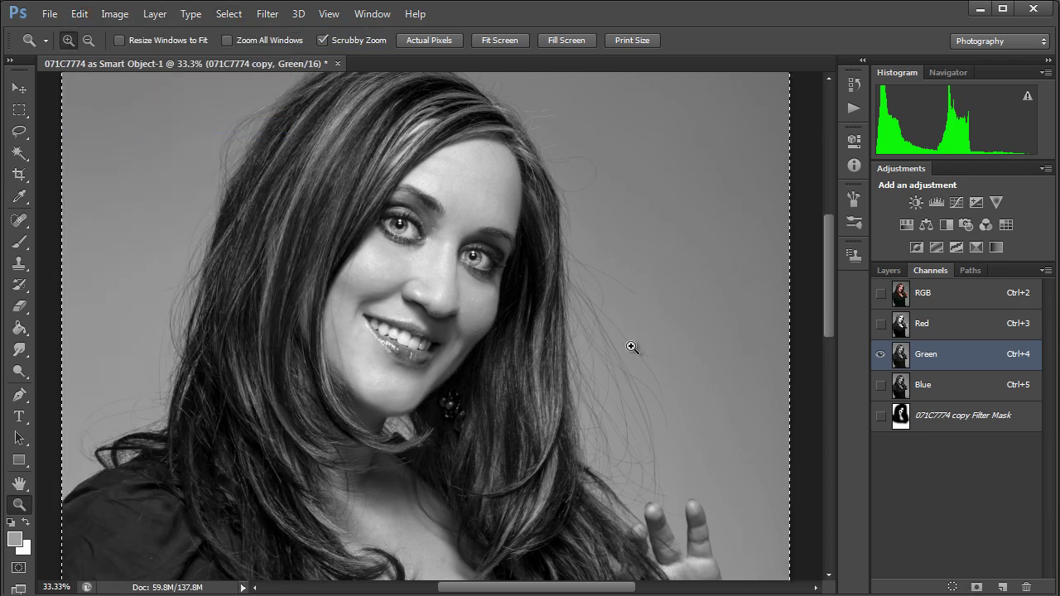
Add a new layer above the smart object copy and paste the copied green channel into it.
left_click(886, 268)
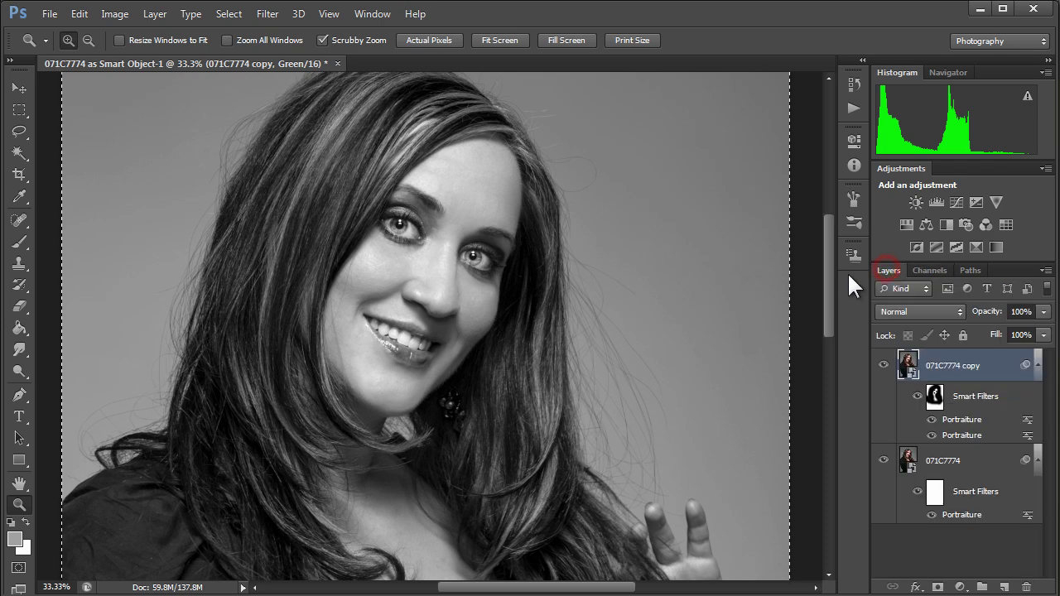
left_click(1005, 586)
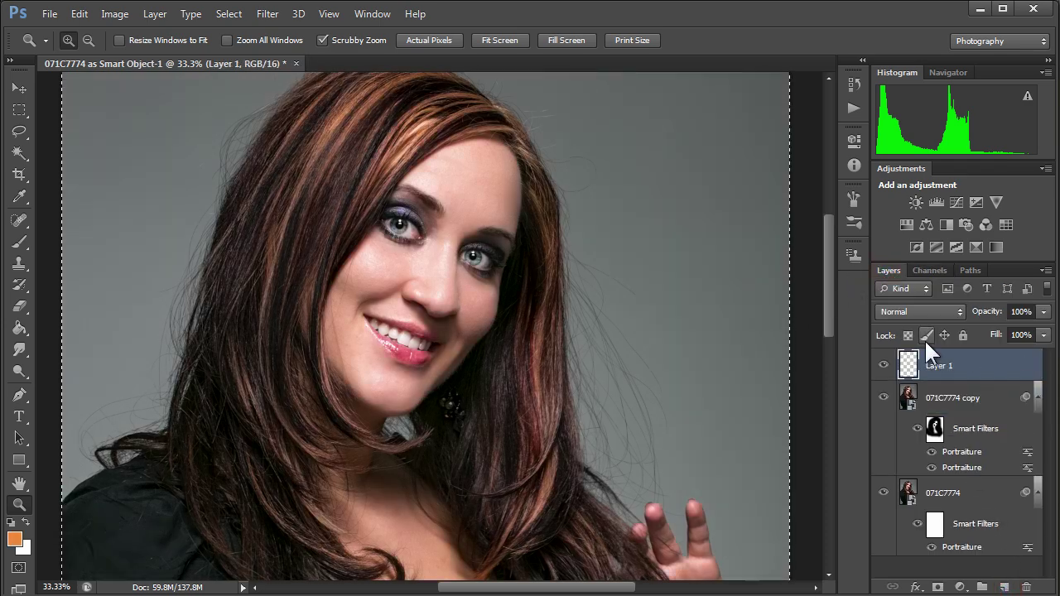
left_click(79, 14)
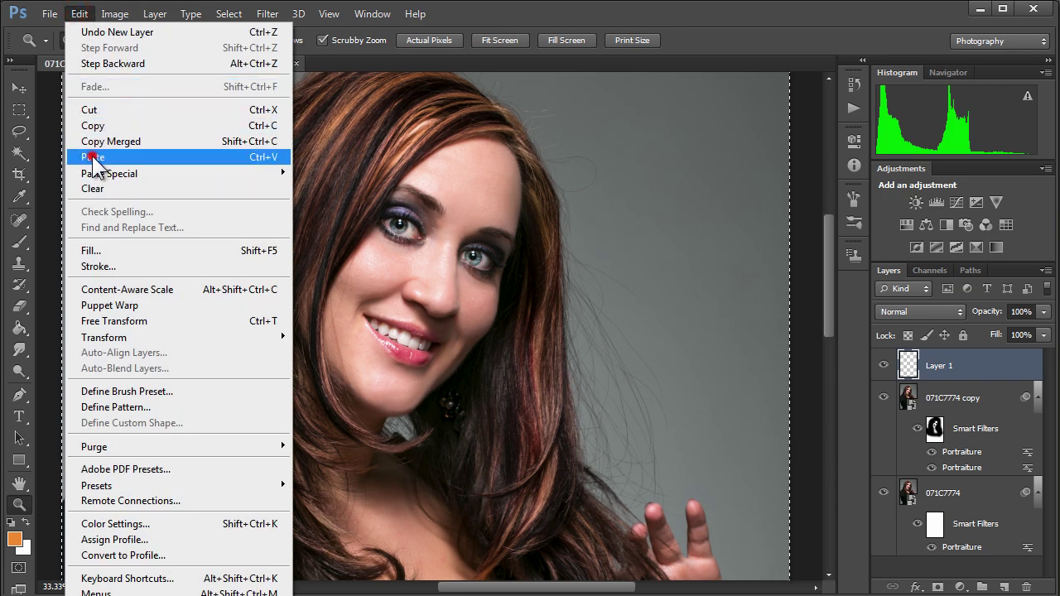
left_click(93, 156)
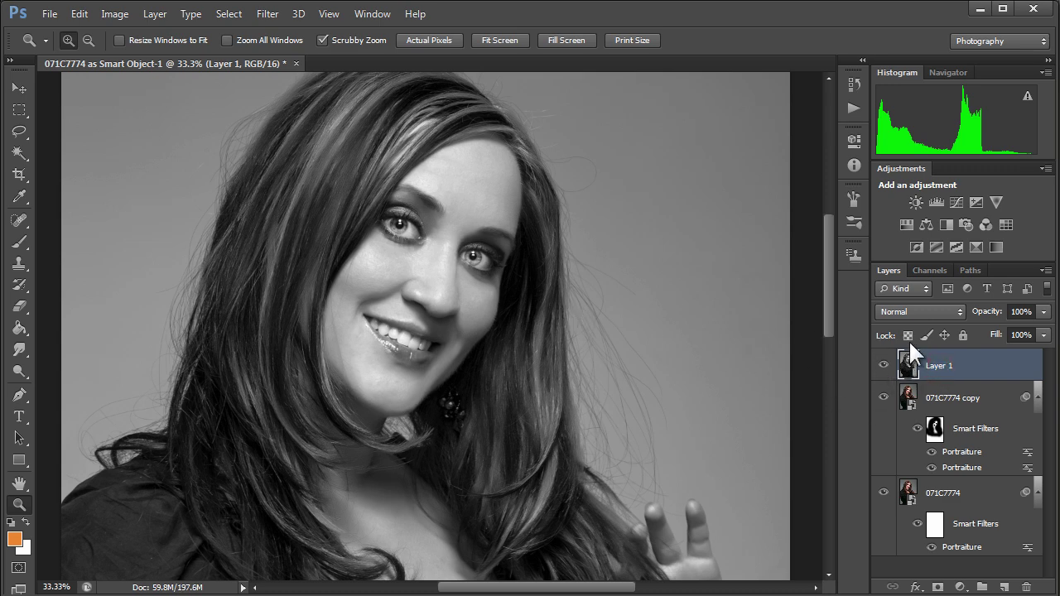
Set the pasted grayscale layer's blend mode to Luminosity and lower its opacity to 21%.
left_click(957, 313)
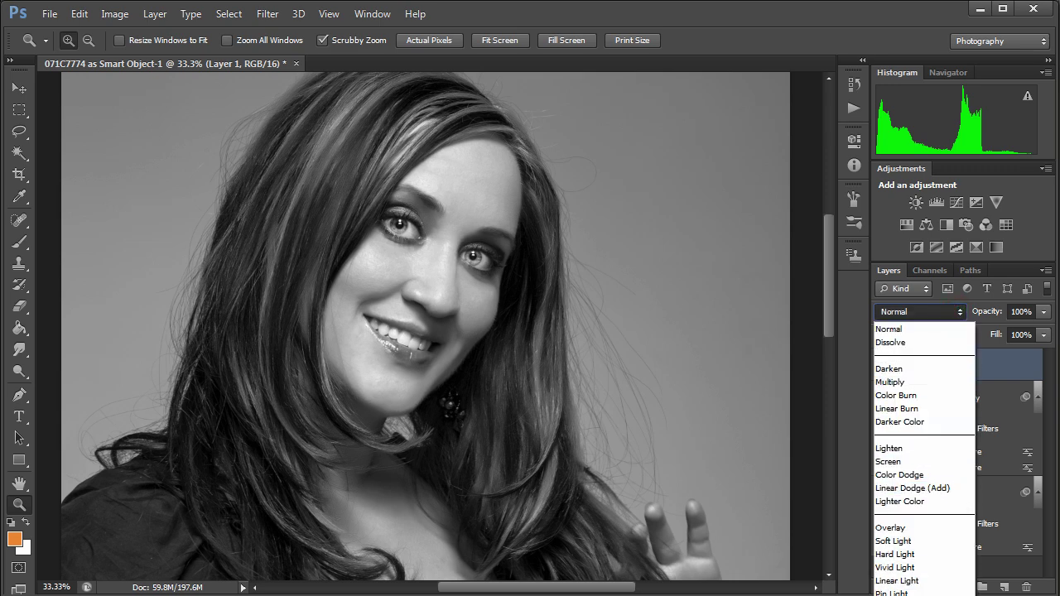
left_click(912, 595)
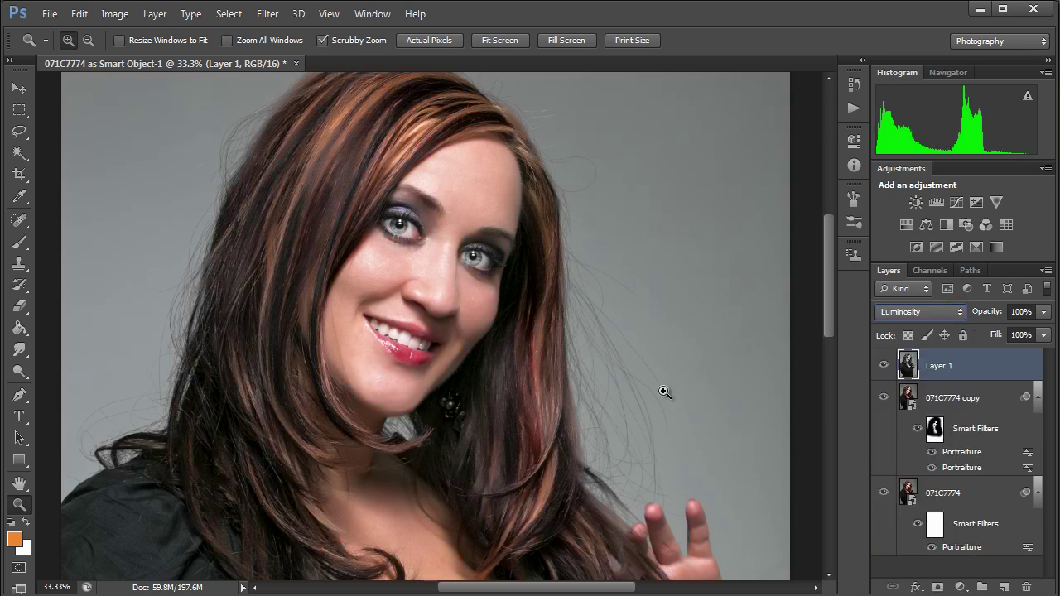
left_click(1045, 311)
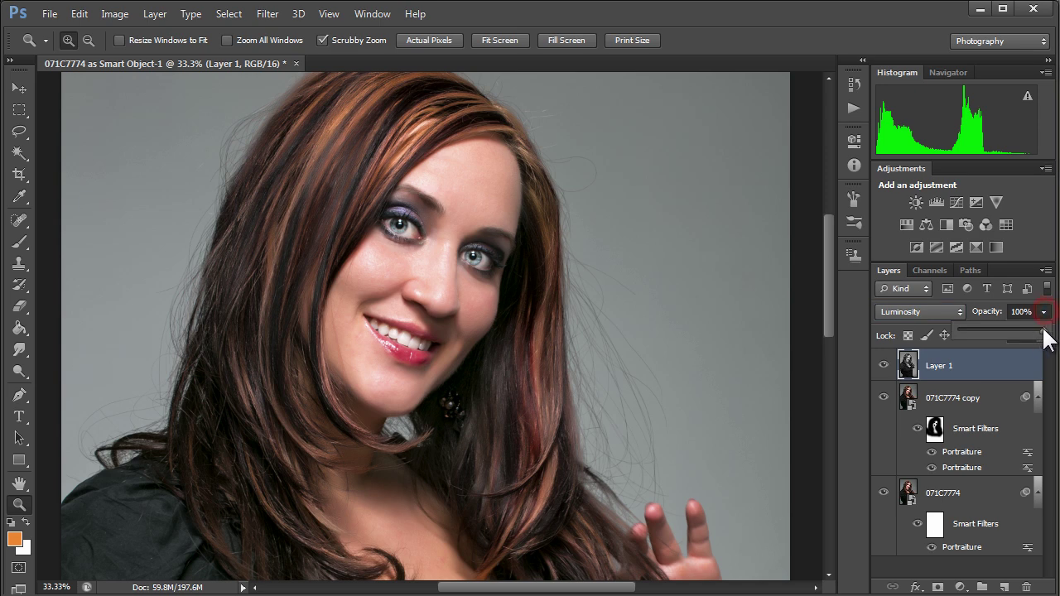
left_click_drag(1043, 331, 976, 323)
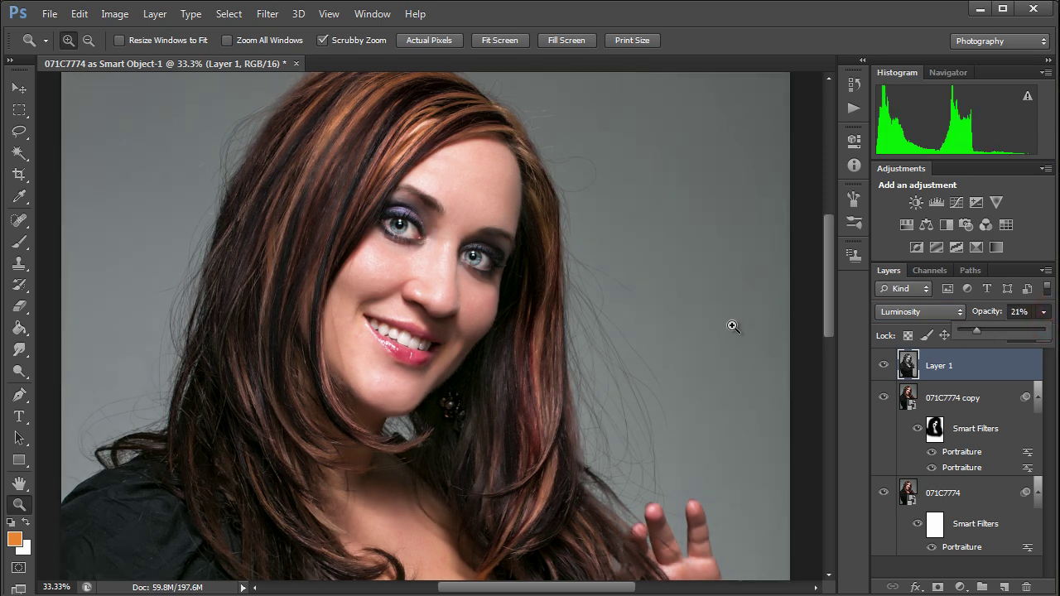
Set the Luminosity layer's opacity to 25% while checking the face up close.
left_click(365, 262)
key("b")
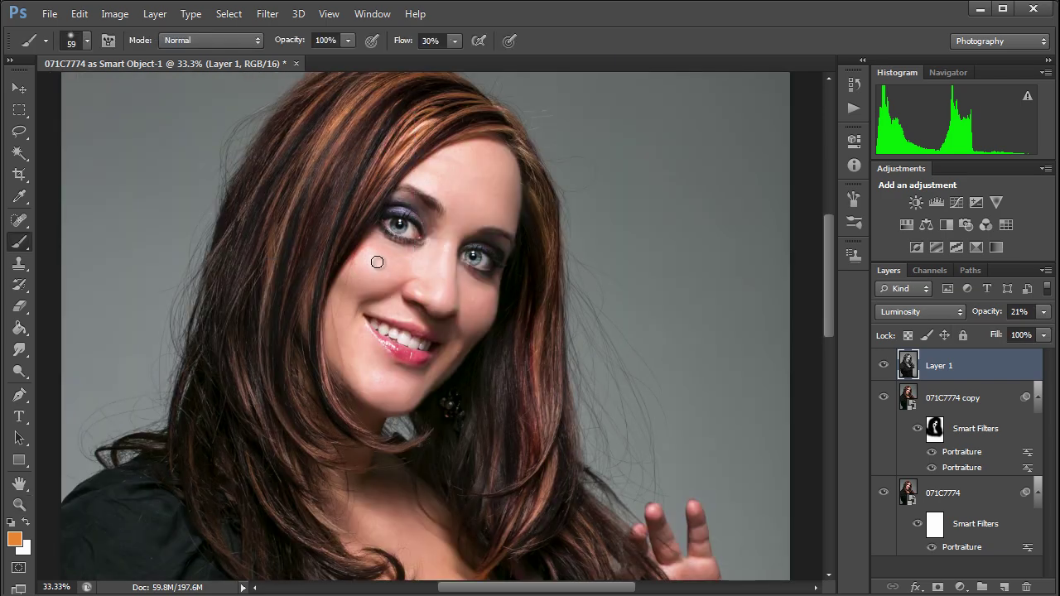
key("z")
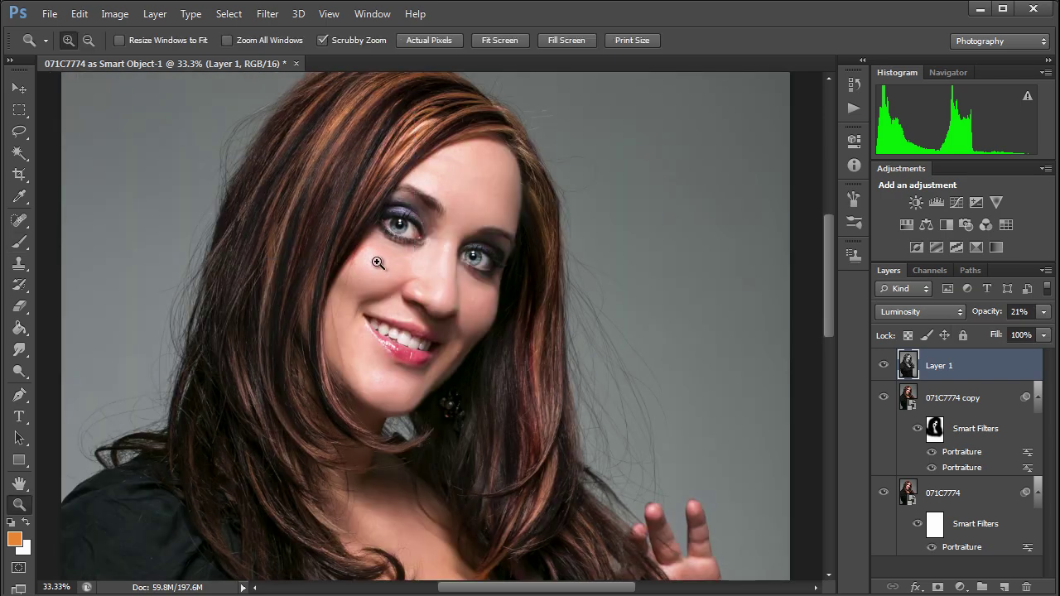
left_click(378, 262)
left_click(374, 260)
key("b")
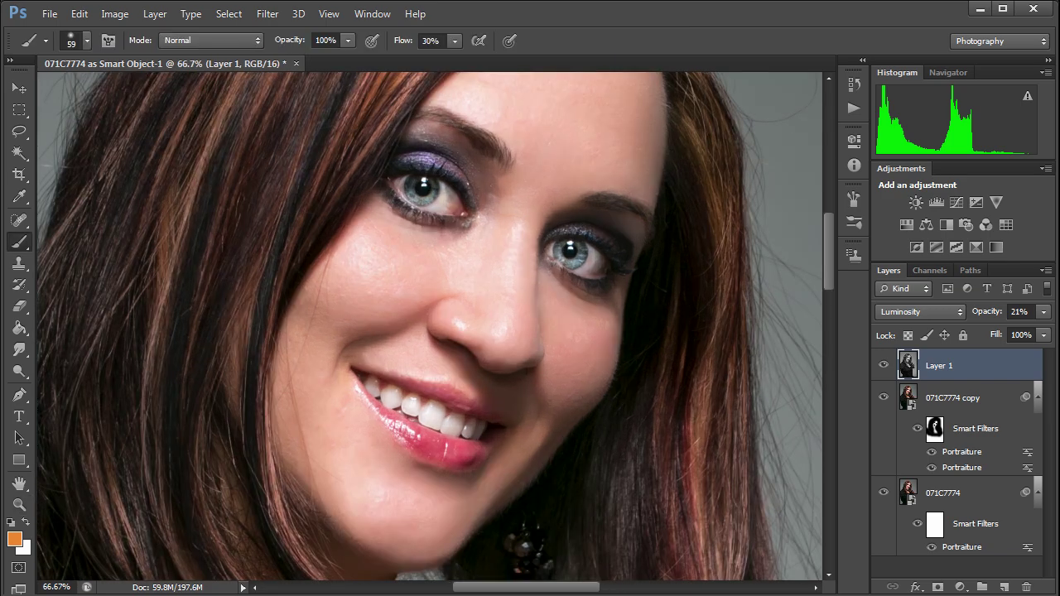
left_click(979, 591)
left_click(1043, 313)
left_click(1044, 312)
left_click_drag(977, 330, 983, 330)
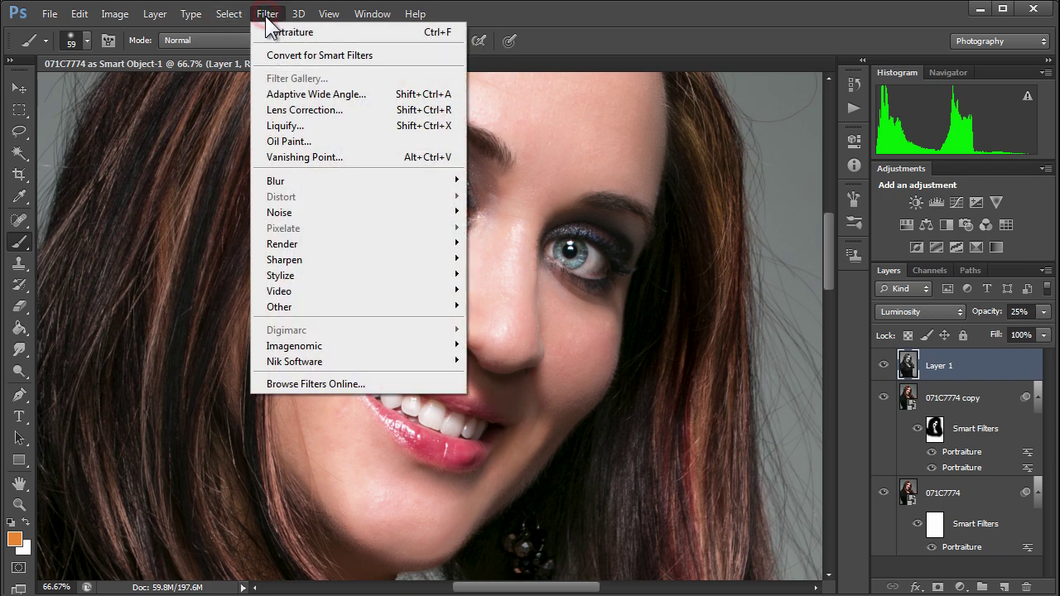
Apply a Gaussian Blur with a 19.6 pixel radius to the Luminosity layer.
mouse_move(422, 189)
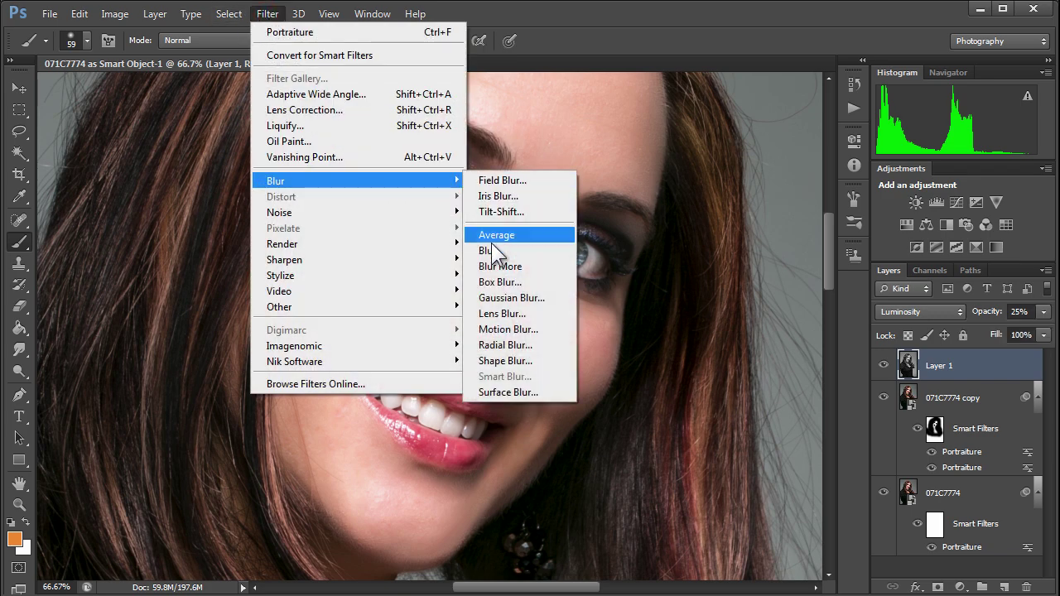
left_click(495, 299)
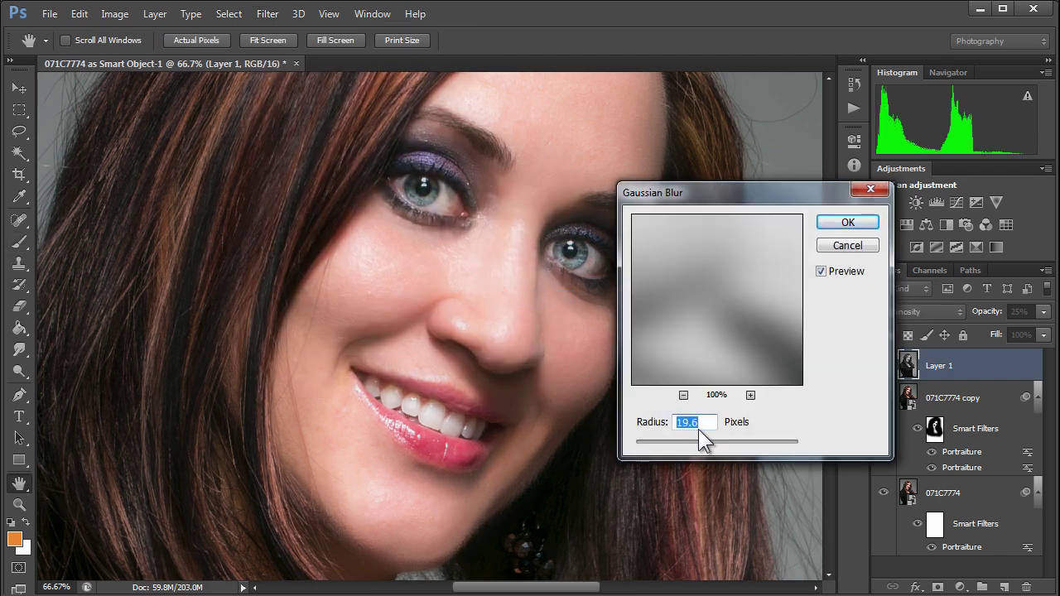
left_click_drag(703, 444, 706, 444)
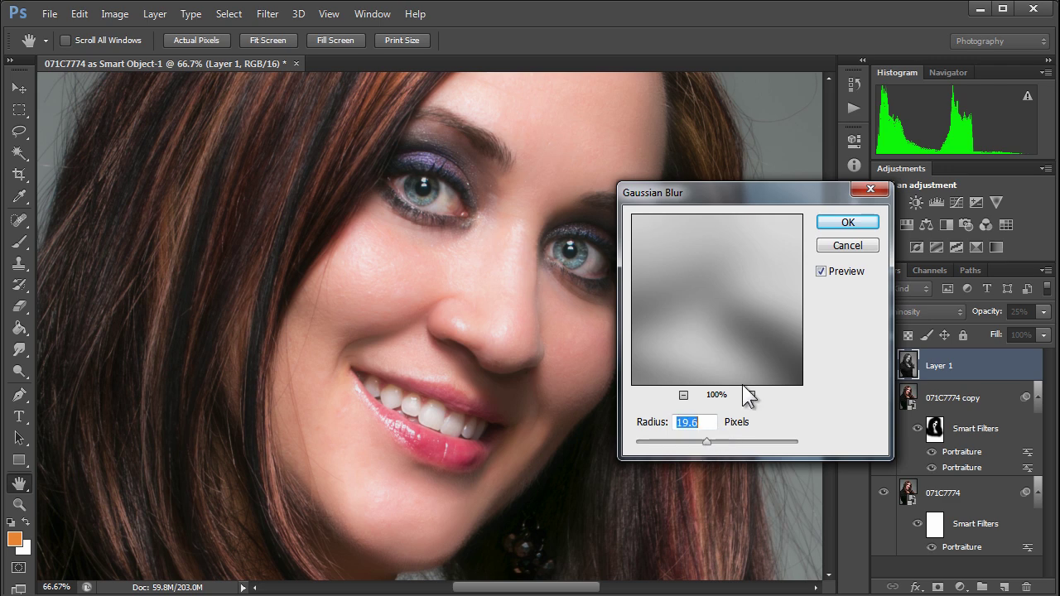
left_click(865, 222)
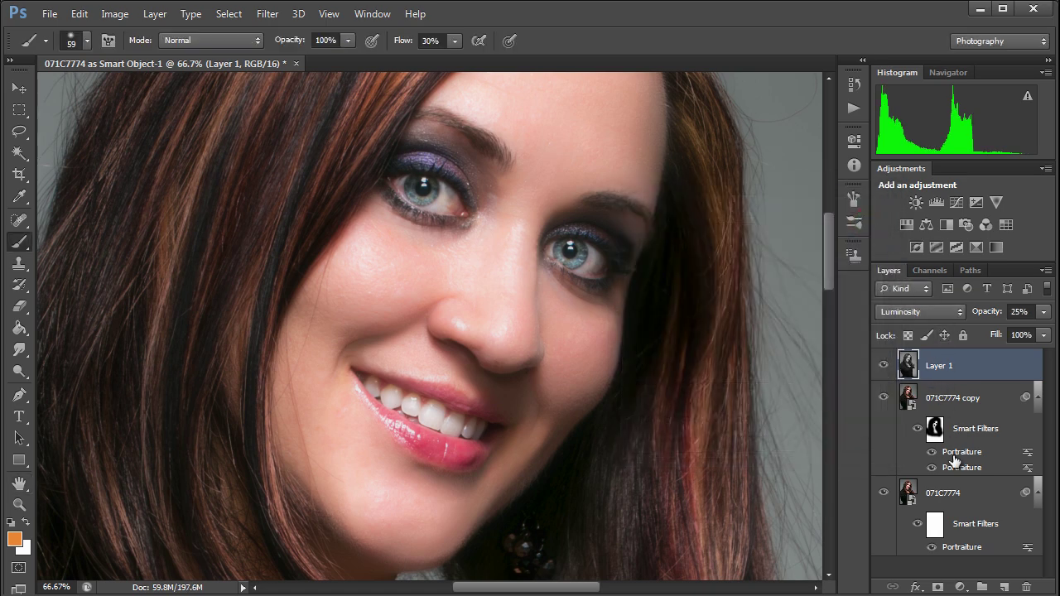
Apply a Curves adjustment with the Strong Contrast (RGB) preset to the Luminosity layer.
left_click(119, 14)
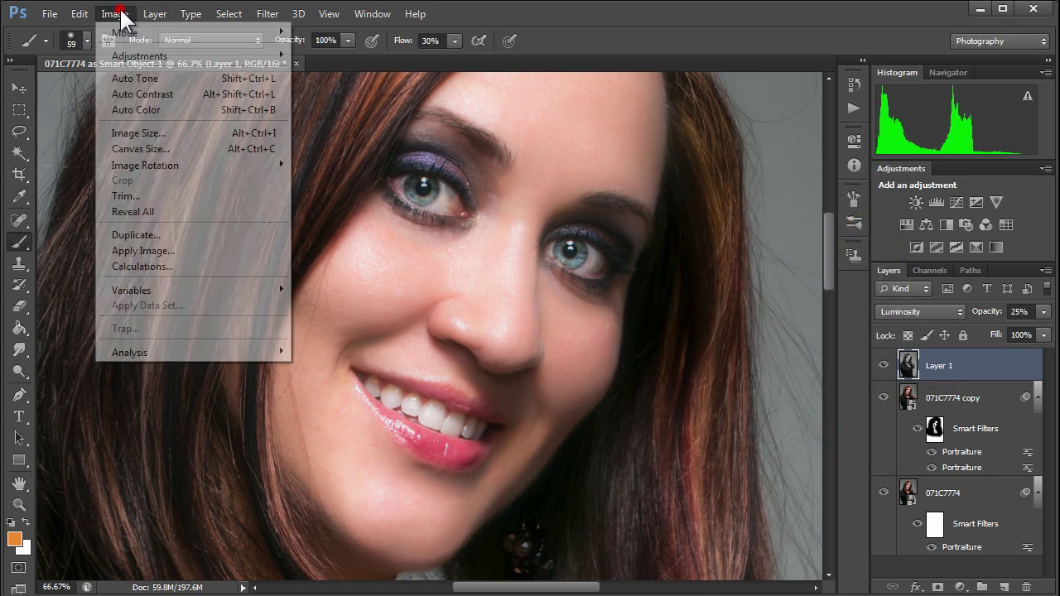
mouse_move(139, 67)
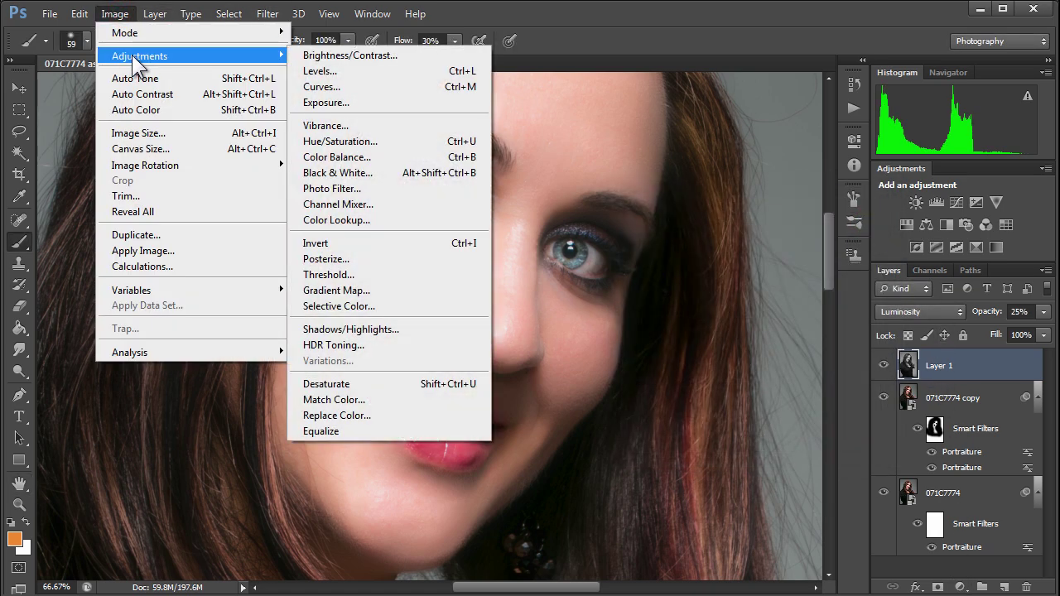
left_click(323, 86)
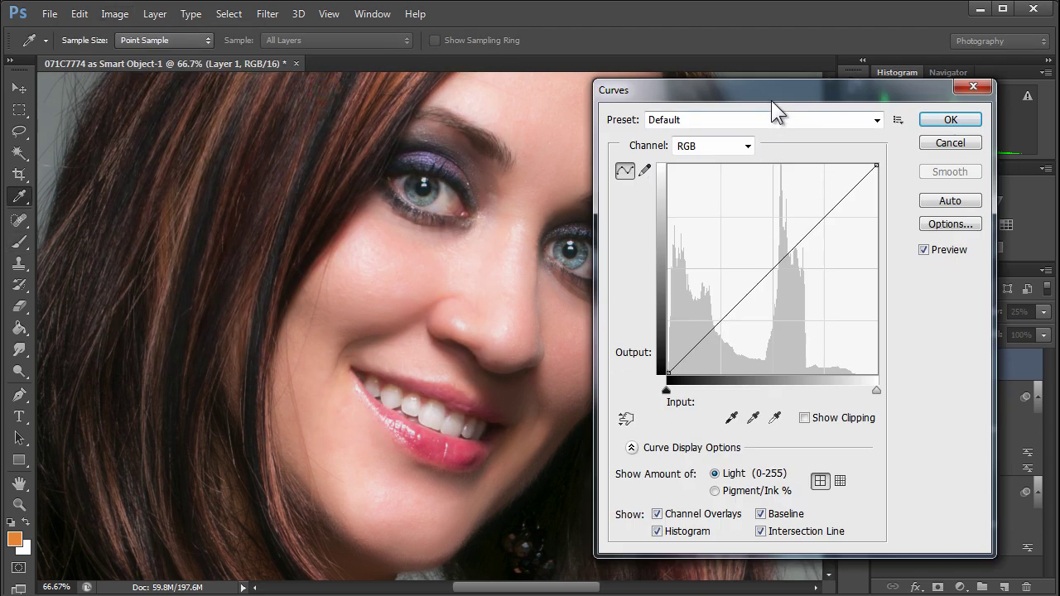
left_click_drag(772, 100, 843, 112)
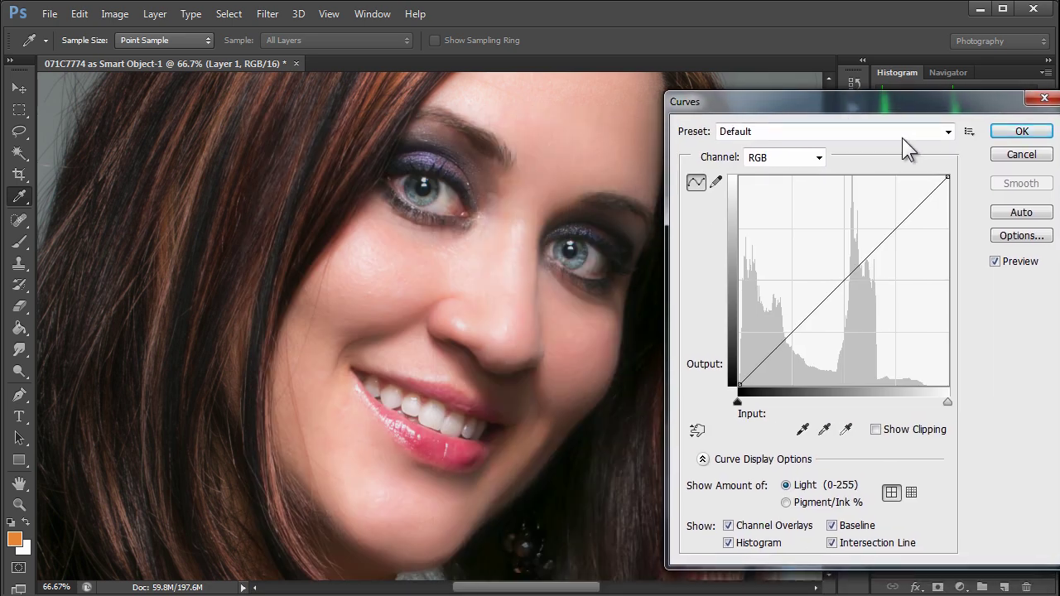
left_click(947, 131)
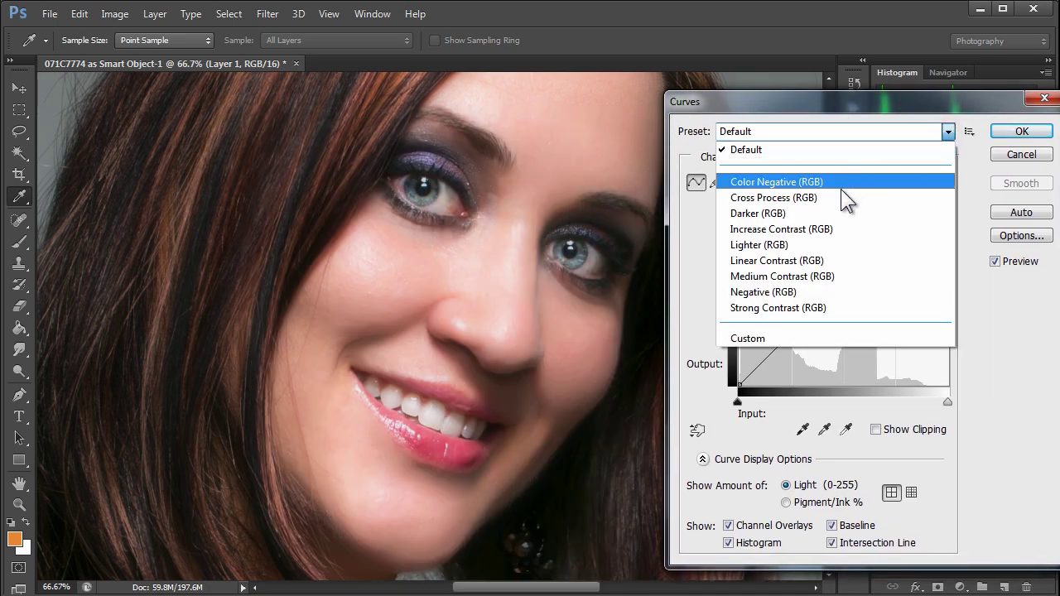
left_click(812, 307)
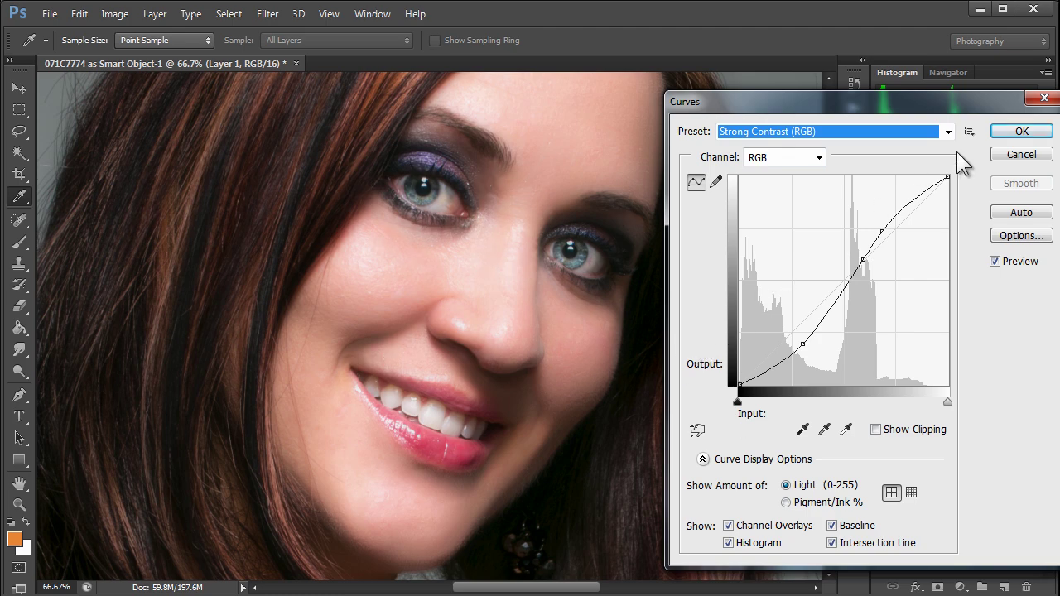
left_click(1012, 133)
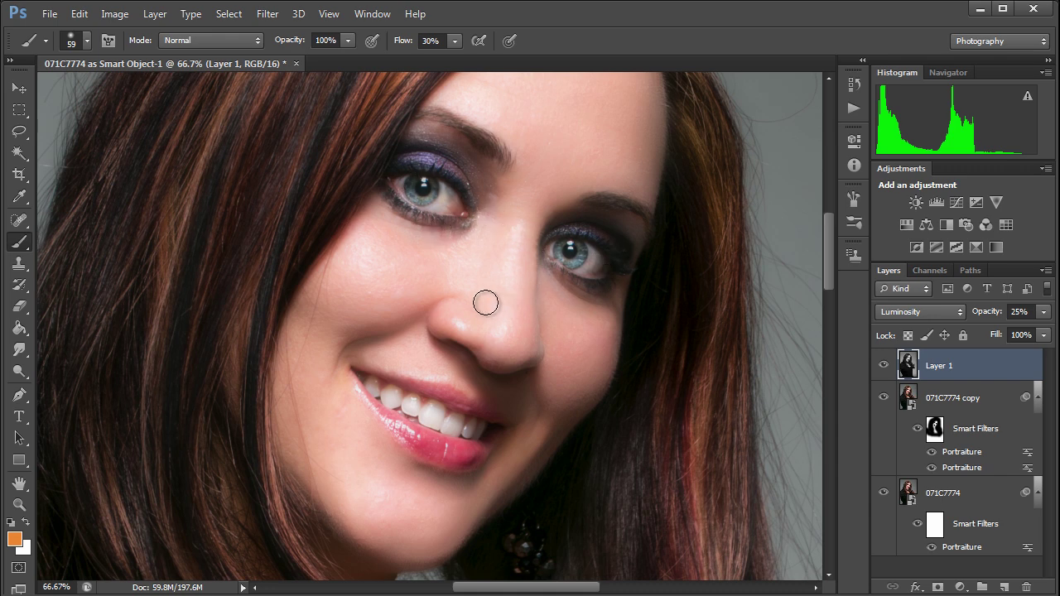
Toggle the Luminosity layer's visibility to compare the face with and without the glow.
left_click(884, 367)
left_click(884, 367)
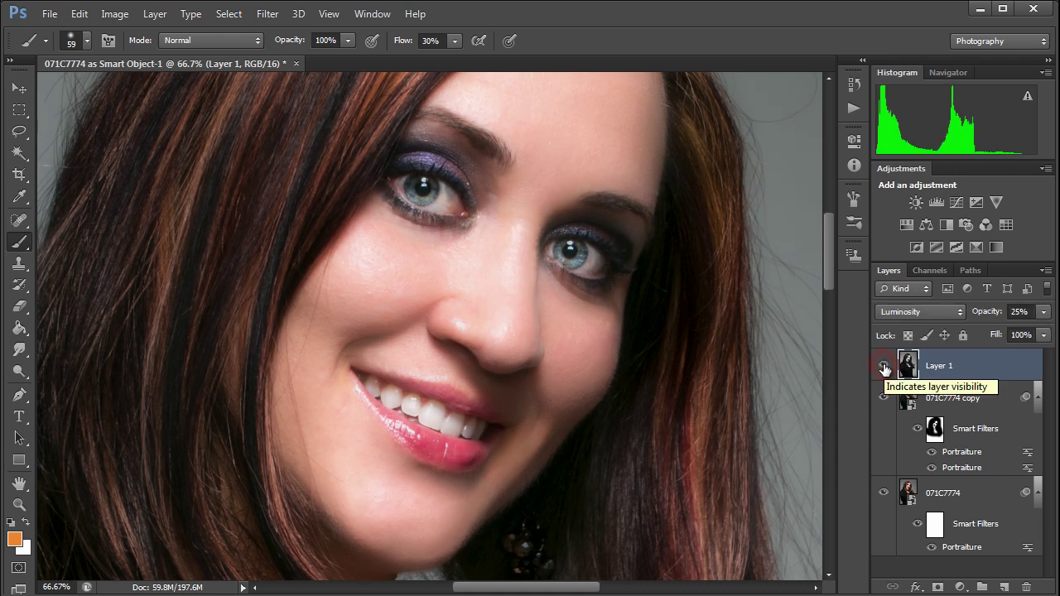
left_click(884, 367)
left_click(884, 367)
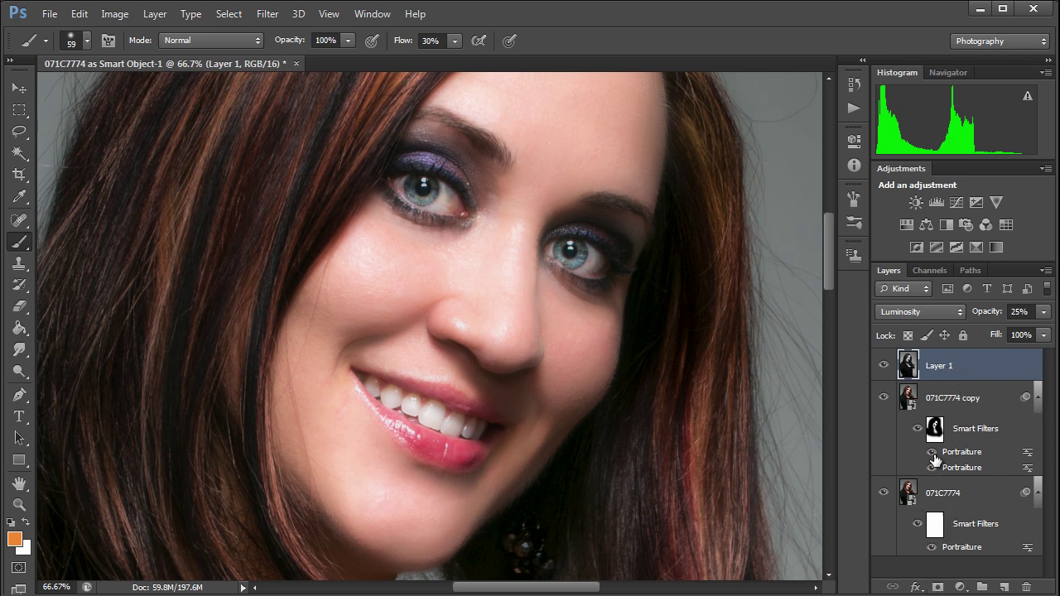
Add a layer mask to the Luminosity layer and paint black over the eyes, teeth and lips at 30% flow.
left_click(938, 586)
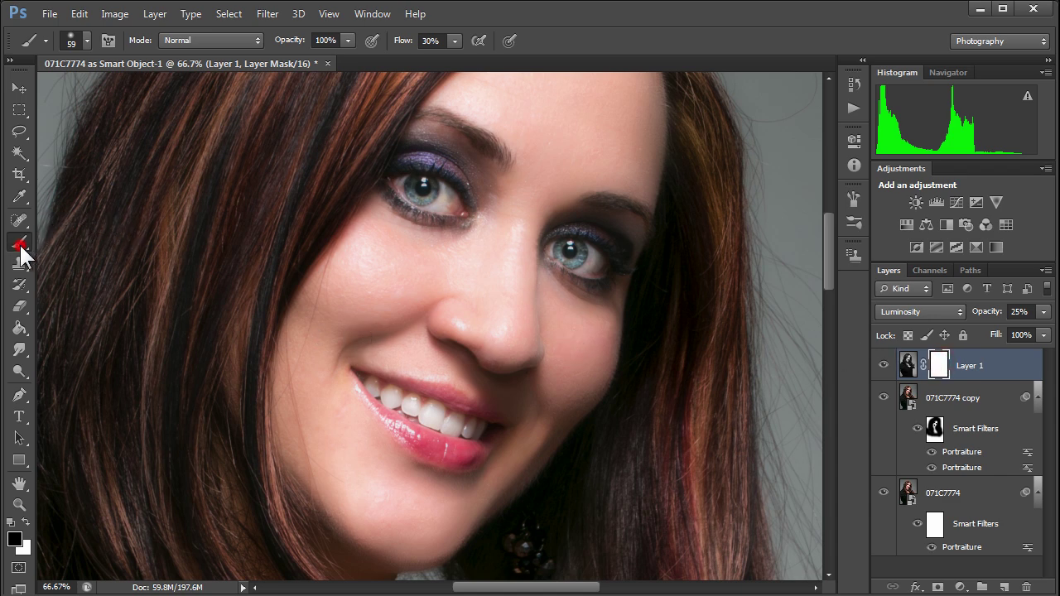
left_click(938, 367)
mouse_move(428, 192)
left_mouse_down()
mouse_move(402, 173)
mouse_move(433, 176)
mouse_move(448, 199)
mouse_move(405, 199)
mouse_move(449, 210)
mouse_move(454, 186)
mouse_move(429, 169)
mouse_move(404, 168)
mouse_move(468, 187)
mouse_move(470, 202)
mouse_move(462, 177)
mouse_move(419, 159)
left_mouse_up()
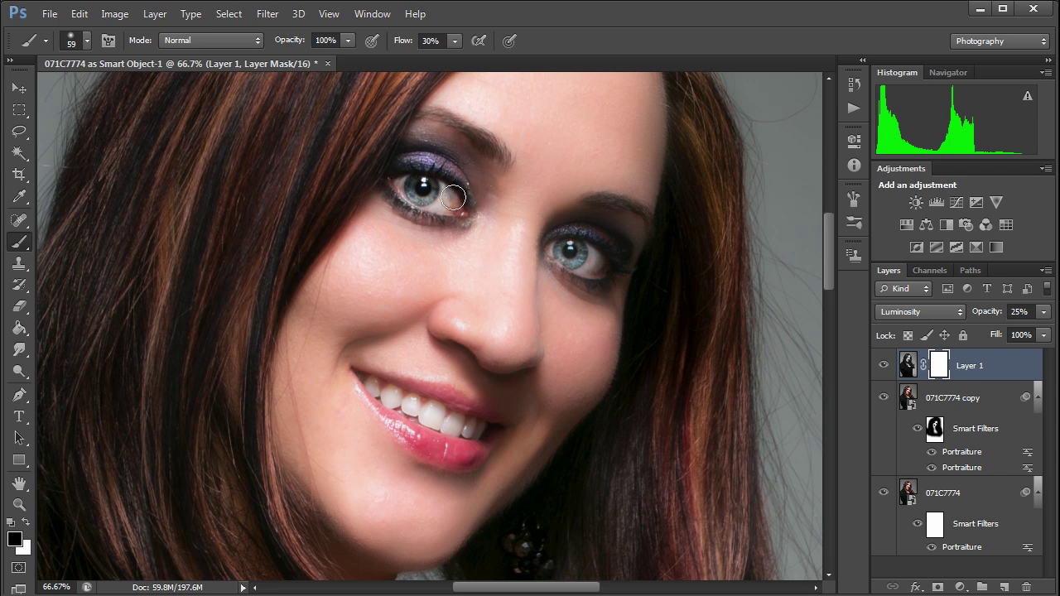
left_click_drag(419, 199, 450, 210)
left_click_drag(581, 259, 554, 259)
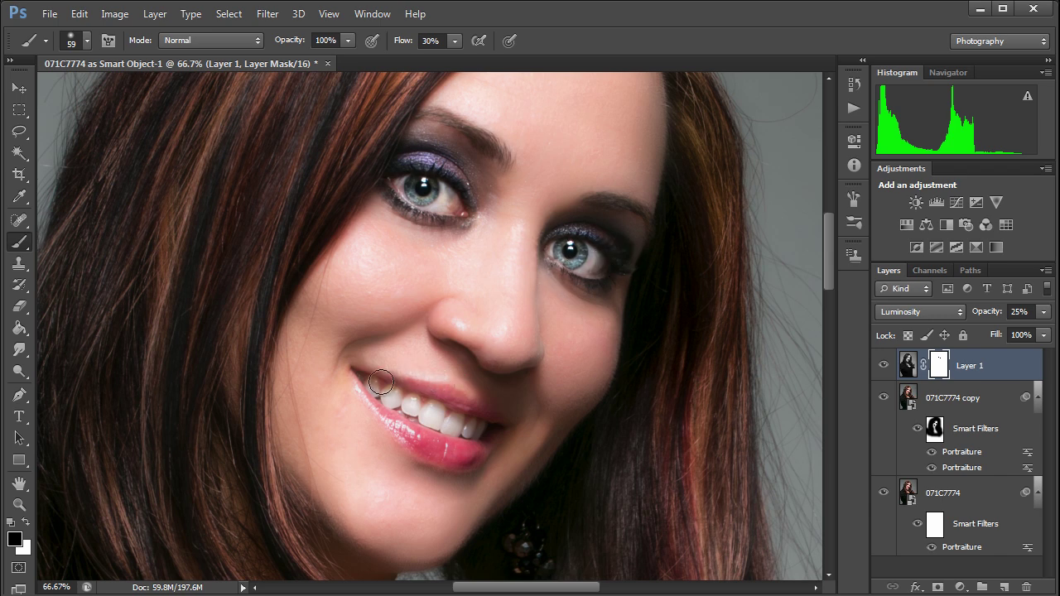
mouse_move(381, 381)
left_mouse_down()
mouse_move(419, 402)
mouse_move(397, 396)
mouse_move(466, 409)
left_mouse_up()
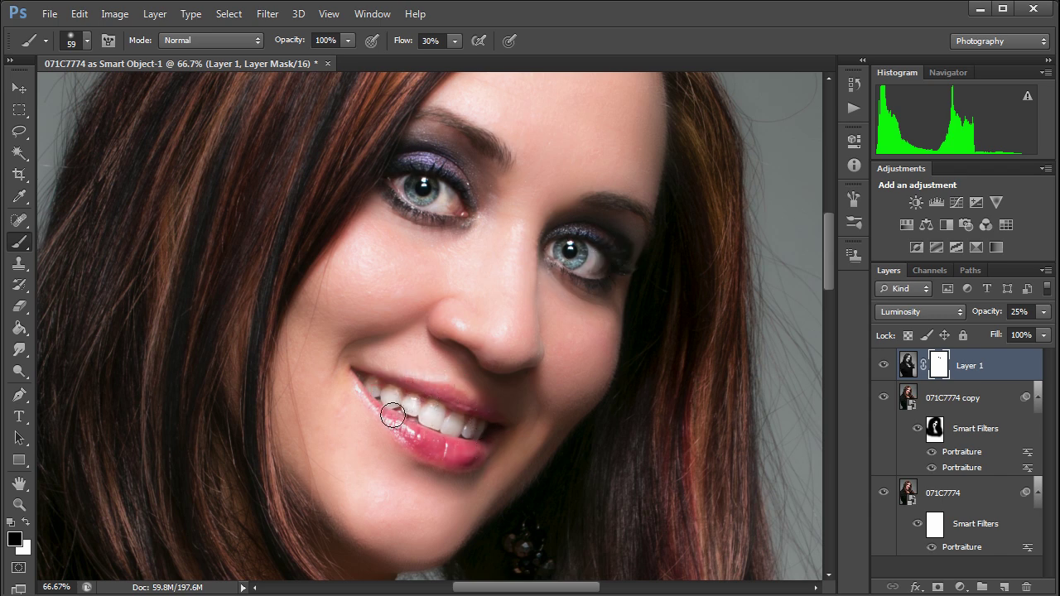
Reduce the brush size to 29 px and paint both eyebrows black on the Luminosity layer's mask.
left_click(455, 345)
left_click_drag(601, 202, 591, 200, "alt")
left_click_drag(595, 198, 645, 212)
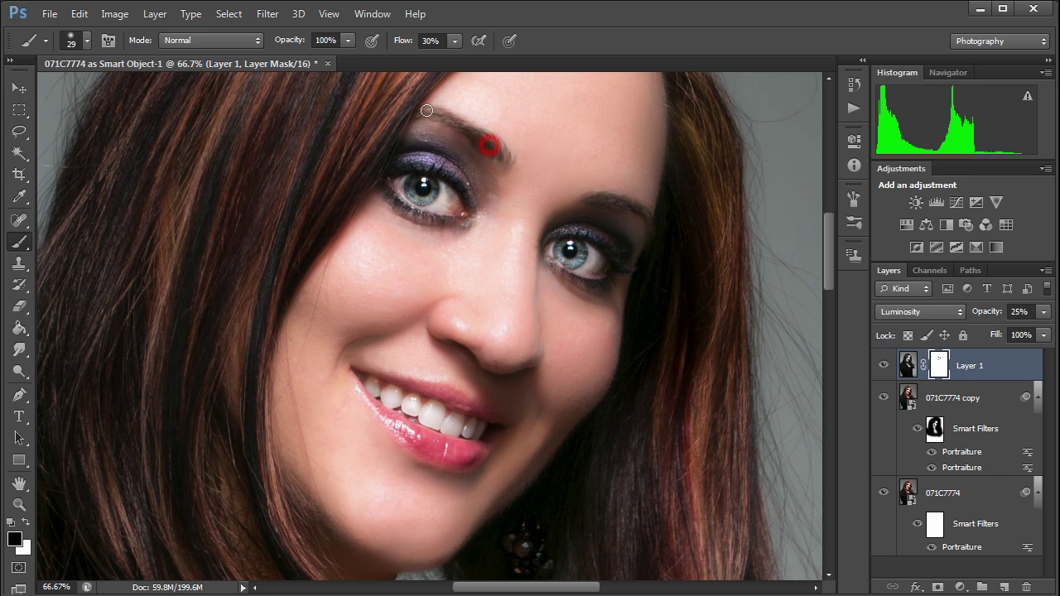
Set the brush flow to 100% and paint over the eyes and eyebrows again in black on the mask.
mouse_move(322, 108)
left_mouse_down()
mouse_move(328, 263)
mouse_move(362, 232)
left_mouse_up()
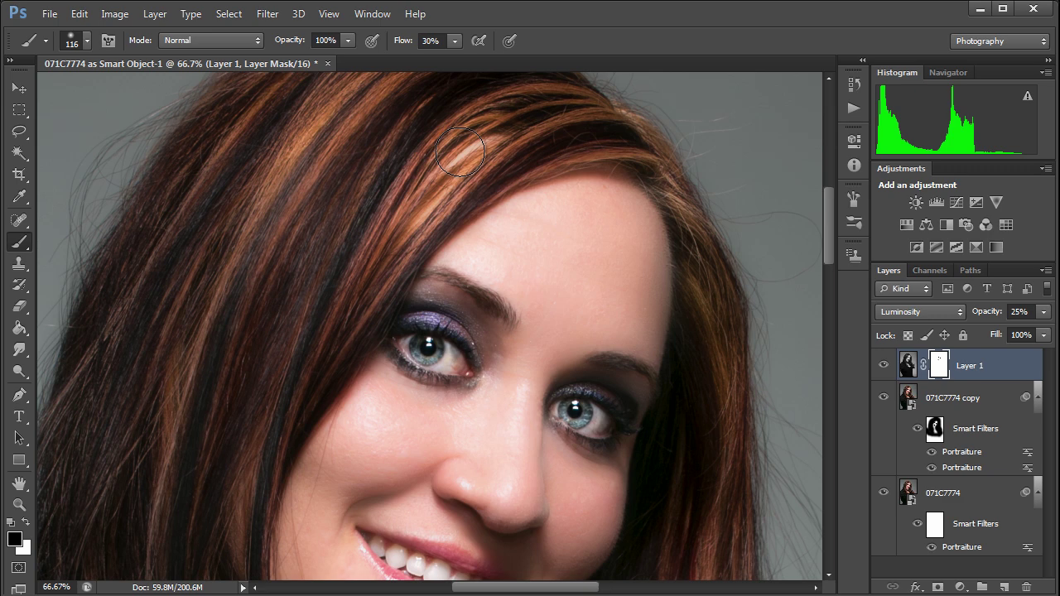
left_click(460, 153)
mouse_move(301, 178)
left_mouse_down()
mouse_move(332, 176)
mouse_move(299, 274)
mouse_move(301, 304)
left_mouse_up()
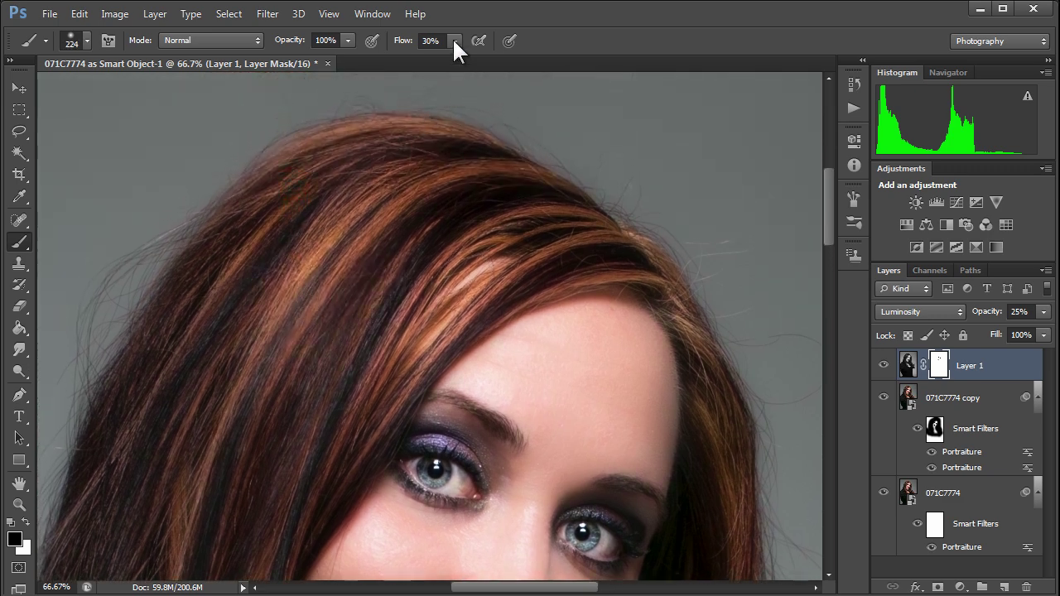
left_click(453, 41)
left_click_drag(458, 58, 516, 59)
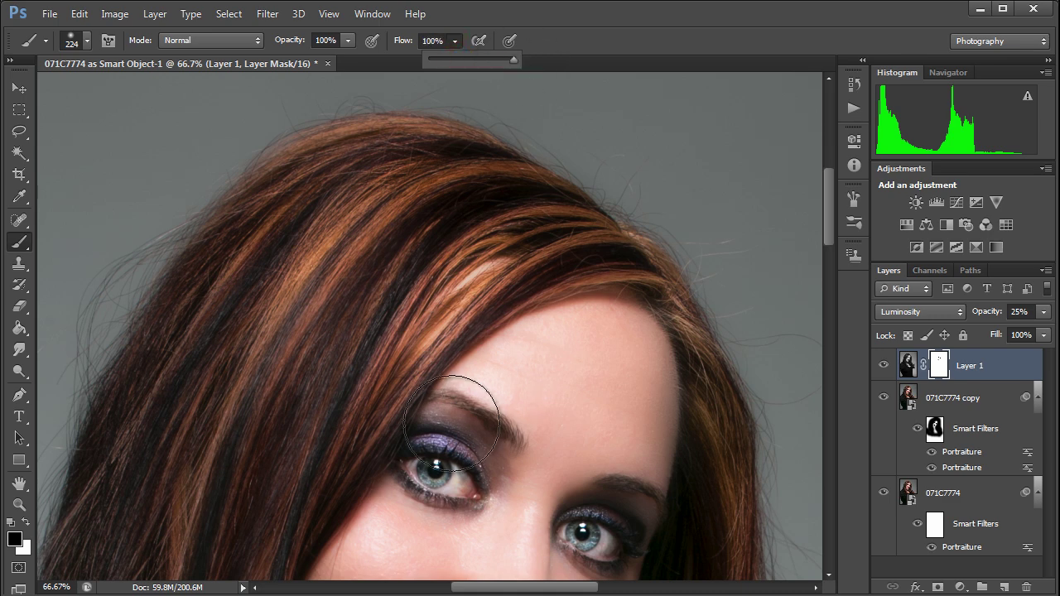
mouse_move(442, 437)
left_mouse_down()
mouse_move(414, 473)
mouse_move(359, 483)
left_mouse_up()
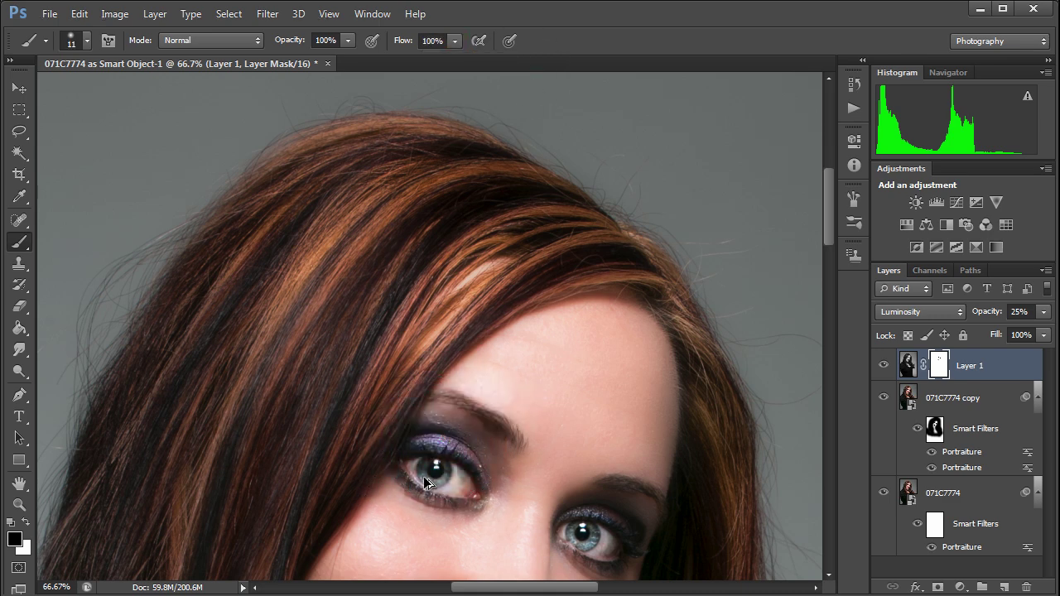
left_click_drag(424, 483, 444, 468)
left_click_drag(633, 546, 553, 454)
mouse_move(492, 420)
left_mouse_down()
mouse_move(522, 437)
mouse_move(489, 417)
mouse_move(519, 410)
mouse_move(520, 439)
mouse_move(486, 417)
mouse_move(540, 435)
mouse_move(503, 415)
mouse_move(530, 395)
left_mouse_up()
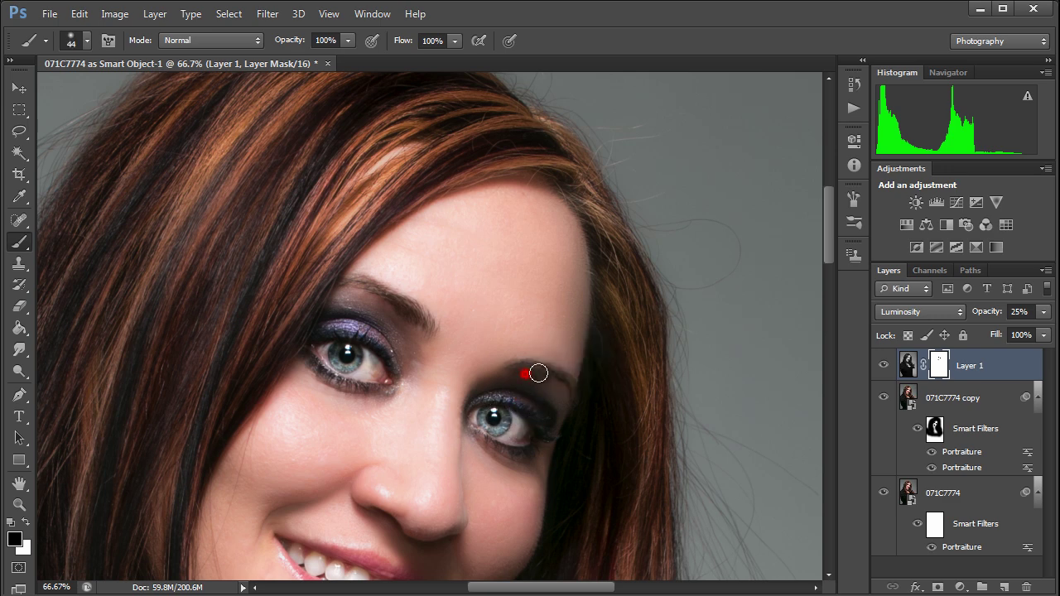
left_click_drag(423, 324, 352, 285)
left_click_drag(327, 213, 341, 214)
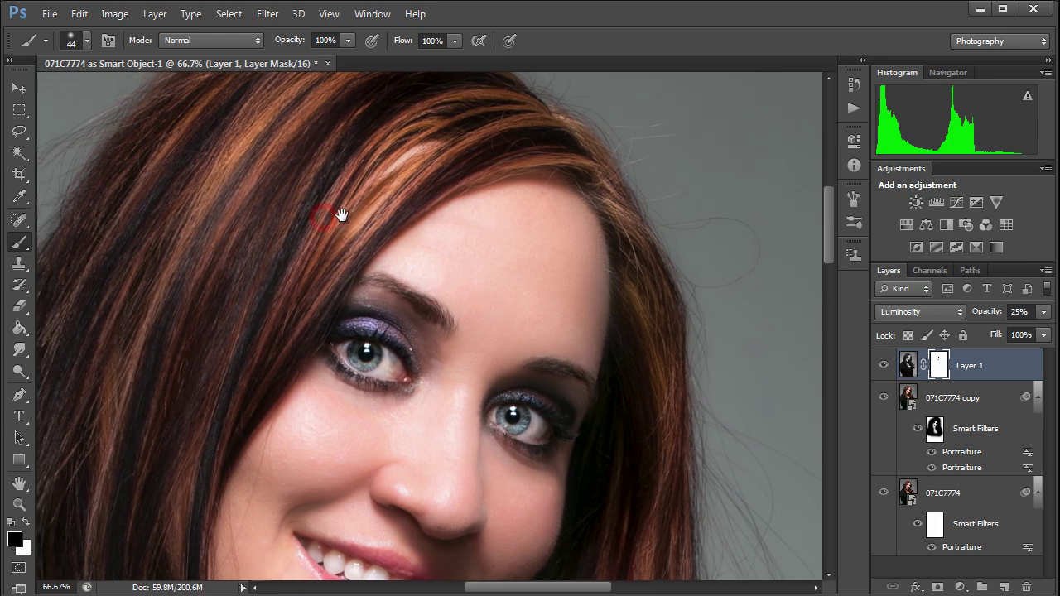
left_click(304, 222, "alt")
key("ctrl+j")
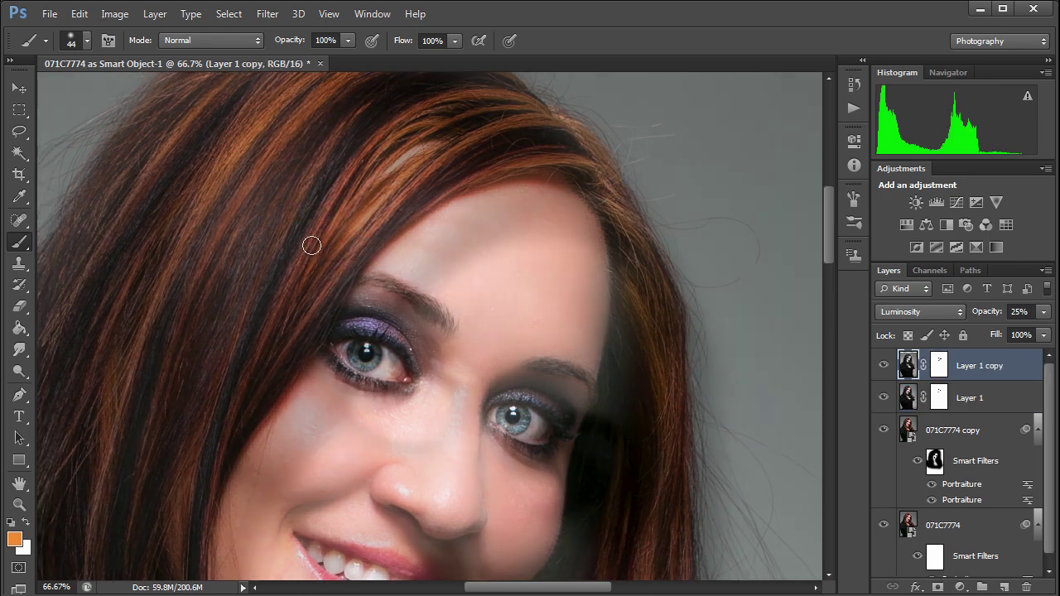
key("ctrl+z")
mouse_move(322, 197)
left_mouse_down()
mouse_move(370, 331)
mouse_move(367, 284)
mouse_move(424, 262)
left_mouse_up()
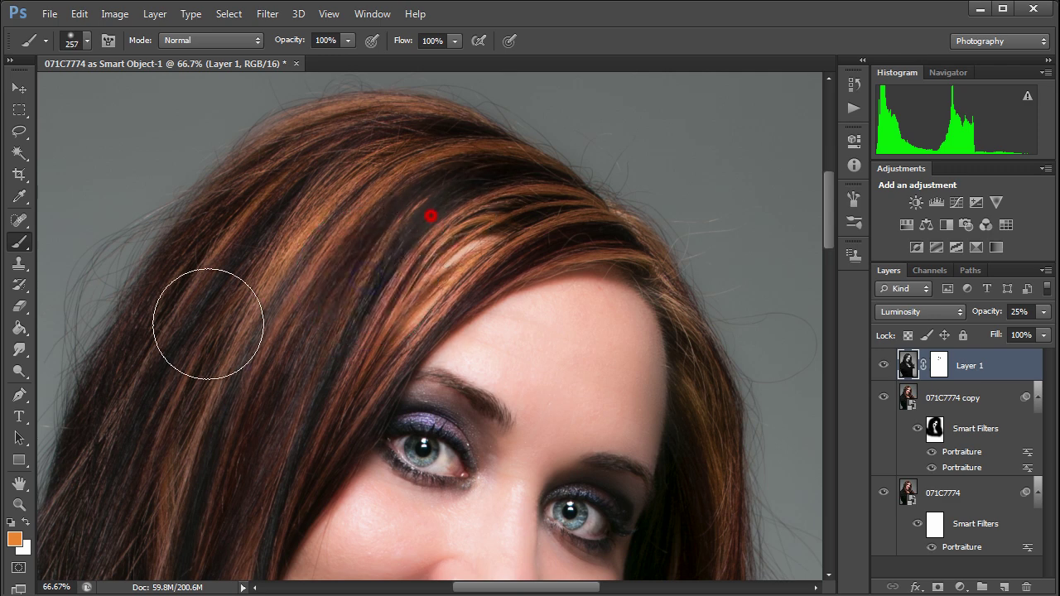
key("ctrl+z")
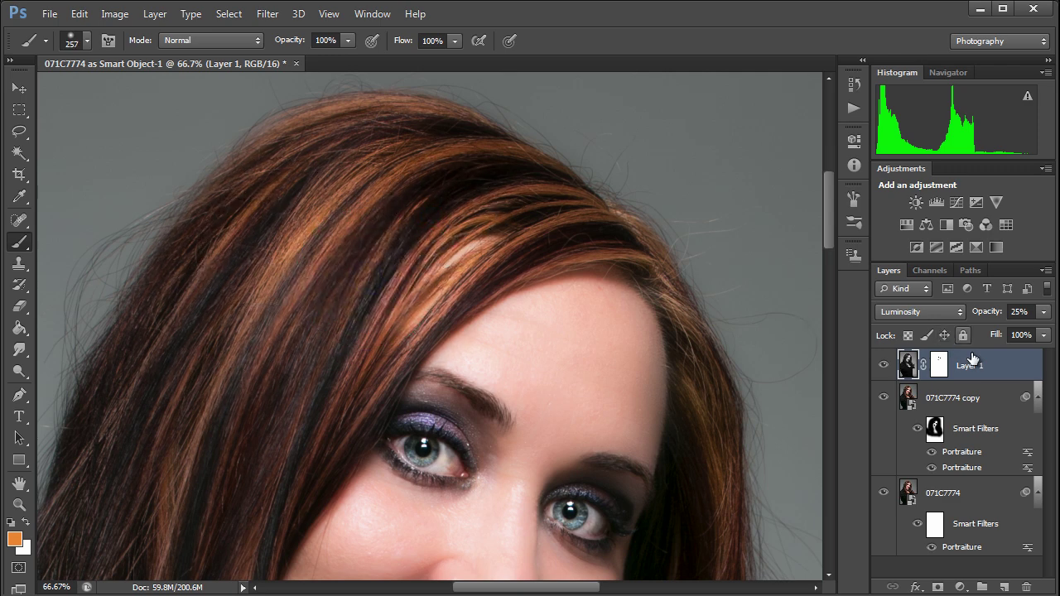
Target the Luminosity layer's mask and paint black over the hair around the crown and sides with a 257 px brush.
left_click(940, 368)
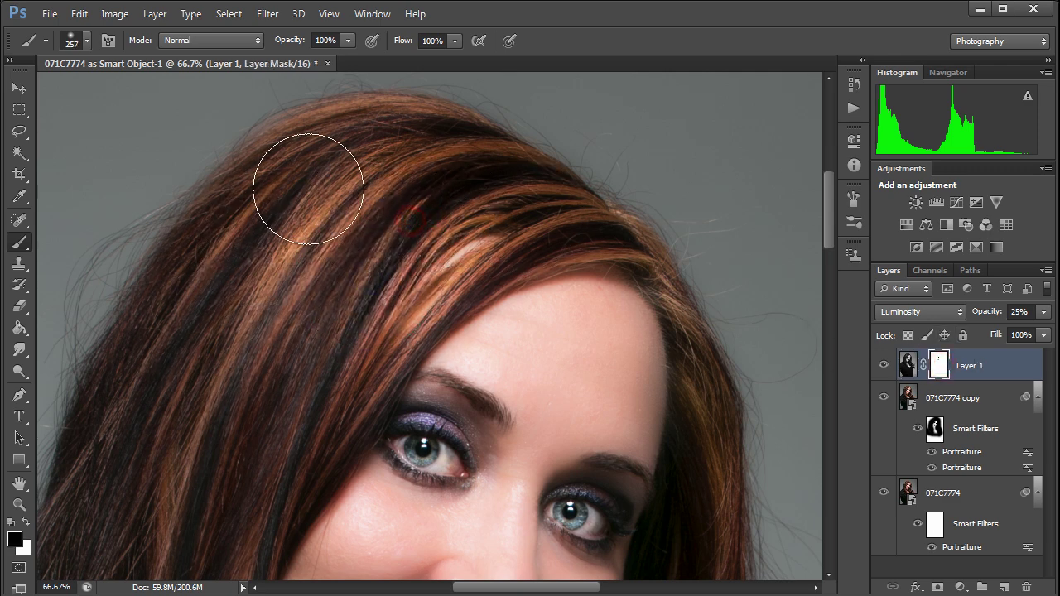
mouse_move(578, 232)
left_mouse_down()
mouse_move(309, 325)
mouse_move(401, 169)
left_mouse_up()
left_click_drag(329, 167, 190, 429)
mouse_move(196, 317)
left_mouse_down()
mouse_move(196, 347)
mouse_move(293, 289)
left_mouse_up()
mouse_move(420, 192)
left_mouse_down()
mouse_move(268, 440)
mouse_move(265, 195)
mouse_move(334, 399)
left_mouse_up()
mouse_move(147, 322)
left_mouse_down()
mouse_move(204, 415)
mouse_move(218, 353)
mouse_move(143, 149)
left_mouse_up()
Paint black on the mask over the long lower hair falling beside the neck and chest.
mouse_move(155, 207)
left_mouse_down()
mouse_move(272, 430)
mouse_move(438, 445)
left_mouse_up()
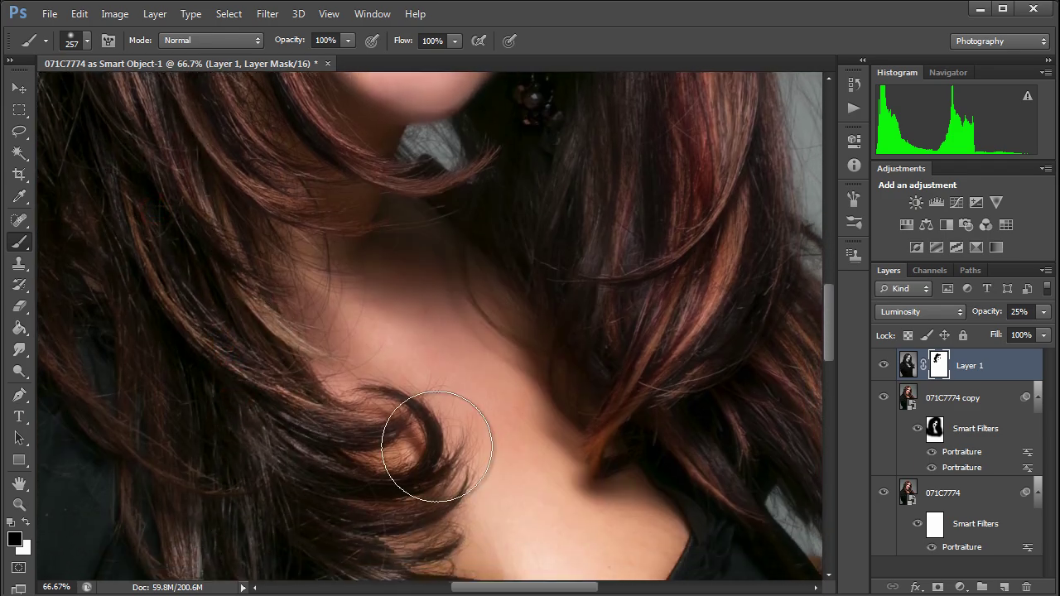
mouse_move(670, 183)
left_mouse_down()
mouse_move(642, 386)
mouse_move(569, 373)
mouse_move(568, 310)
mouse_move(516, 339)
mouse_move(641, 412)
mouse_move(699, 466)
mouse_move(609, 293)
left_mouse_up()
mouse_move(583, 282)
left_mouse_down()
mouse_move(669, 418)
mouse_move(683, 370)
left_mouse_up()
mouse_move(630, 468)
left_mouse_down()
mouse_move(611, 303)
mouse_move(643, 253)
mouse_move(642, 206)
left_mouse_up()
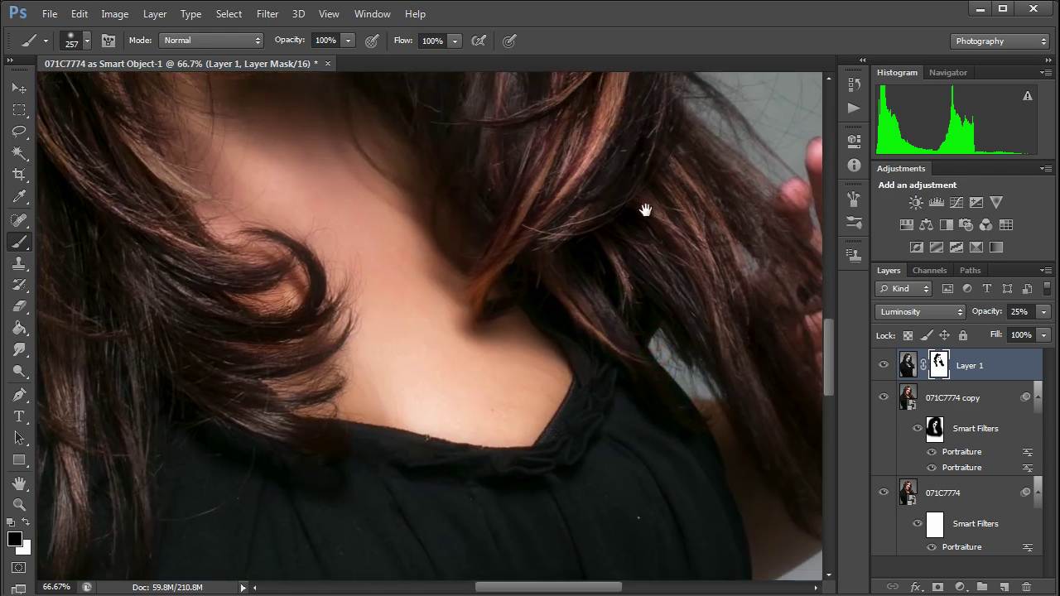
left_click_drag(709, 344, 696, 205)
mouse_move(623, 317)
left_mouse_down()
mouse_move(350, 464)
mouse_move(280, 323)
left_mouse_up()
Enlarge the soft brush to 713 px and paint the black top and surrounding background black on the mask.
key("z")
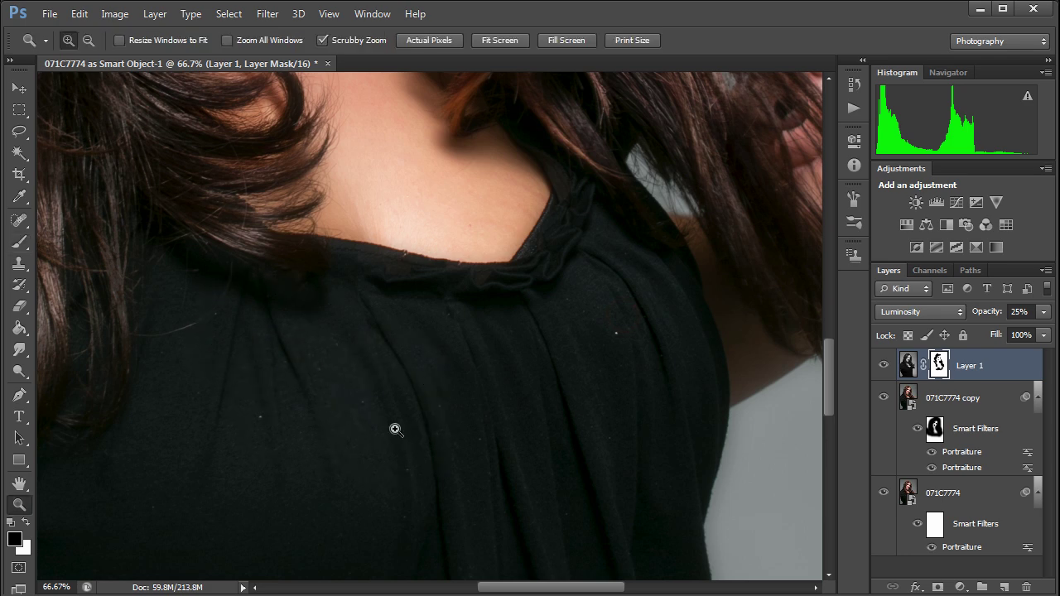
left_click(395, 429, "alt")
left_click(395, 429, "alt")
left_click(395, 428, "alt")
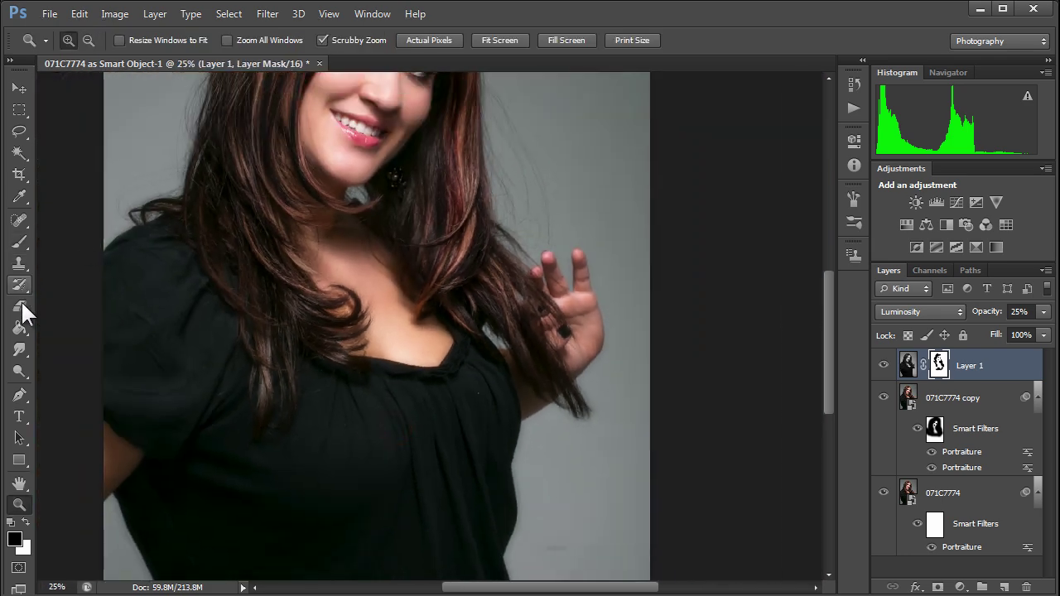
key("b")
right_click(142, 312, "alt")
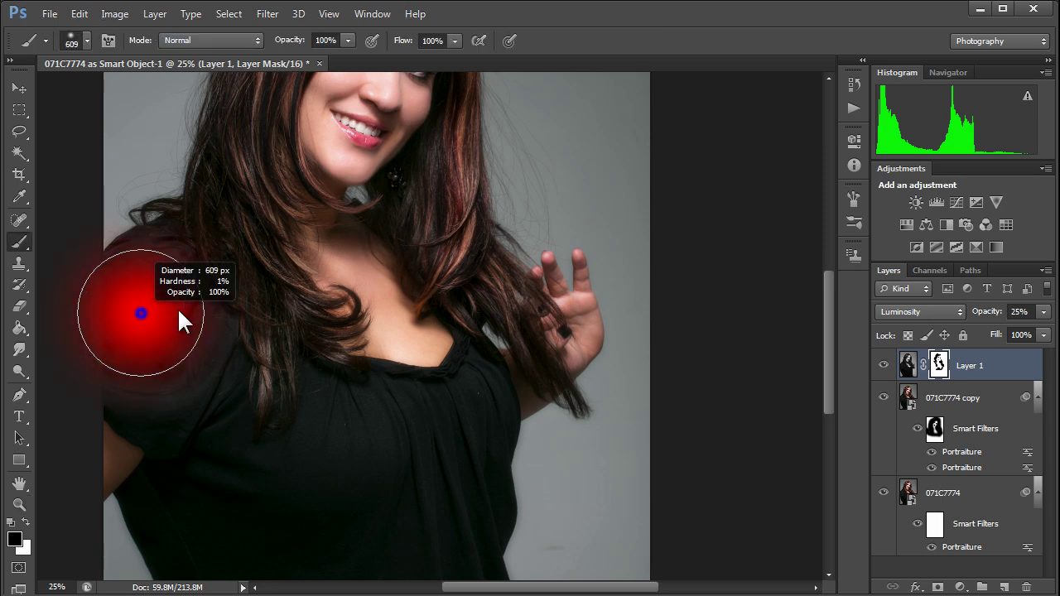
mouse_move(187, 272)
left_mouse_down()
mouse_move(149, 327)
mouse_move(189, 427)
mouse_move(224, 338)
mouse_move(307, 422)
mouse_move(450, 434)
left_mouse_up()
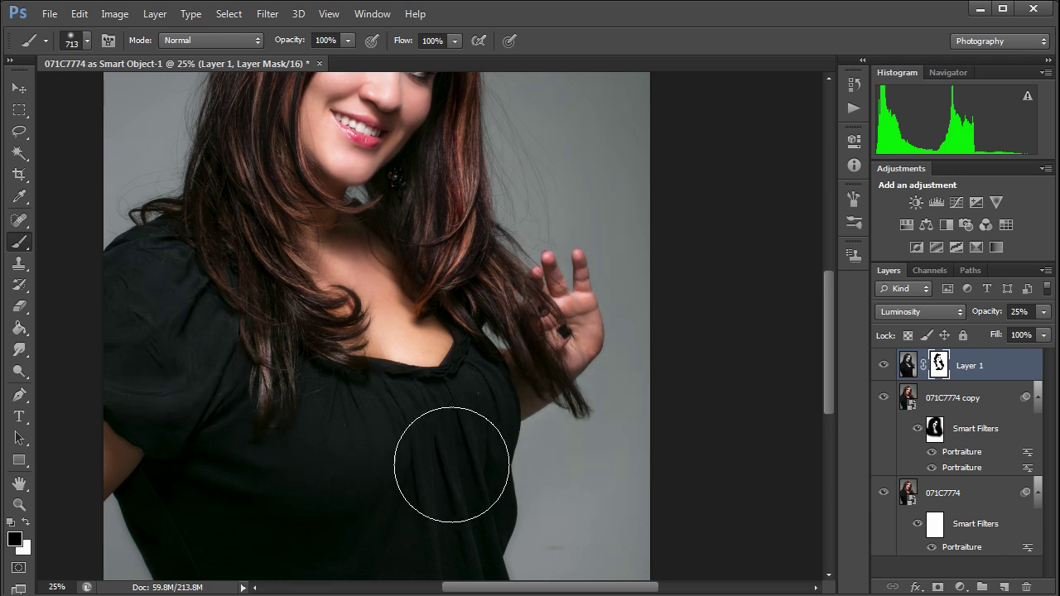
scroll(519, 189, "up", 5)
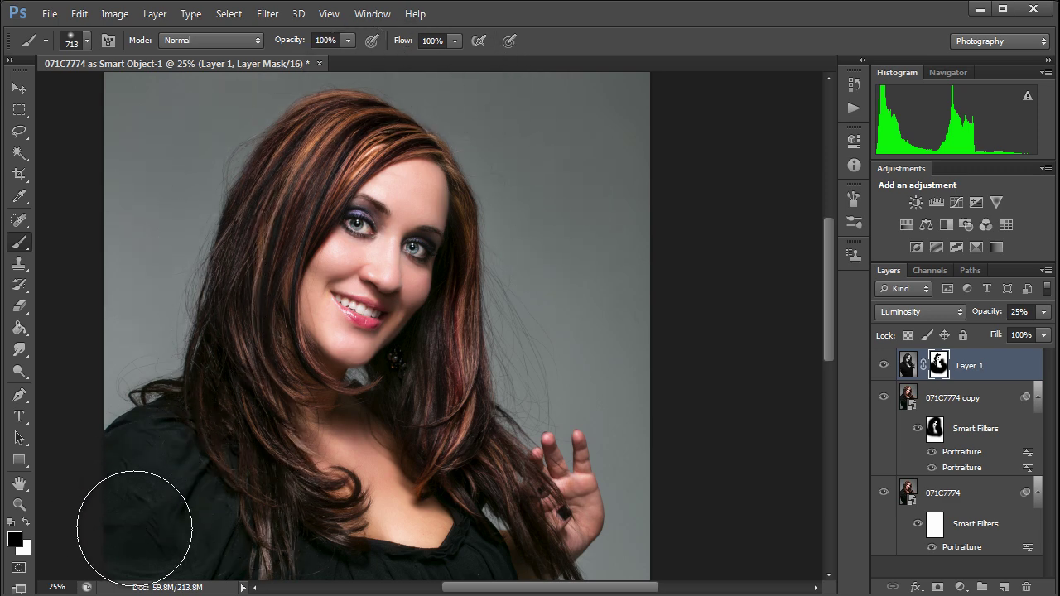
mouse_move(440, 595)
left_mouse_down()
mouse_move(376, 477)
mouse_move(439, 577)
left_mouse_up()
Return from Lightroom to Photoshop and examine the masked glow on the face at 33.3% magnification.
key("z")
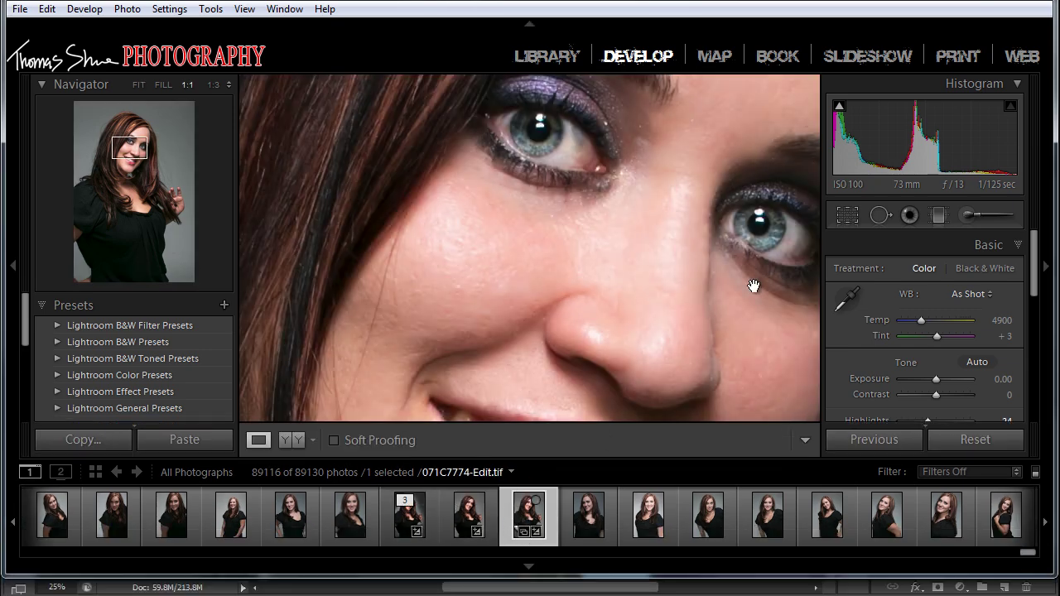
key("alt+Tab")
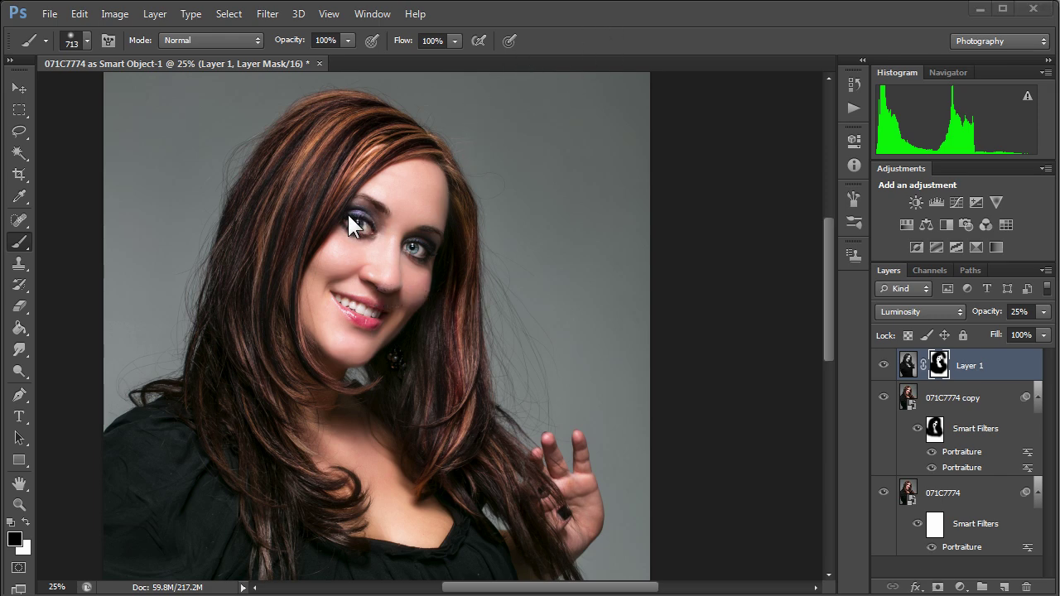
left_click_drag(356, 270, 442, 84)
mouse_move(436, 289)
left_mouse_down()
mouse_move(436, 169)
mouse_move(434, 353)
mouse_move(417, 456)
mouse_move(412, 434)
left_mouse_up()
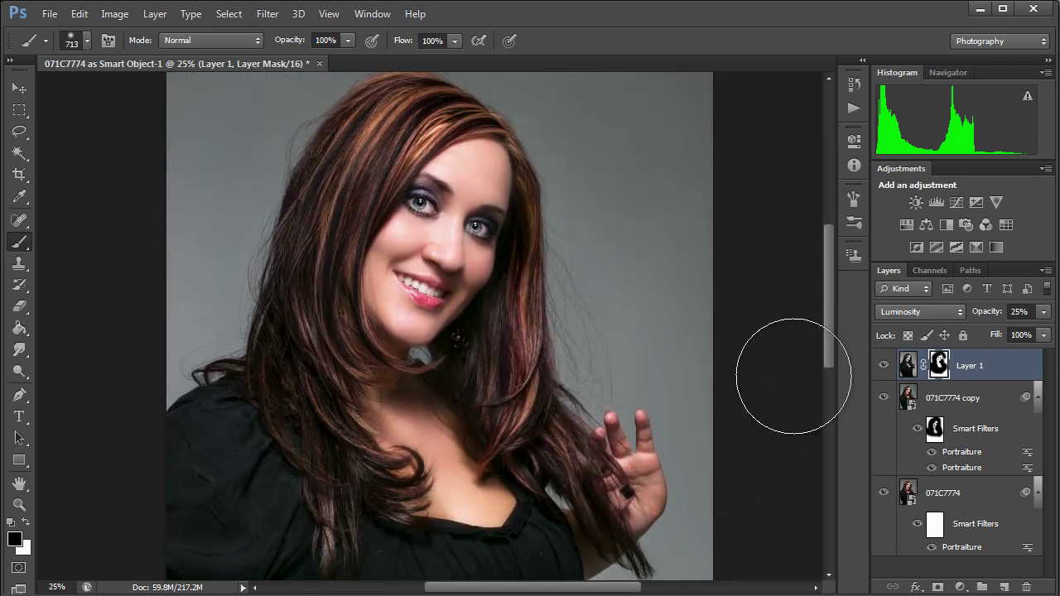
key("z")
left_click(460, 249)
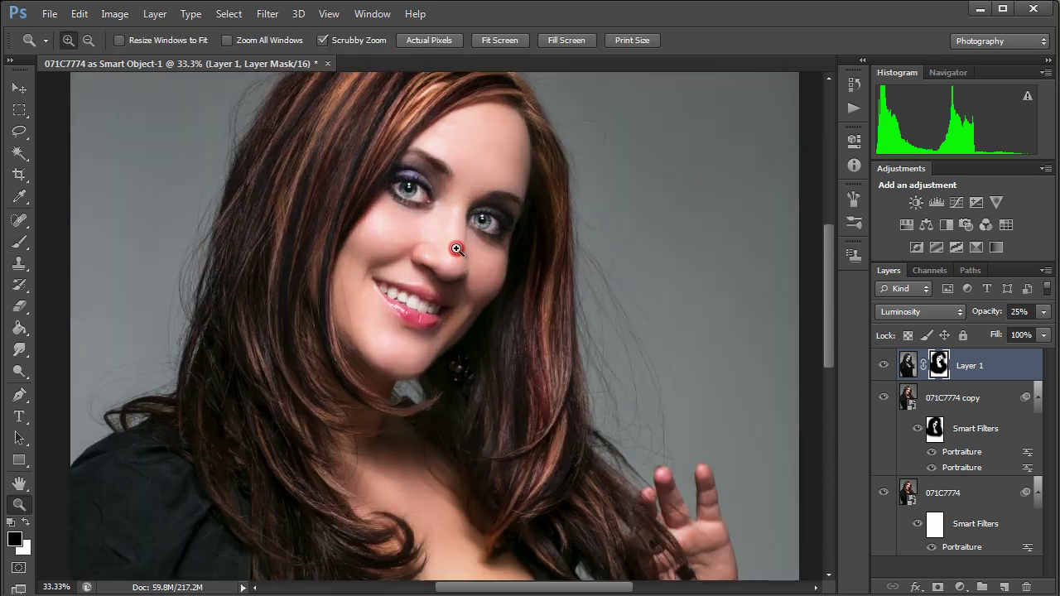
Try lowering the opacity of the glow layer, Layer 1, to 14% and set it back to 25%.
left_click(432, 250)
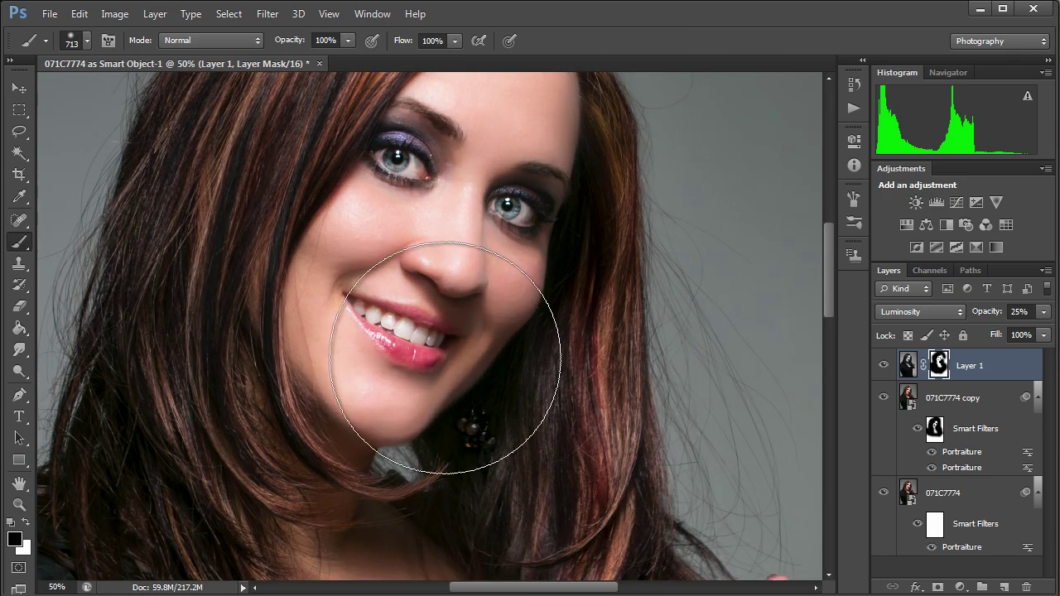
left_click(1042, 313)
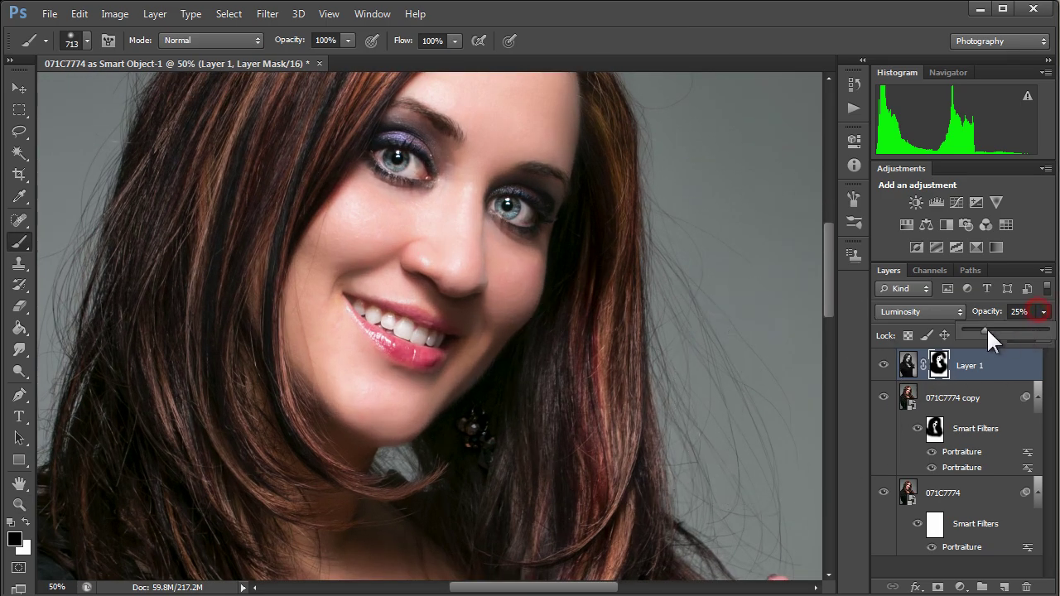
mouse_move(984, 329)
left_mouse_down()
mouse_move(1047, 330)
mouse_move(956, 328)
mouse_move(976, 328)
left_mouse_up()
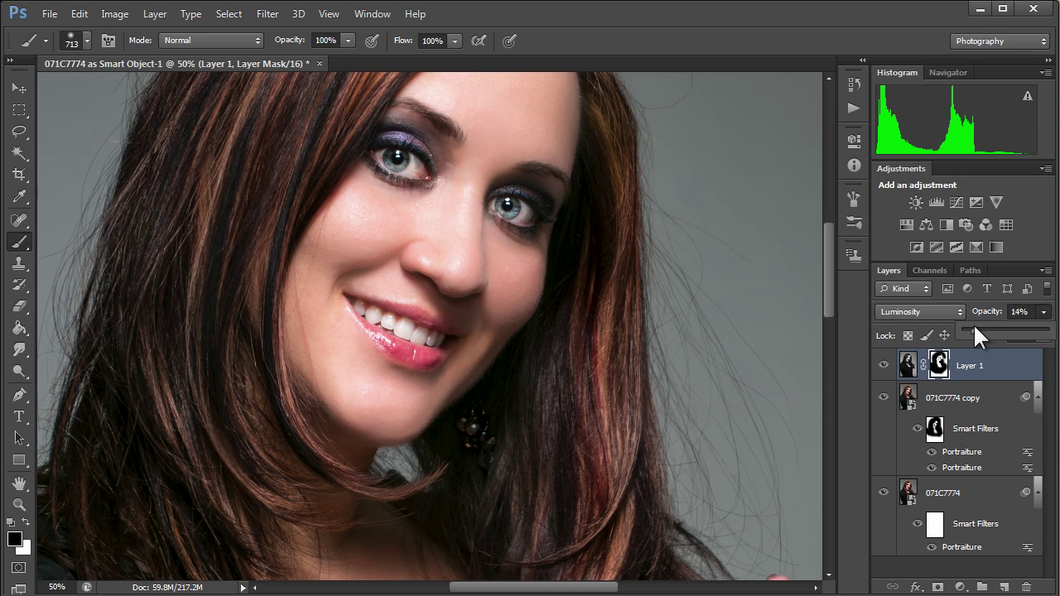
left_click_drag(974, 328, 982, 328)
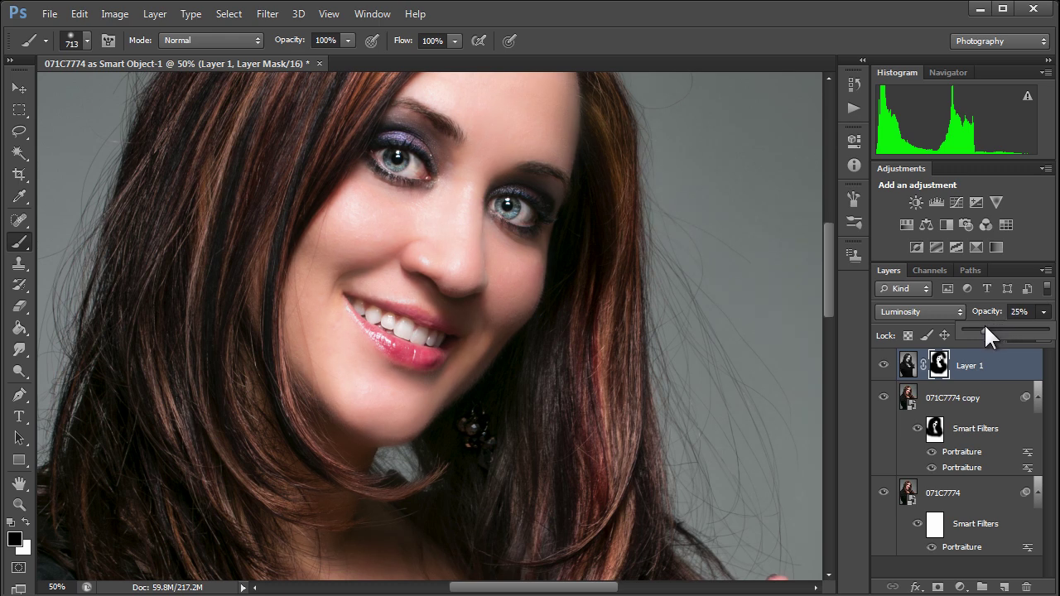
left_click_drag(980, 326, 978, 325)
Compare the face with and without the Layer 1 glow several times and leave that layer hidden.
left_click(884, 366)
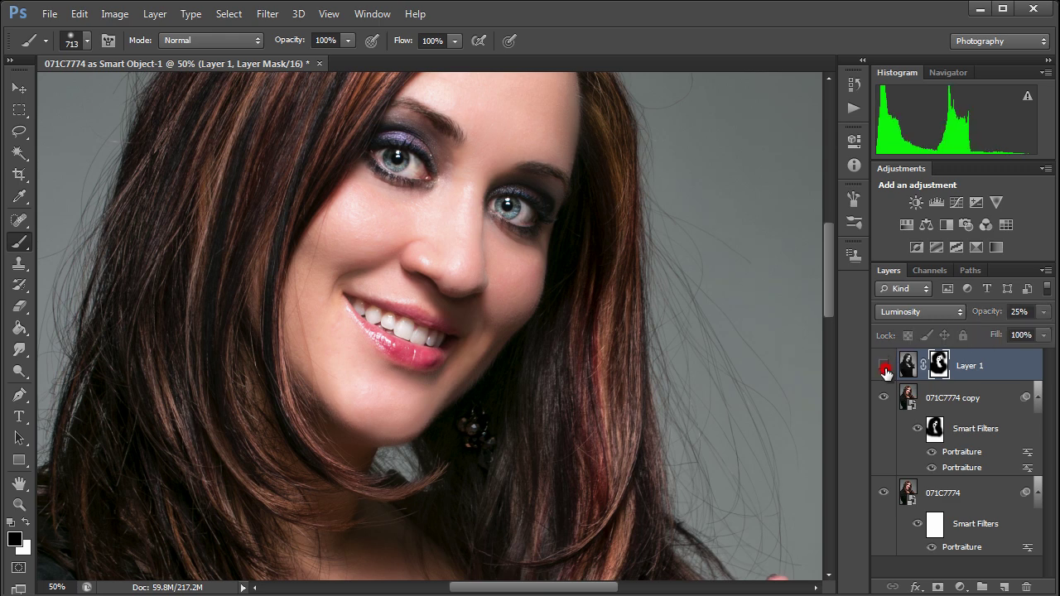
left_click(884, 366)
left_click(884, 366)
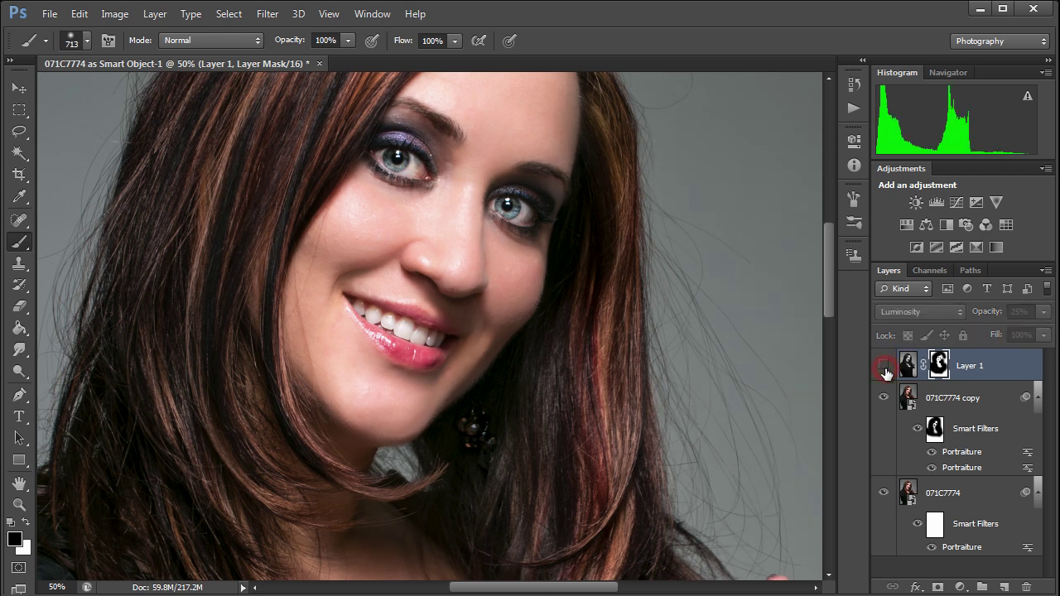
left_click(884, 366)
left_click(883, 366)
left_click(883, 366)
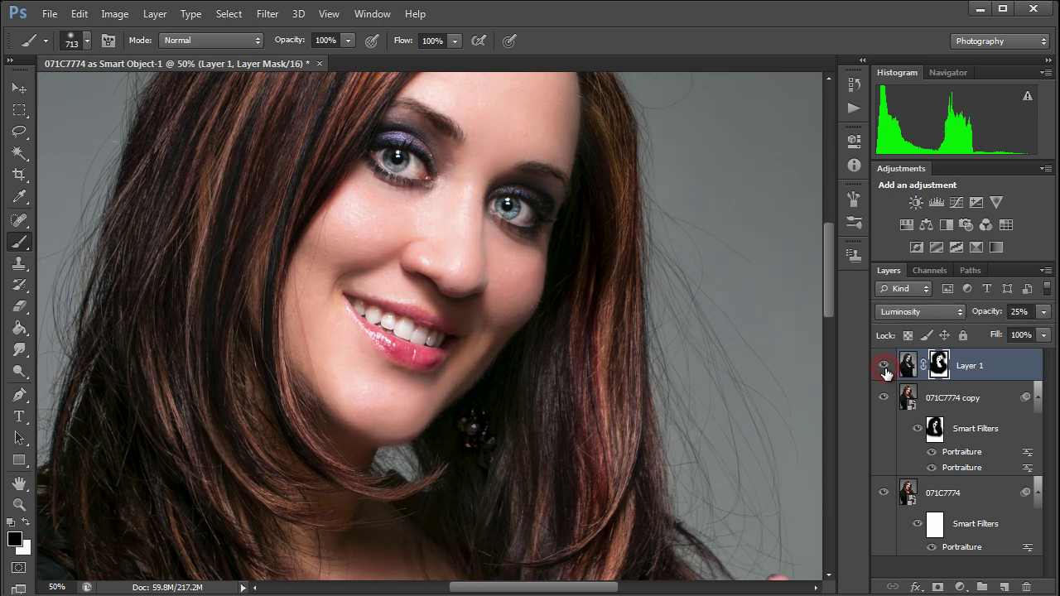
left_click(884, 366)
left_click(884, 366)
left_click(884, 367)
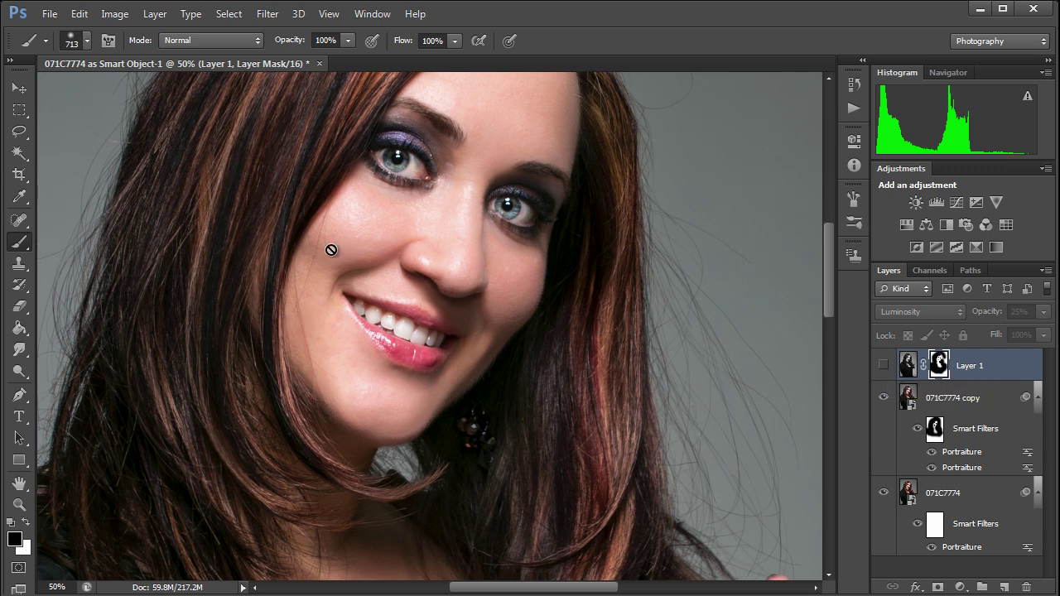
Examine the portrait without the glow, from the face out to nearly the whole figure at 16.7% magnification.
scroll(407, 218, "up", 3)
scroll(406, 218, "left", 2)
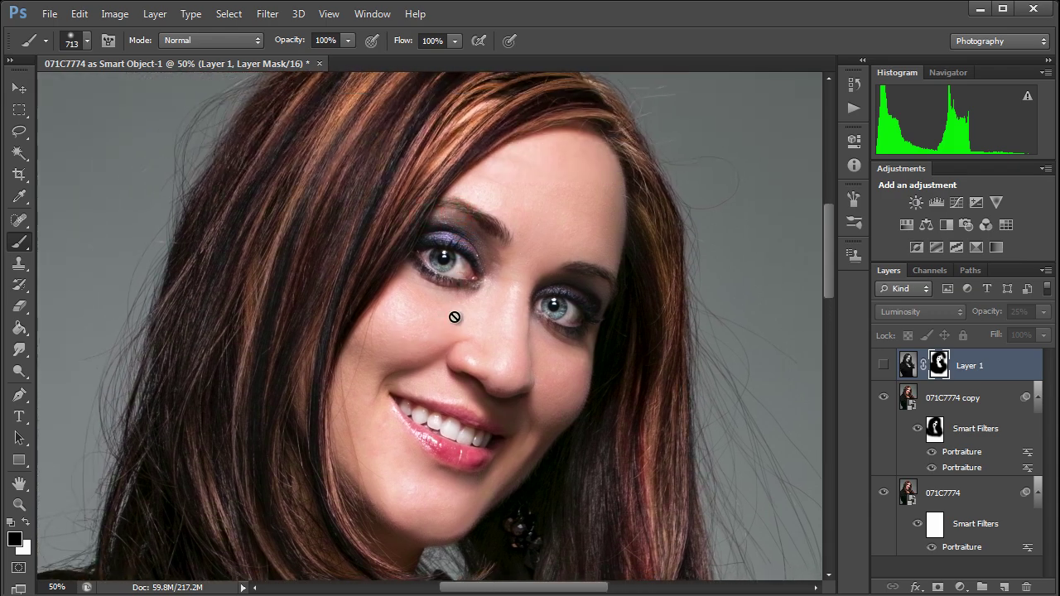
key("z")
left_click(455, 317, "alt")
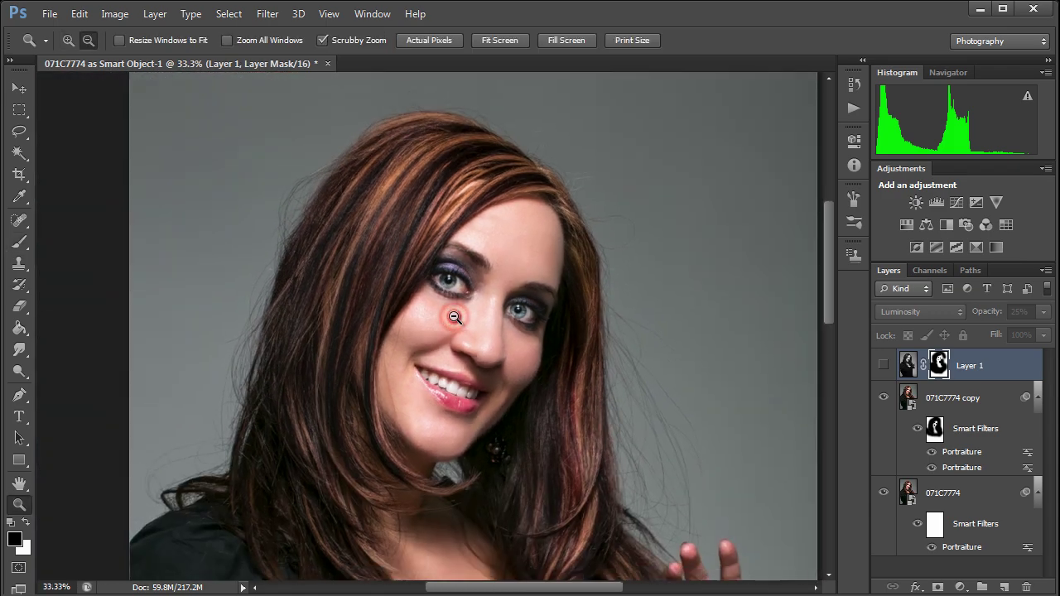
left_click(455, 318, "alt")
left_click(455, 317, "alt")
key("h")
left_click_drag(470, 407, 469, 358)
key("b")
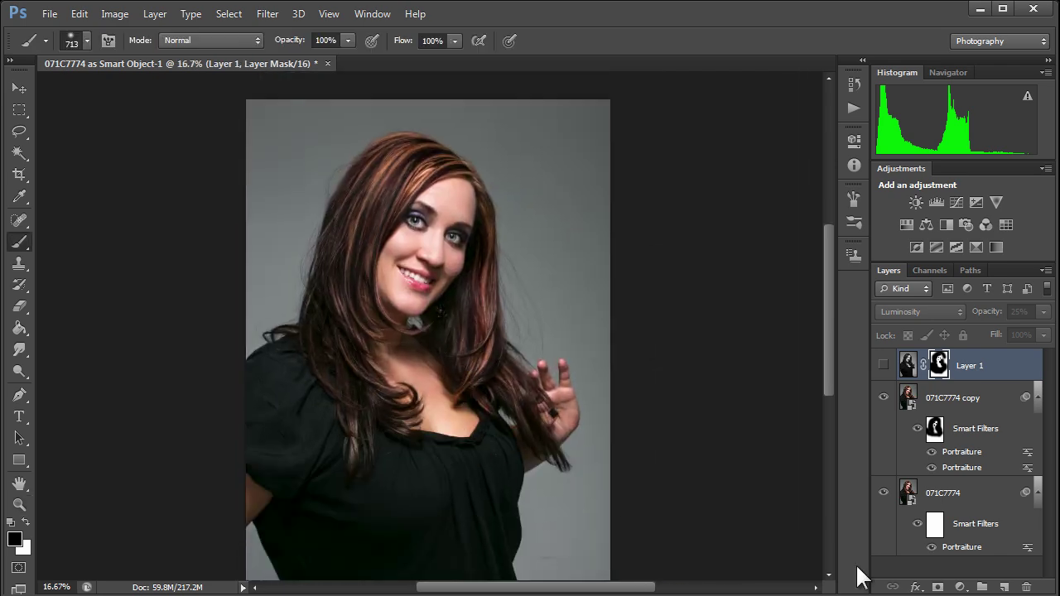
left_click(963, 588)
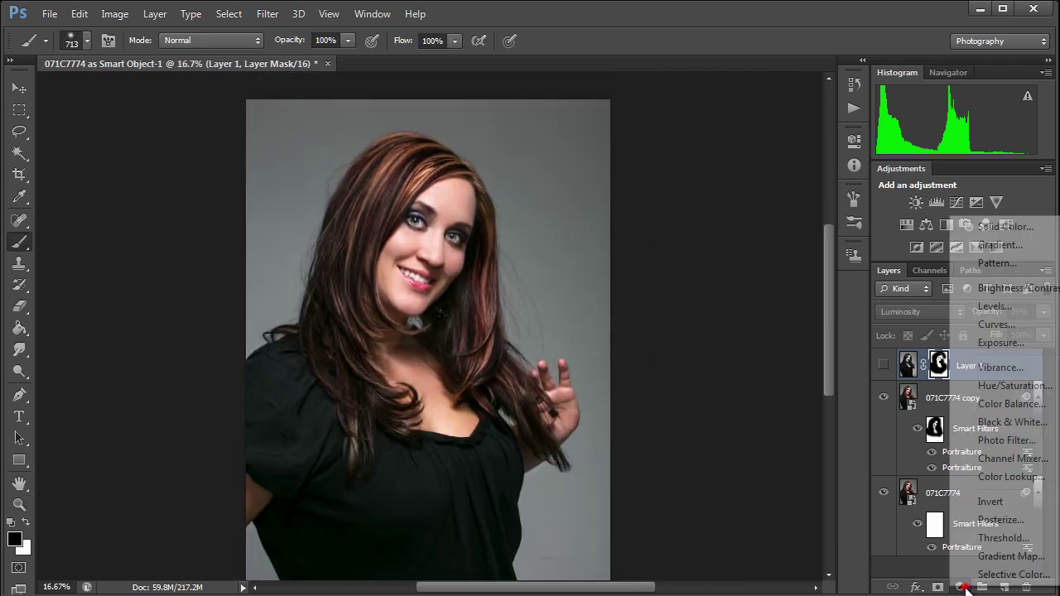
left_click(992, 324)
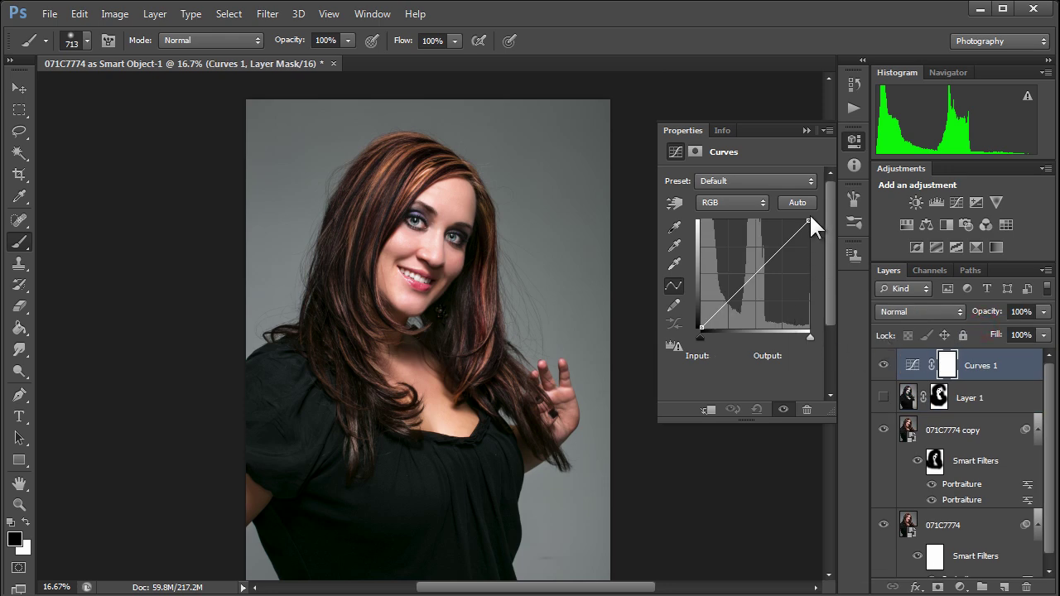
left_click_drag(781, 251, 774, 242)
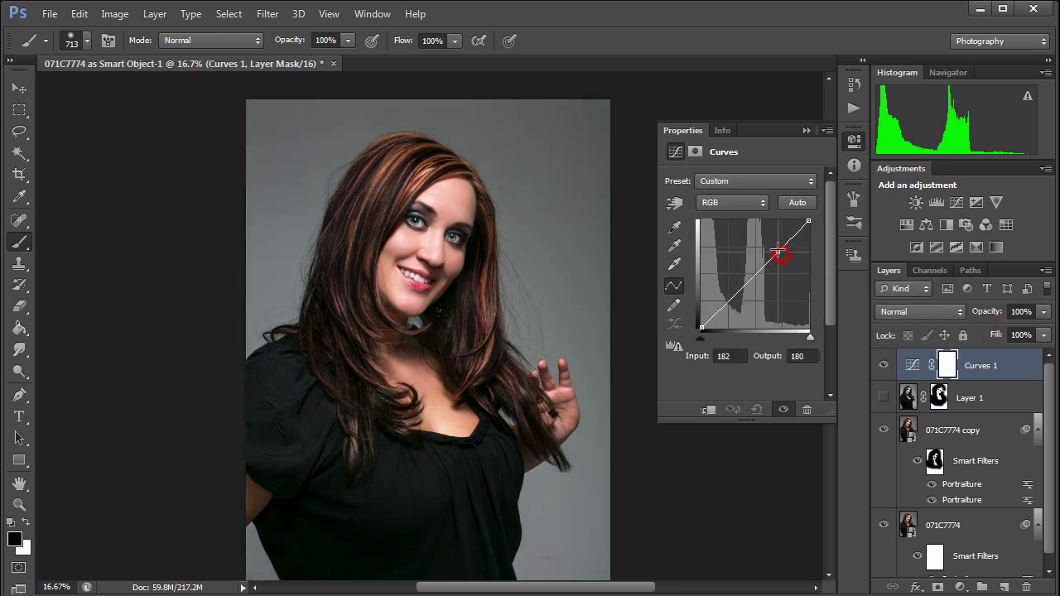
left_click_drag(733, 281, 740, 295)
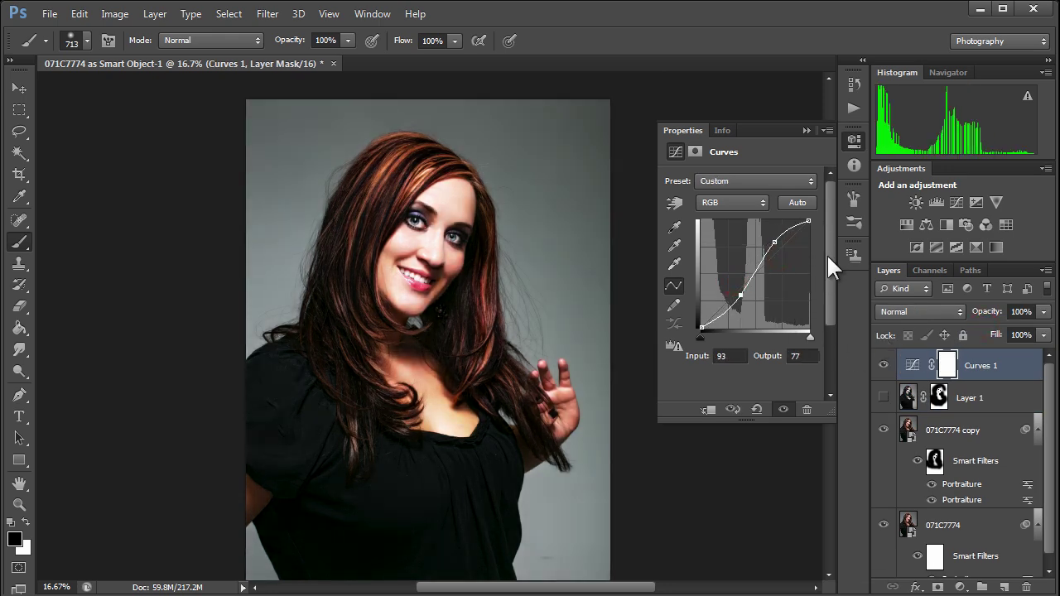
key("ctrl+alt+z")
key("ctrl+alt+z")
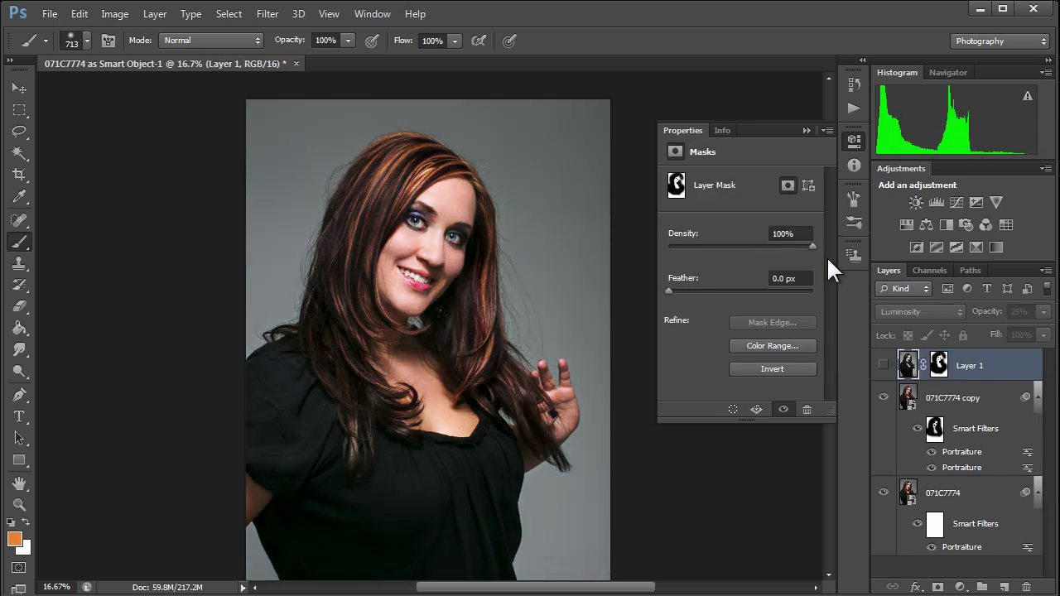
Add a Curves adjustment layer and darken the whole image by lowering the white point to output 103.
left_click(960, 588)
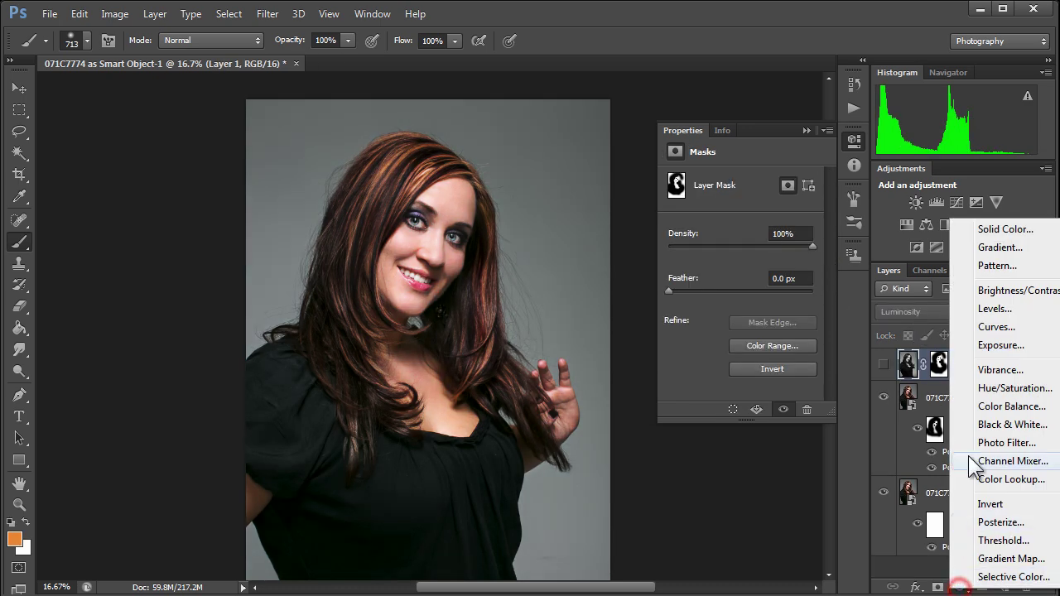
left_click(974, 325)
left_click_drag(808, 219, 809, 284)
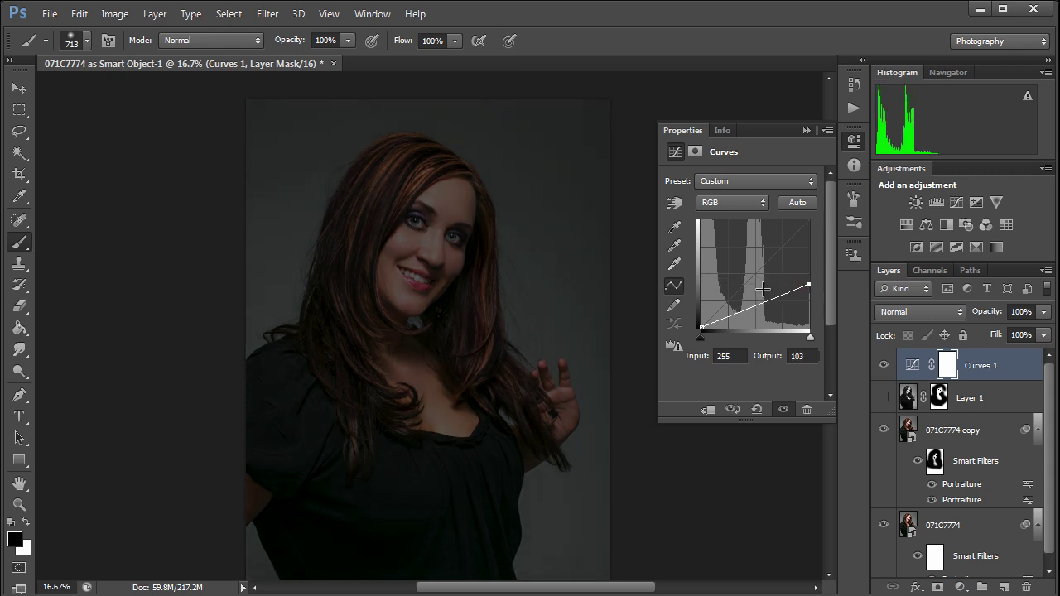
Paint black on the Curves layer's mask over the face, neck and surrounding hair with a soft 1013 px brush at 35% flow.
left_click(947, 371)
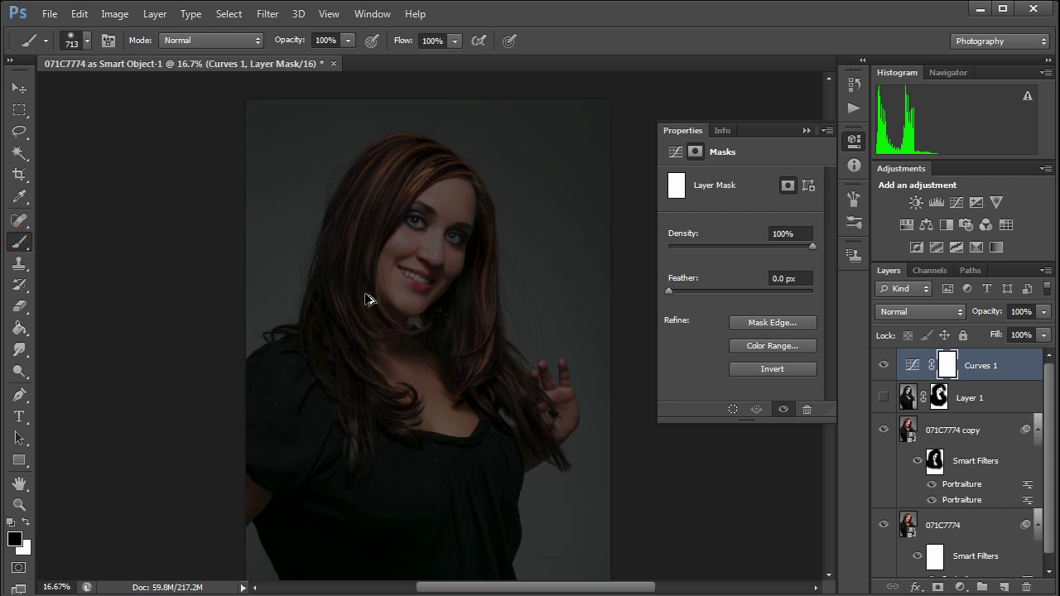
mouse_move(371, 296)
left_mouse_down()
mouse_move(383, 296)
mouse_move(386, 245)
mouse_move(375, 352)
mouse_move(367, 124)
left_mouse_up()
left_click_drag(372, 322, 386, 332)
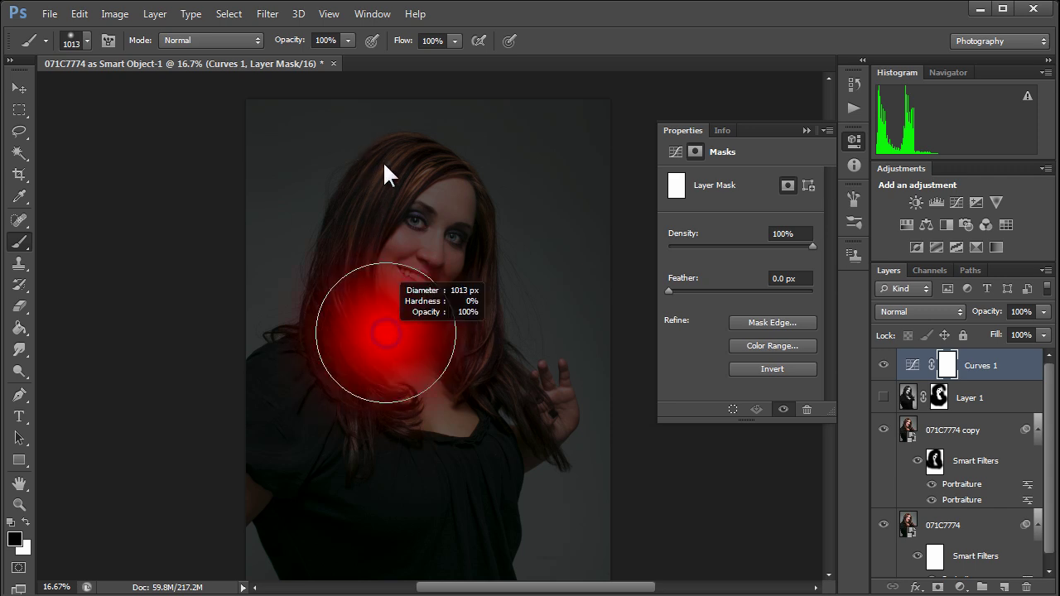
mouse_move(383, 160)
left_mouse_down()
mouse_move(377, 490)
mouse_move(380, 90)
mouse_move(387, 584)
mouse_move(367, 125)
left_mouse_up()
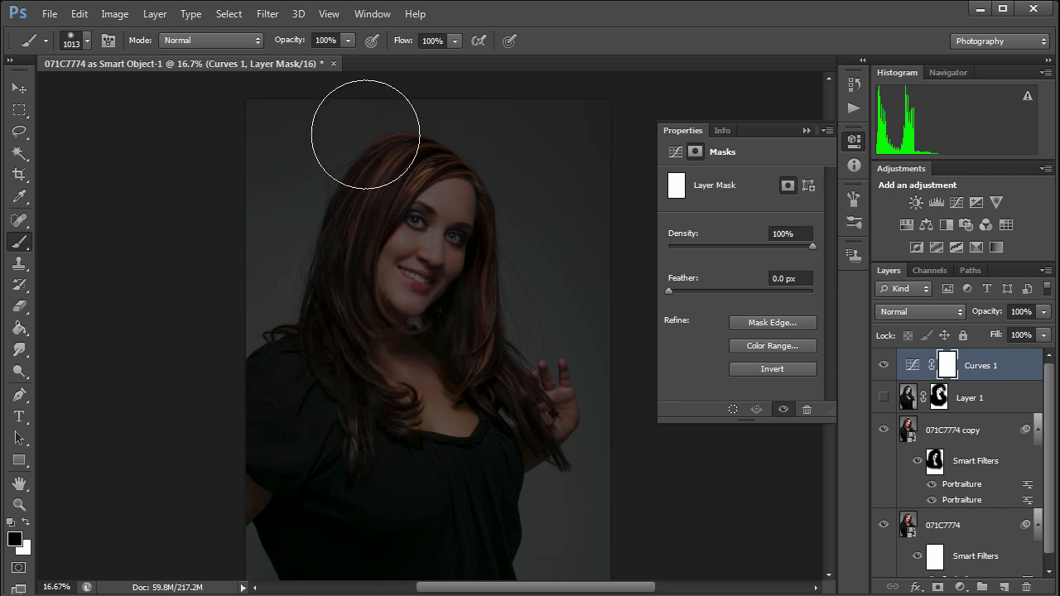
left_click(453, 41)
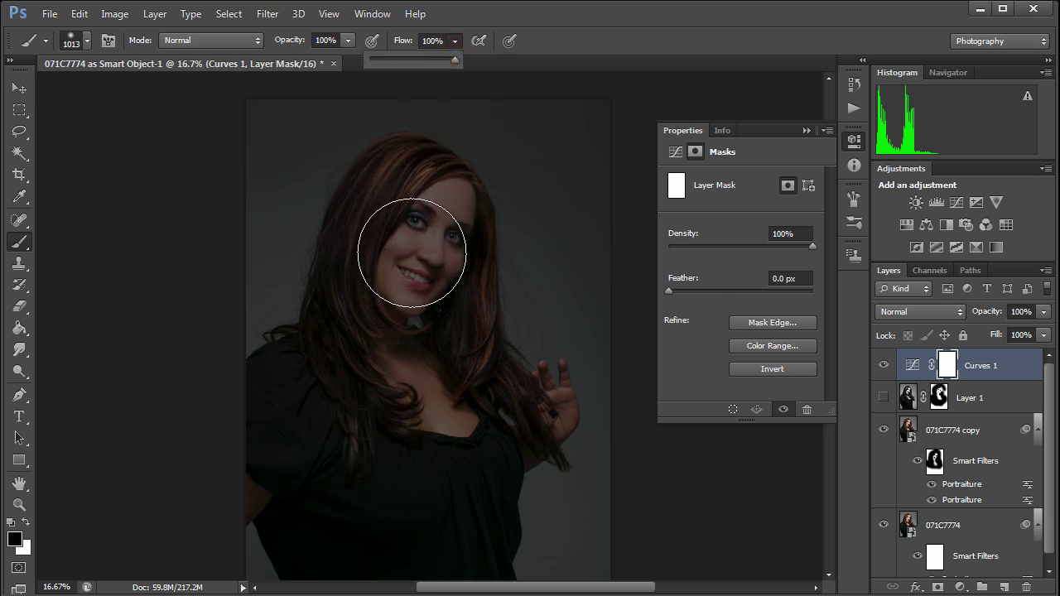
left_click(401, 59)
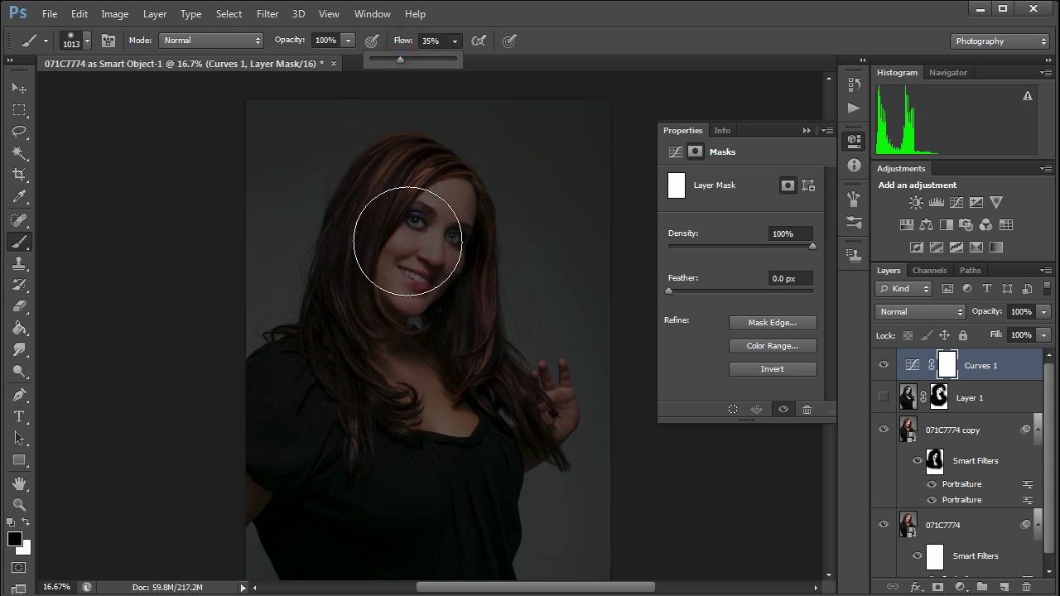
left_click(409, 189)
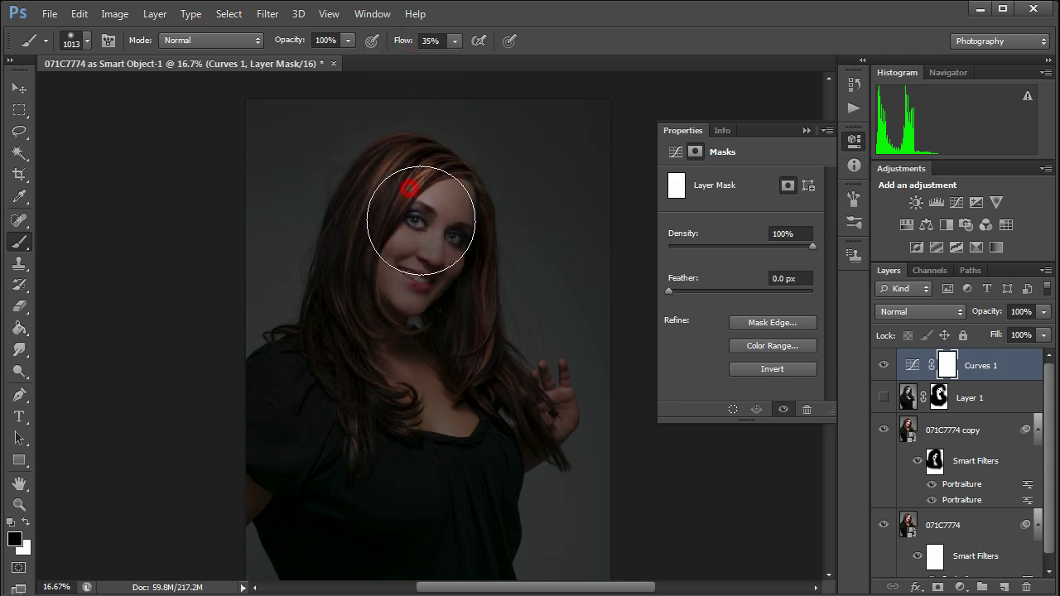
mouse_move(421, 220)
left_mouse_down()
mouse_move(406, 197)
mouse_move(426, 251)
mouse_move(391, 183)
mouse_move(390, 235)
mouse_move(403, 204)
mouse_move(363, 256)
mouse_move(374, 176)
mouse_move(339, 215)
mouse_move(325, 280)
mouse_move(394, 203)
mouse_move(444, 274)
mouse_move(438, 208)
mouse_move(449, 288)
mouse_move(434, 354)
left_mouse_up()
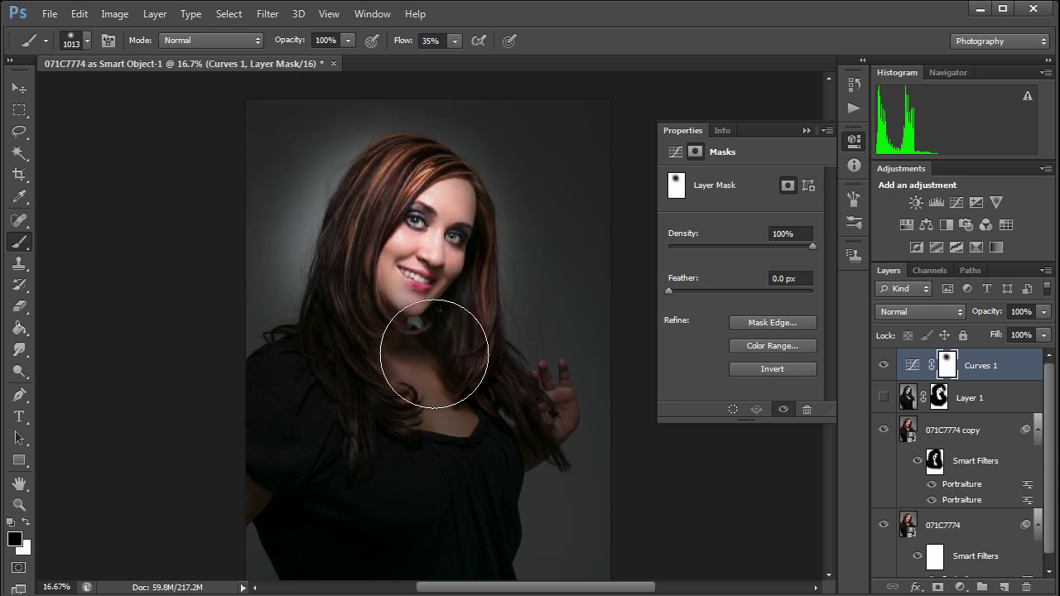
left_click_drag(421, 290, 370, 376)
mouse_move(371, 318)
left_mouse_down()
mouse_move(321, 407)
mouse_move(299, 408)
mouse_move(341, 409)
mouse_move(369, 487)
mouse_move(435, 179)
mouse_move(436, 337)
left_mouse_up()
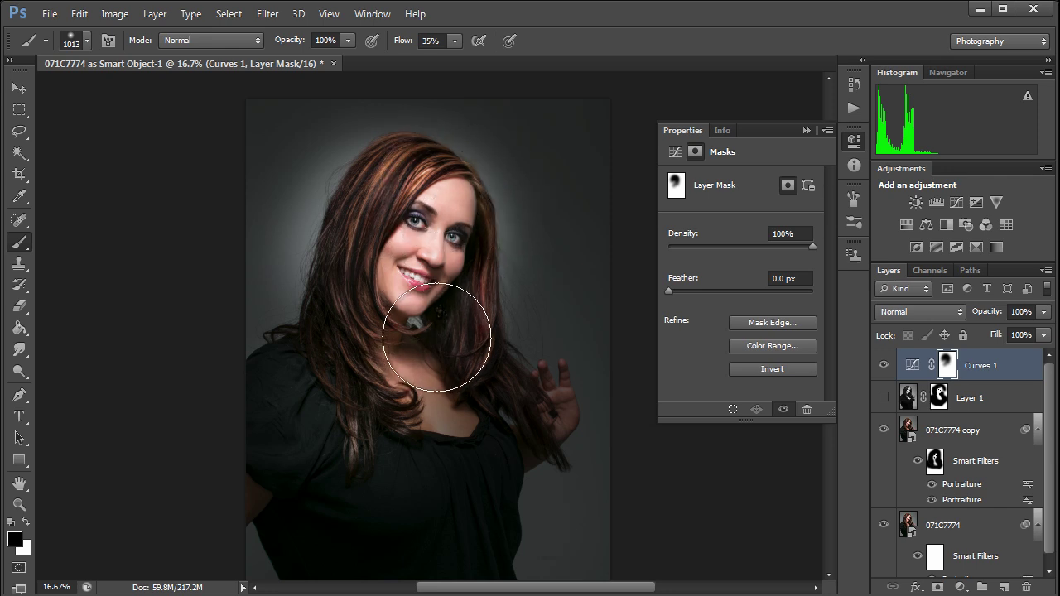
Raise the brush flow to 100% and shape the mask around the figure, painting black over the body and hair and white over the outer background.
left_click(452, 39)
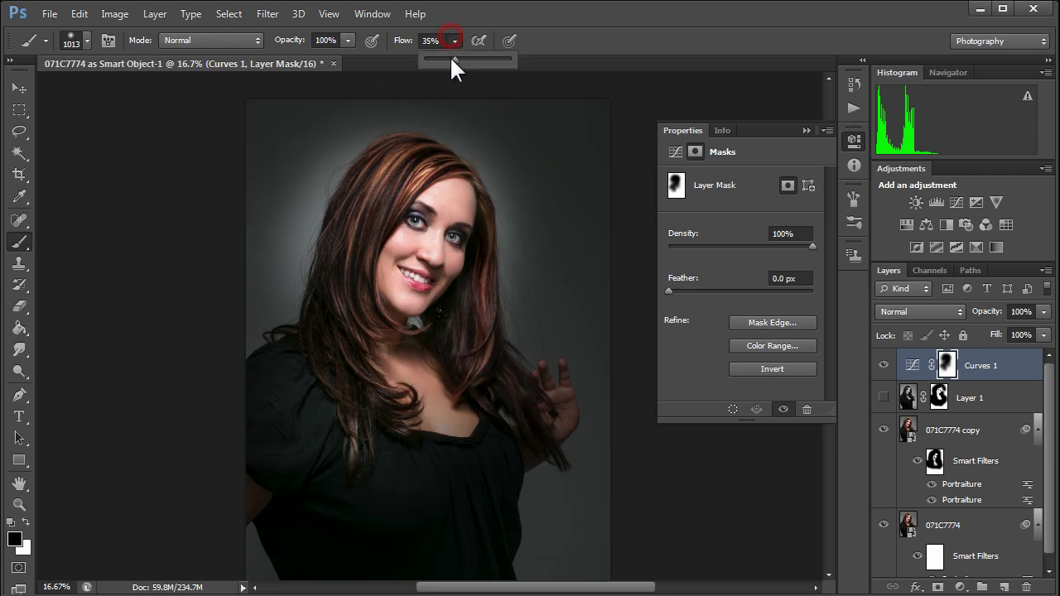
mouse_move(381, 218)
left_mouse_down()
mouse_move(417, 266)
mouse_move(415, 172)
mouse_move(391, 169)
mouse_move(357, 217)
mouse_move(371, 218)
mouse_move(349, 294)
mouse_move(346, 365)
mouse_move(416, 295)
mouse_move(459, 404)
mouse_move(495, 433)
mouse_move(521, 429)
mouse_move(413, 509)
mouse_move(473, 484)
mouse_move(321, 370)
mouse_move(301, 527)
mouse_move(323, 557)
mouse_move(380, 298)
mouse_move(431, 184)
mouse_move(384, 263)
mouse_move(393, 190)
mouse_move(423, 177)
mouse_move(438, 241)
mouse_move(416, 174)
mouse_move(277, 365)
mouse_move(252, 419)
mouse_move(343, 397)
mouse_move(406, 313)
mouse_move(410, 222)
mouse_move(441, 381)
mouse_move(425, 289)
mouse_move(461, 377)
mouse_move(496, 422)
mouse_move(518, 427)
mouse_move(449, 545)
mouse_move(453, 525)
mouse_move(337, 557)
mouse_move(290, 546)
mouse_move(343, 535)
left_mouse_up()
key("alt")
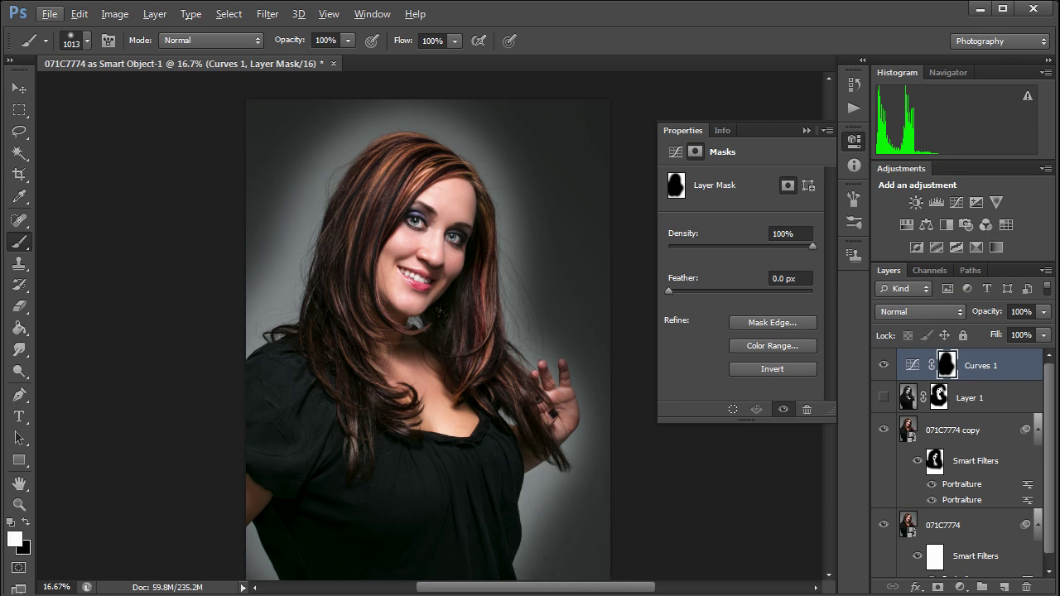
mouse_move(580, 464)
left_mouse_down()
mouse_move(543, 525)
mouse_move(568, 414)
mouse_move(512, 161)
mouse_move(276, 177)
mouse_move(301, 289)
mouse_move(276, 523)
mouse_move(348, 553)
mouse_move(319, 553)
left_mouse_up()
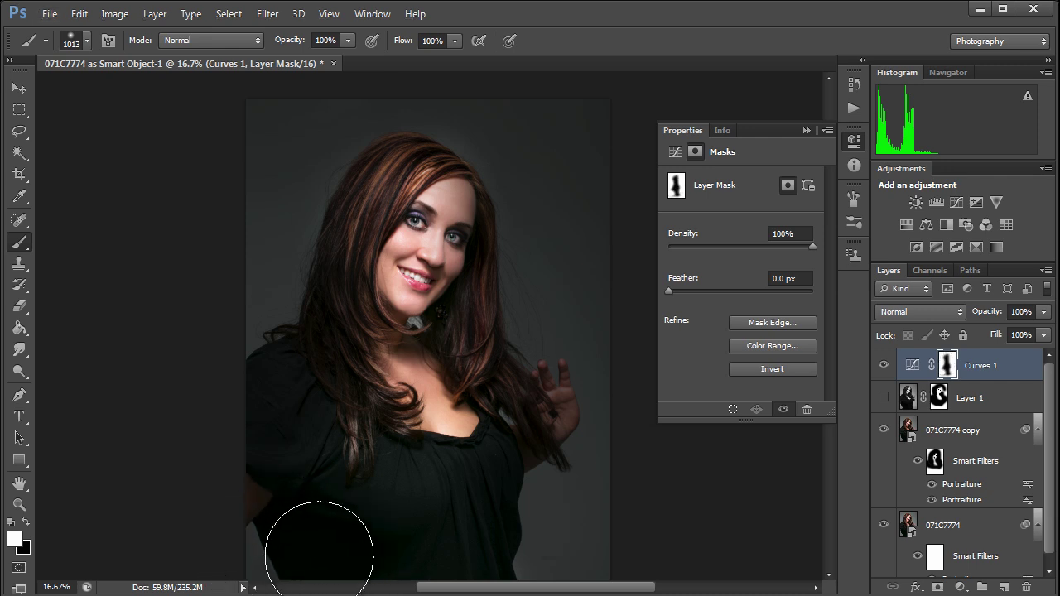
key("x")
mouse_move(379, 276)
left_mouse_down()
mouse_move(380, 211)
mouse_move(384, 227)
mouse_move(364, 194)
mouse_move(410, 182)
mouse_move(425, 196)
mouse_move(376, 202)
mouse_move(382, 194)
mouse_move(352, 236)
mouse_move(347, 328)
mouse_move(361, 403)
mouse_move(389, 424)
mouse_move(357, 361)
mouse_move(290, 379)
mouse_move(274, 430)
mouse_move(334, 433)
mouse_move(400, 351)
mouse_move(400, 225)
mouse_move(417, 212)
mouse_move(446, 257)
mouse_move(427, 344)
mouse_move(443, 344)
mouse_move(434, 221)
mouse_move(402, 177)
mouse_move(388, 179)
mouse_move(401, 177)
mouse_move(371, 244)
mouse_move(422, 251)
mouse_move(452, 330)
mouse_move(439, 448)
mouse_move(463, 411)
mouse_move(482, 441)
mouse_move(439, 546)
mouse_move(461, 549)
mouse_move(354, 530)
mouse_move(354, 426)
mouse_move(319, 576)
mouse_move(336, 514)
mouse_move(320, 538)
mouse_move(350, 540)
mouse_move(393, 398)
mouse_move(397, 472)
left_mouse_up()
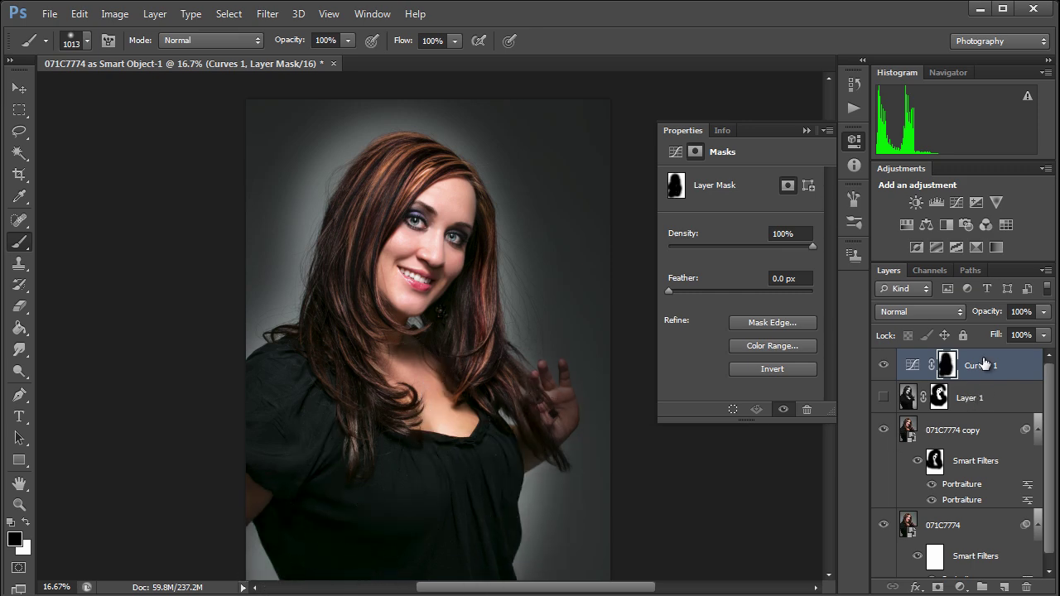
Lower the Curves layer's opacity to 83% and save the document.
left_click(1040, 312)
mouse_move(1042, 329)
left_mouse_down()
mouse_move(966, 330)
mouse_move(1054, 330)
mouse_move(1030, 336)
left_mouse_up()
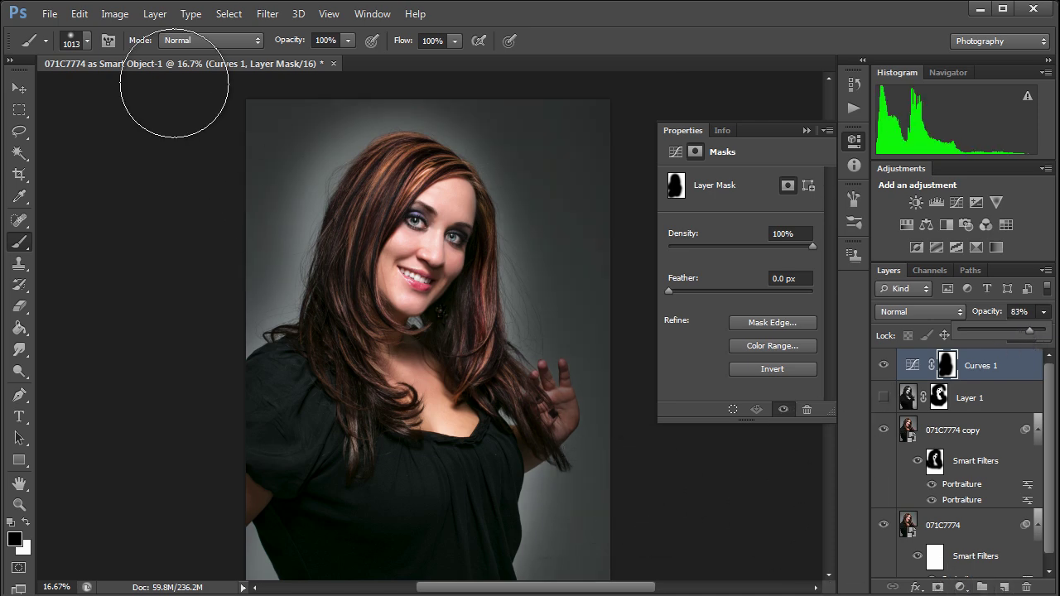
left_click(48, 16)
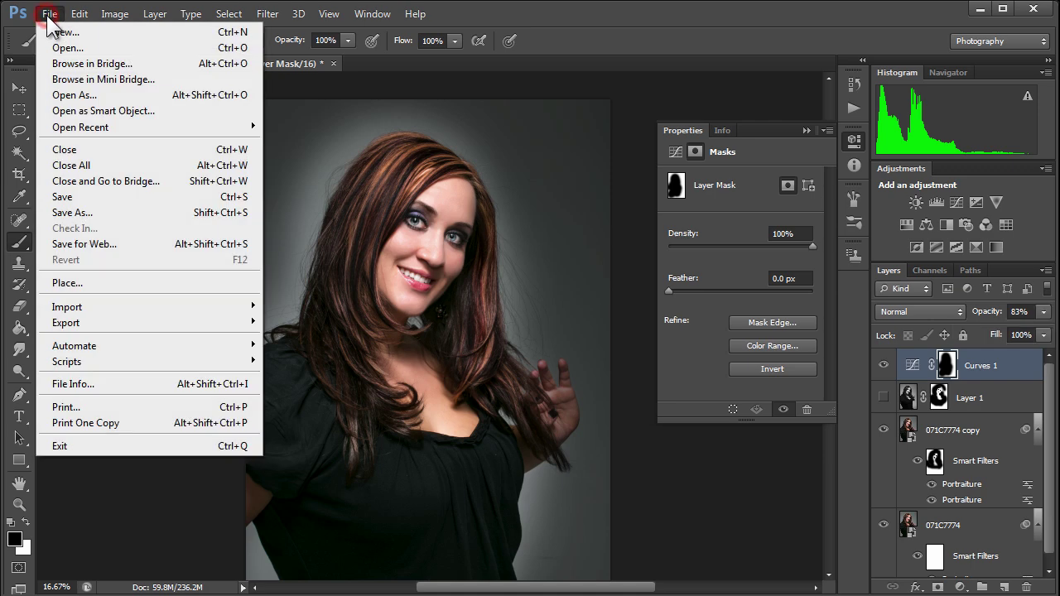
left_click(61, 197)
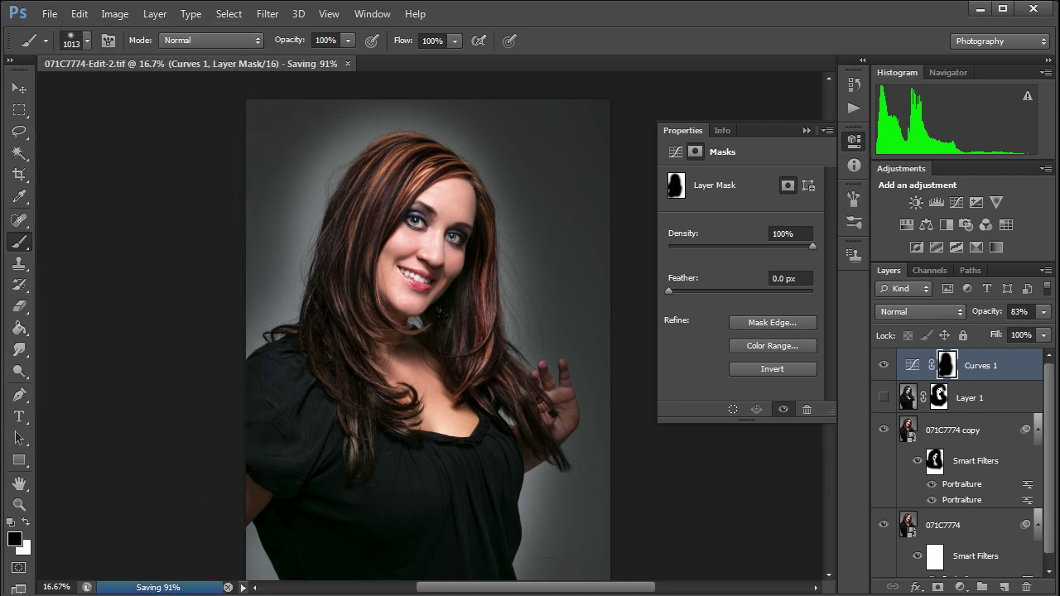
Switch to Lightroom and view the saved 071C7774-Edit-2.tif fitted in full in the Develop module.
key("alt+Tab")
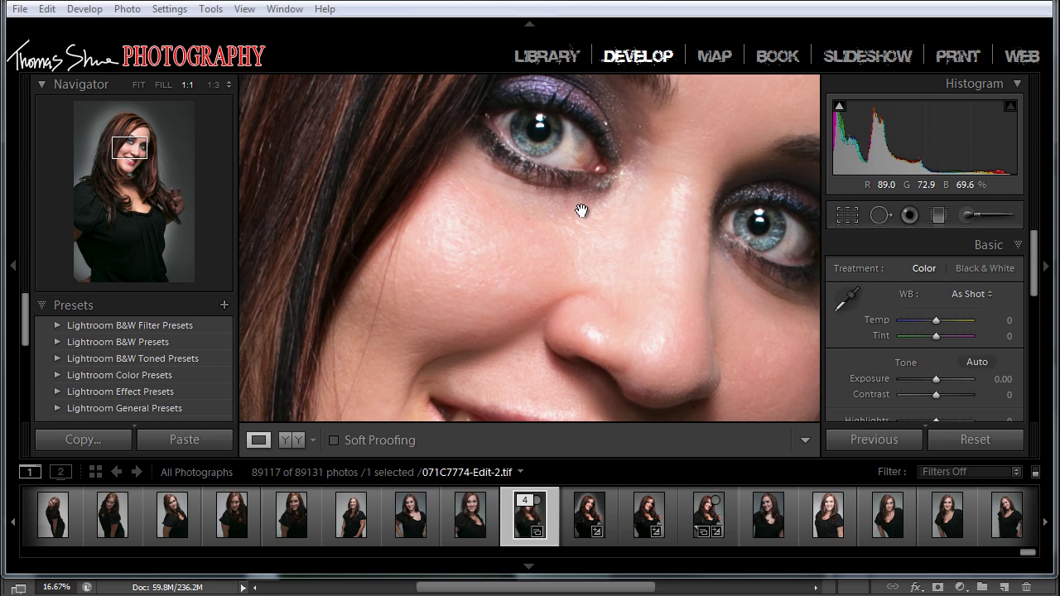
left_click(656, 288)
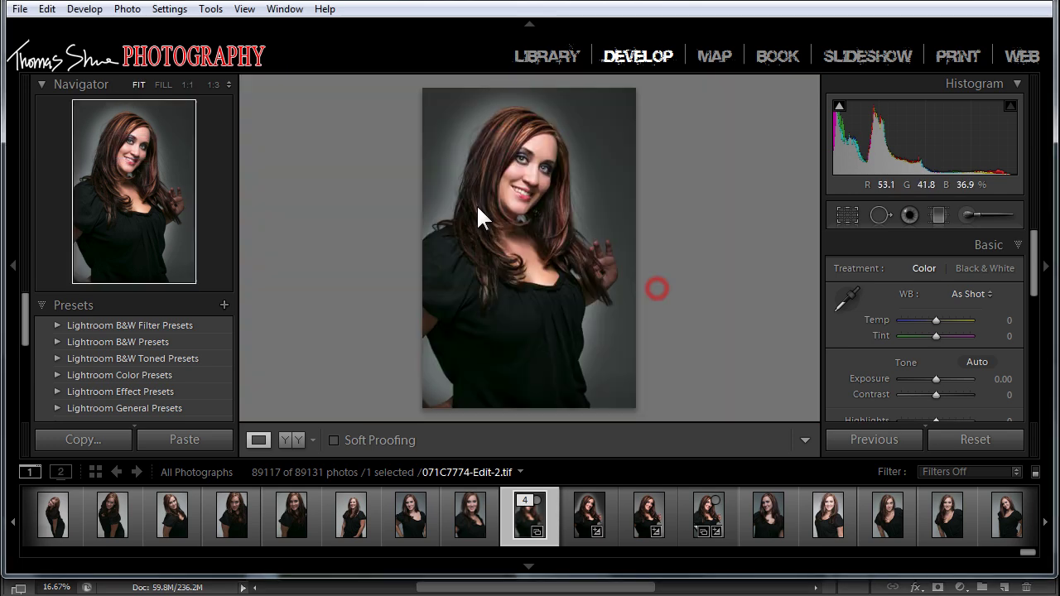
Start a new Adjustment Brush mask on the portrait, using the Exposure effect in place of the lip gloss preset.
left_click(533, 193)
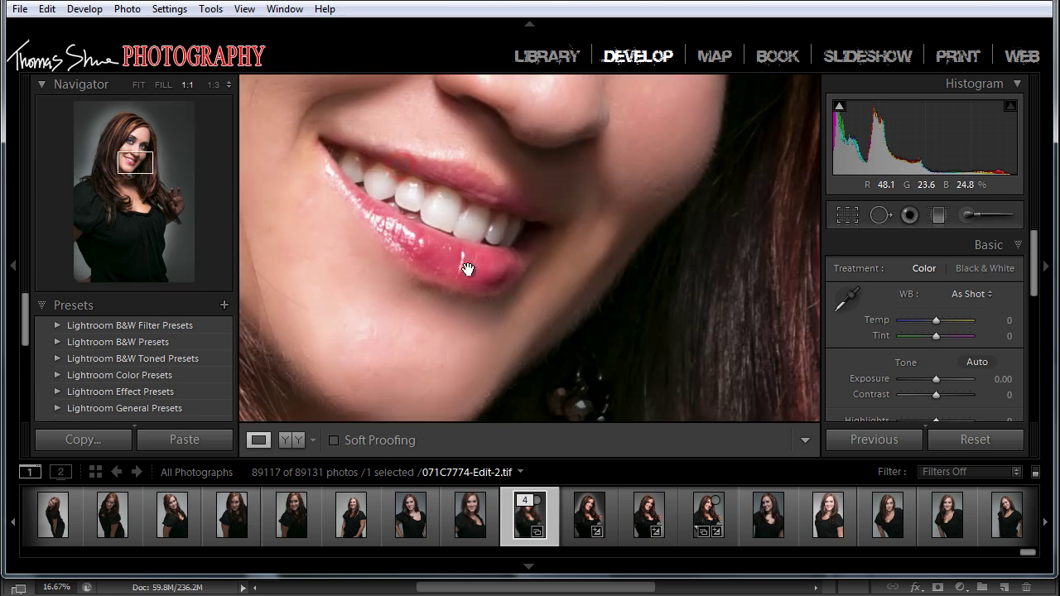
left_click(165, 89)
left_click(502, 240)
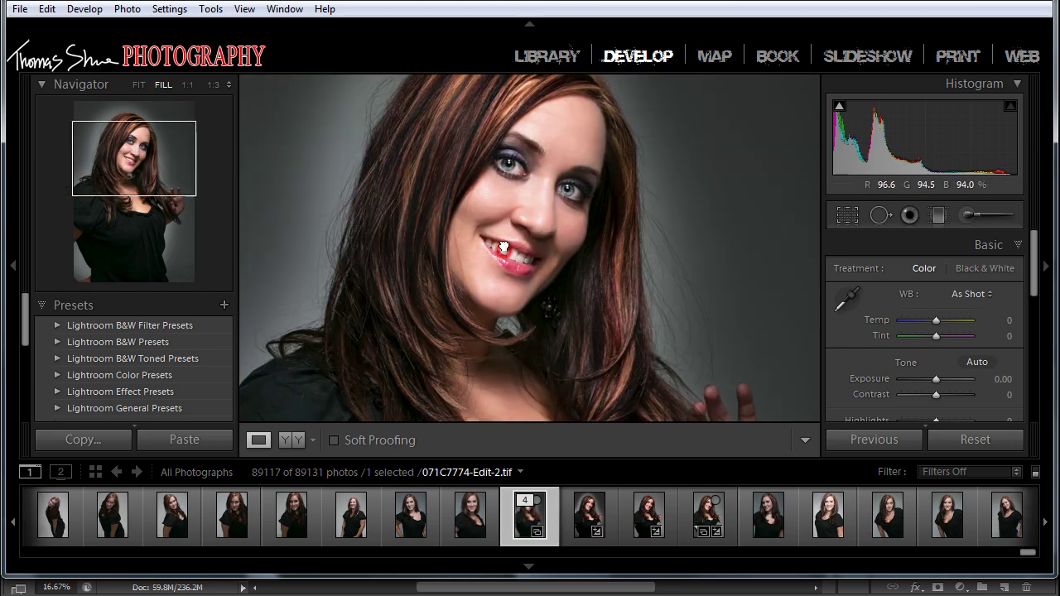
left_click_drag(504, 247, 536, 223)
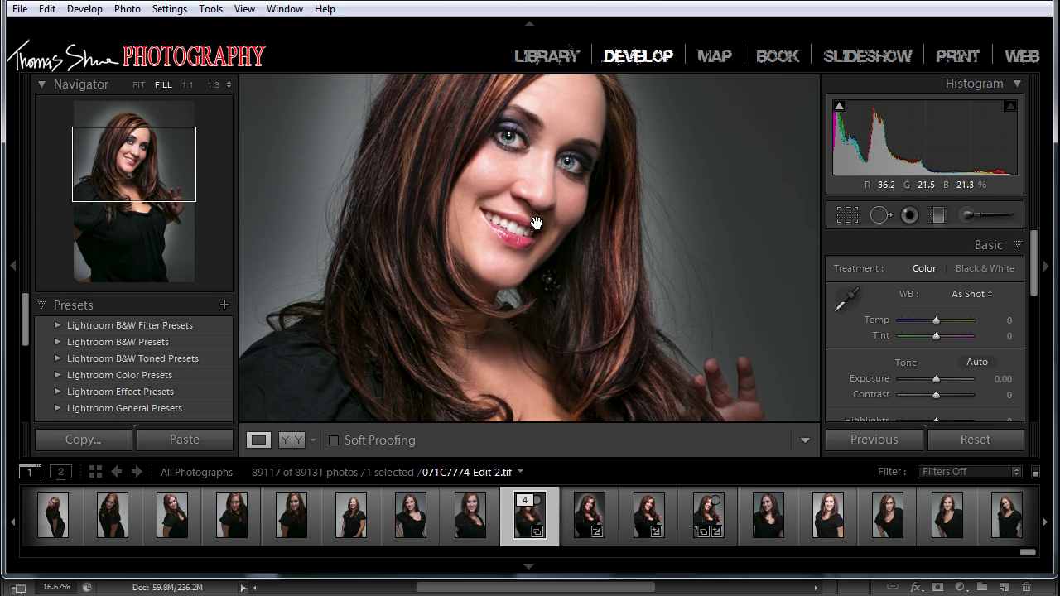
left_click(967, 215)
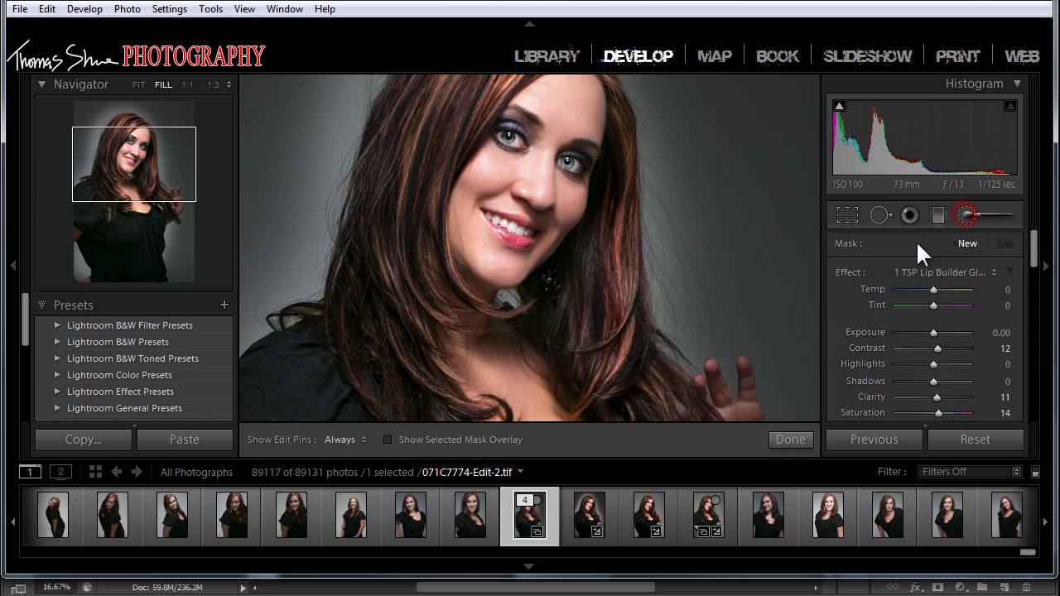
left_click(966, 213)
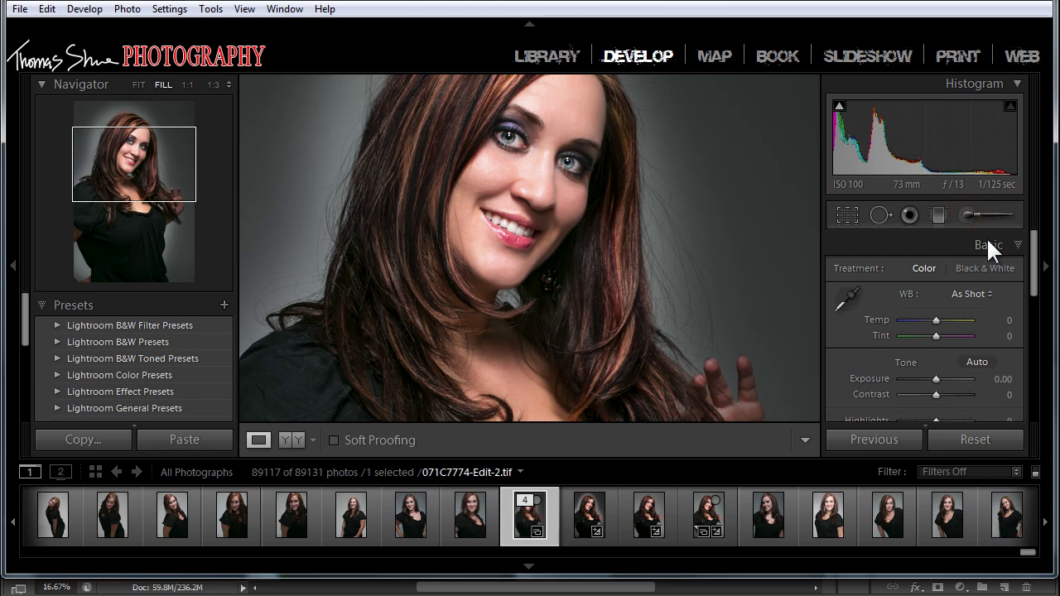
left_click(967, 216)
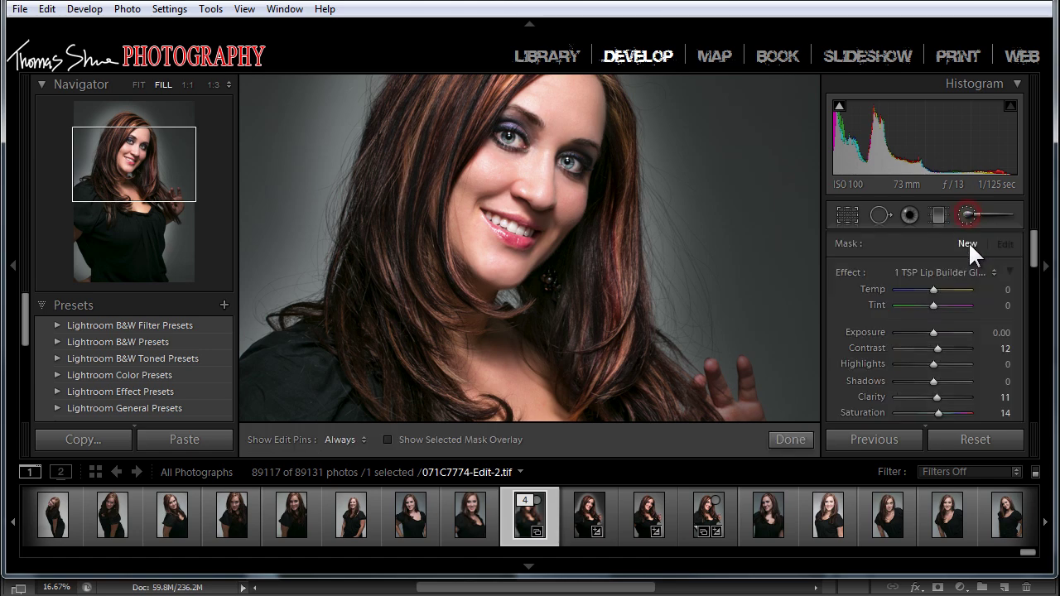
left_click(977, 276)
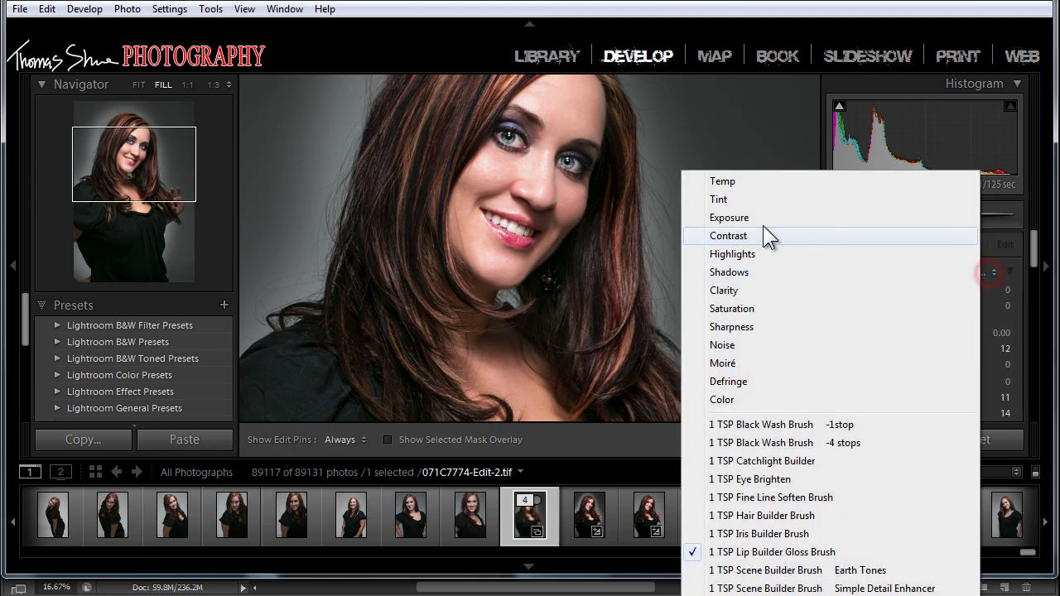
left_click(740, 219)
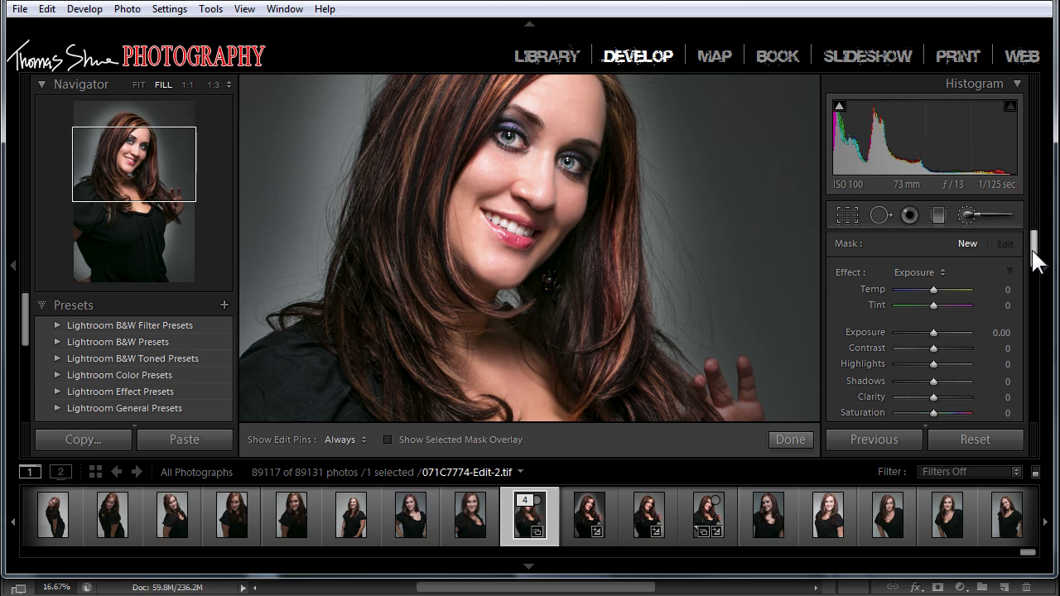
Show the mask overlay and paint the facial skin with Auto Mask on, leaving out the eyes, eyebrows and mouth.
left_click_drag(1035, 247, 1032, 293)
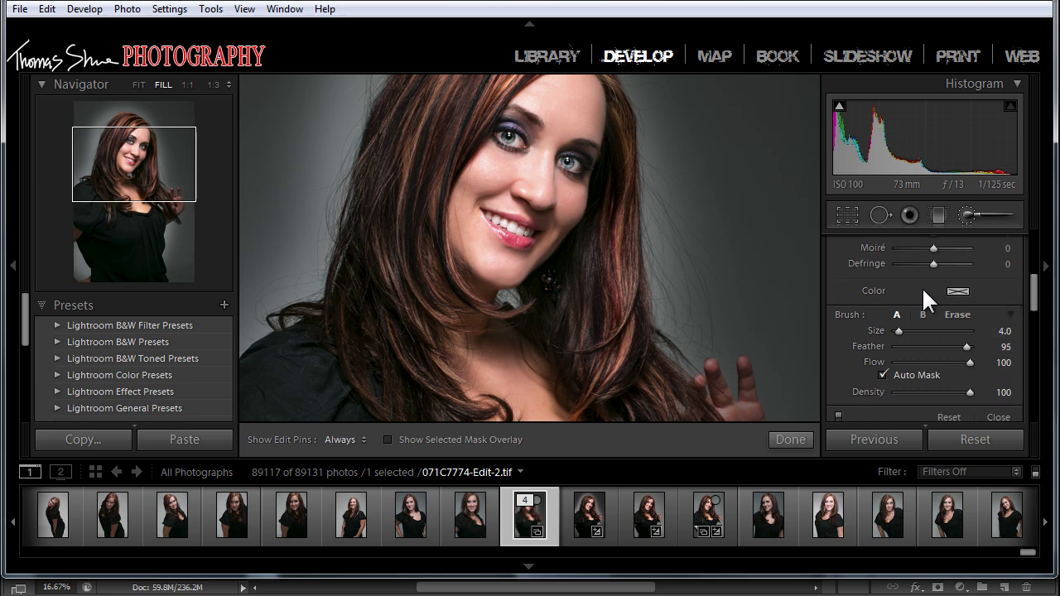
key("o")
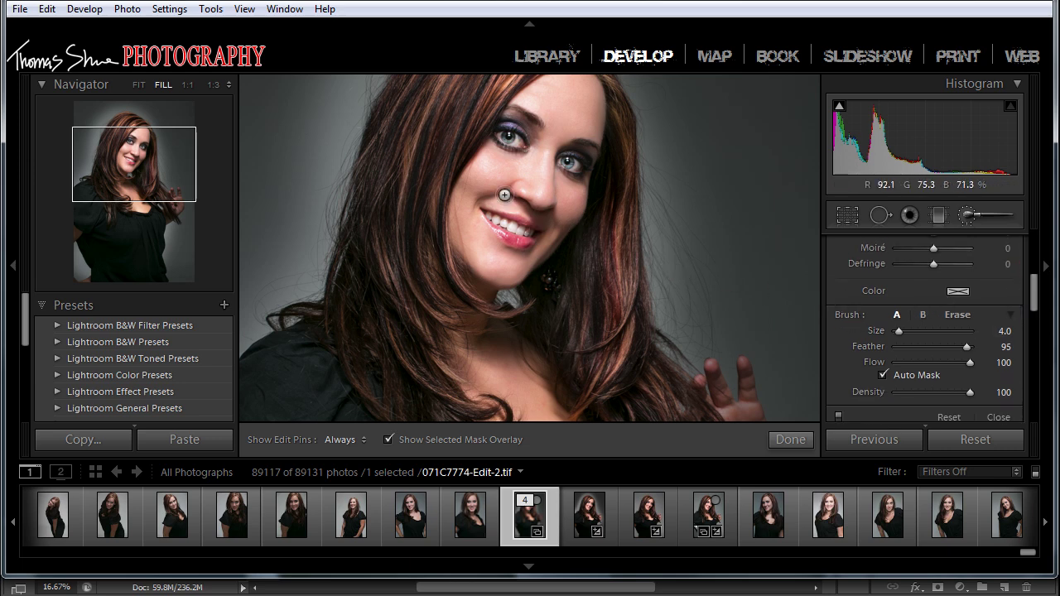
mouse_move(505, 195)
left_mouse_down()
mouse_move(495, 164)
mouse_move(473, 183)
mouse_move(484, 155)
mouse_move(520, 165)
mouse_move(542, 155)
mouse_move(527, 167)
mouse_move(555, 127)
mouse_move(528, 100)
mouse_move(549, 116)
mouse_move(532, 101)
mouse_move(541, 133)
mouse_move(583, 112)
mouse_move(568, 111)
mouse_move(597, 142)
mouse_move(597, 134)
mouse_move(594, 161)
mouse_move(560, 162)
mouse_move(561, 134)
mouse_move(567, 155)
mouse_move(591, 144)
mouse_move(522, 124)
mouse_move(553, 135)
mouse_move(542, 141)
mouse_move(526, 138)
mouse_move(556, 113)
mouse_move(590, 117)
mouse_move(601, 150)
mouse_move(594, 165)
mouse_move(563, 166)
mouse_move(551, 180)
mouse_move(556, 222)
mouse_move(545, 195)
mouse_move(537, 215)
mouse_move(462, 226)
mouse_move(459, 248)
mouse_move(490, 280)
mouse_move(461, 254)
mouse_move(468, 286)
mouse_move(506, 314)
mouse_move(483, 280)
mouse_move(521, 308)
mouse_move(555, 251)
mouse_move(506, 240)
mouse_move(565, 230)
mouse_move(558, 256)
mouse_move(576, 239)
left_mouse_up()
key("h")
key("h")
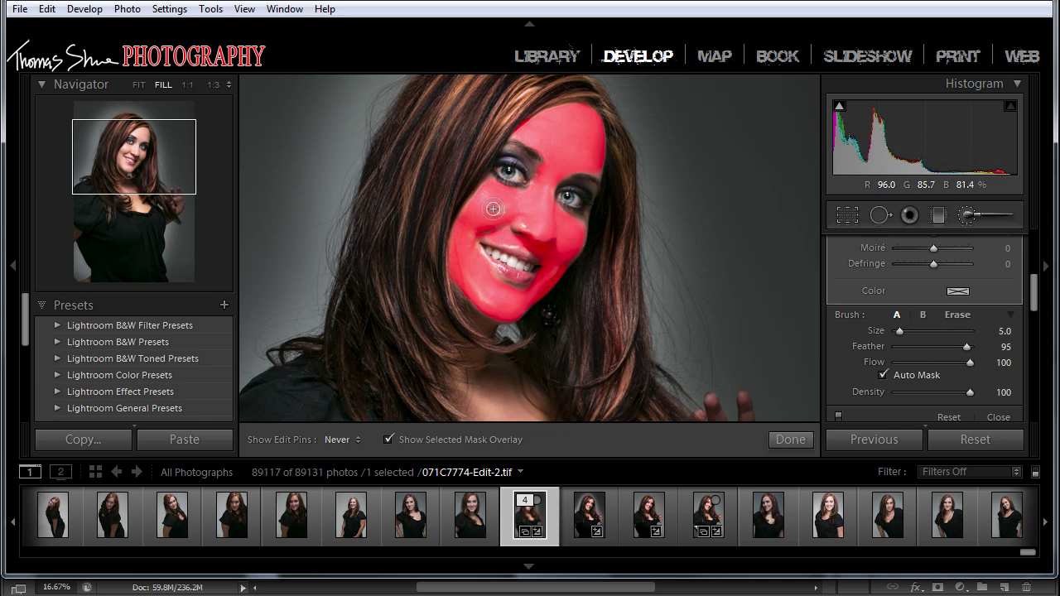
mouse_move(495, 208)
left_mouse_down()
mouse_move(541, 296)
mouse_move(513, 289)
mouse_move(557, 279)
mouse_move(570, 259)
mouse_move(581, 225)
mouse_move(564, 189)
mouse_move(583, 158)
mouse_move(598, 169)
mouse_move(598, 136)
mouse_move(578, 120)
mouse_move(516, 134)
mouse_move(554, 145)
mouse_move(553, 167)
mouse_move(547, 186)
mouse_move(551, 172)
mouse_move(515, 206)
mouse_move(531, 196)
mouse_move(512, 228)
left_mouse_up()
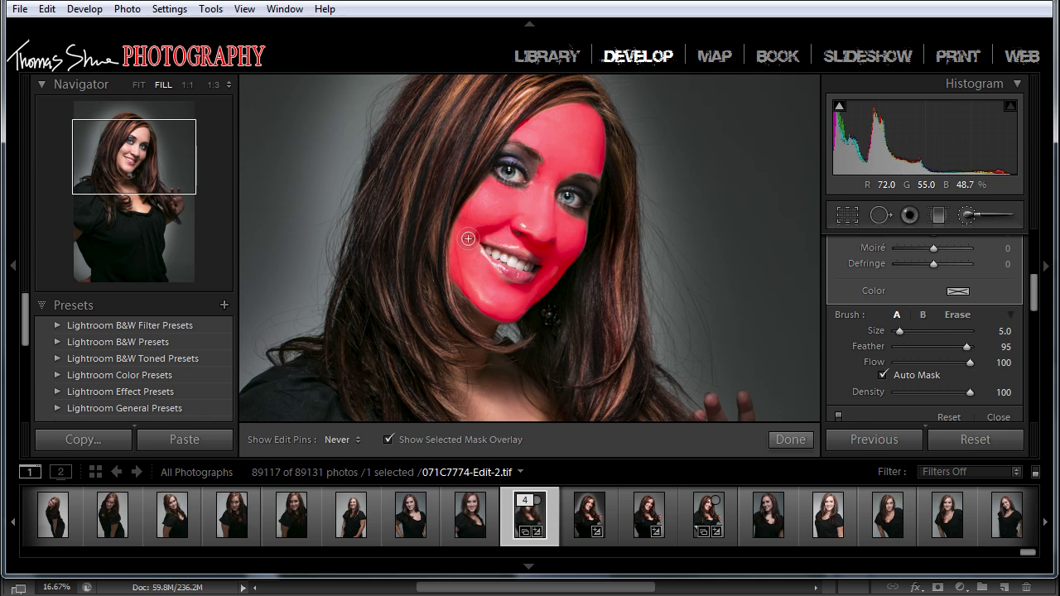
mouse_move(466, 273)
left_mouse_down()
mouse_move(479, 300)
mouse_move(496, 304)
mouse_move(514, 298)
left_mouse_up()
Switch the brush to Erase at size 4.0 and clean the face mask along the edge of the upper lip.
key("h")
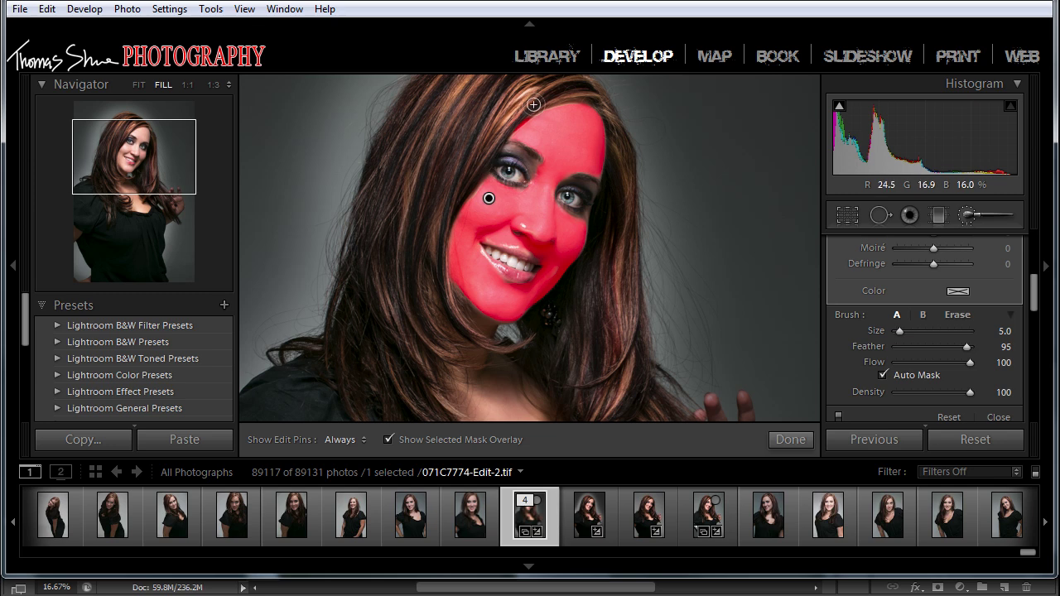
key("alt")
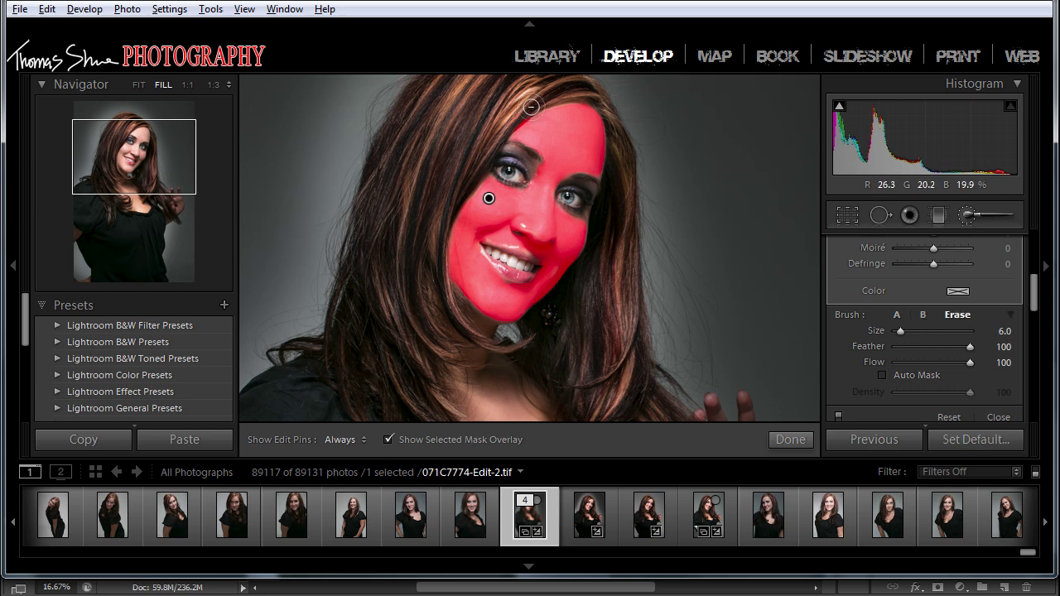
key("h")
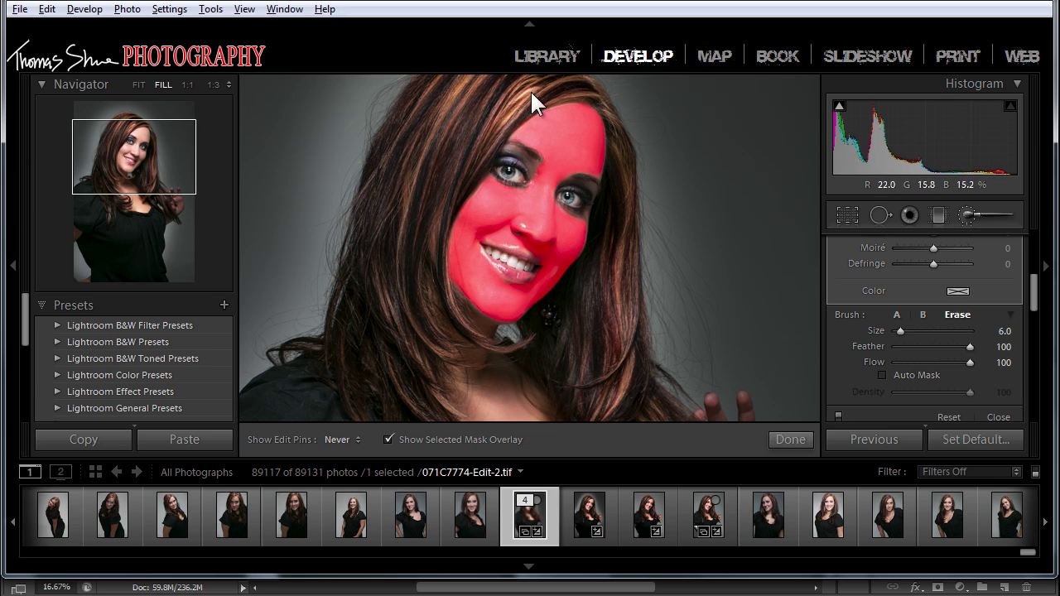
key("h")
key("h")
key("h")
key("h")
key("h")
key("h")
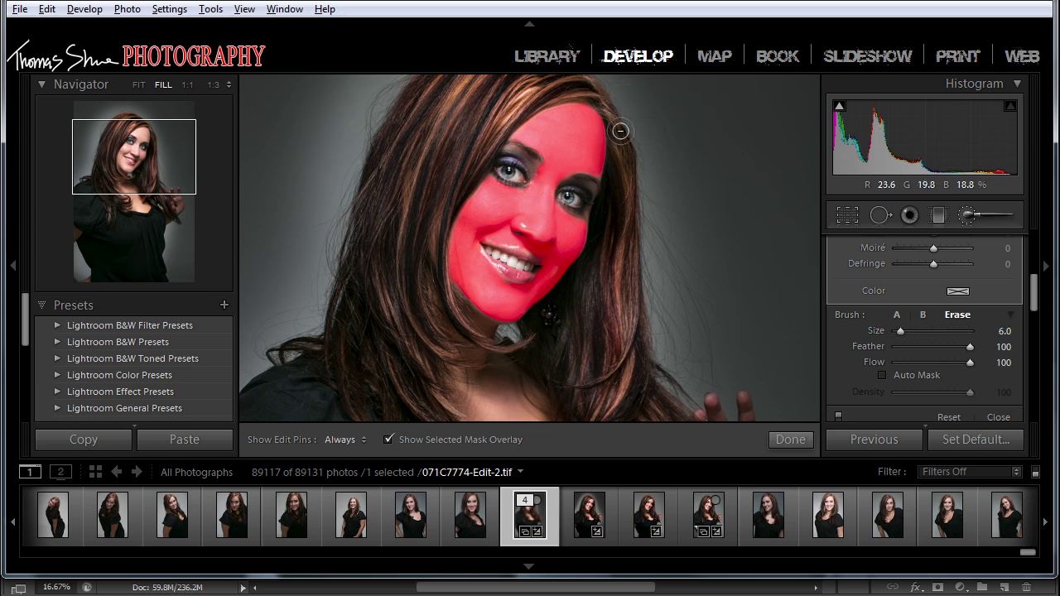
key("h")
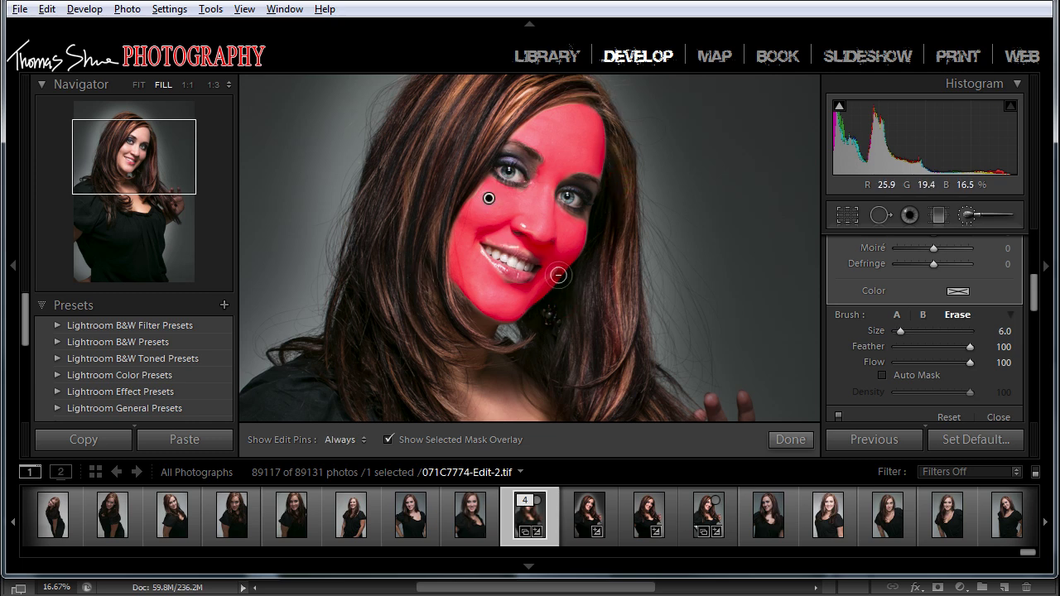
key("bracketleft")
key("bracketleft")
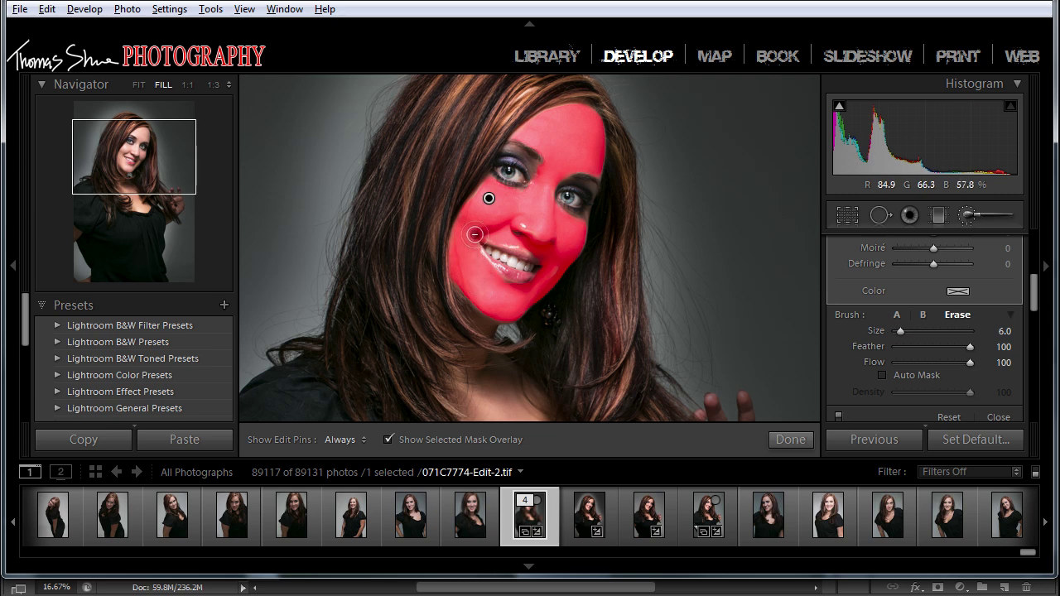
left_click_drag(481, 232, 487, 235)
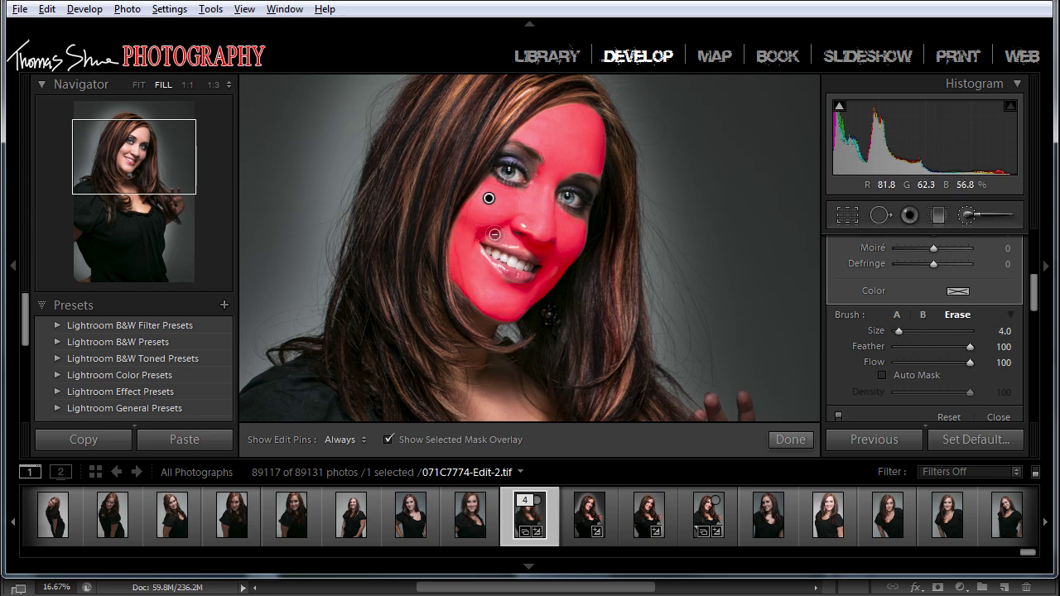
Return to brush A at size 4.0, keep the edit pin shown, and hide the mask overlay.
key("h")
key("bracketleft")
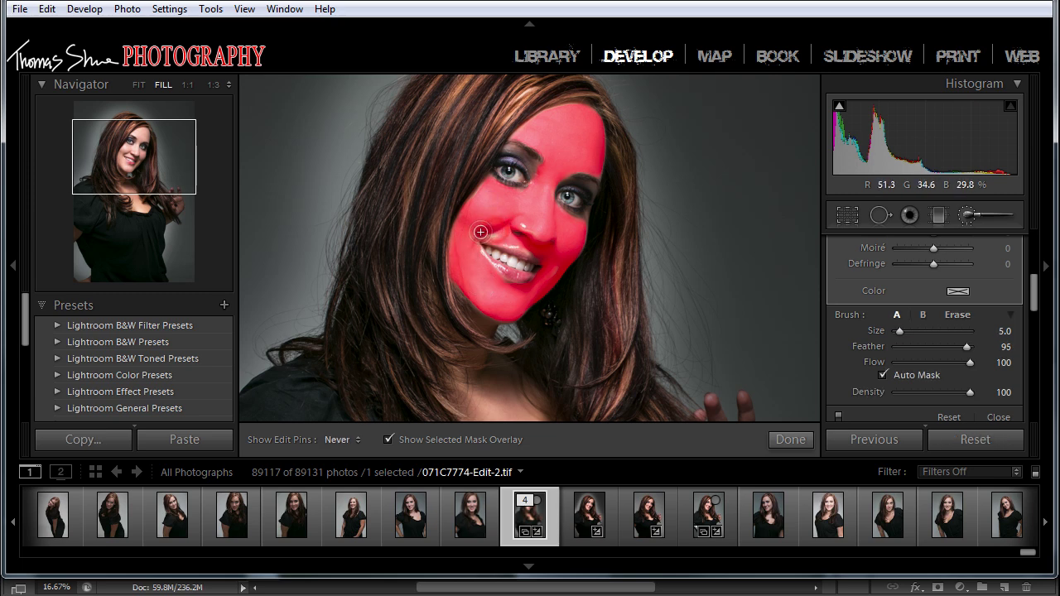
key("h")
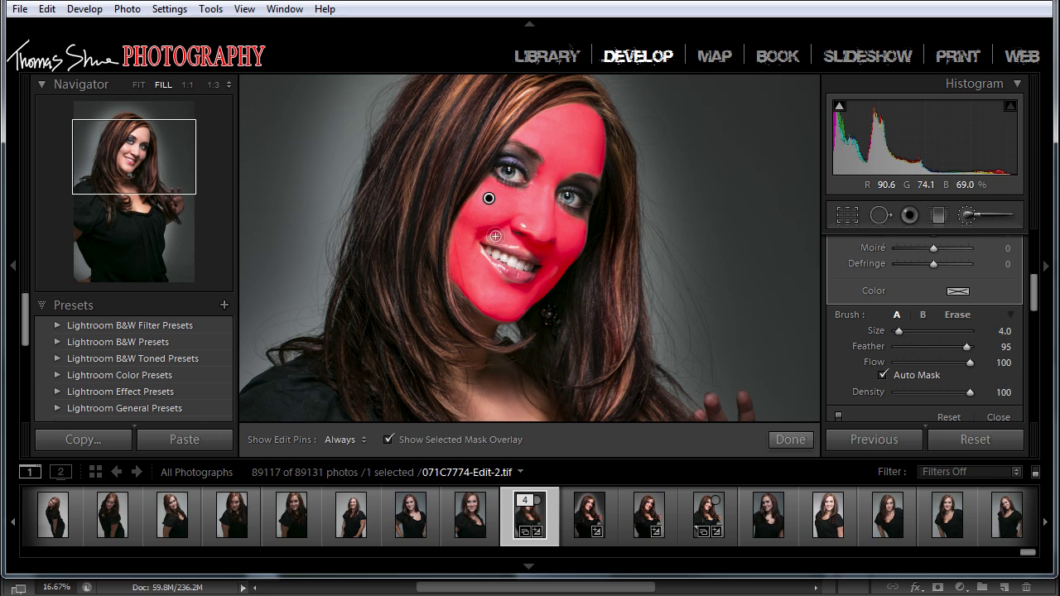
key("h")
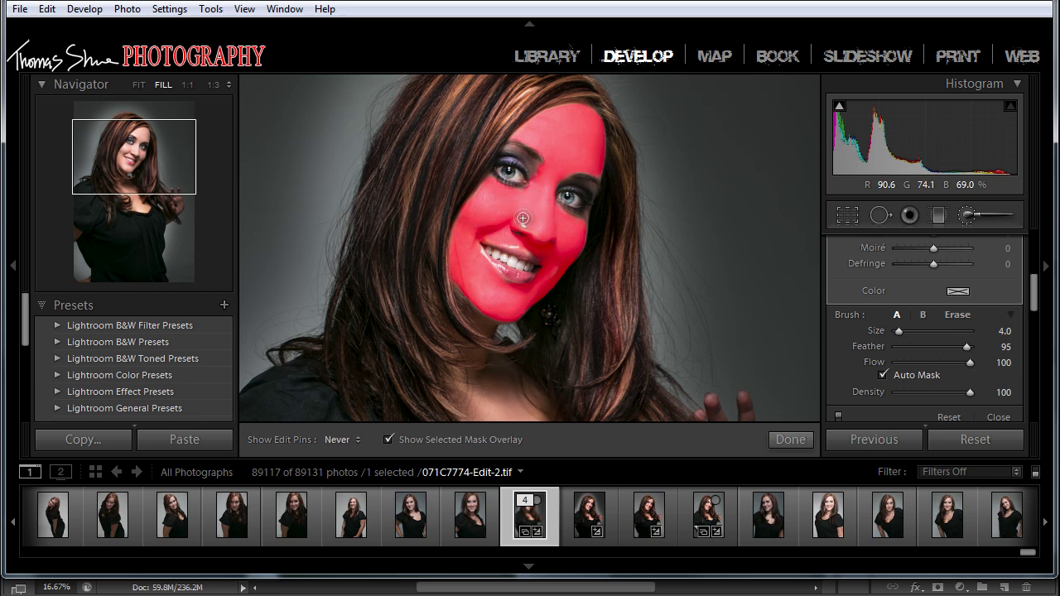
key("h")
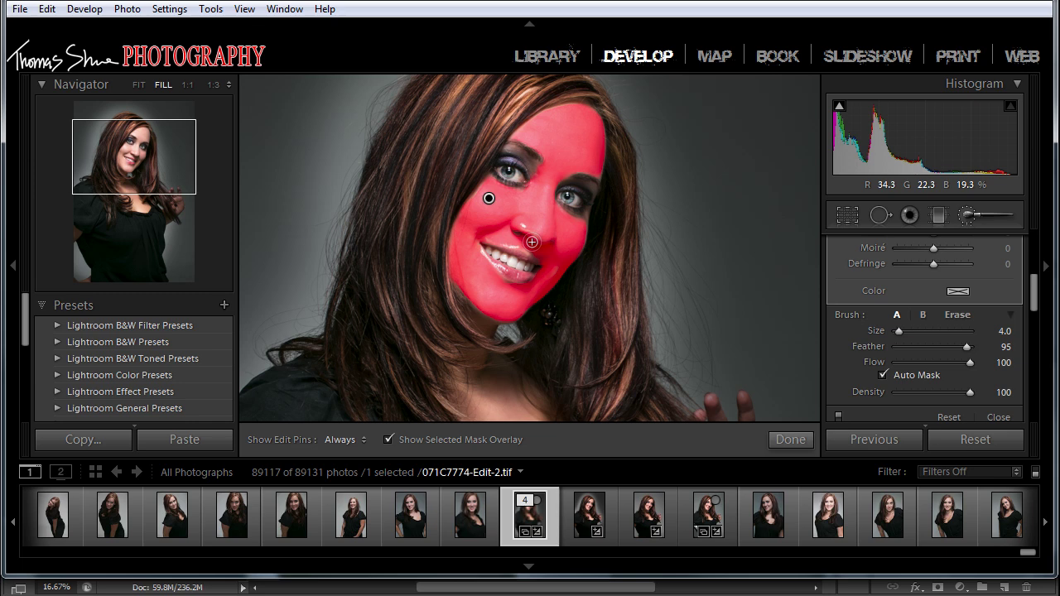
key("o")
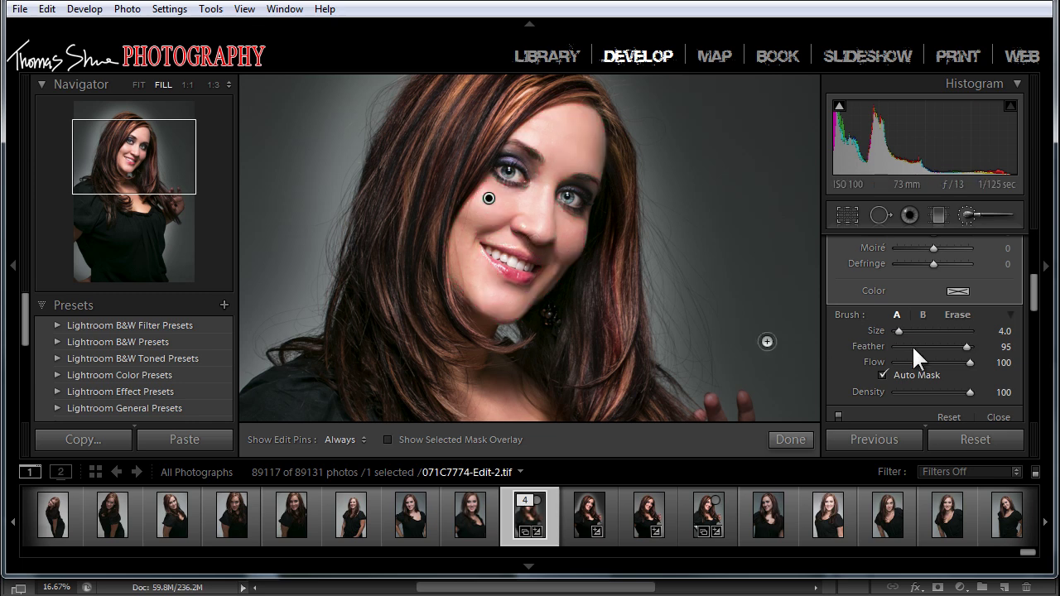
Try a nearly neutral tint on the face mask with hue 45° and saturation 1%.
left_click(959, 290)
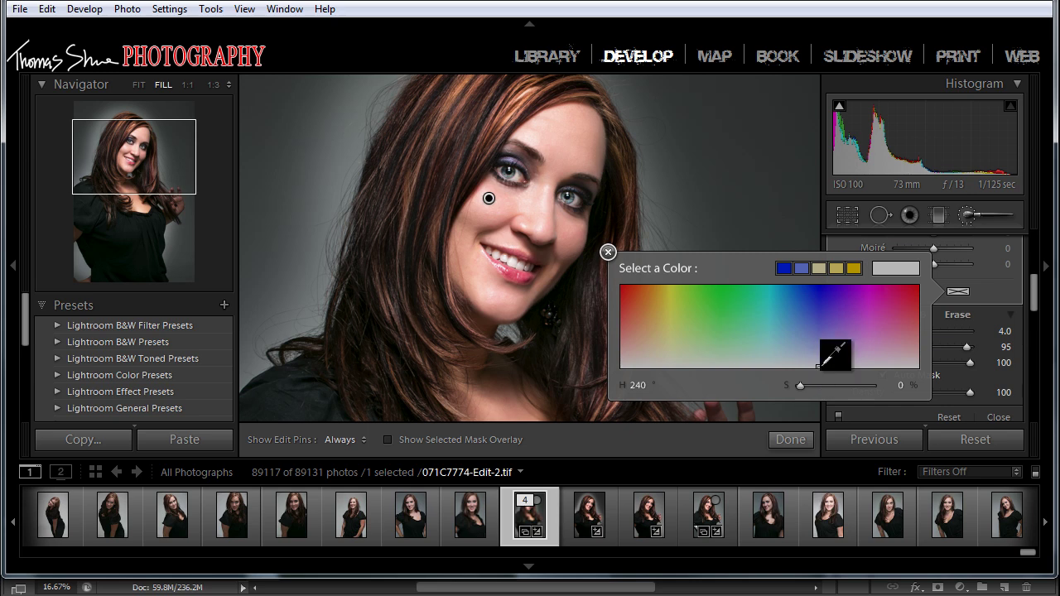
left_click_drag(671, 322, 656, 351)
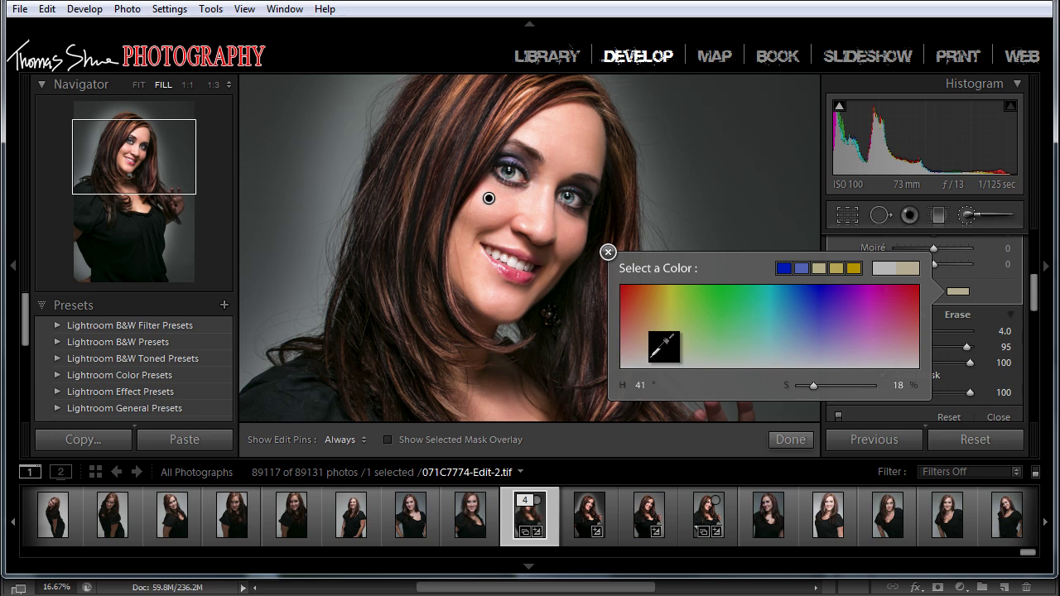
mouse_move(651, 354)
left_mouse_down()
mouse_move(659, 290)
mouse_move(657, 365)
left_mouse_up()
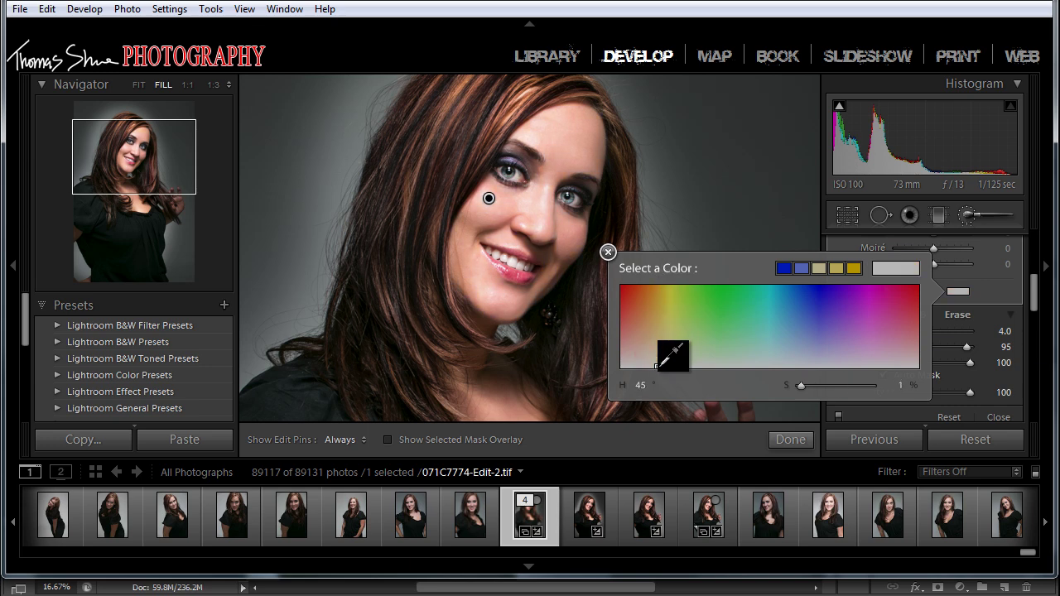
left_click(738, 267)
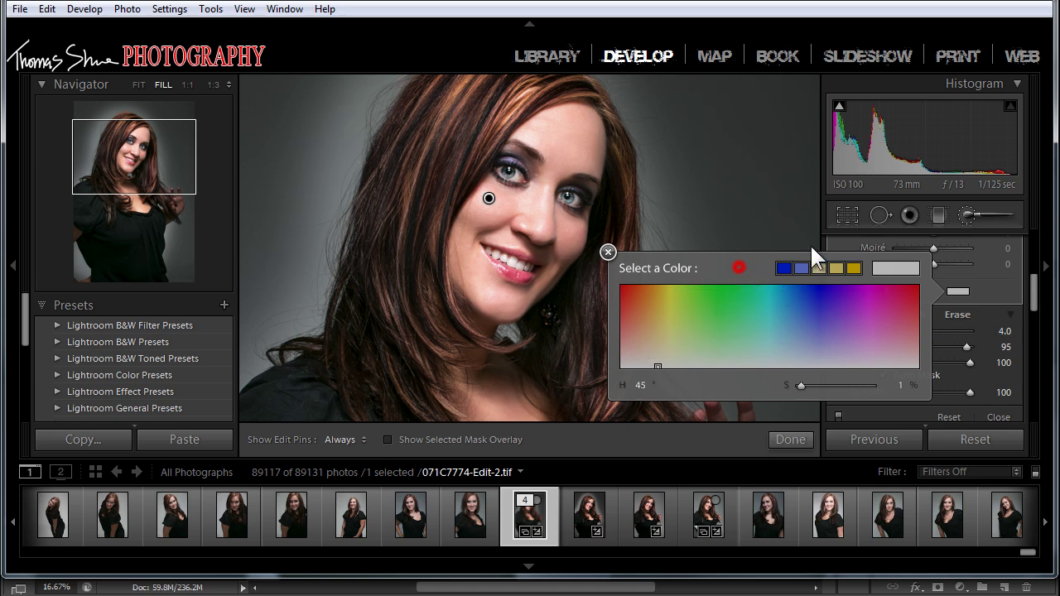
left_click(609, 250)
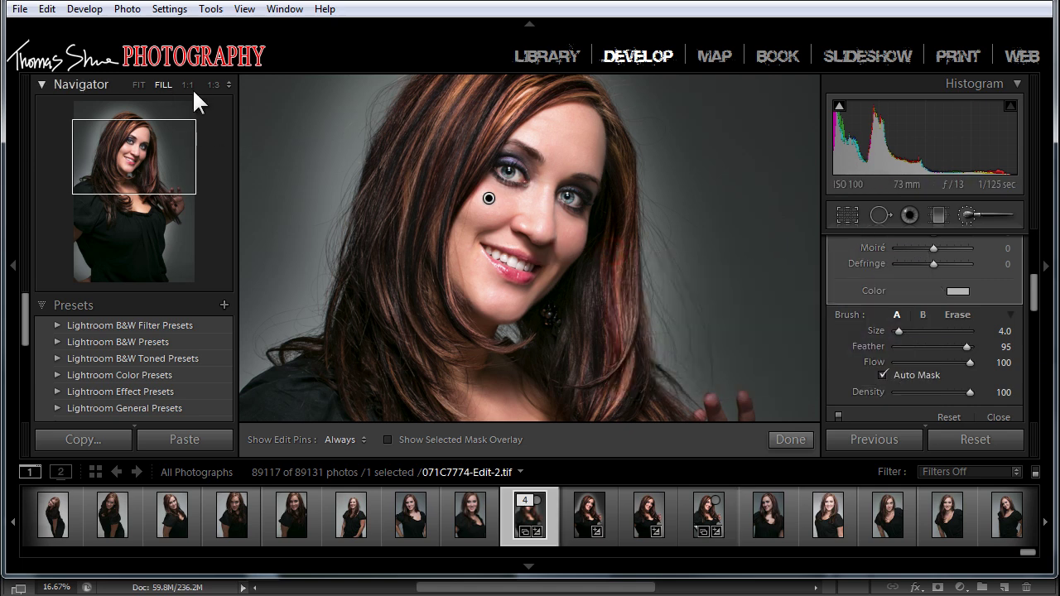
Tint the face mask a warm skin tone with hue 22° and saturation 22%, judging it on the whole photo.
left_click(140, 84)
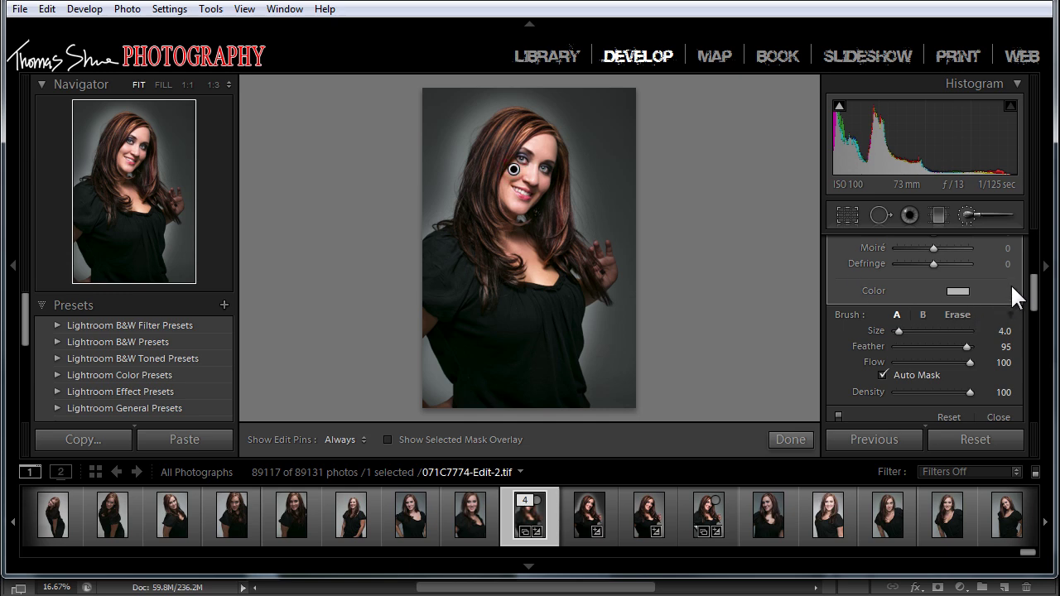
left_click(961, 289)
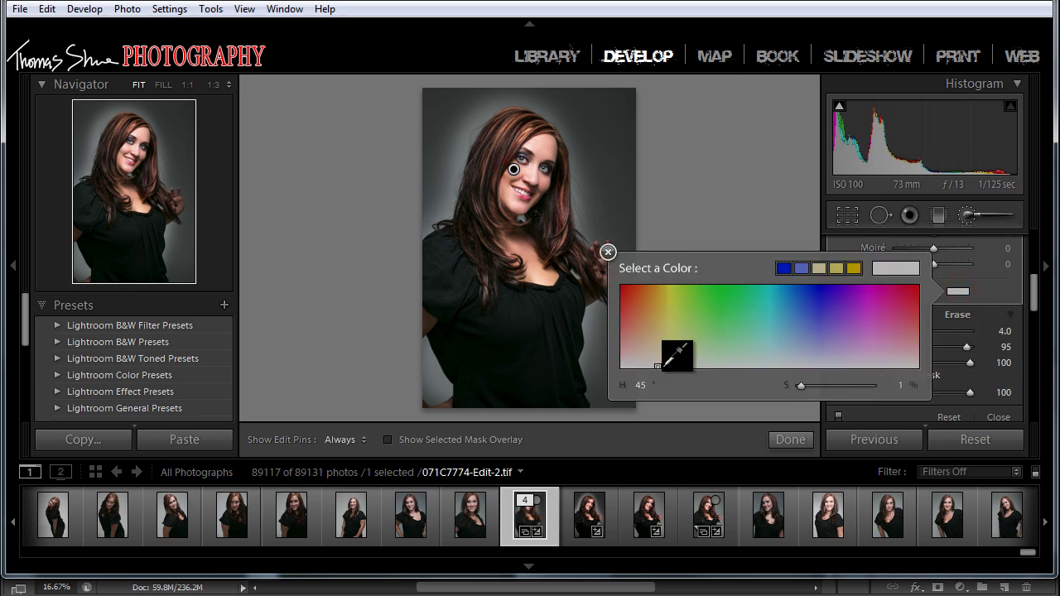
mouse_move(657, 366)
left_mouse_down()
mouse_move(648, 313)
mouse_move(634, 347)
left_mouse_up()
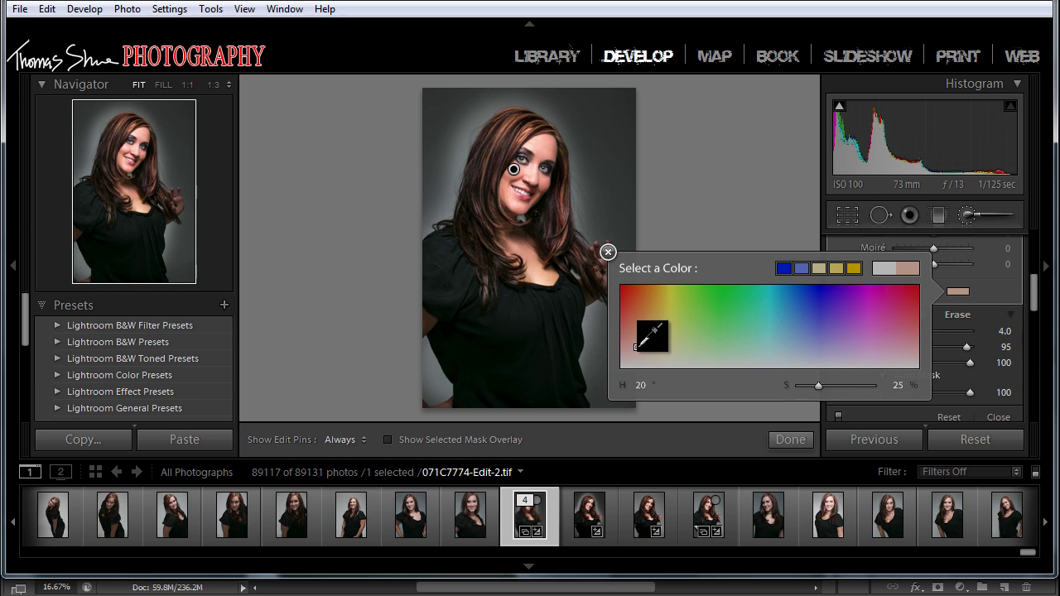
left_click_drag(636, 345, 637, 346)
left_click_drag(637, 347, 638, 349)
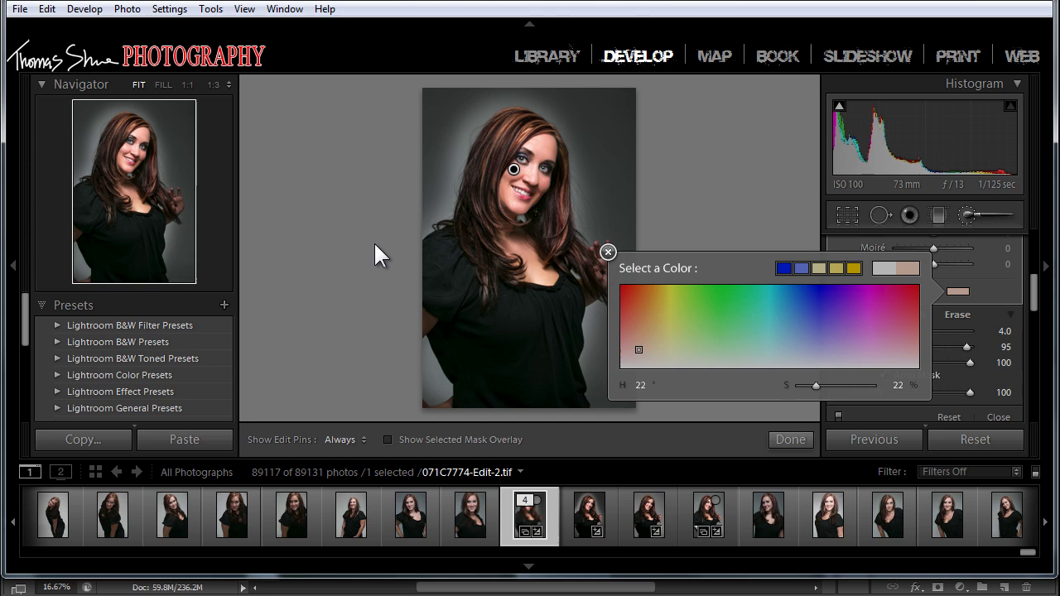
Try a softer tint on the face mask with hue 19° and saturation 16%, checking the face up close.
left_click(162, 85)
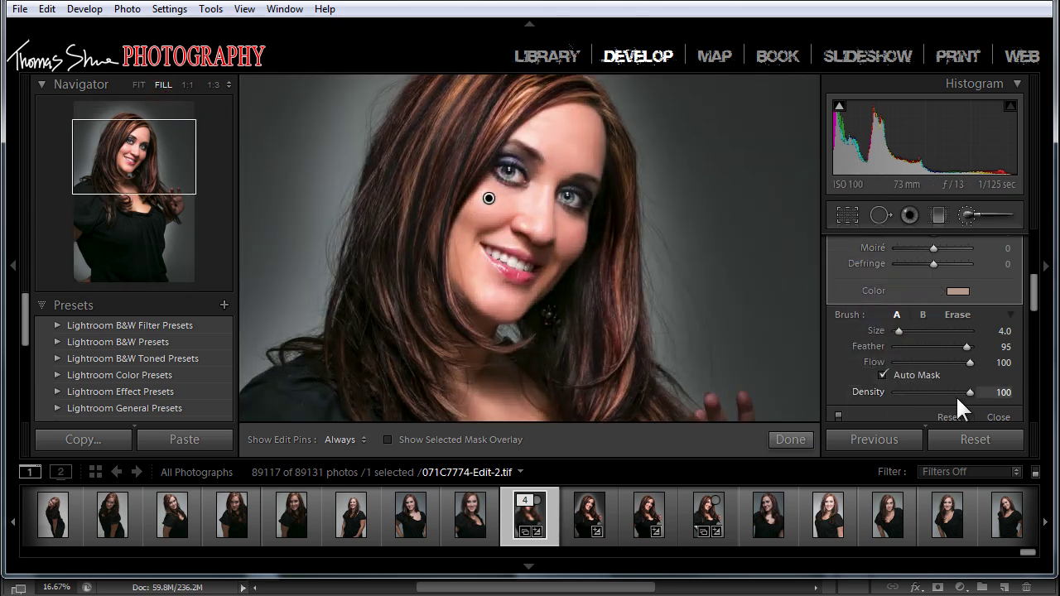
left_click(953, 291)
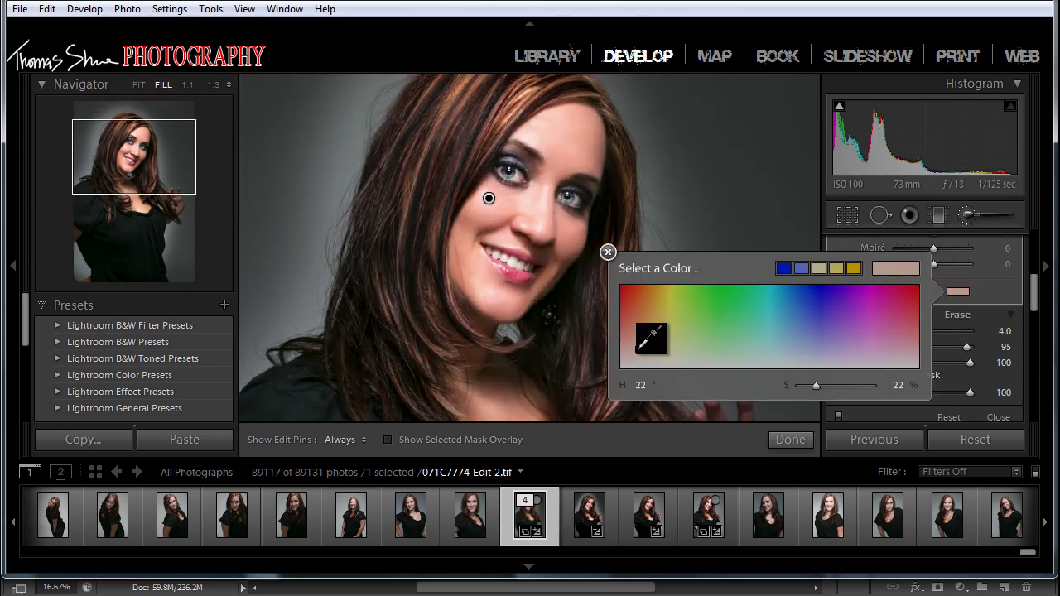
left_click(636, 355)
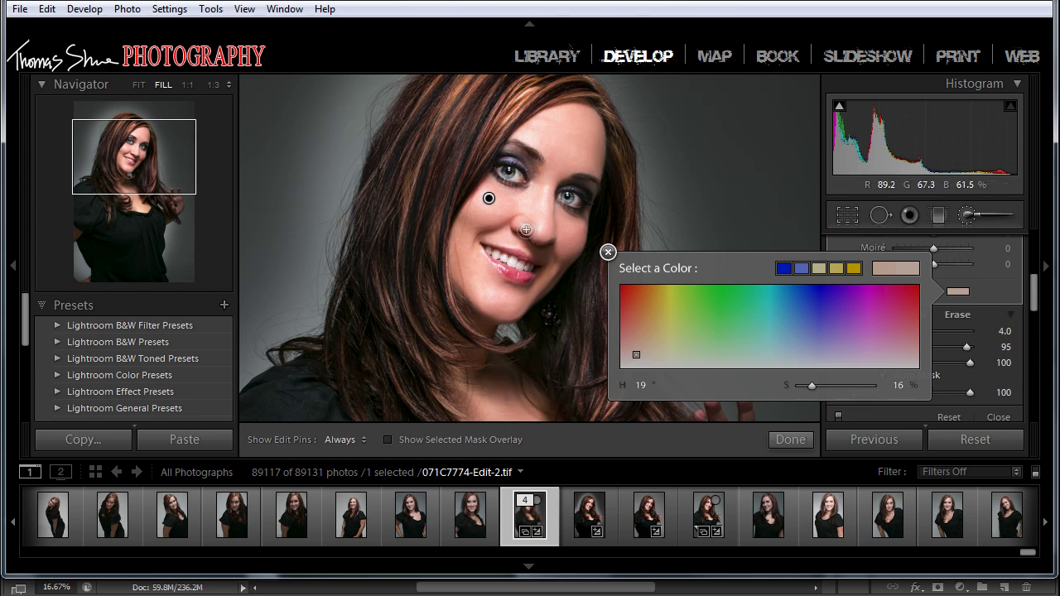
left_click(608, 252)
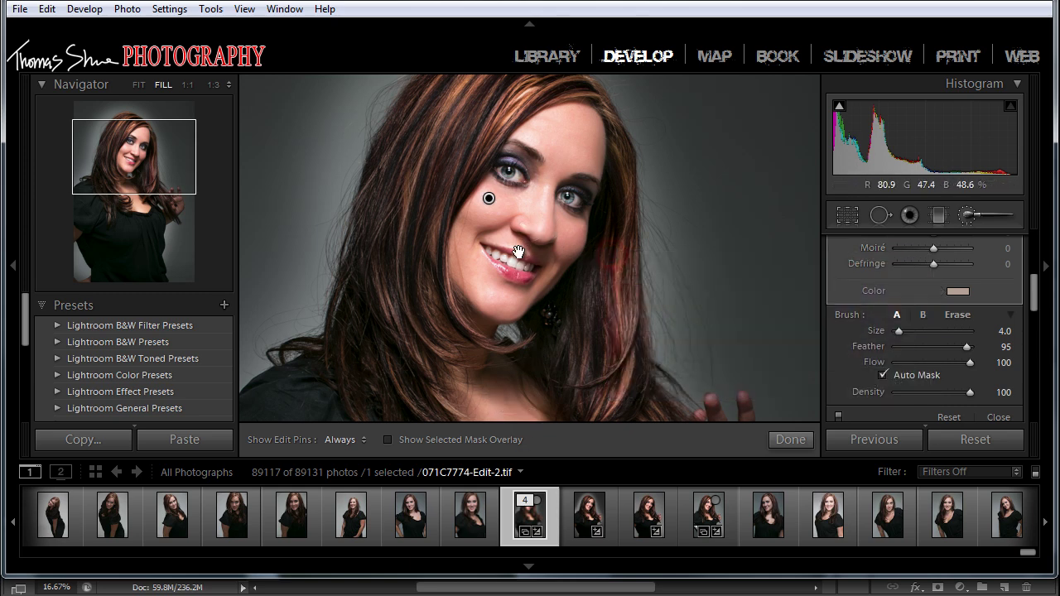
left_click_drag(518, 251, 518, 197)
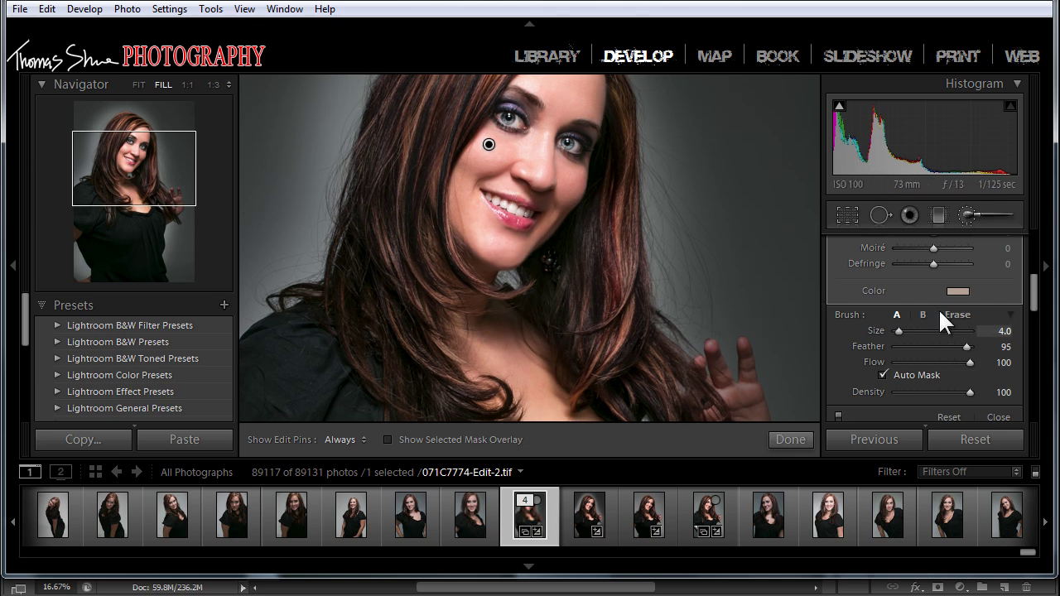
Set the face mask's tint to hue 28° and saturation 16%.
left_click(958, 292)
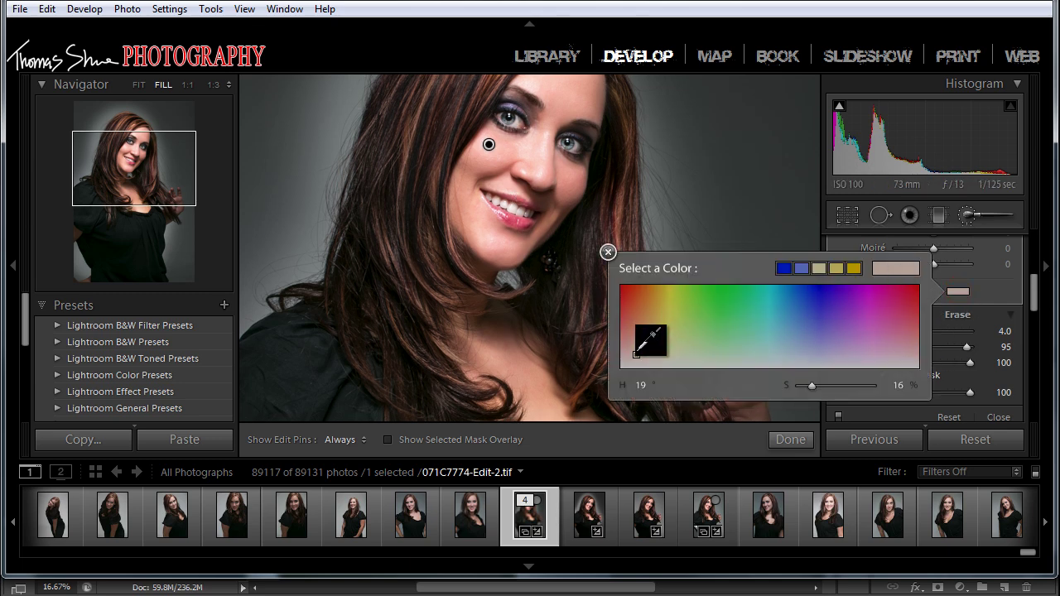
left_click_drag(644, 343, 645, 354)
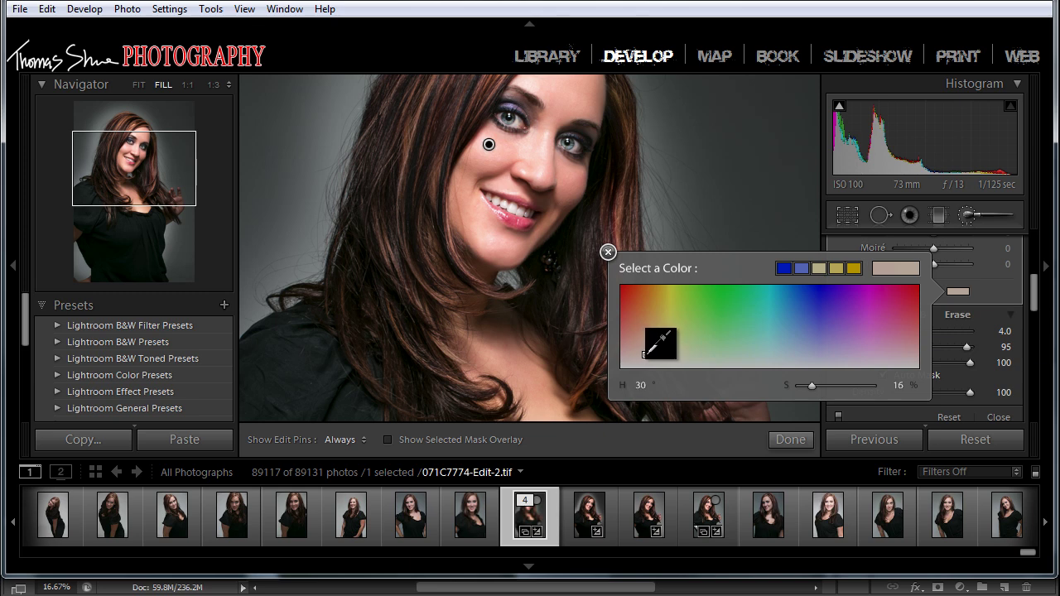
left_click_drag(645, 355, 643, 354)
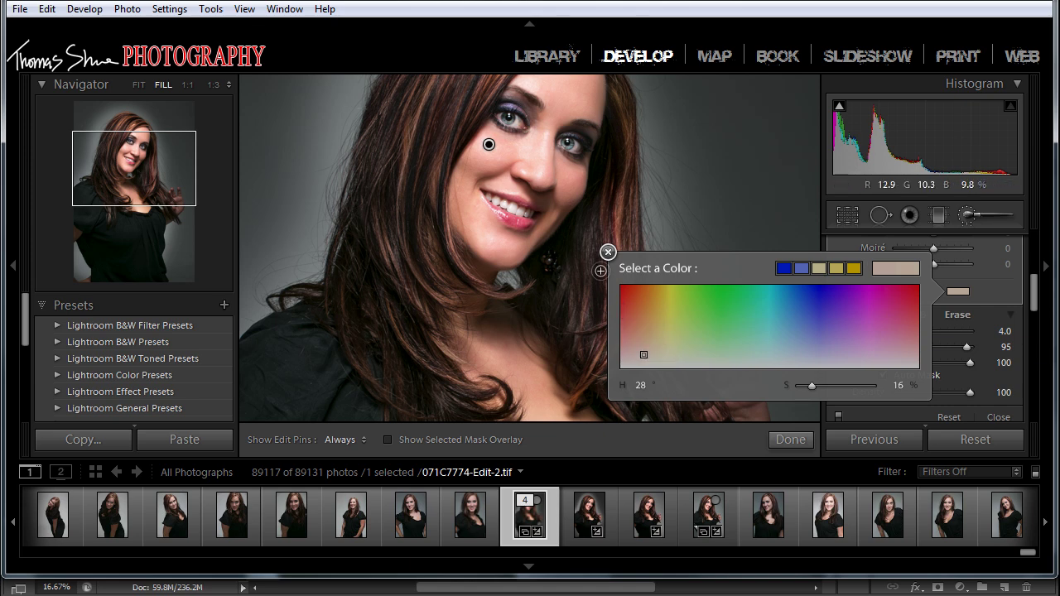
left_click(610, 250)
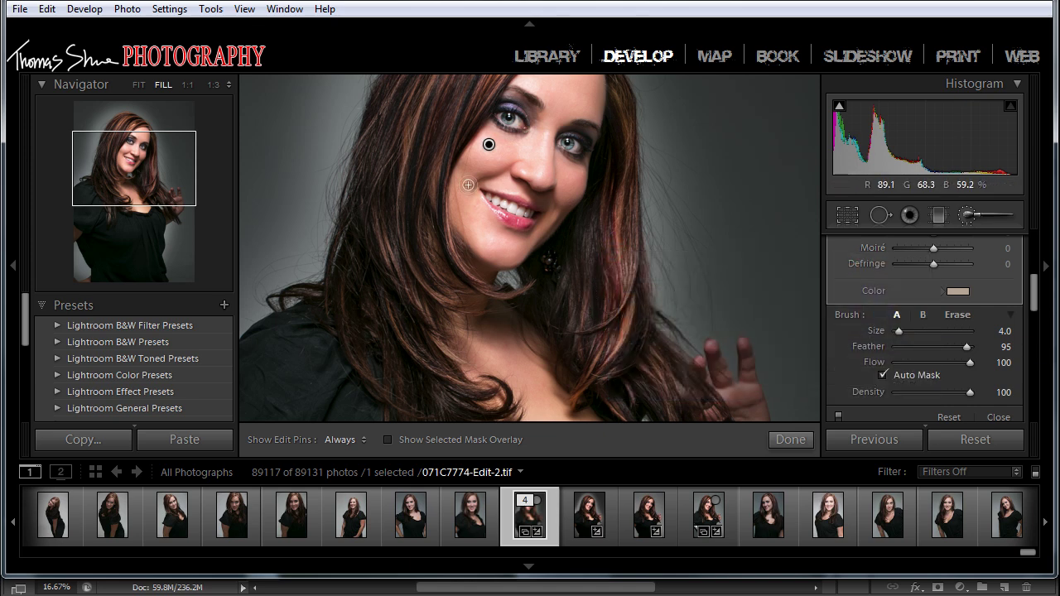
Delete the face brush adjustment to compare the skin without the tint, and undo the deletion.
left_click(489, 144)
key("Delete")
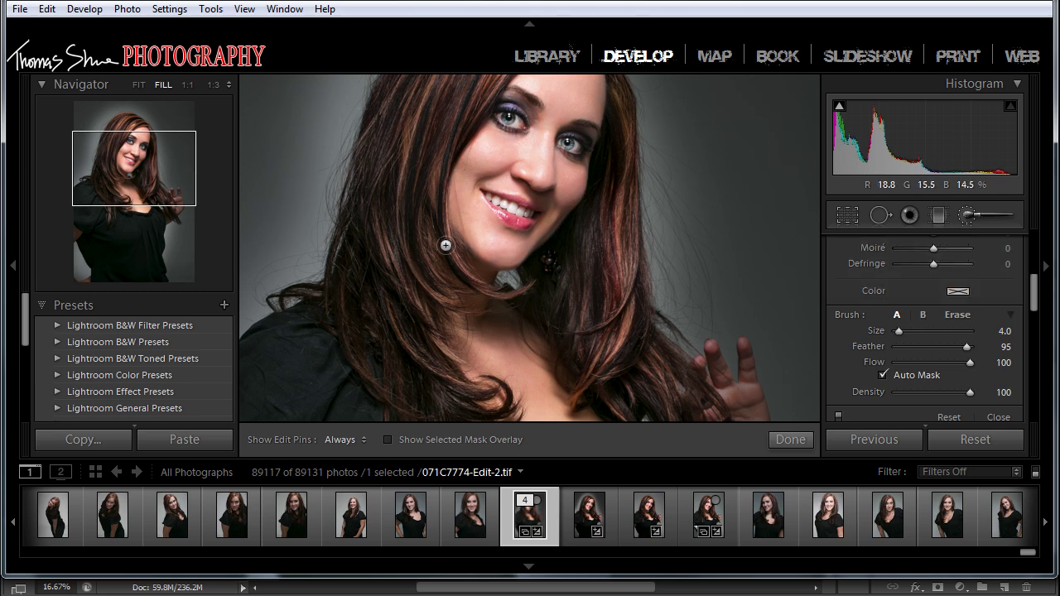
key("ctrl+z")
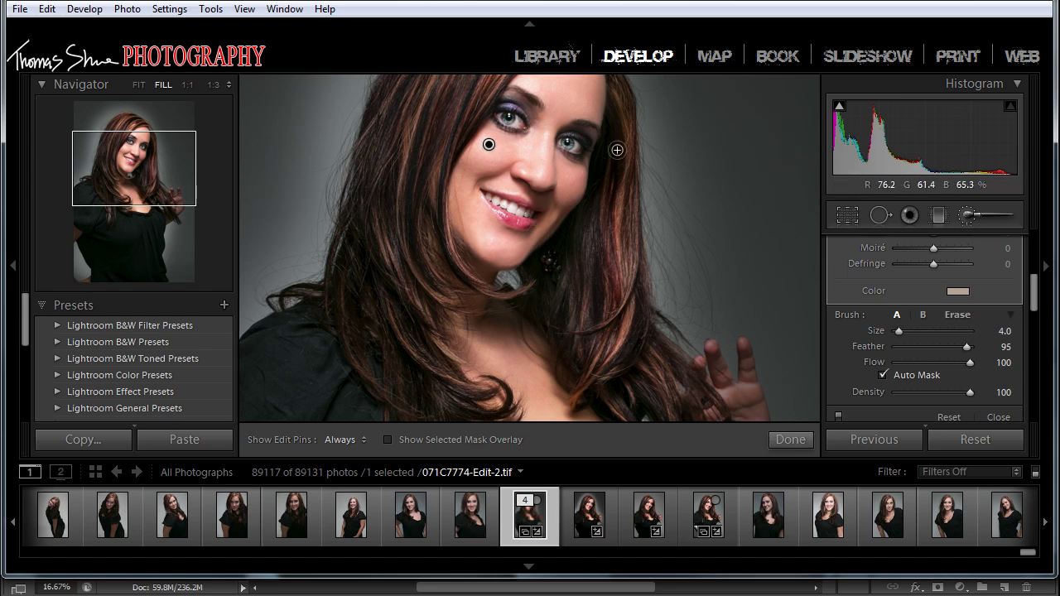
Close the Adjustment Brush and examine the portrait up close, covering the face, hair, neckline and hand.
left_click(963, 214)
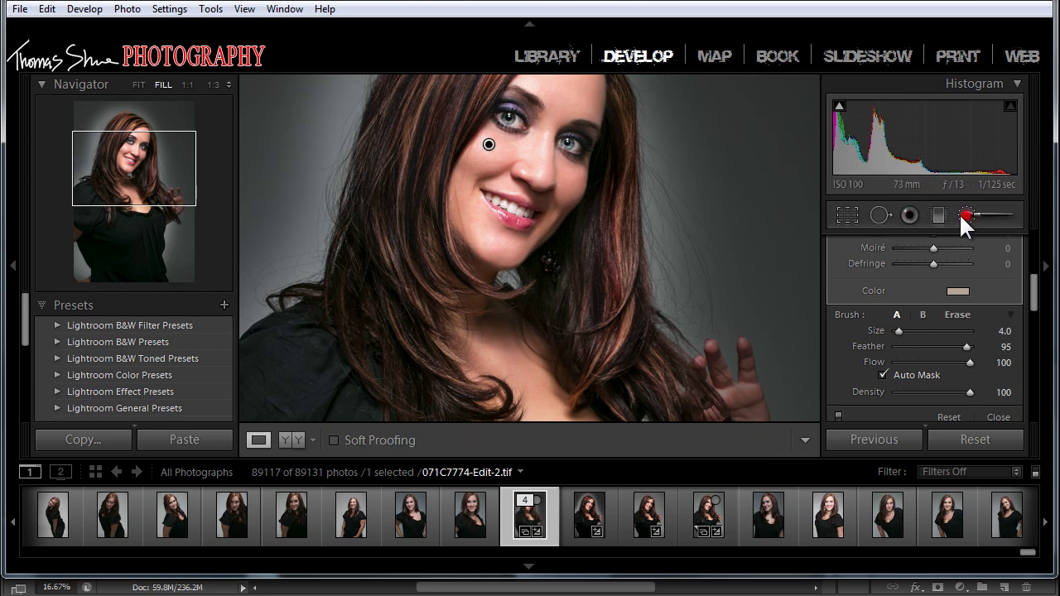
left_click(484, 193)
left_click_drag(488, 225, 482, 324)
left_click_drag(582, 159, 563, 218)
left_click(561, 216)
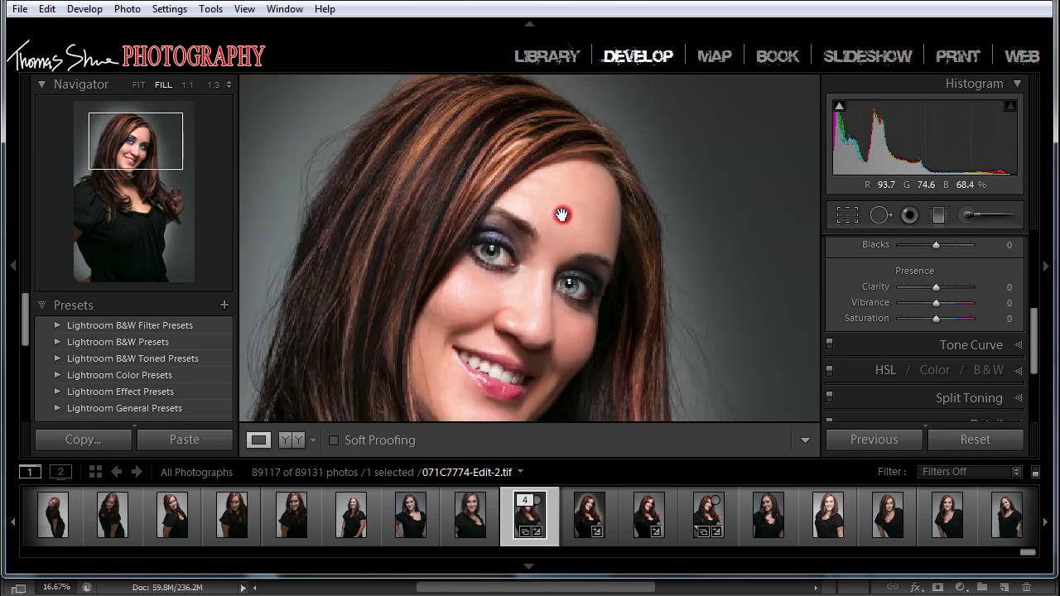
left_click(473, 331)
left_click_drag(503, 316, 507, 152)
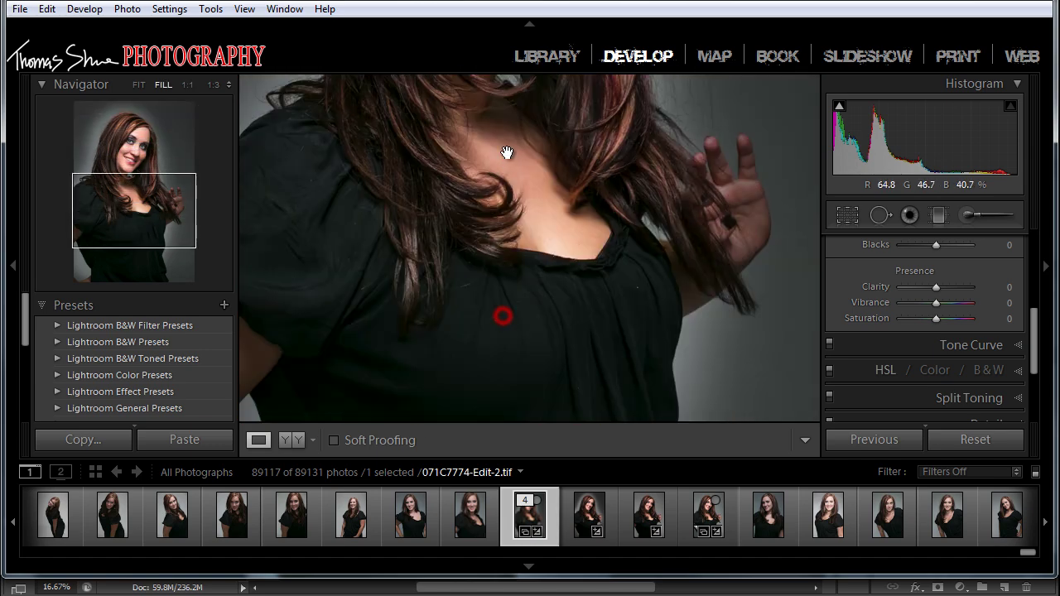
left_click_drag(506, 223, 488, 353)
left_click_drag(487, 305, 512, 215)
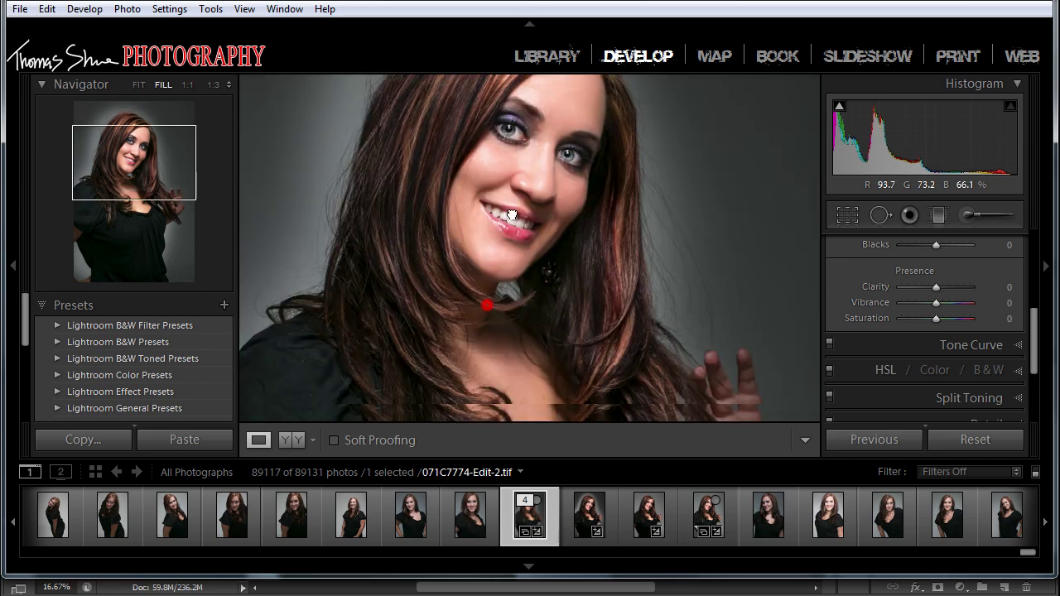
left_click(480, 277)
left_click(480, 277)
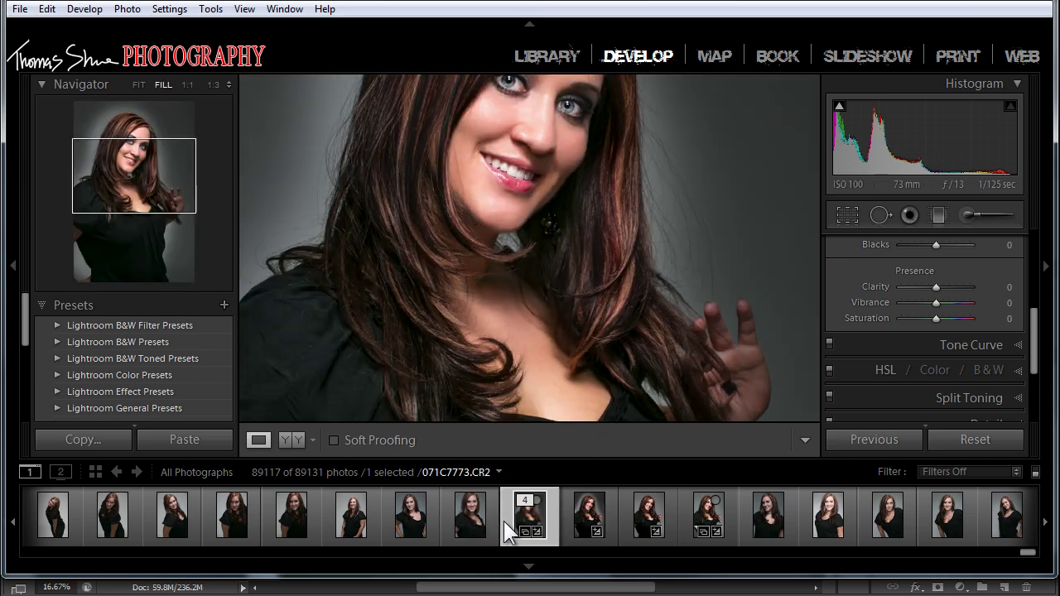
Select the 071C7774.CR2 copy that is third of four in the stack and reset all its develop settings.
left_click(644, 508)
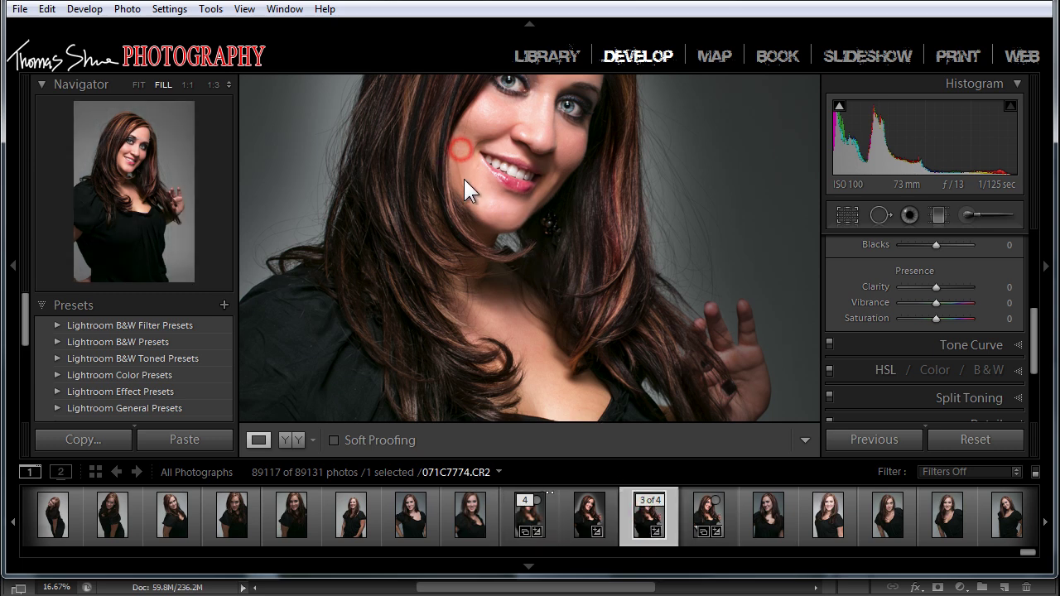
left_click(975, 439)
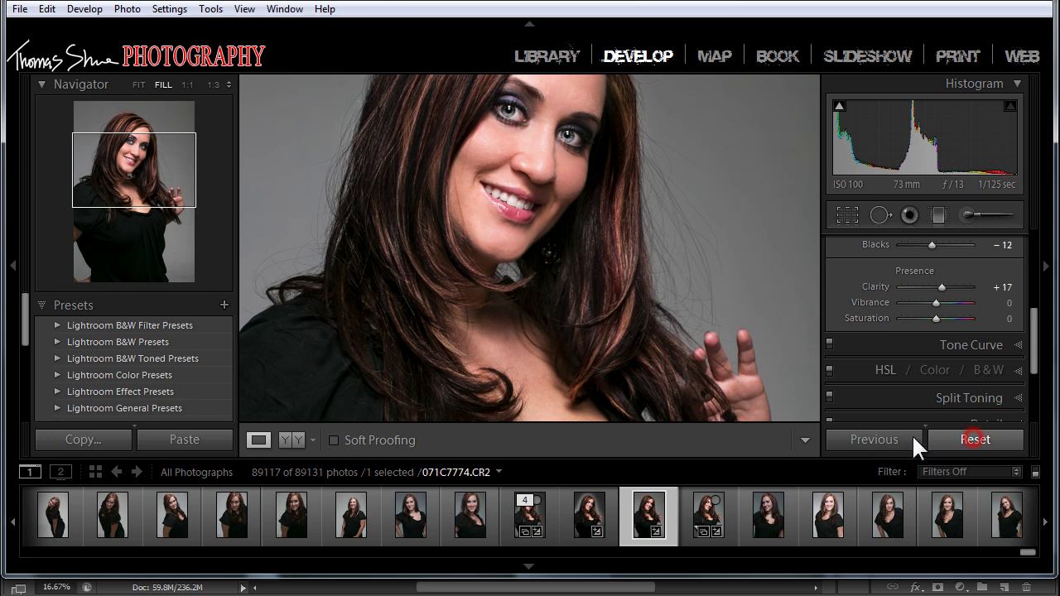
key("ctrl+shift+r")
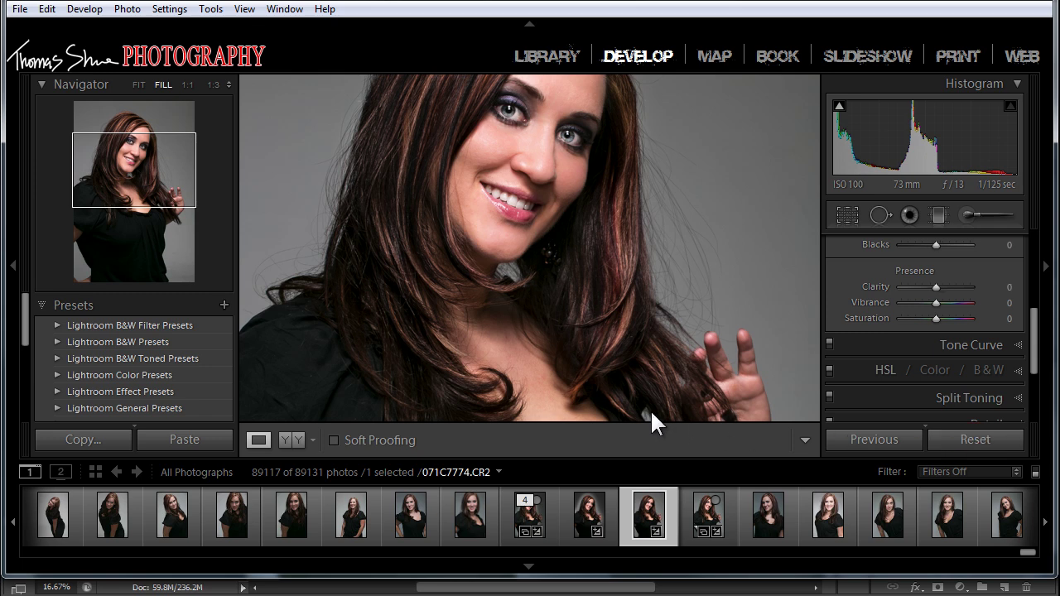
Compare the face in the reset raw copy with the retouched 071C7774-Edit-2.tif.
left_click_drag(427, 153, 492, 237)
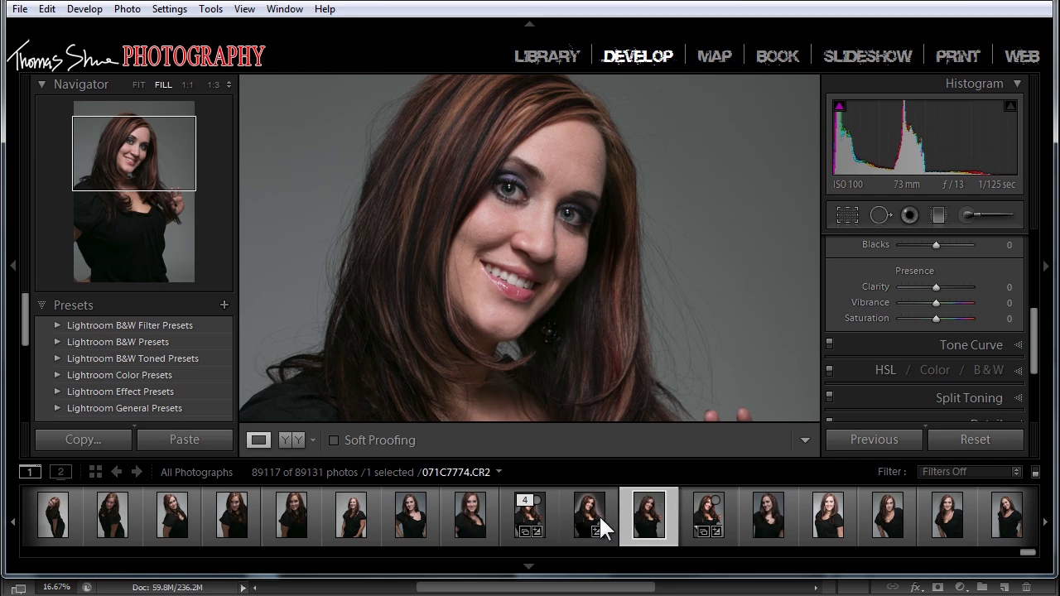
left_click(533, 510)
left_click_drag(488, 174, 490, 295)
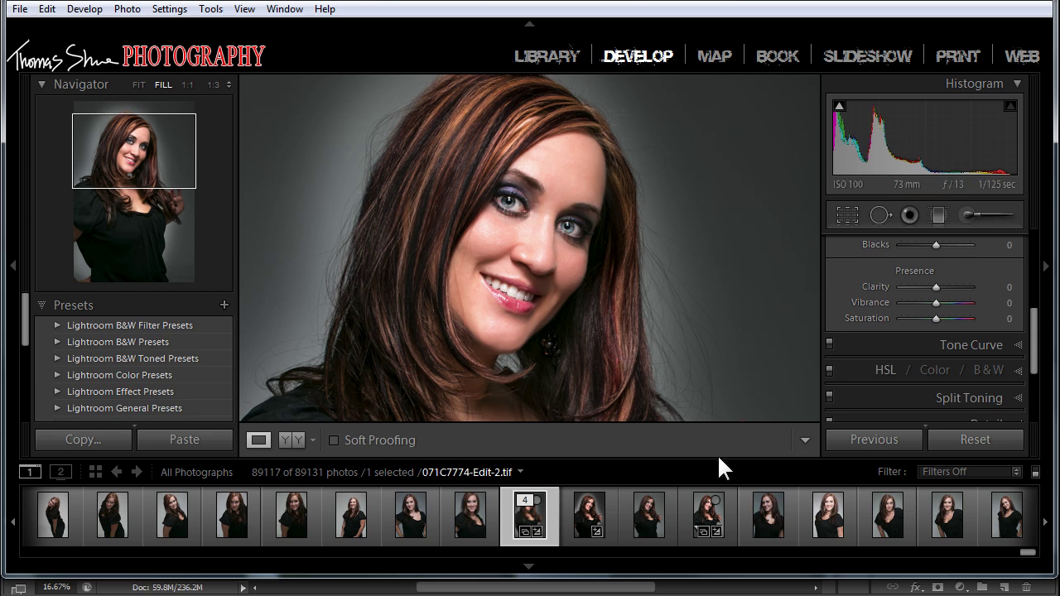